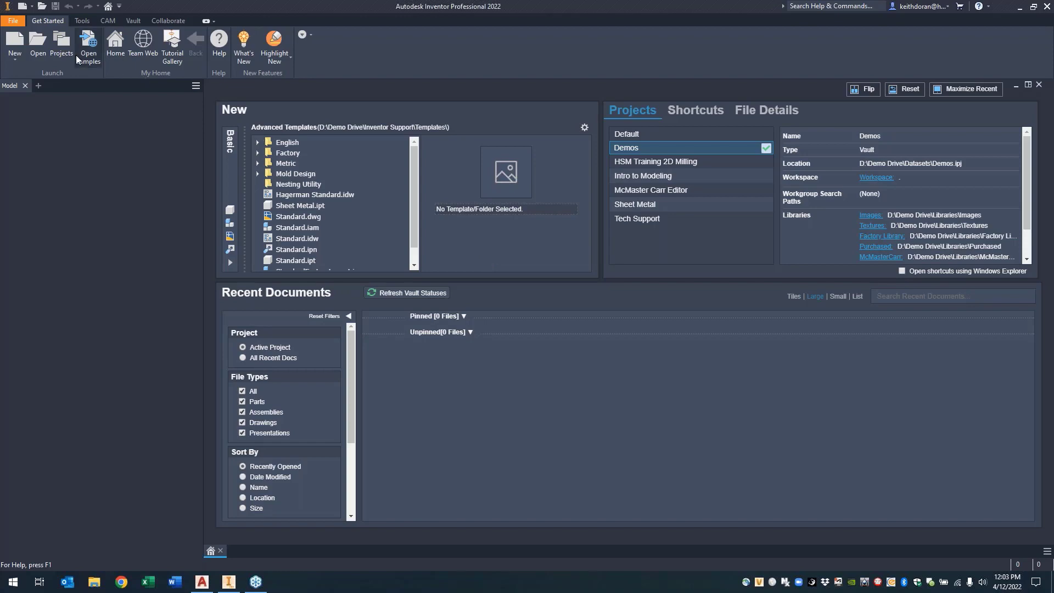
Step: Open Hood_Main.ipt from the workspace folder "INV - Converting parts to Sheet Metal"
left_click(37, 44)
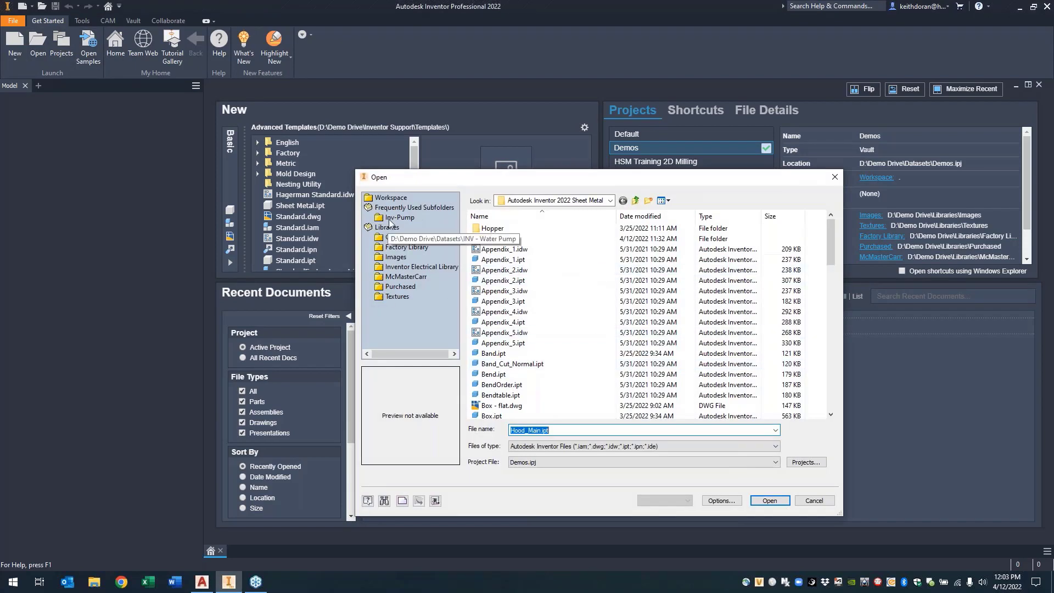
left_click(391, 198)
scroll(508, 259, "down", 10)
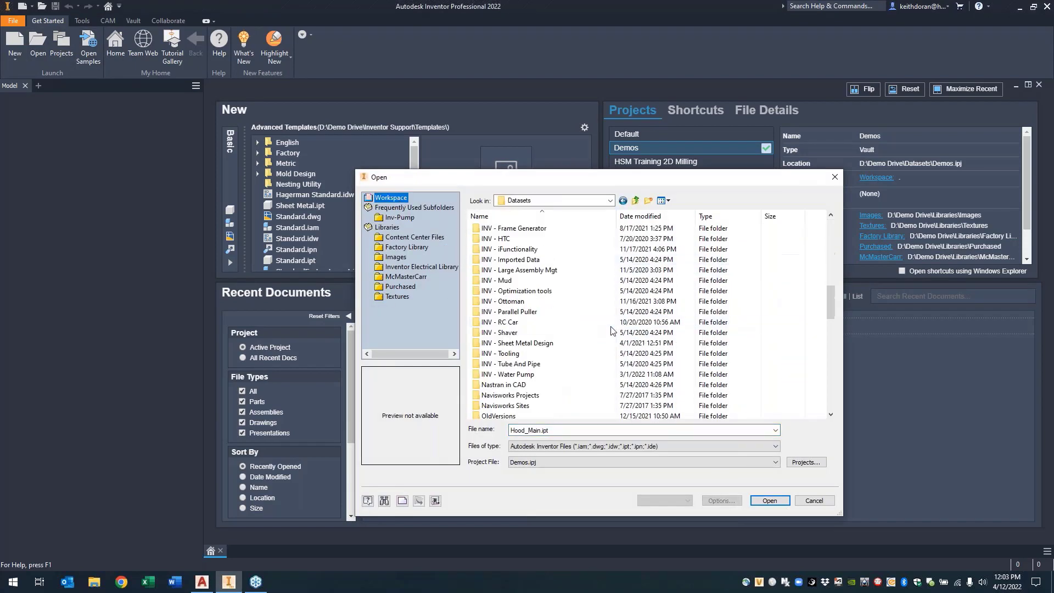
double_click(574, 303)
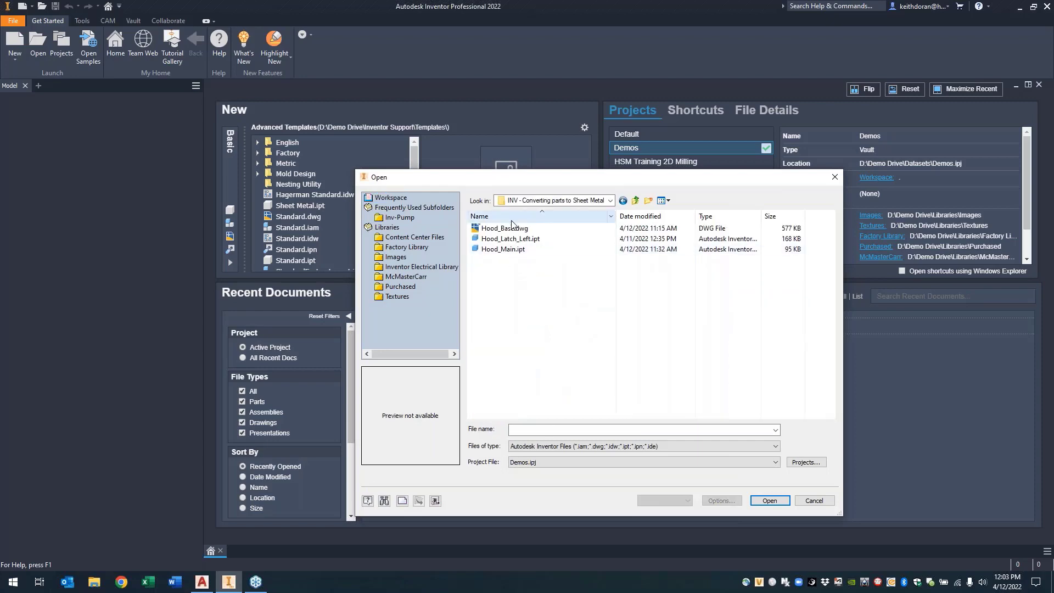
left_click(510, 248)
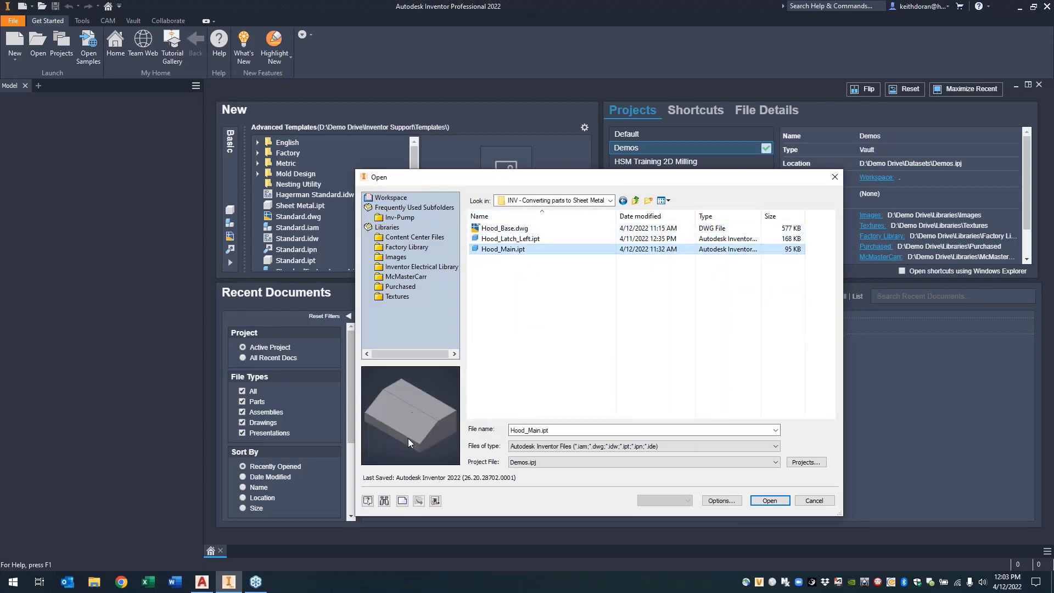
left_click(768, 500)
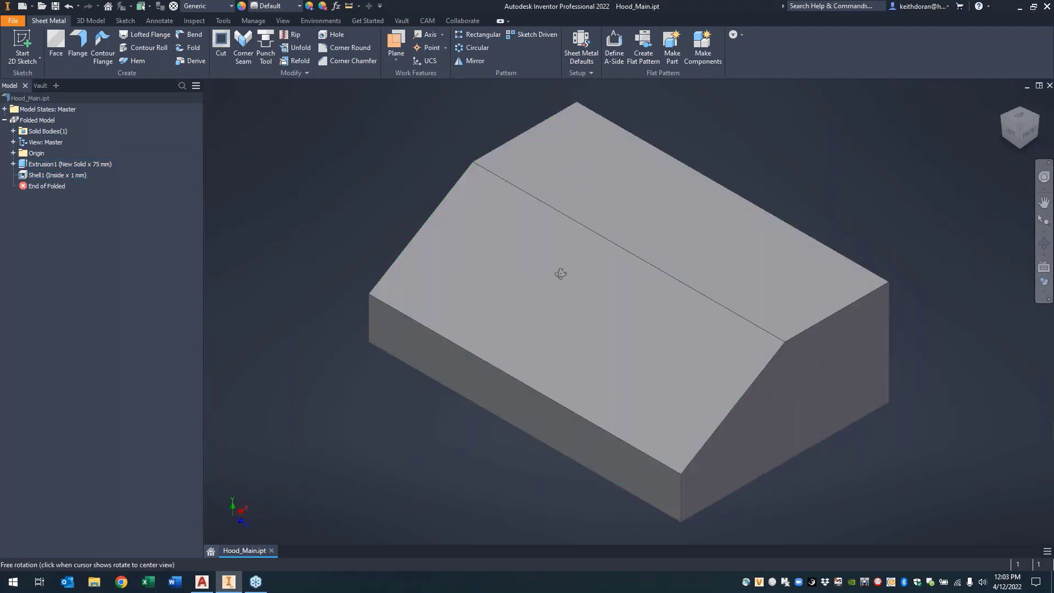
Step: Examine the Convert to Standard Part command and the display setting that controls the Convert command group
middle_click_drag(560, 270, 583, 277, "shift")
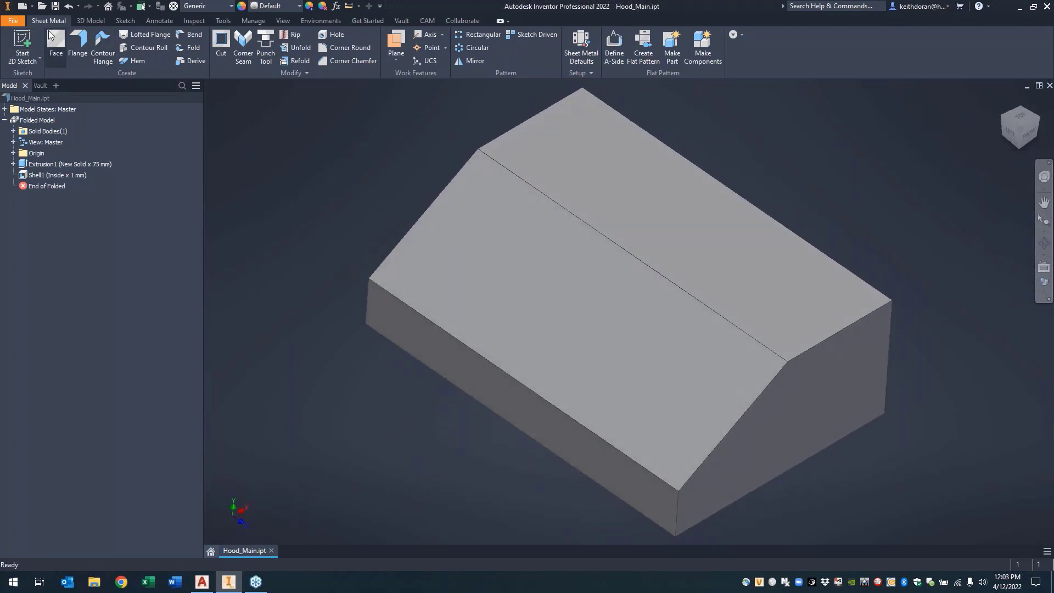
left_click(88, 21)
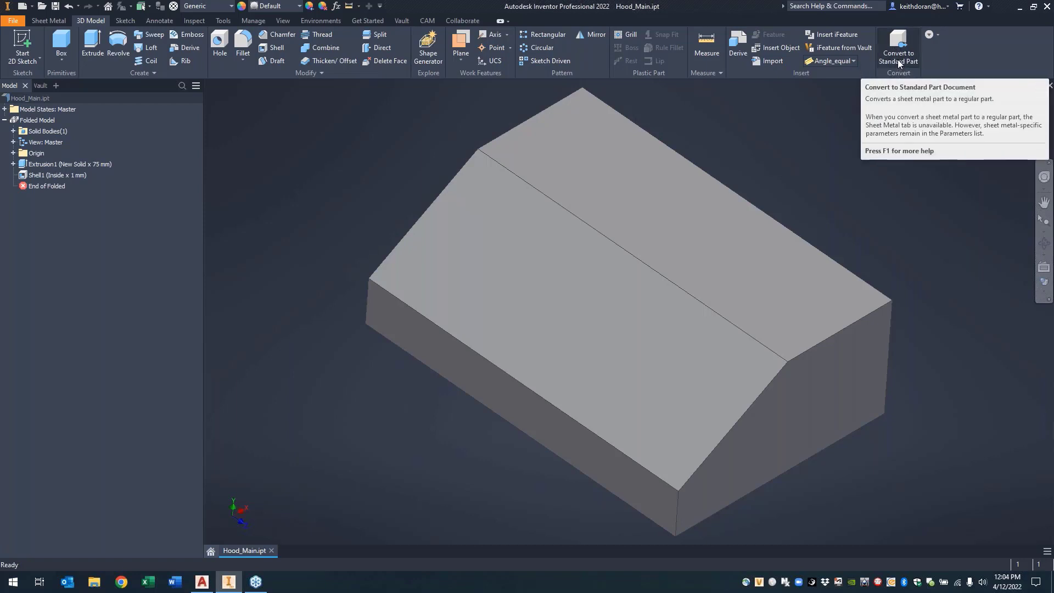
right_click(933, 68)
mouse_move(900, 91)
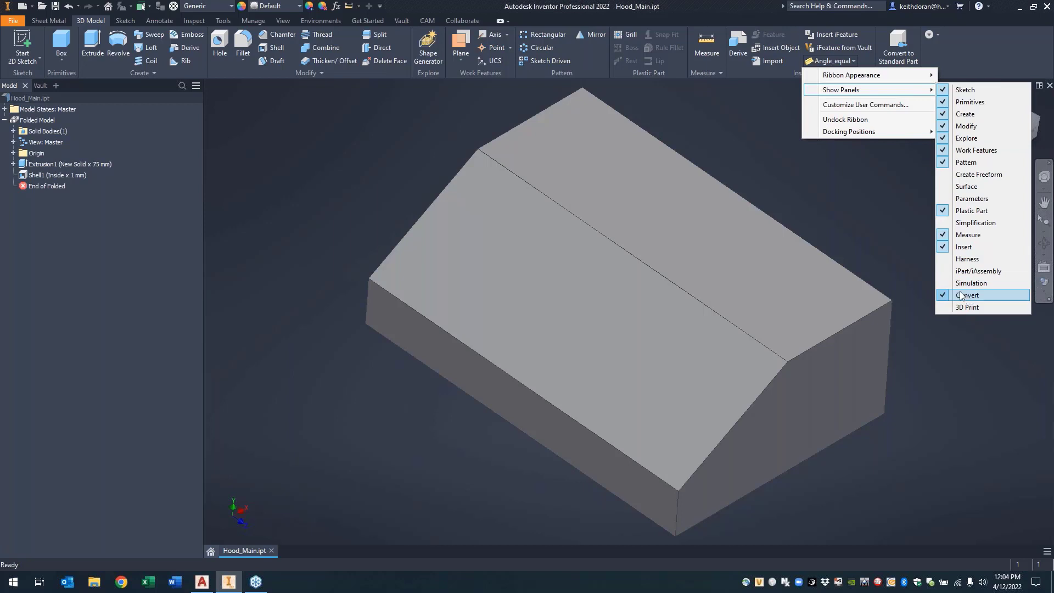
left_click(882, 231)
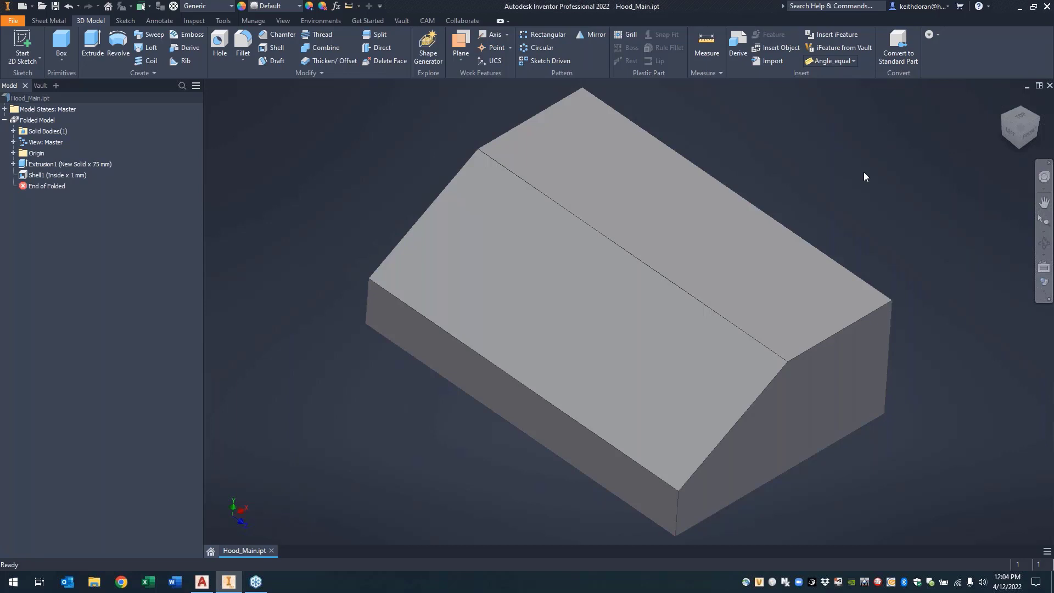
left_click(48, 20)
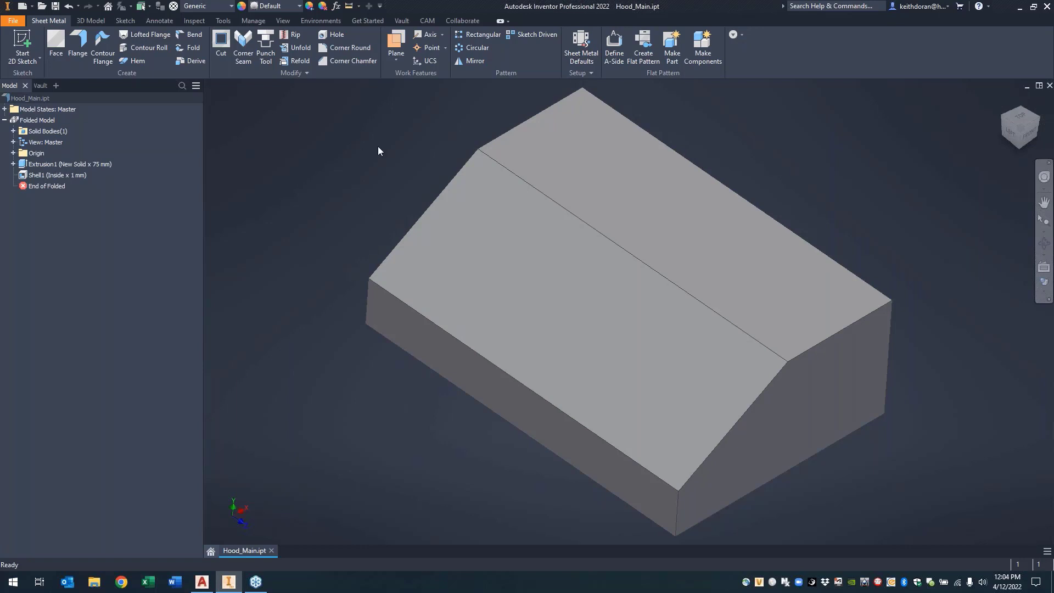
mouse_move(379, 147)
middle_mouse_down("shift")
mouse_move(308, 76)
mouse_move(395, 168)
mouse_move(355, 155)
mouse_move(390, 157)
mouse_move(362, 149)
mouse_move(378, 150)
middle_mouse_up("shift")
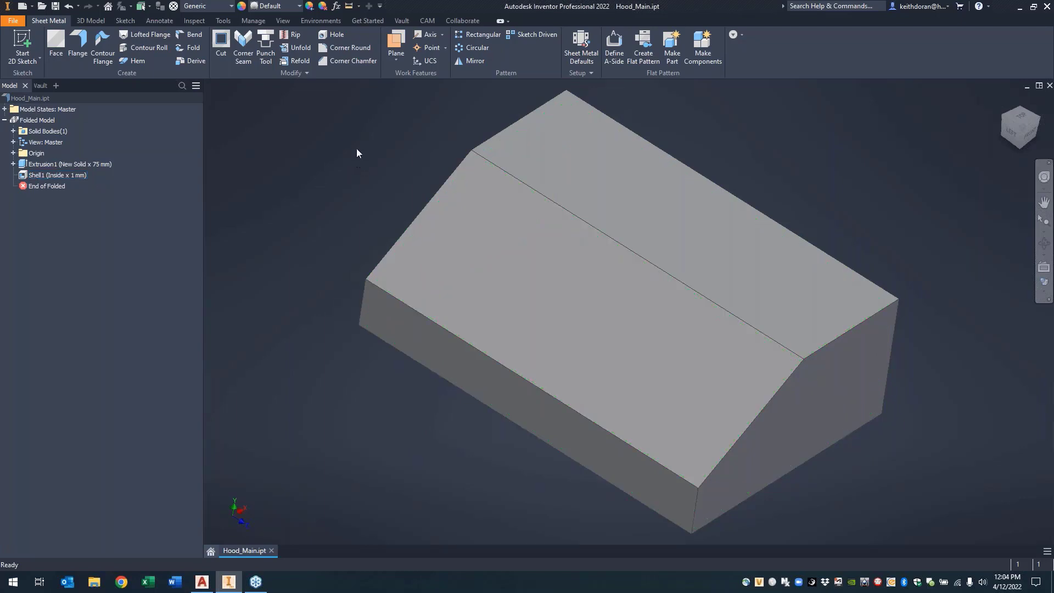
Step: Review the part's sheet metal parameters and the thickness in the Sheet Metal Defaults
left_click(336, 7)
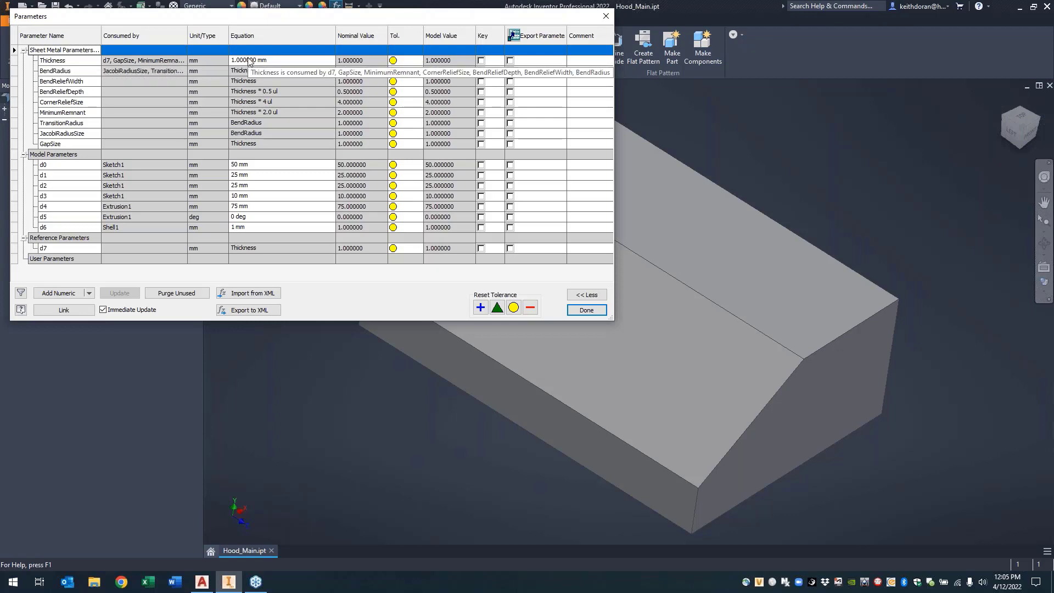
left_click(606, 16)
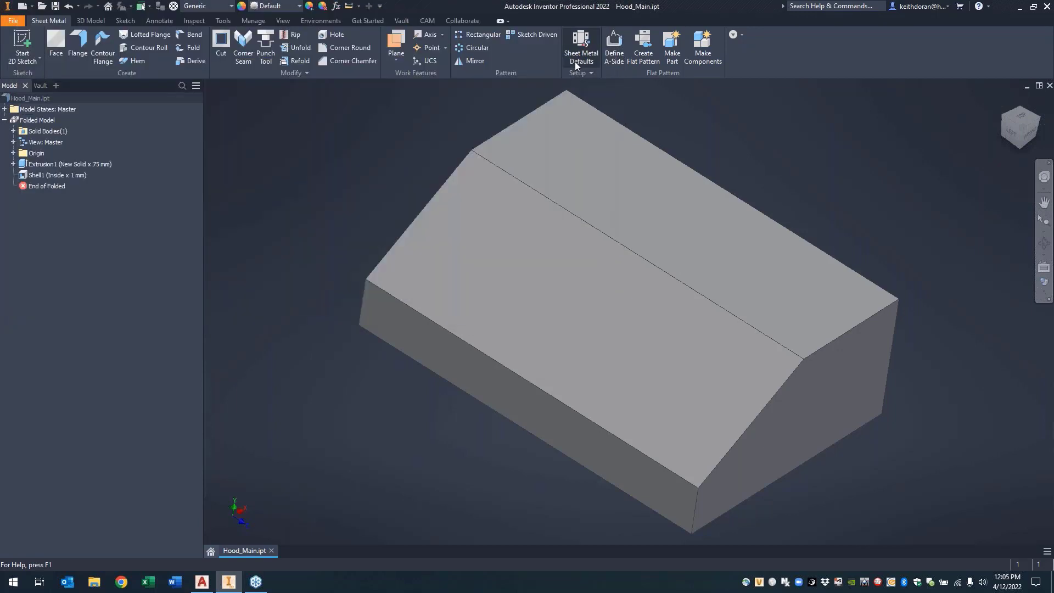
left_click(574, 62)
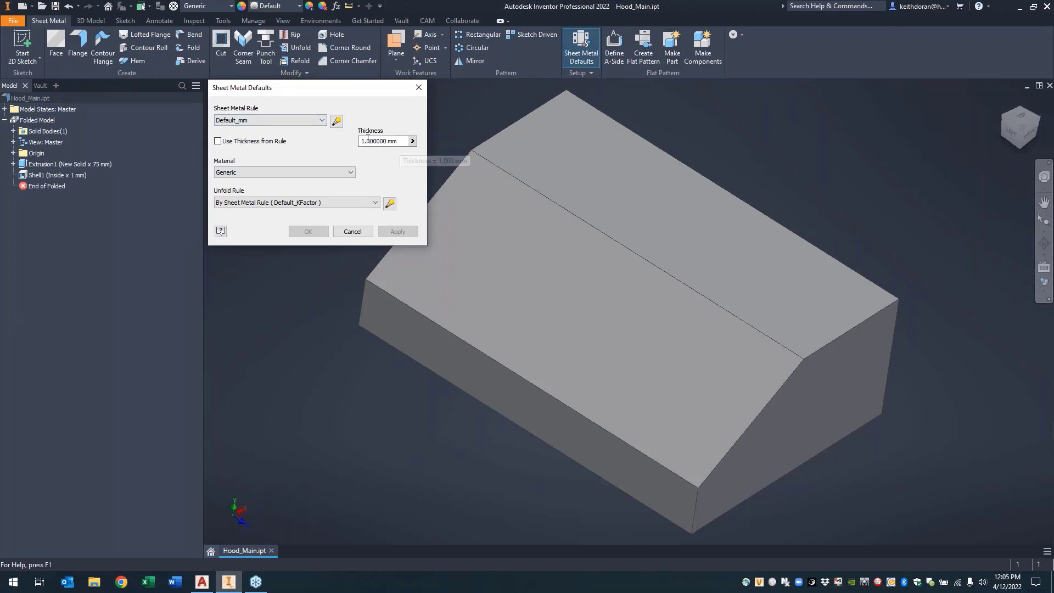
left_click(363, 230)
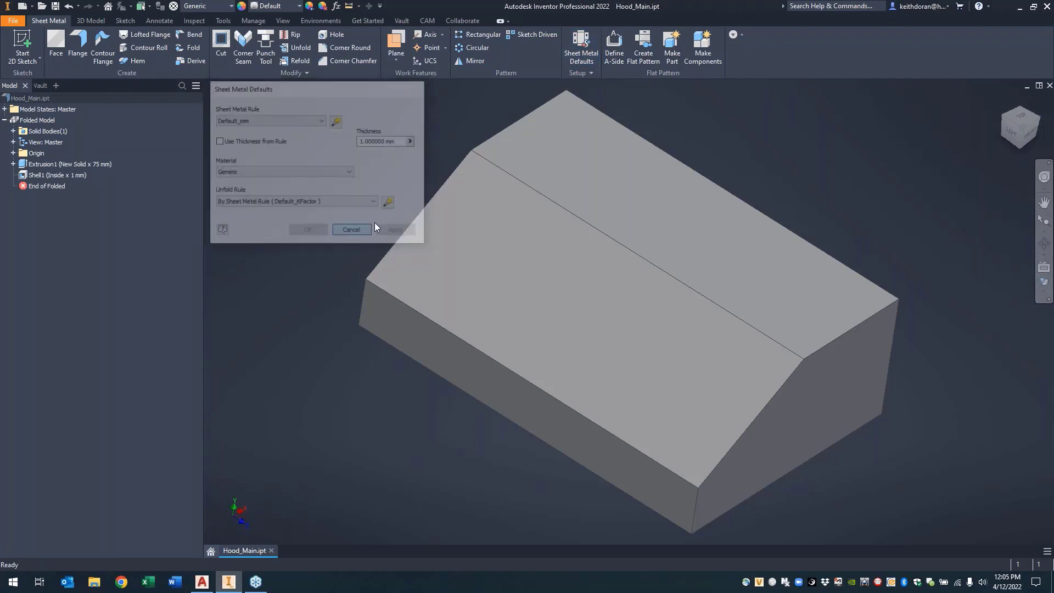
Step: Edit the hood's Shell1 feature so its wall thickness uses the Thickness parameter
middle_click_drag(632, 255, 626, 101, "shift")
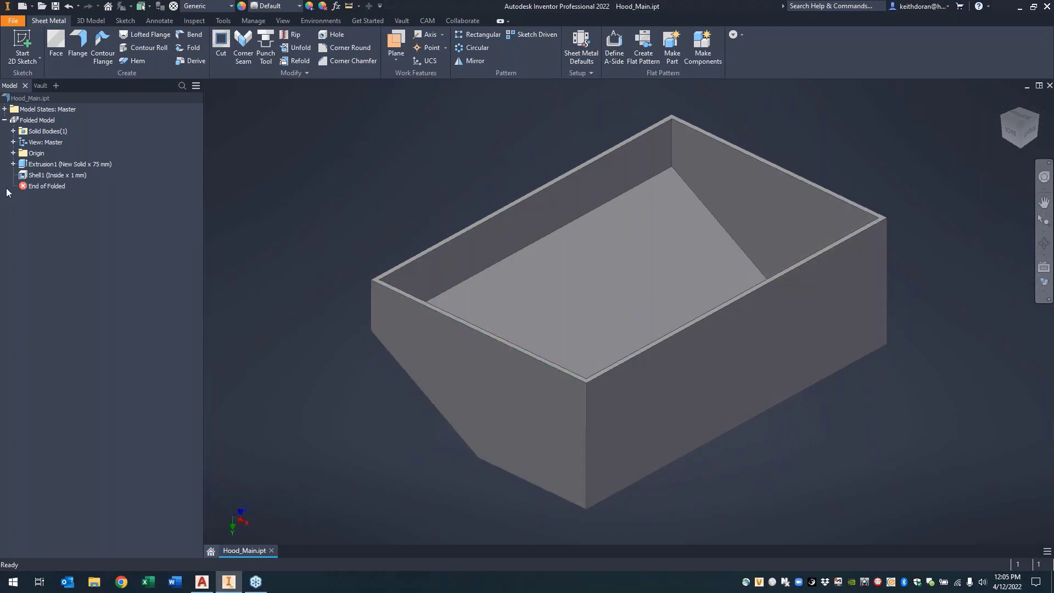
right_click(65, 175)
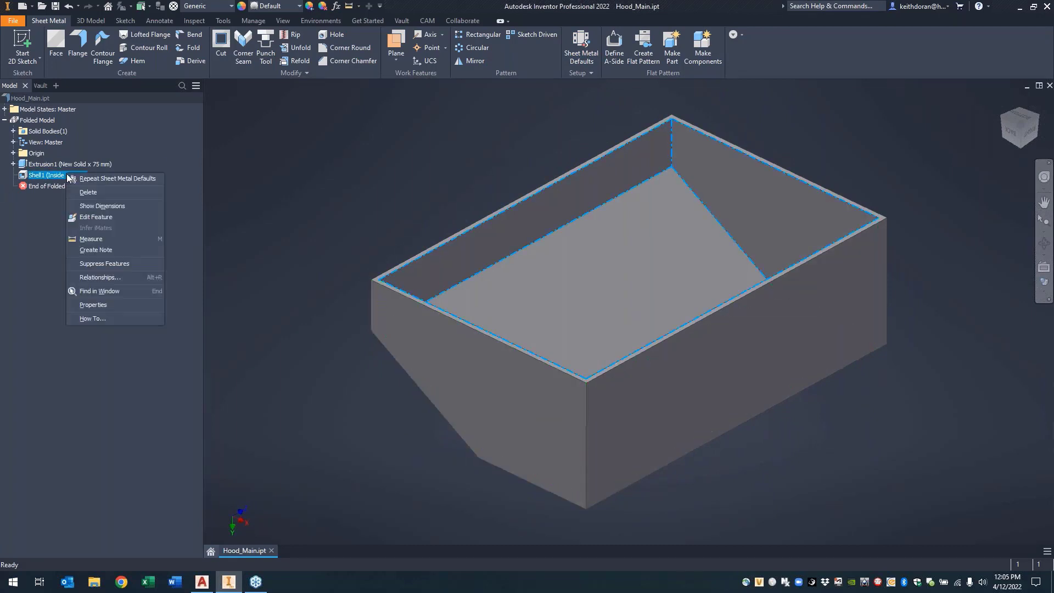
left_click(94, 216)
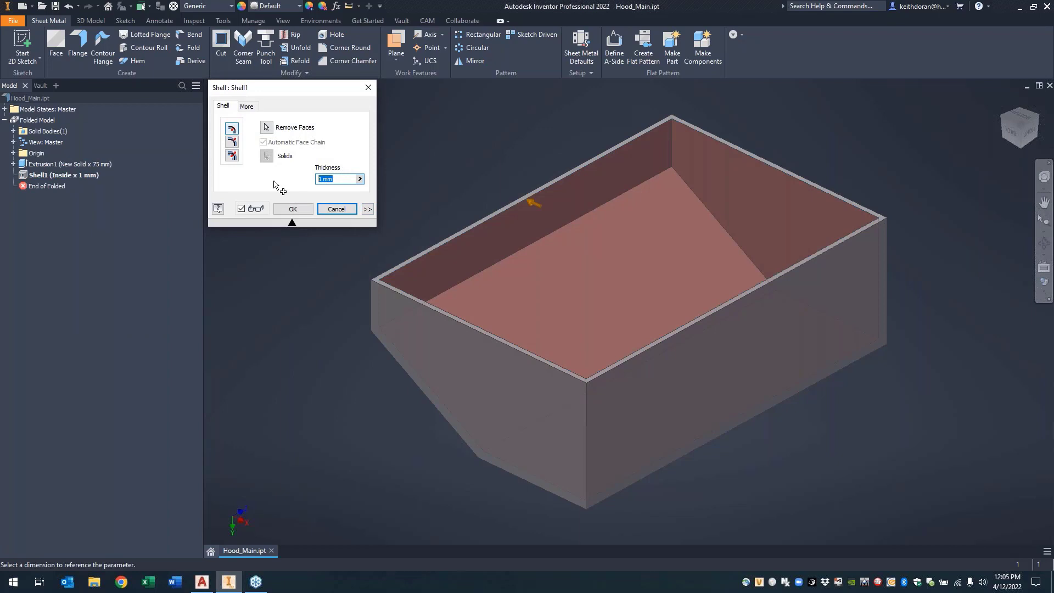
type("This")
type("ness")
key("Return")
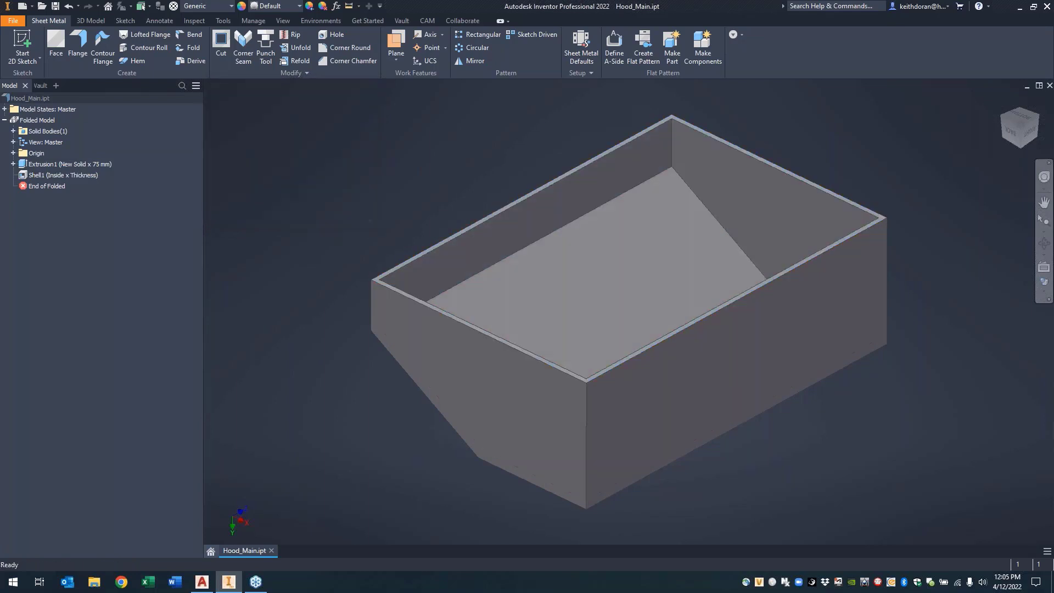
Step: Clear the Shell1 thickness value and reassign it by choosing Thickness from the listed parameters
right_click(81, 175)
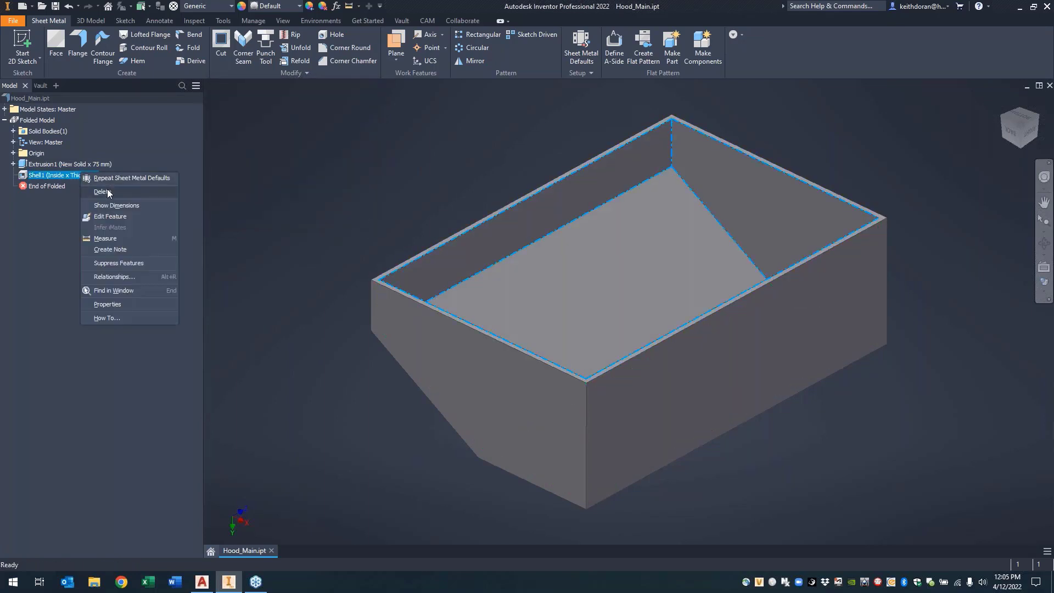
left_click(114, 214)
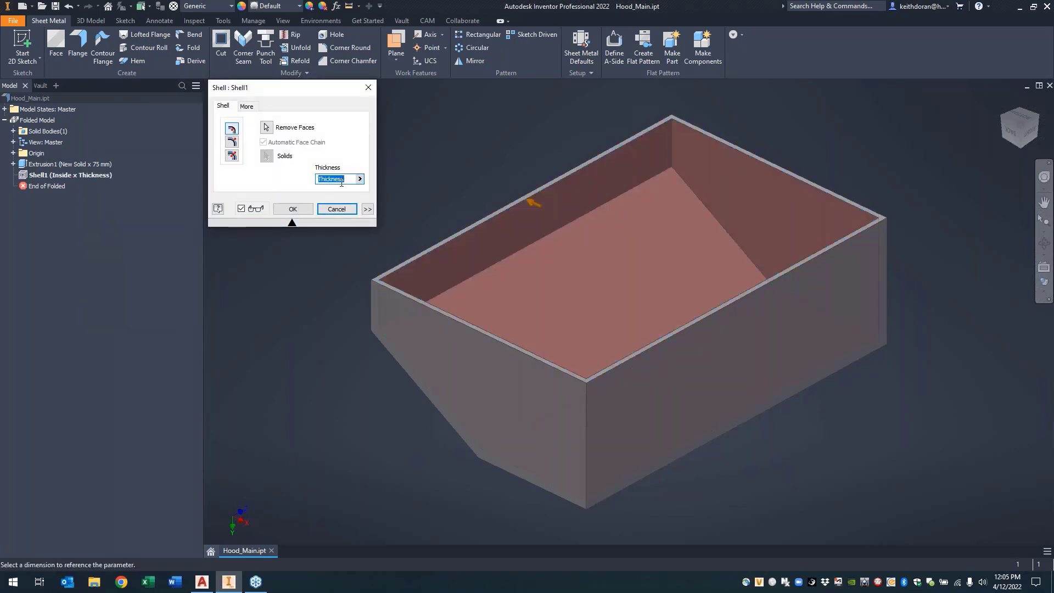
left_click(343, 181)
key("ctrl+a")
key("BackSpace")
left_click(360, 179)
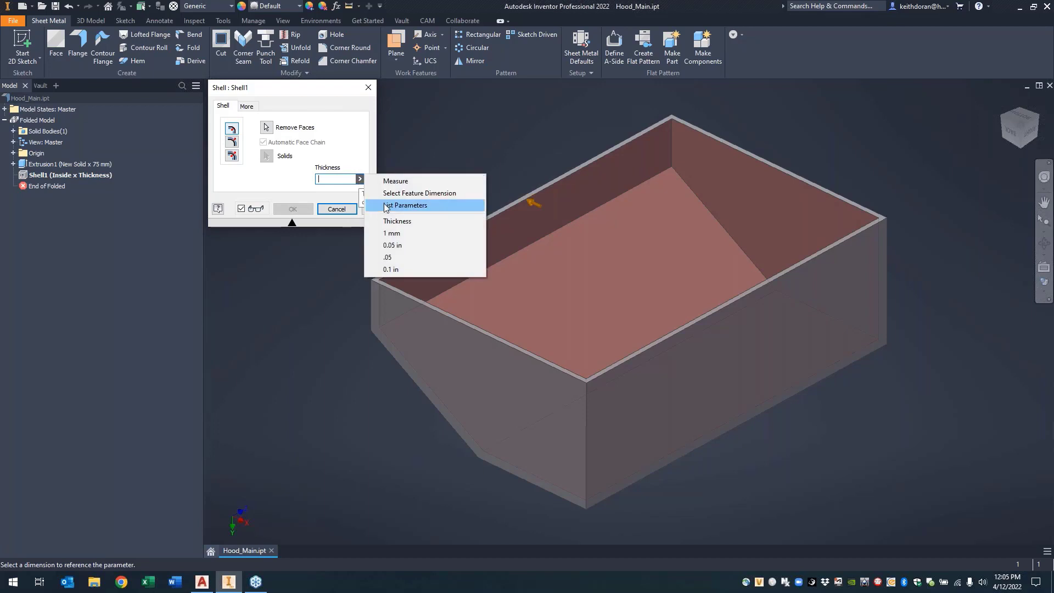
left_click(387, 207)
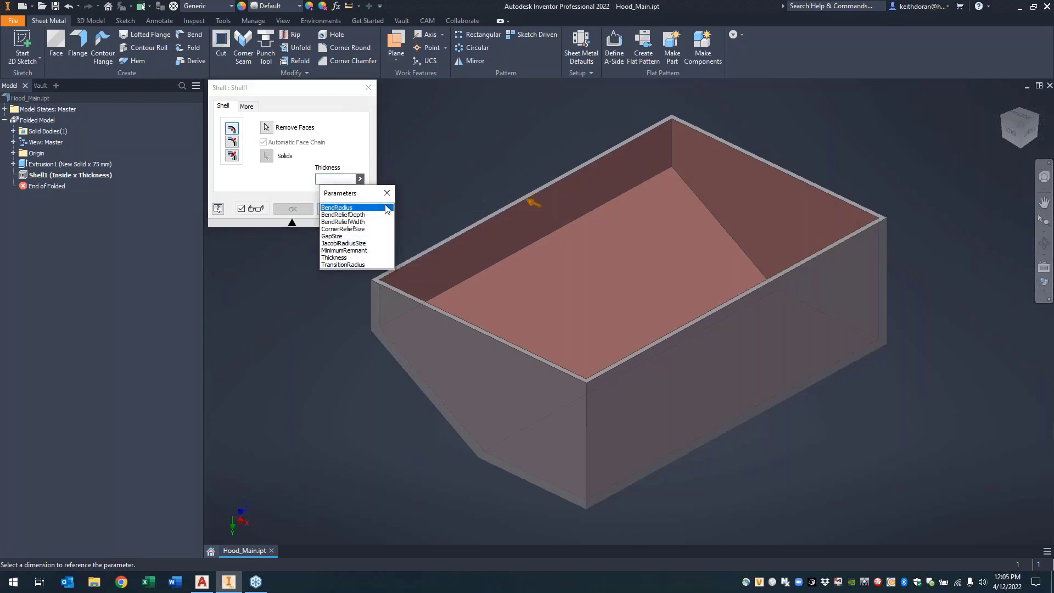
left_click(333, 257)
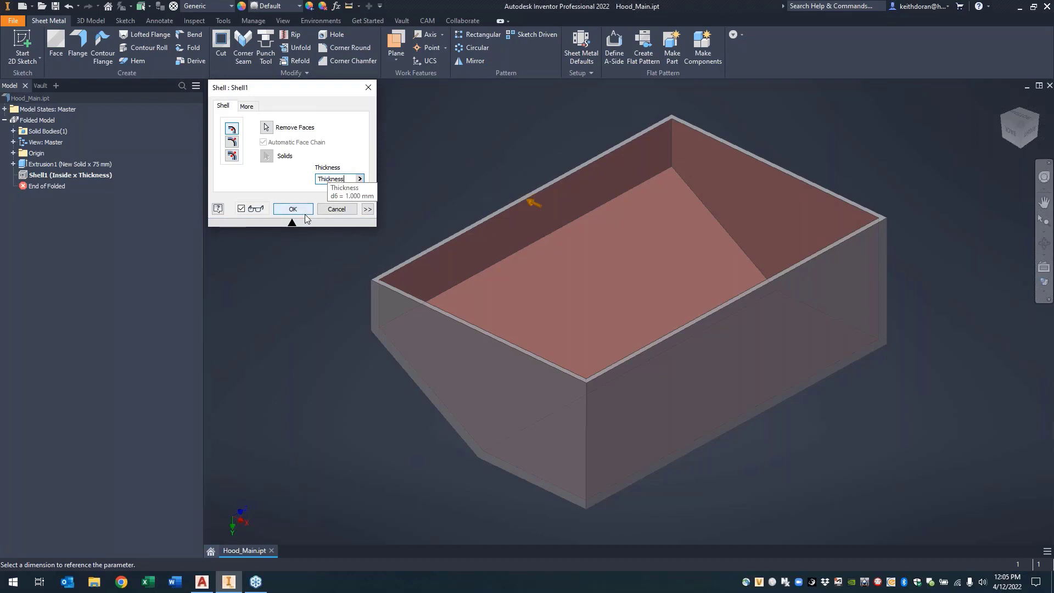
left_click(303, 212)
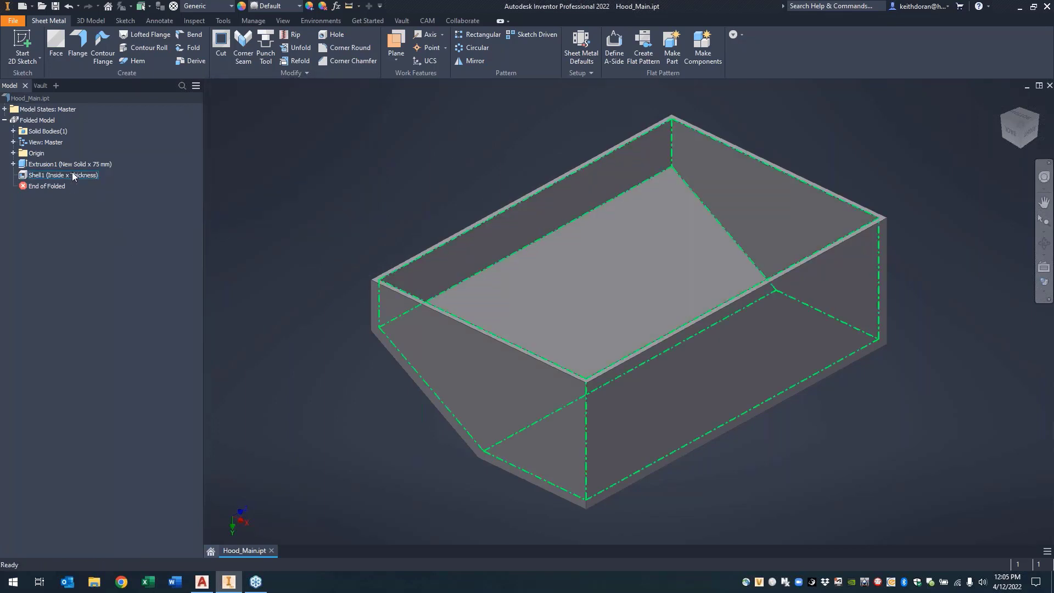
Step: Set the sheet metal default thickness to 1.5 mm
left_click(582, 41)
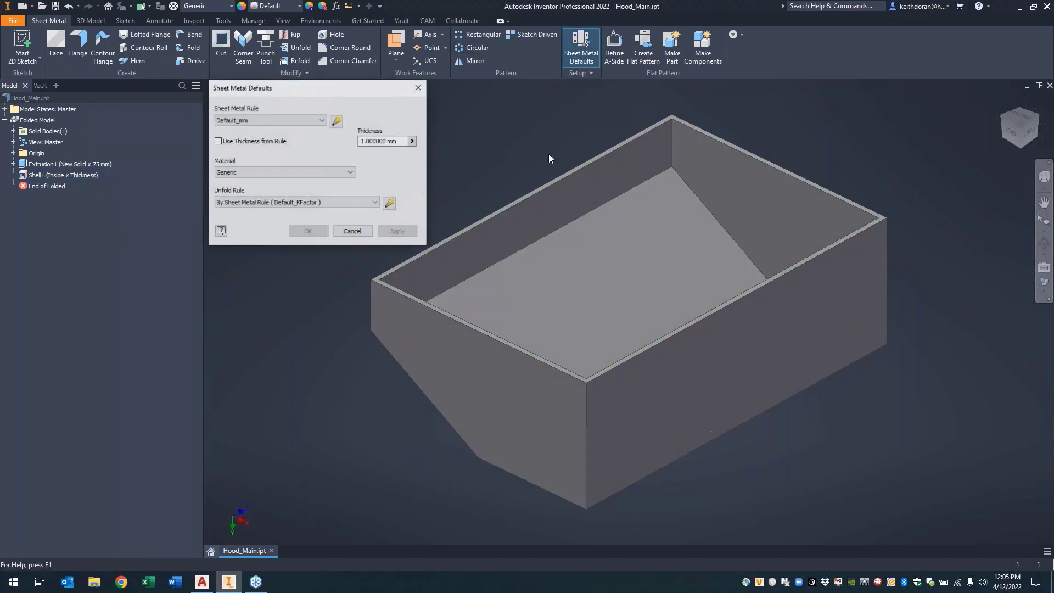
left_click(400, 141)
type("1.5")
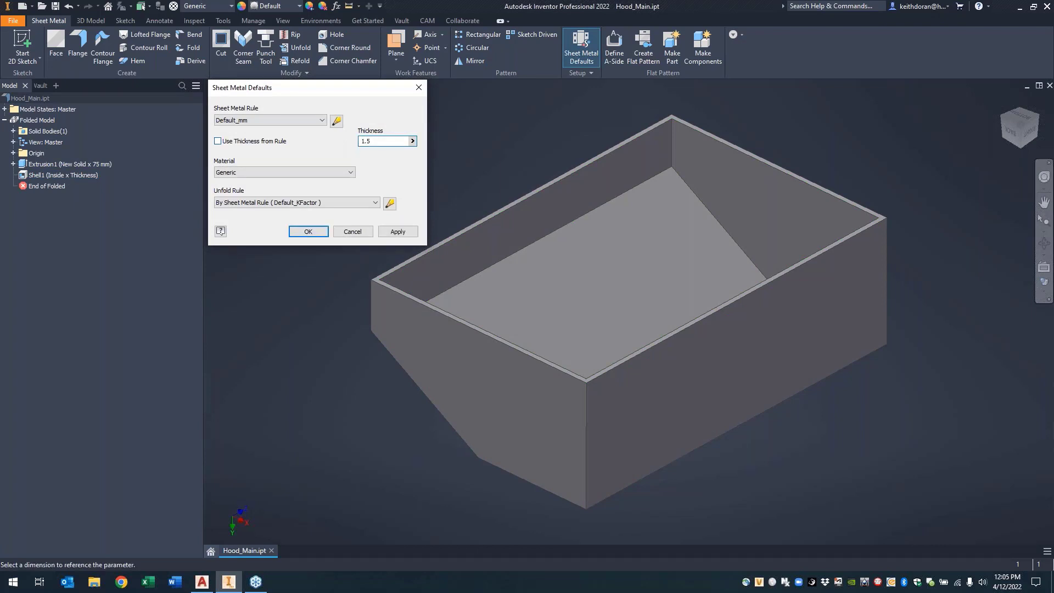
key("Return")
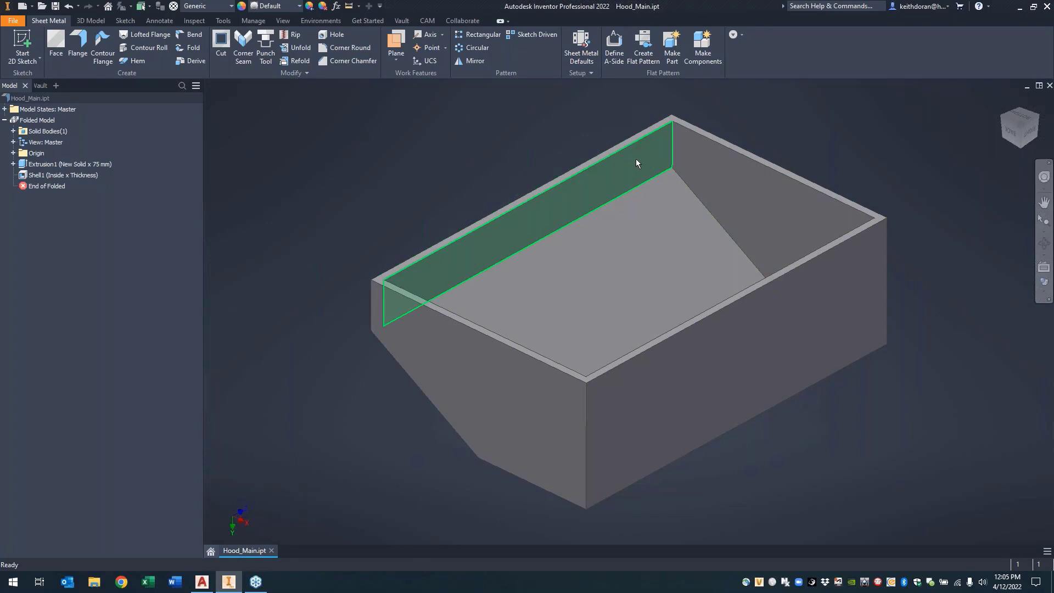
mouse_move(635, 160)
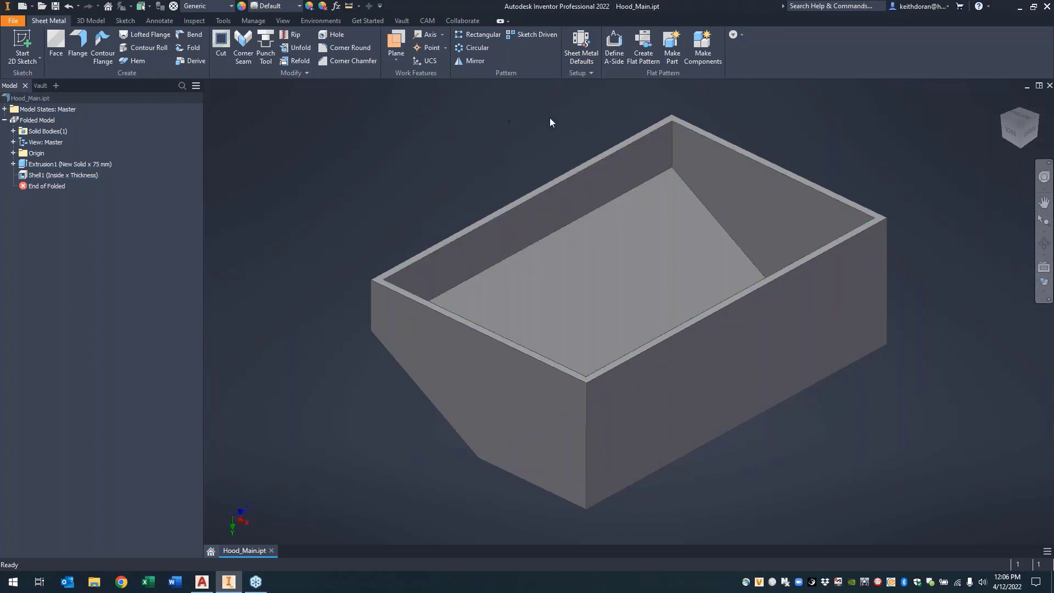
Step: Apply a bend using the BendRadius parameter to the edge between the hood's top face and its end wall
middle_click_drag(551, 122, 469, 244, "shift")
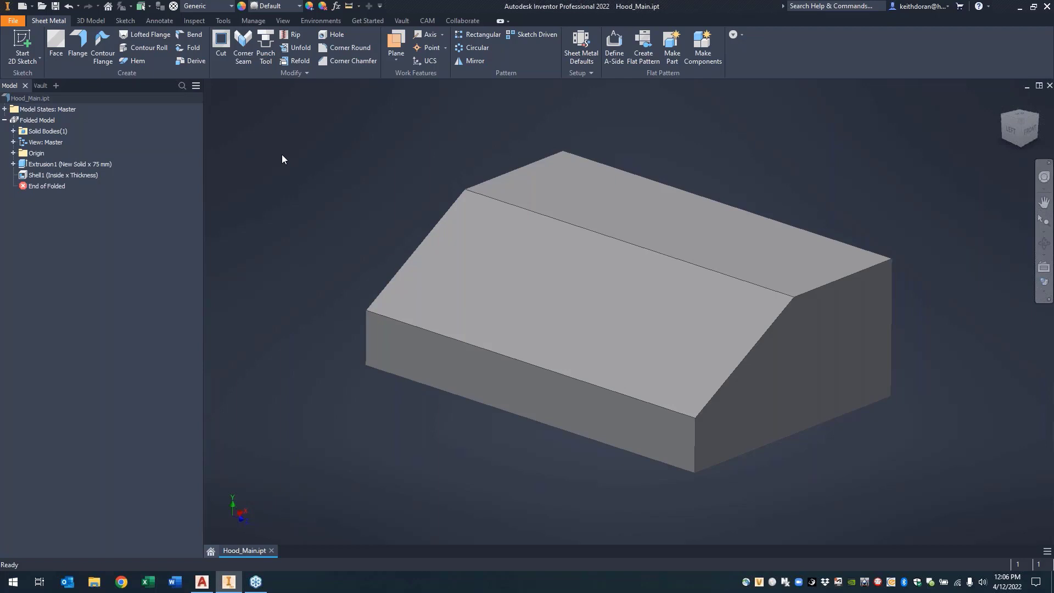
left_click(191, 38)
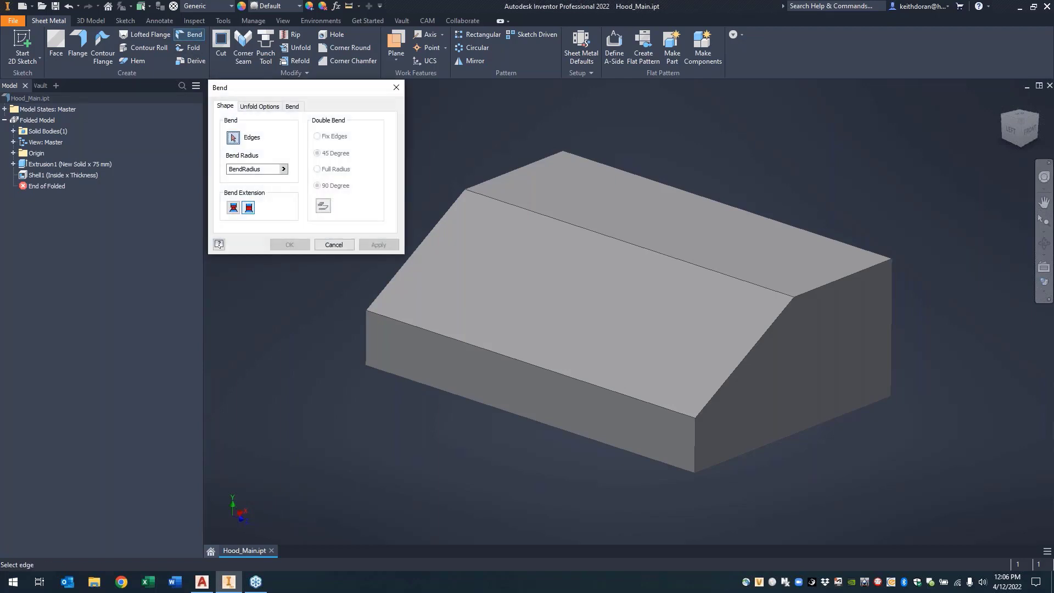
left_click(836, 280)
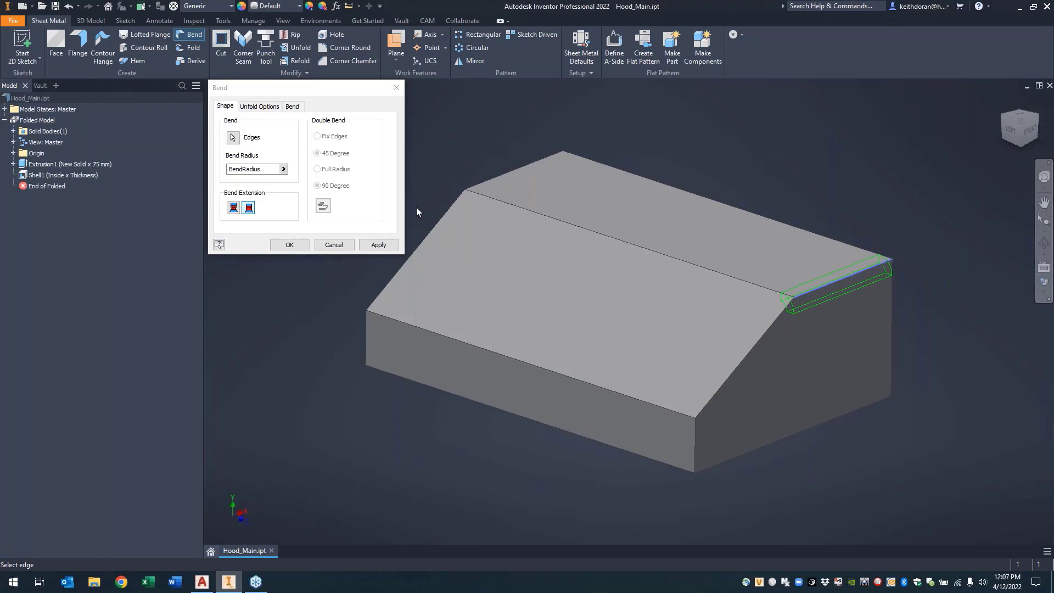
left_click(378, 244)
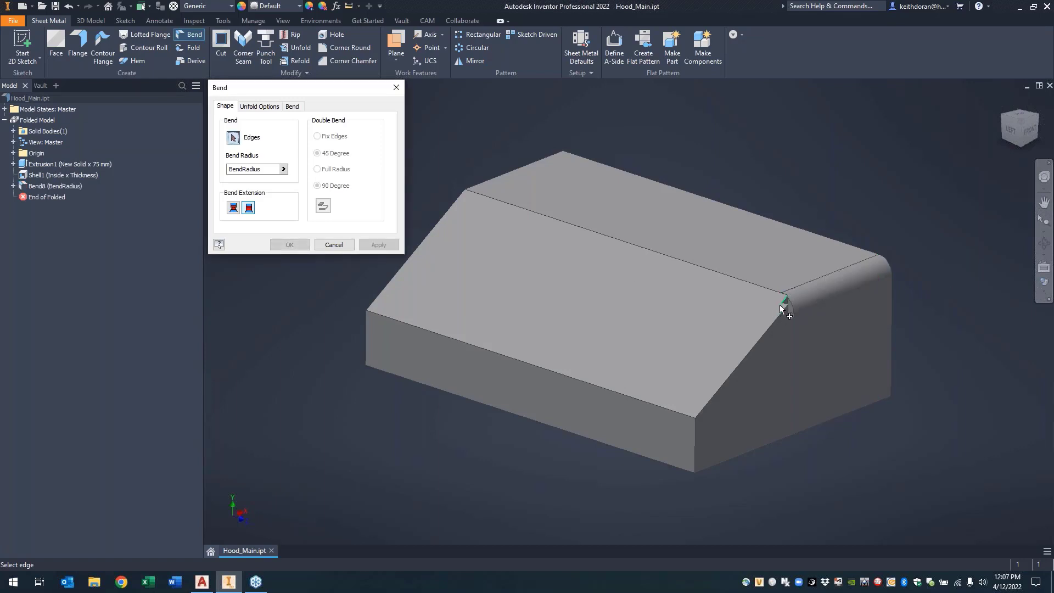
Step: Try to bend the edge between the sloped face and the end wall with the default Straight bend relief
middle_click_drag(788, 304, 766, 320, "shift")
scroll(712, 383, "up", 5)
middle_click_drag(737, 413, 756, 330)
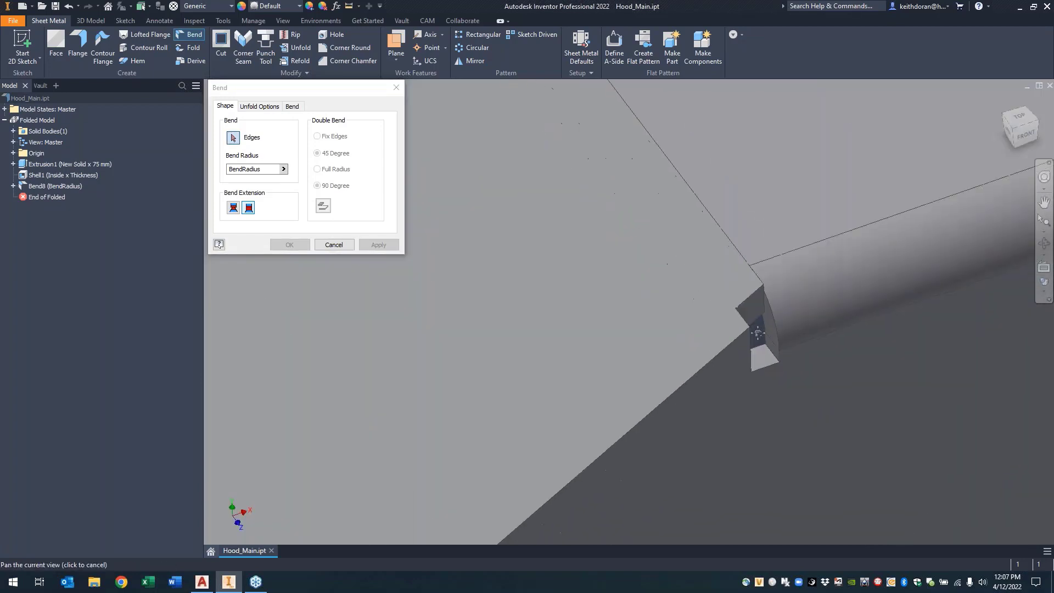
left_click(292, 106)
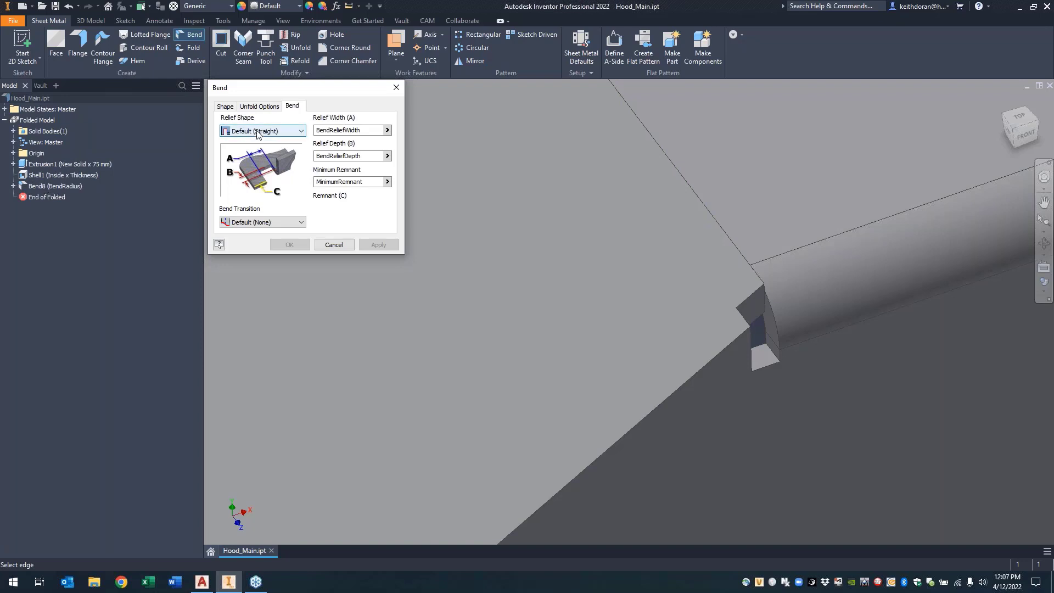
left_click(694, 372)
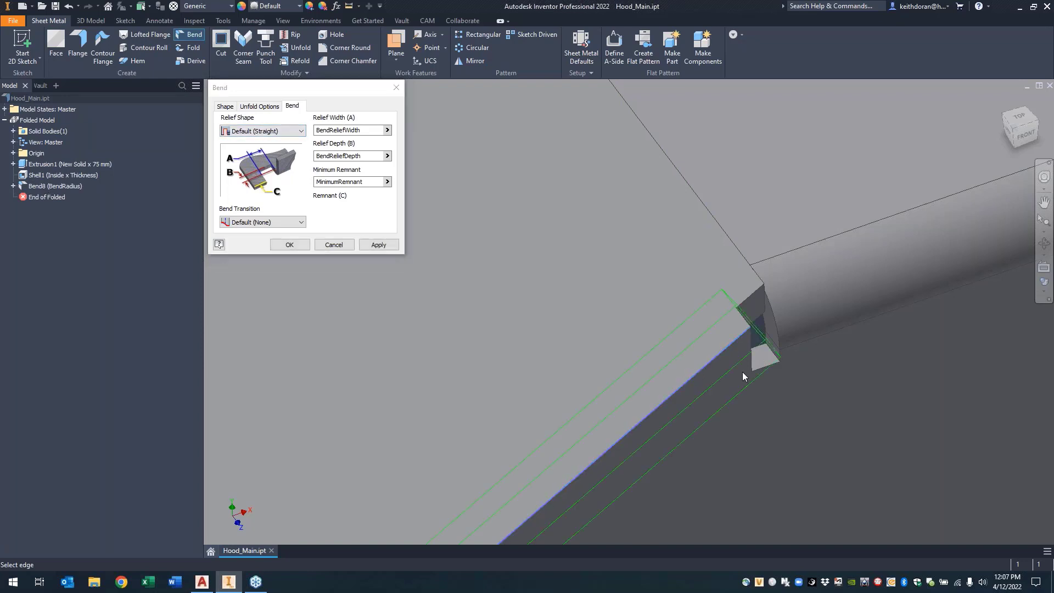
scroll(742, 376, "down", 3)
left_click(378, 244)
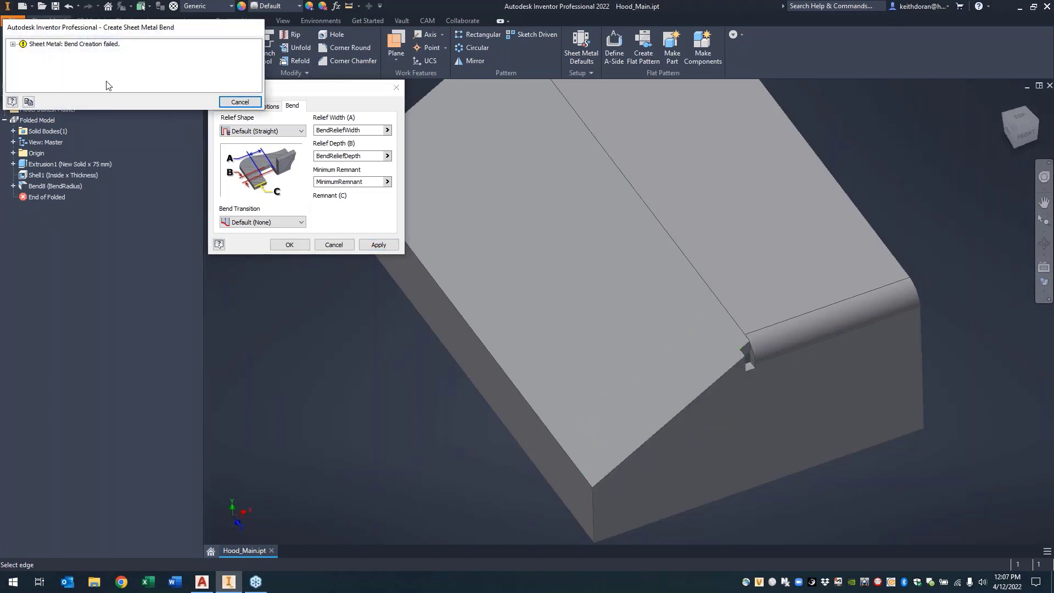
left_click(13, 44)
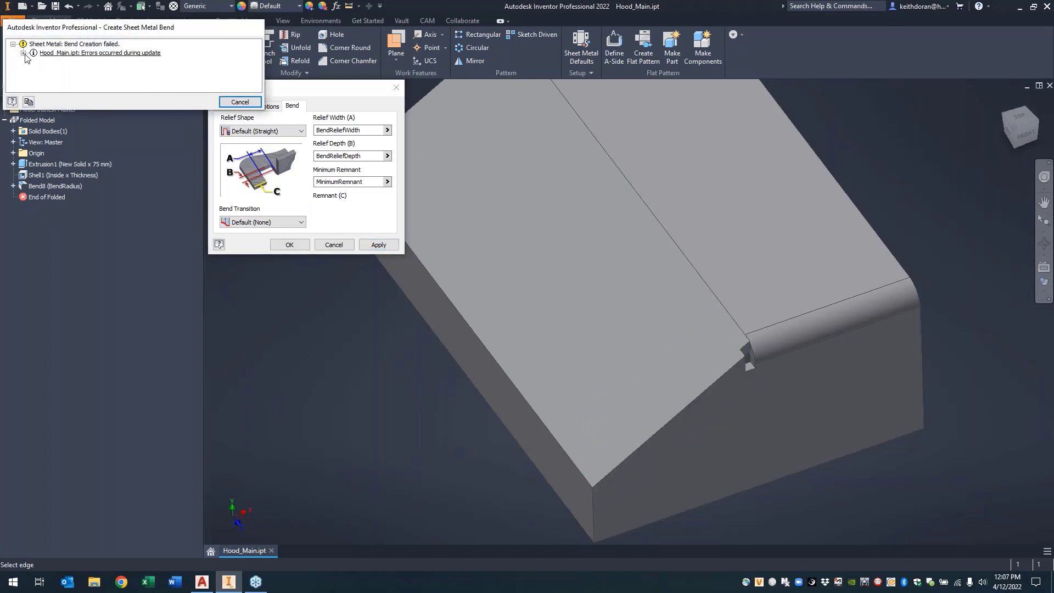
left_click(23, 53)
left_click(240, 101)
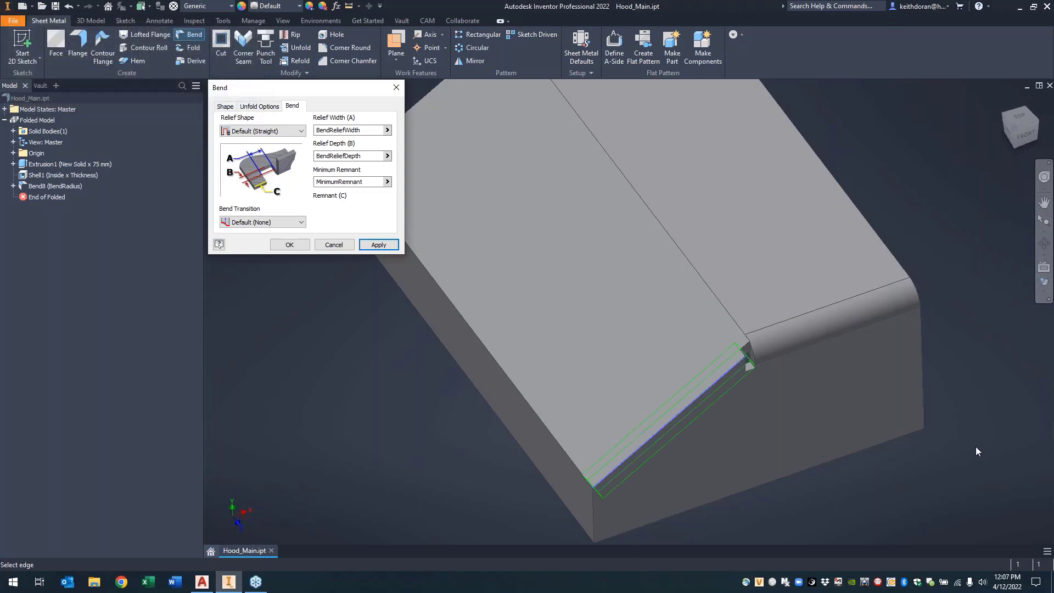
left_click(344, 244)
Step: Bend the edge between the hood's top face and the opposite end wall using the BendRadius parameter
middle_click_drag(670, 187, 788, 413)
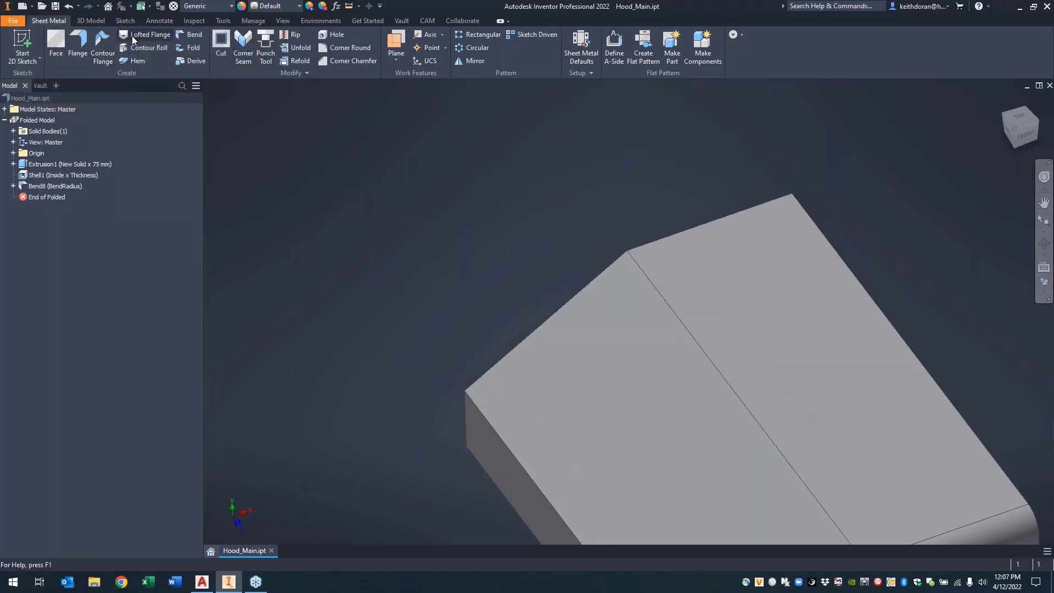
left_click(189, 34)
left_click(687, 225)
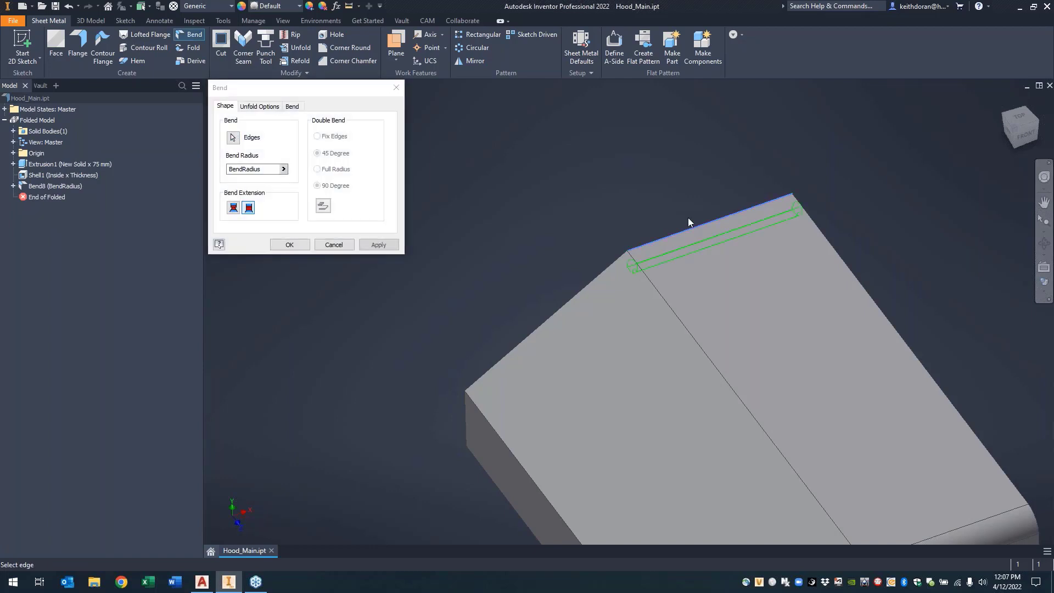
left_click(290, 244)
scroll(730, 233, "down", 3)
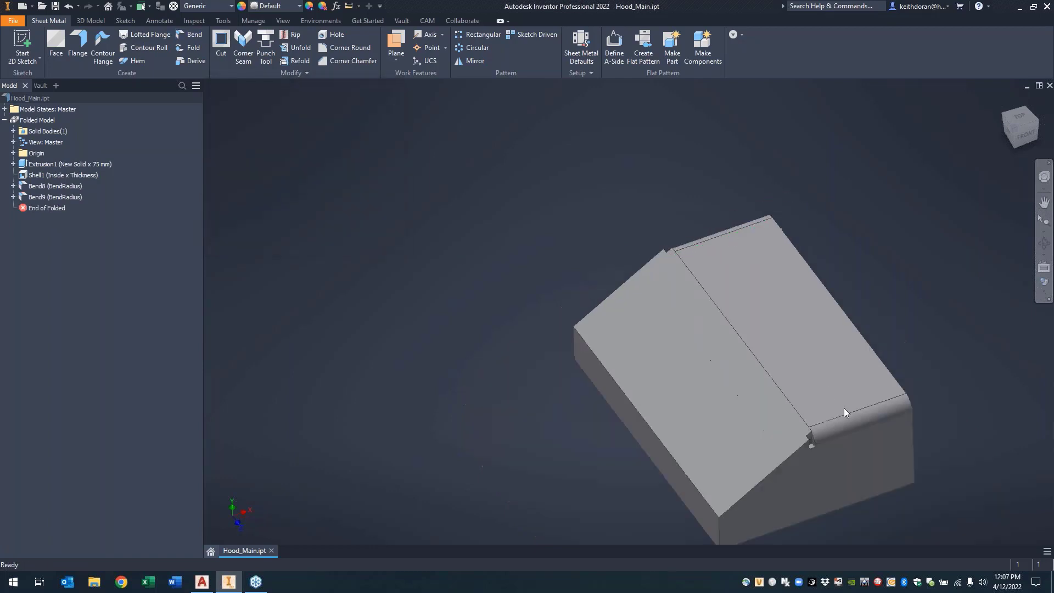
Step: Set up a Corner Seam rip on the vertical edge between the long back wall and the end wall
middle_click_drag(844, 408, 607, 370, "shift")
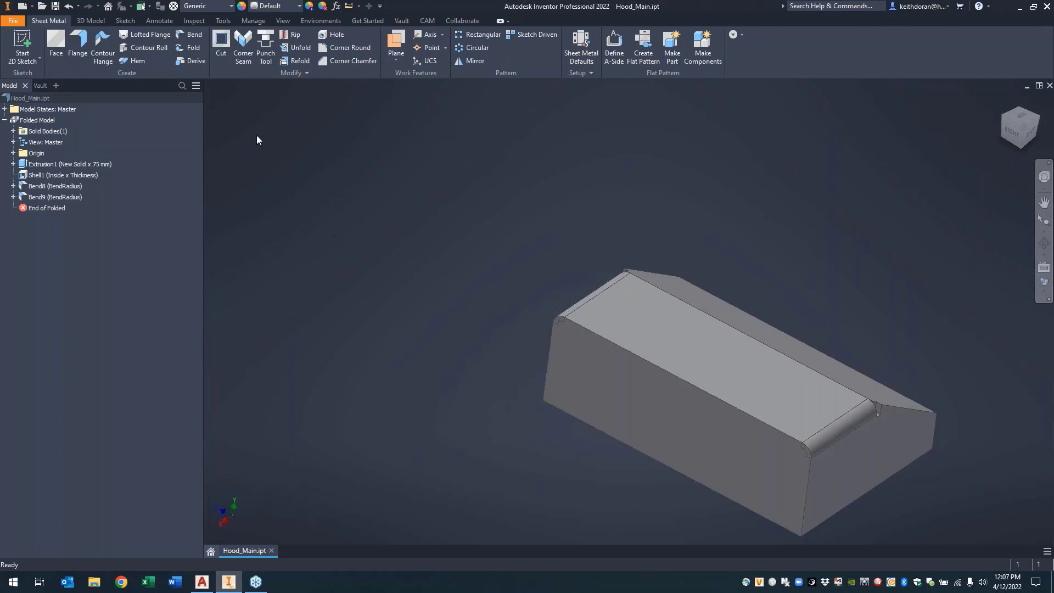
left_click(242, 59)
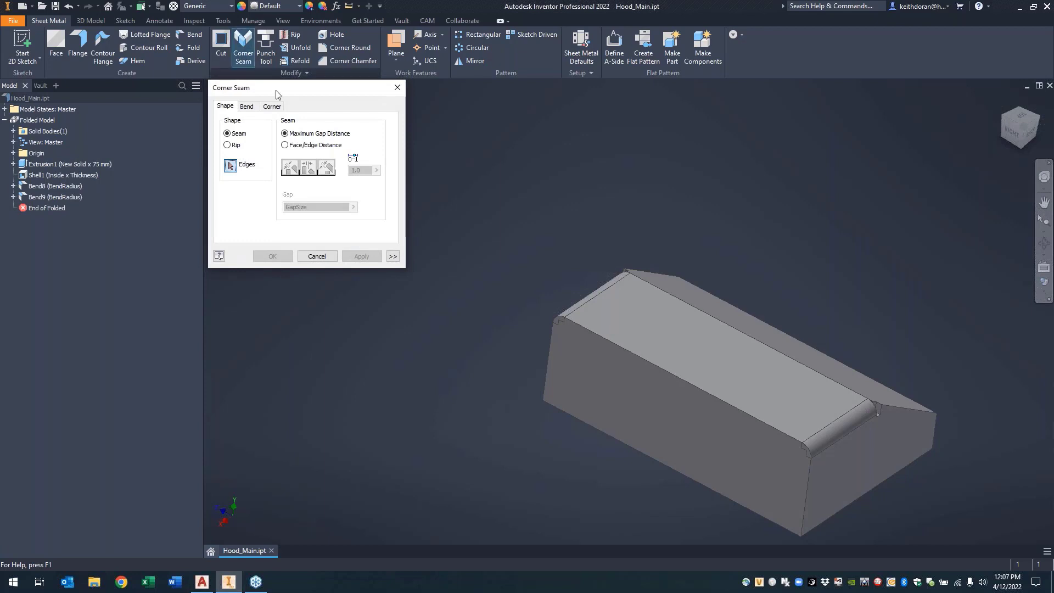
left_click(227, 145)
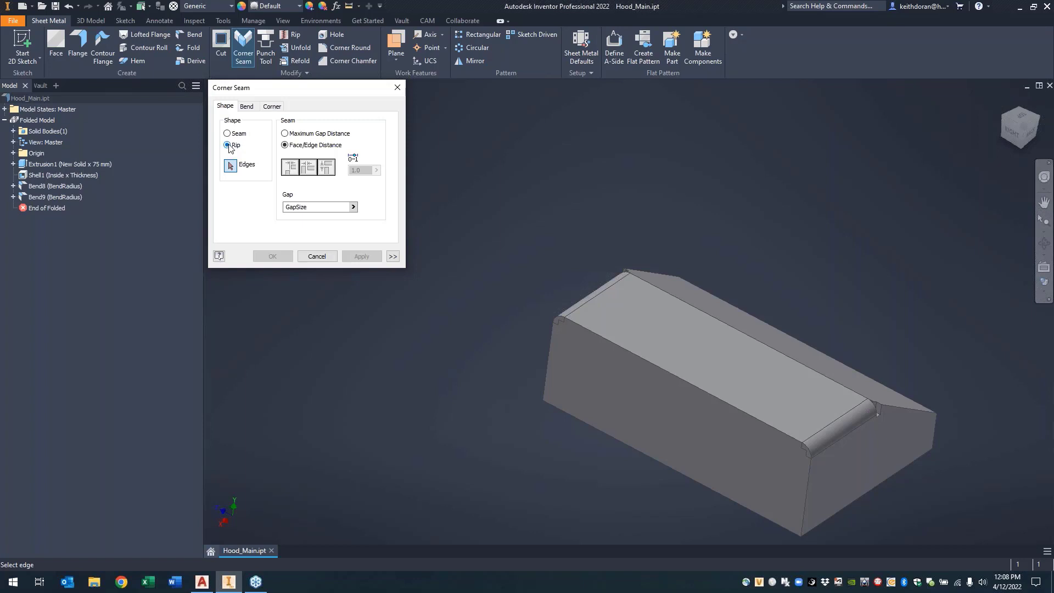
left_click(810, 474)
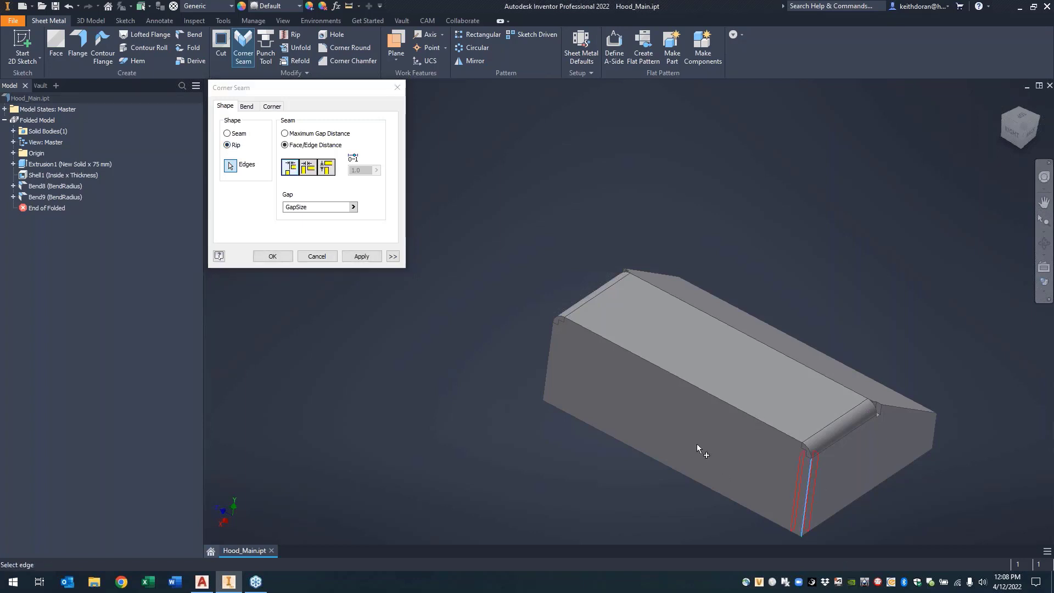
middle_click_drag(697, 444, 597, 325)
scroll(650, 347, "up", 5)
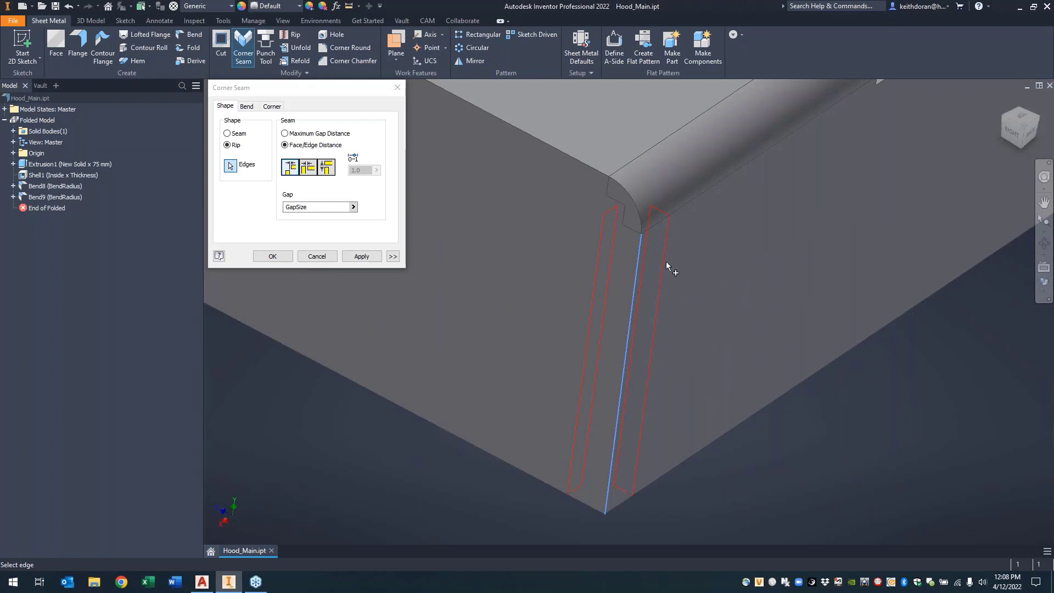
scroll(667, 261, "down", 5)
middle_click_drag(586, 289, 622, 312)
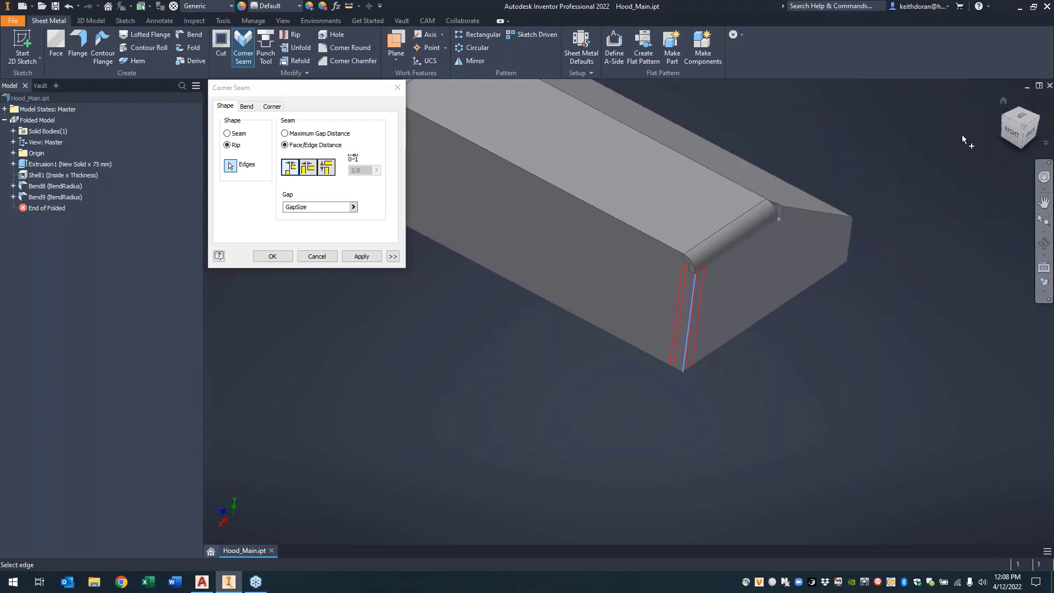
middle_click_drag(915, 176, 855, 231, "shift")
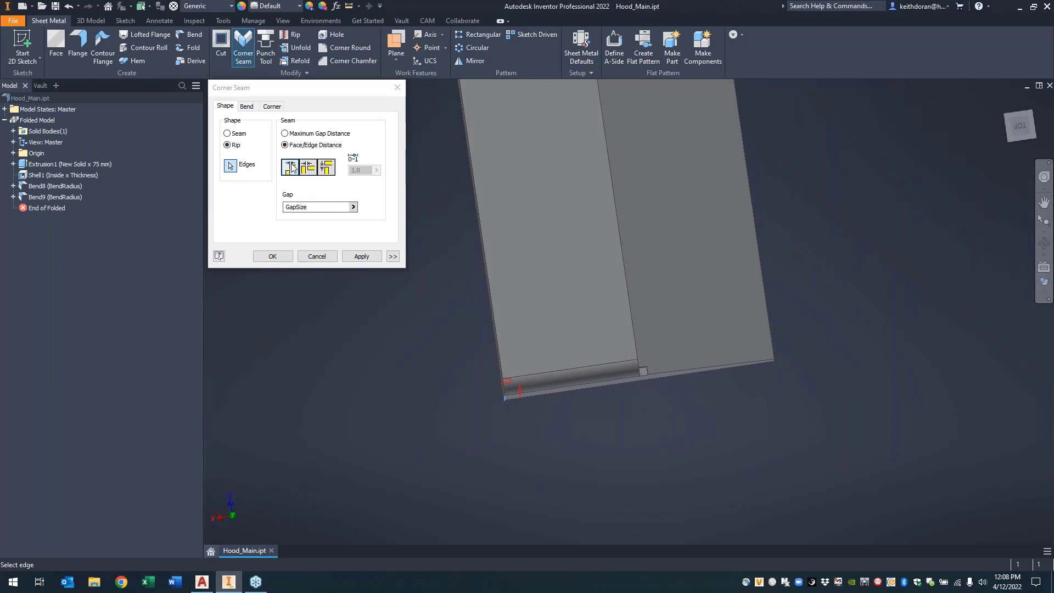
Step: Compare the overlap alternatives for the corner rip, then create it without overlap using Face/Edge Distance and the GapSize gap
left_click(291, 168)
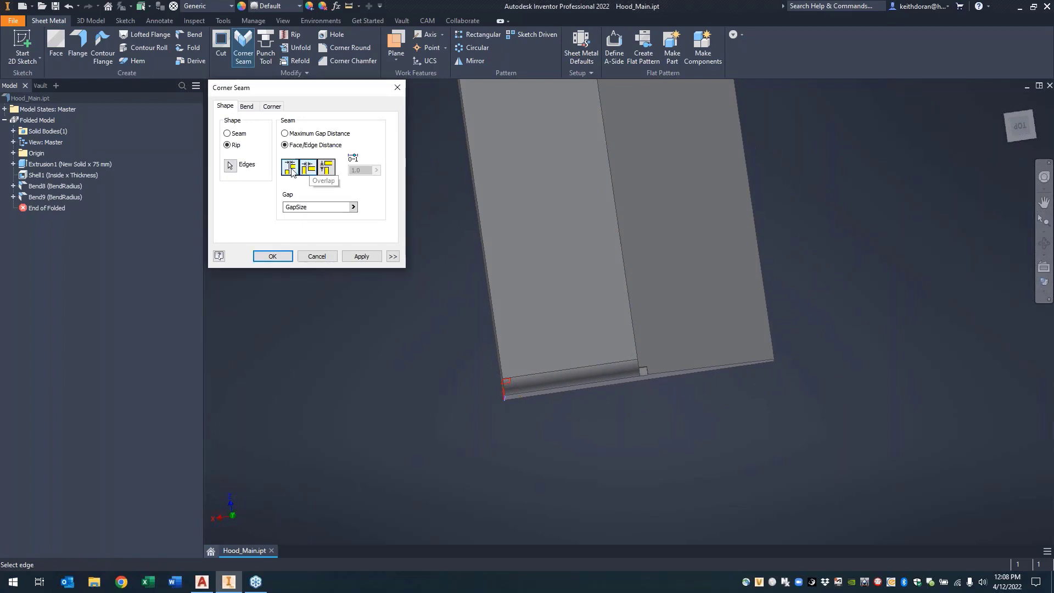
left_click(326, 168)
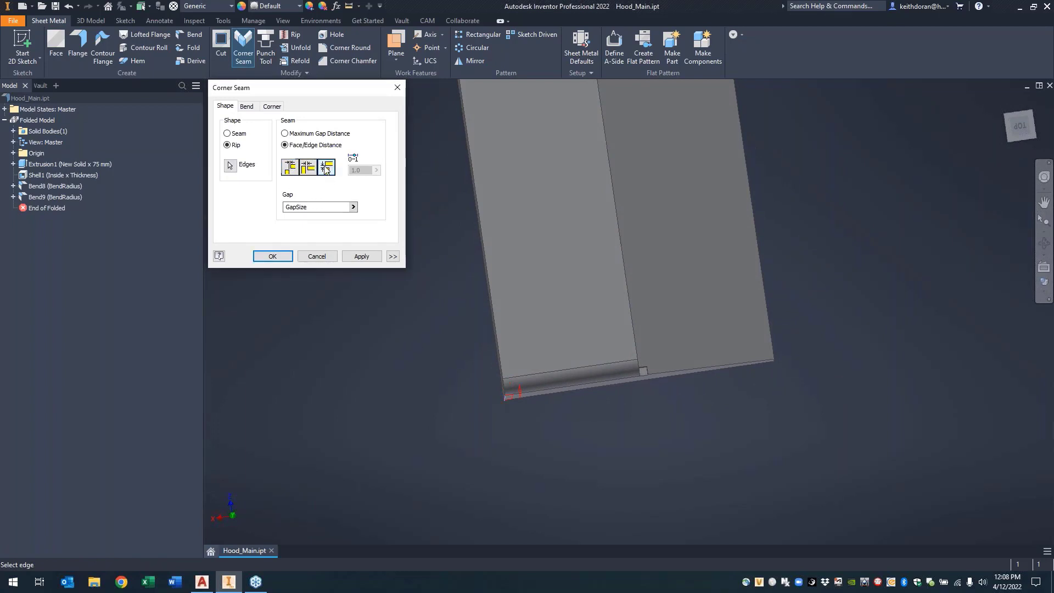
left_click(291, 167)
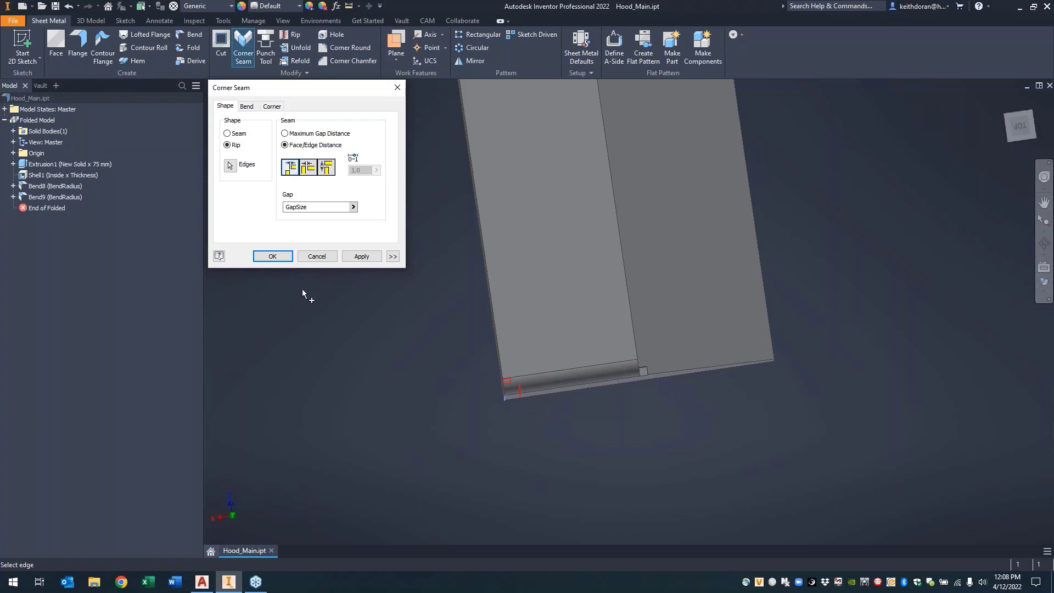
left_click(274, 256)
middle_click_drag(463, 405, 592, 353, "shift")
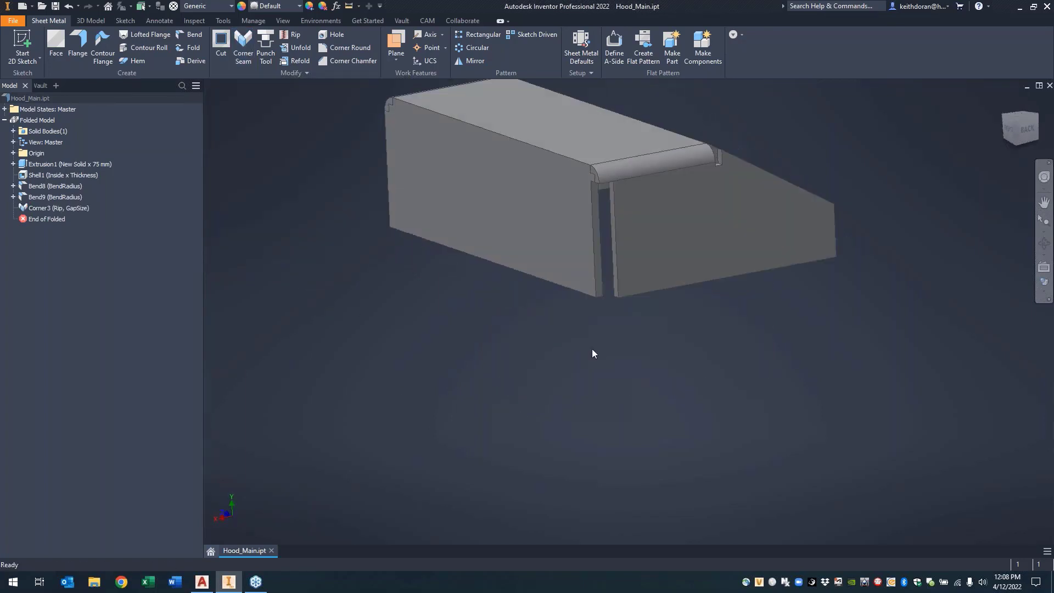
Step: Delete both bends from the hood's top end edges
left_click(39, 197)
left_click(42, 185, "ctrl")
right_click(42, 183)
left_click(67, 201)
Step: Bend the top edge of the end wall beside the ripped corner using the BendRadius parameter
left_click(179, 34)
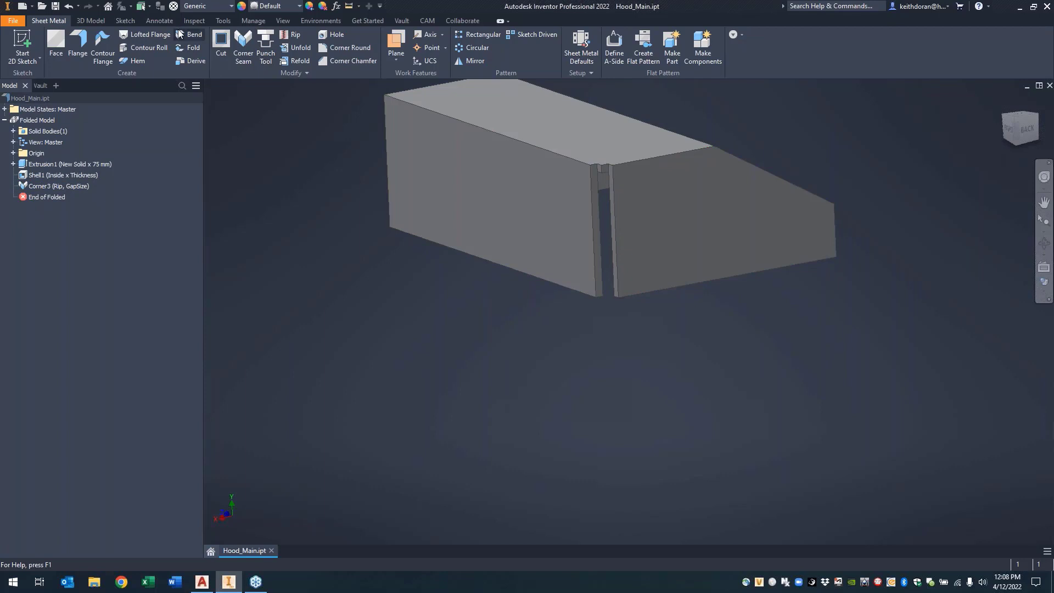
left_click(630, 158)
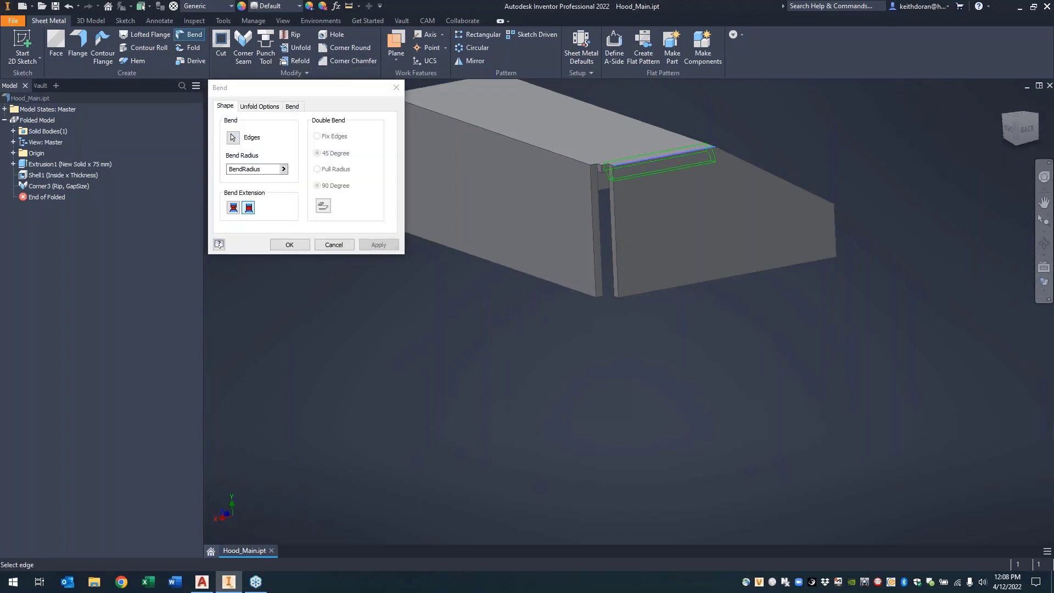
left_click(289, 244)
scroll(604, 160, "up", 5)
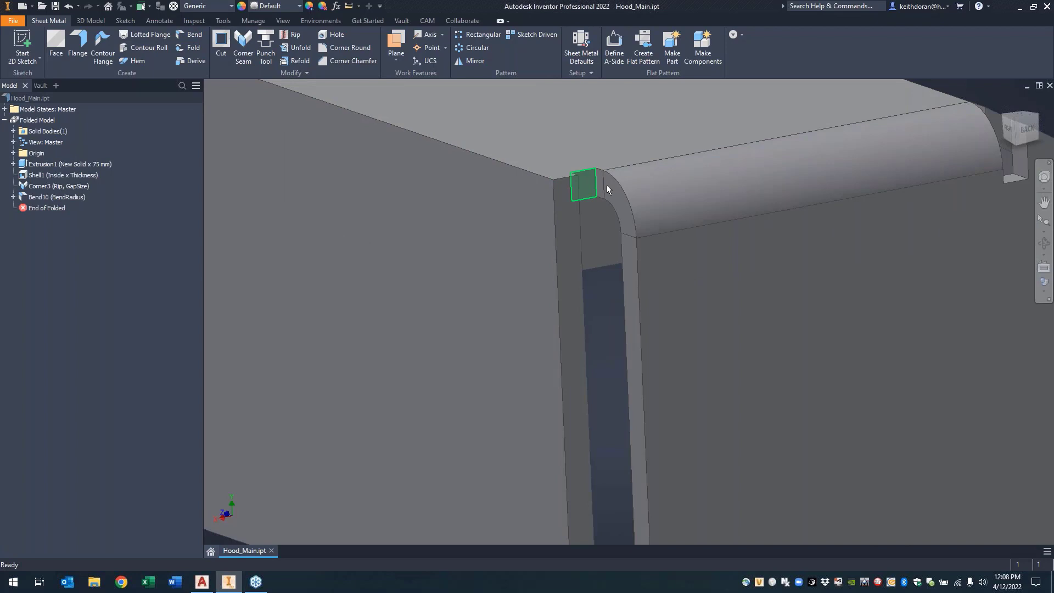
Step: Edit the end-wall bend to use a different relief shape and inspect the bend ends
right_click(33, 197)
left_click(86, 239)
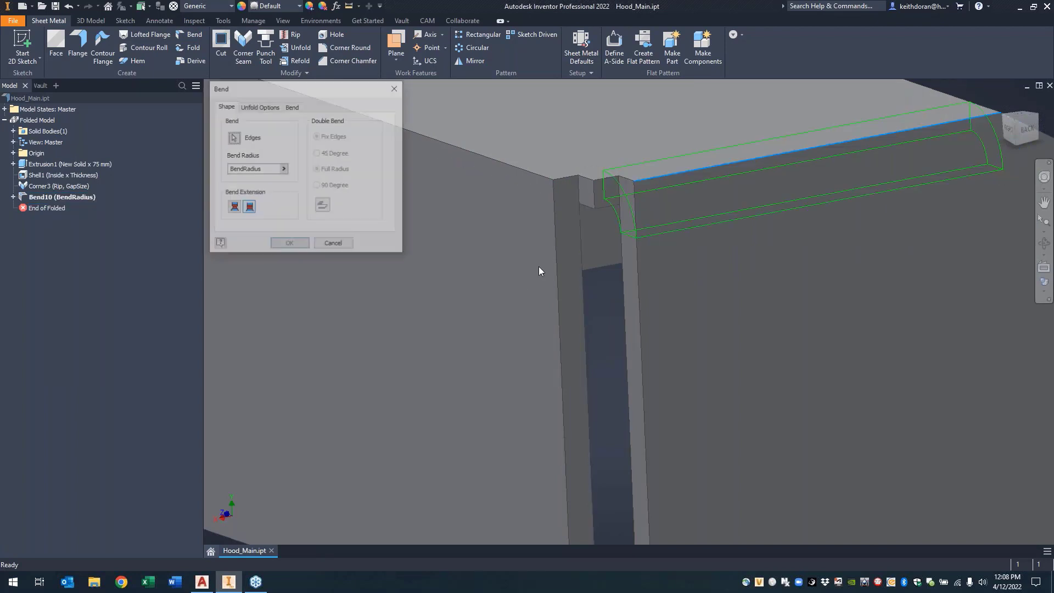
left_click(292, 106)
left_click(275, 134)
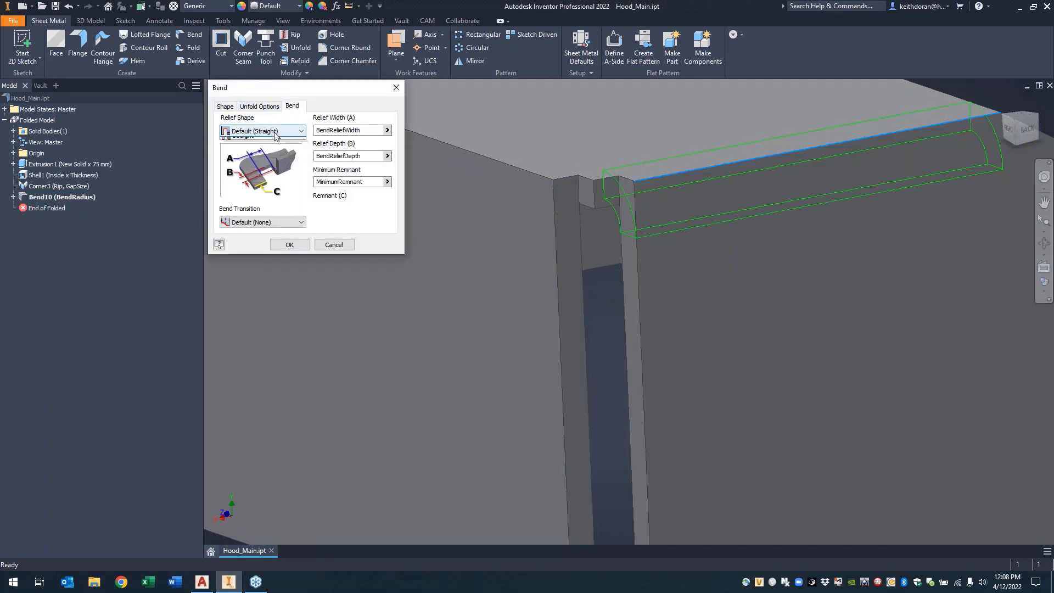
left_click(271, 153)
left_click(290, 245)
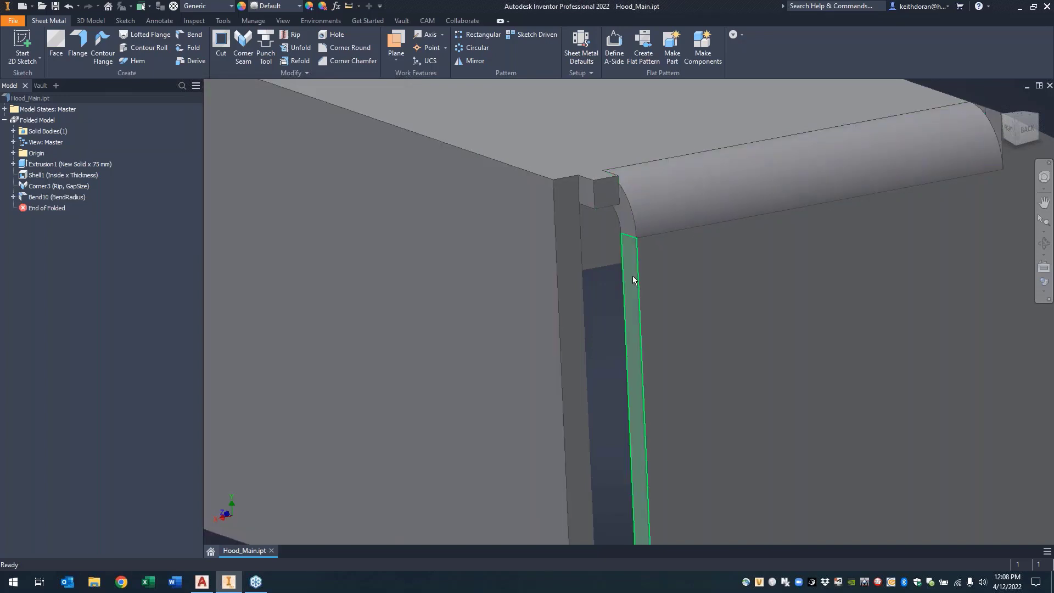
scroll(633, 275, "down", 3)
middle_click_drag(848, 248, 816, 275, "shift")
middle_click_drag(598, 299, 860, 265, "shift")
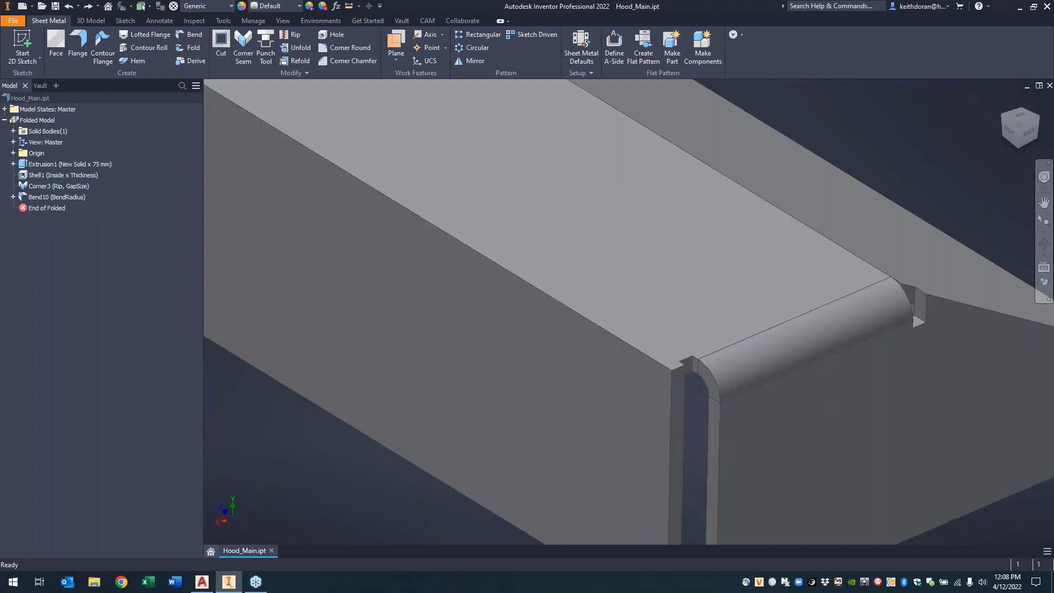
Step: Delete the bend at the top of the end wall
left_click(57, 197)
right_click(57, 198)
left_click(82, 258)
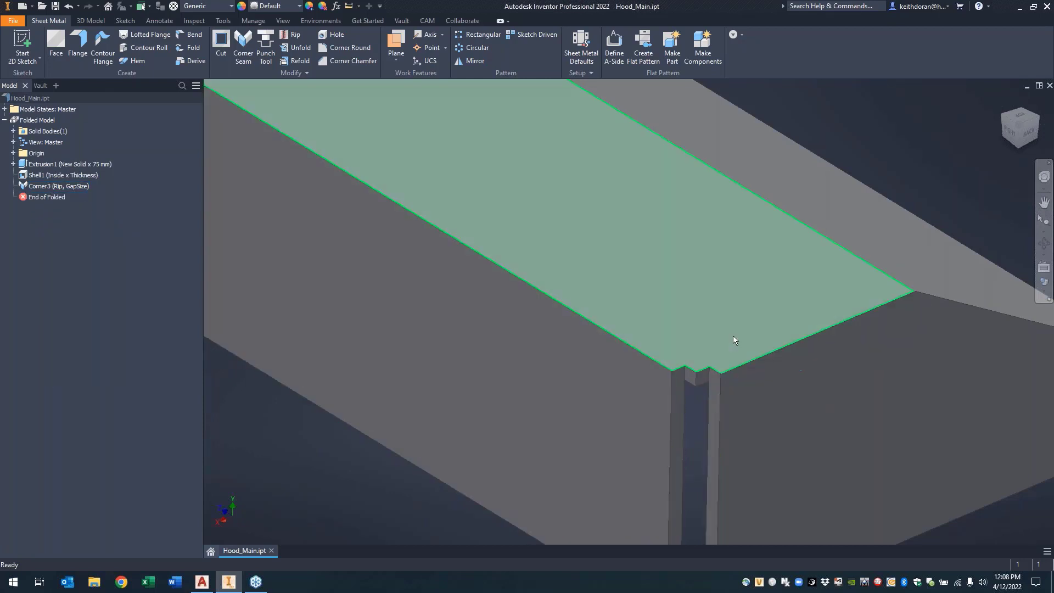
Step: Rip the end wall's top and sloped edges with Corner Seam, using Face/Edge Distance and the GapSize gap
scroll(671, 343, "up", 5)
middle_click_drag(671, 343, 566, 307)
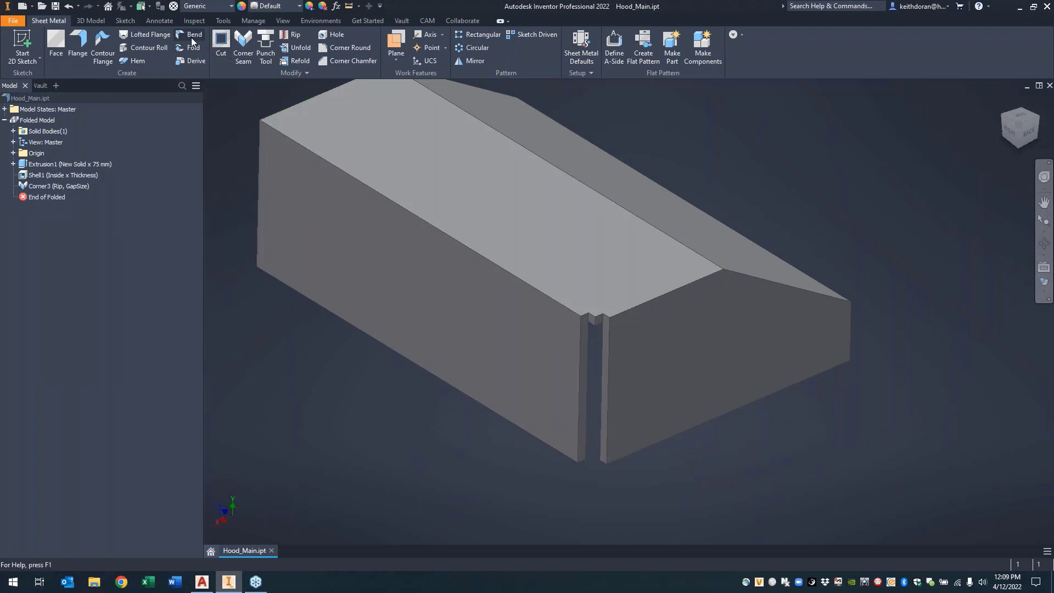
left_click(242, 43)
left_click(227, 145)
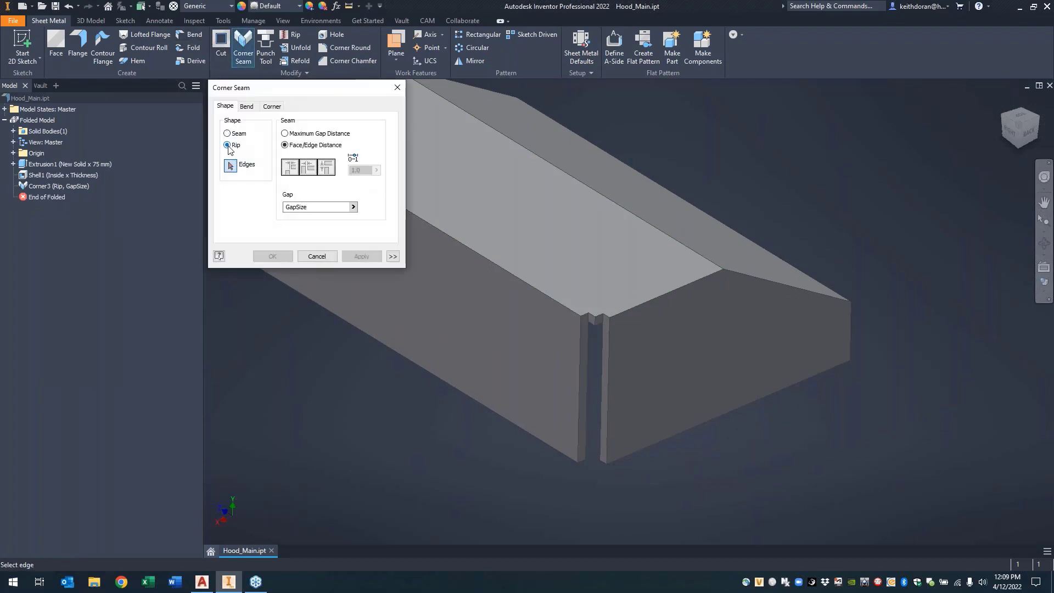
left_click(683, 284)
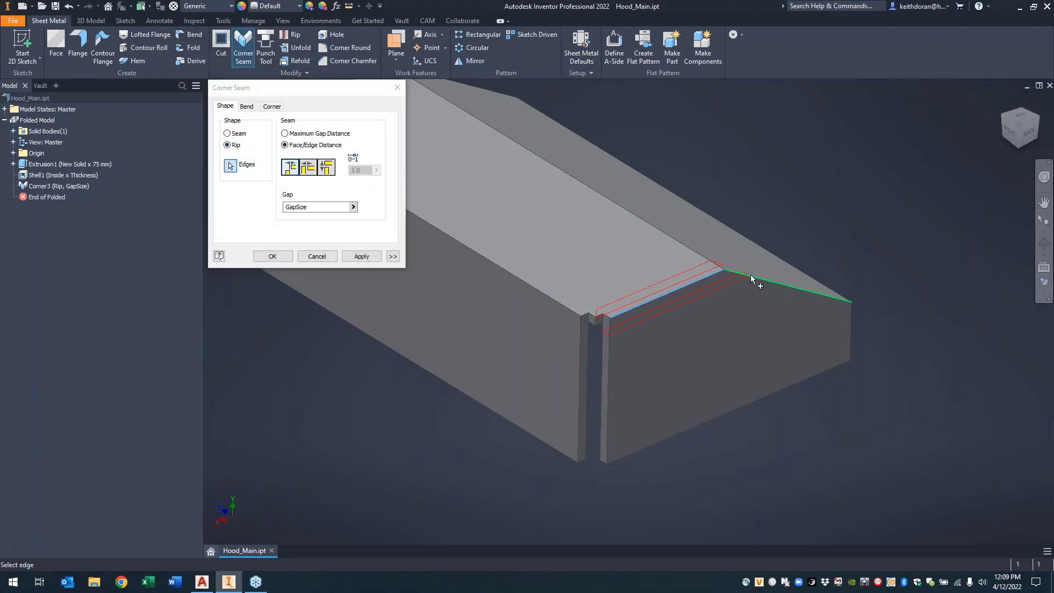
left_click(750, 276)
middle_click_drag(893, 328, 663, 314, "shift")
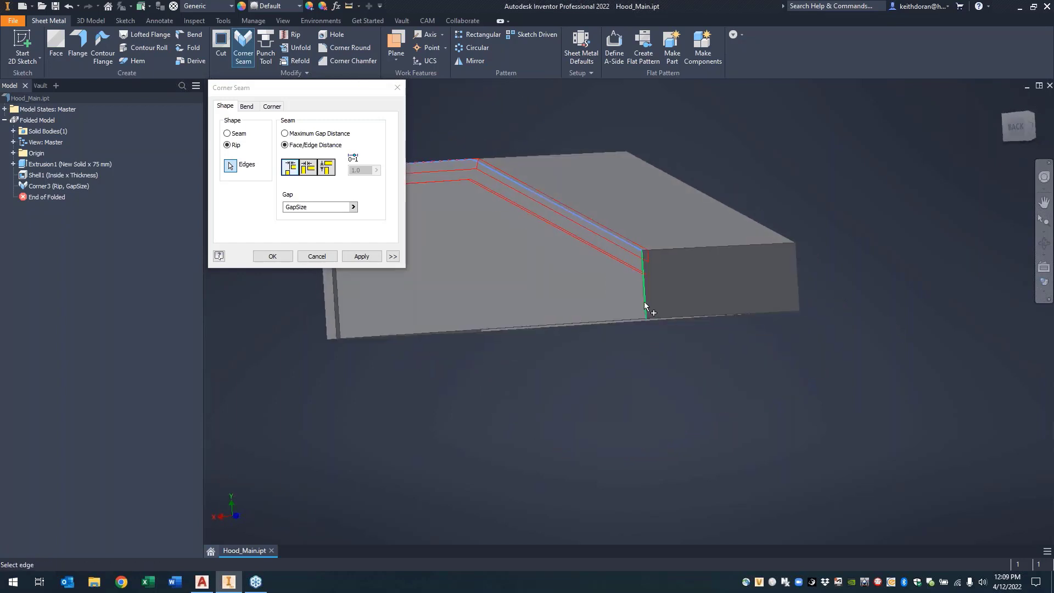
middle_click_drag(540, 303, 469, 317, "shift")
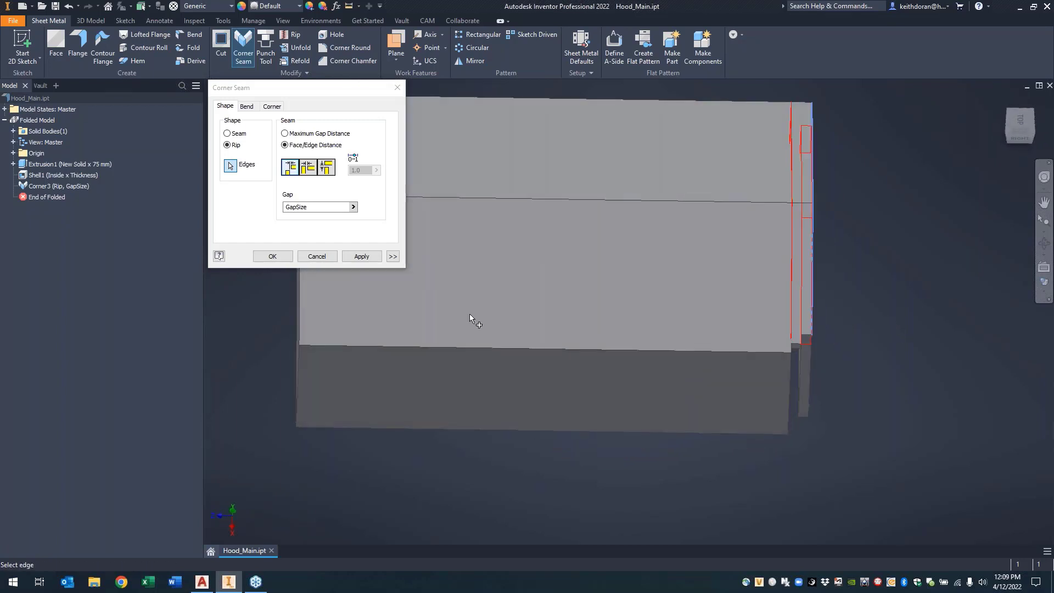
left_click(362, 256)
scroll(862, 356, "up", 3)
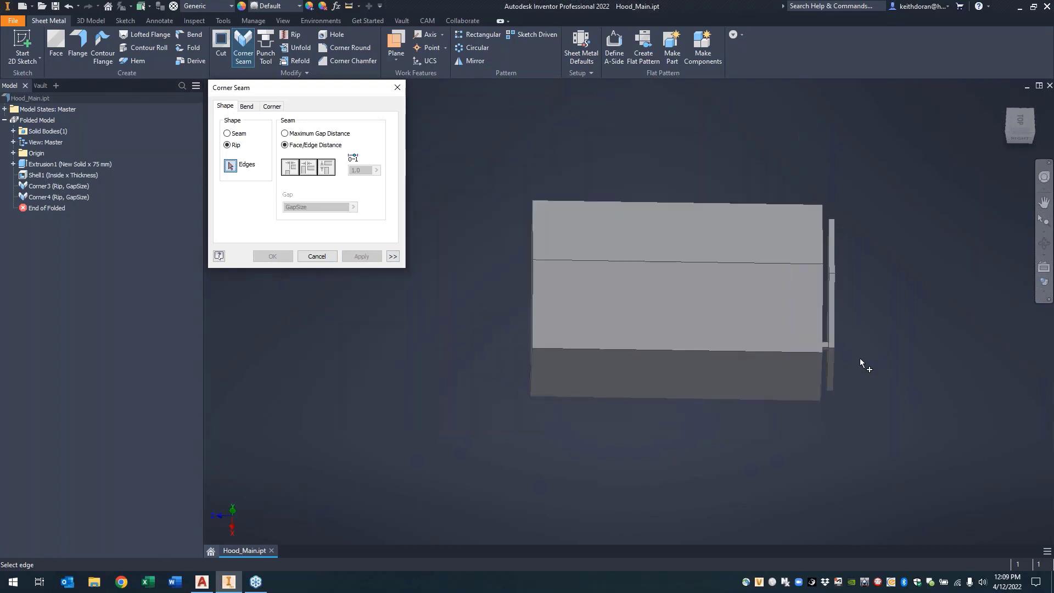
middle_click_drag(860, 358, 700, 291, "shift")
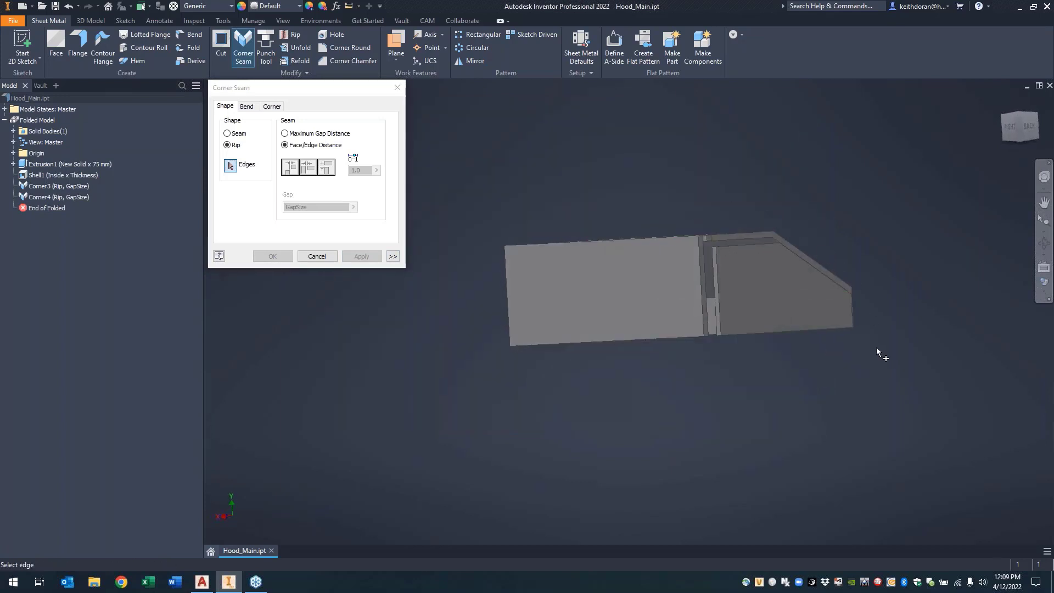
Step: Delete the rip along the end wall's top and sloped edges
left_click(318, 256)
right_click(61, 196)
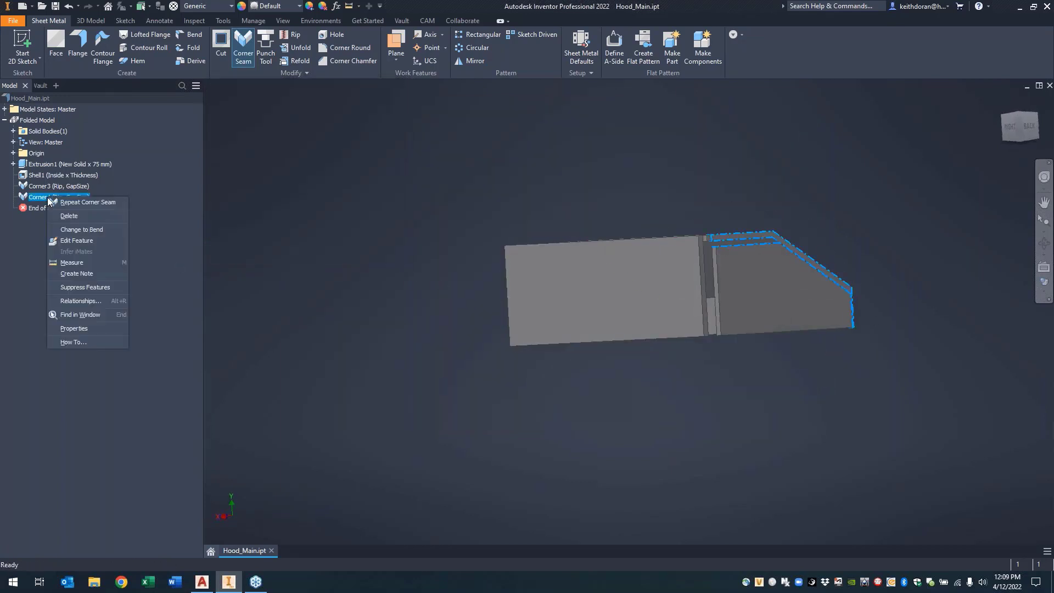
left_click(76, 213)
Step: Edit the remaining corner rip to follow both vertical edges, the top edge and the sloped edge of that end wall
right_click(72, 186)
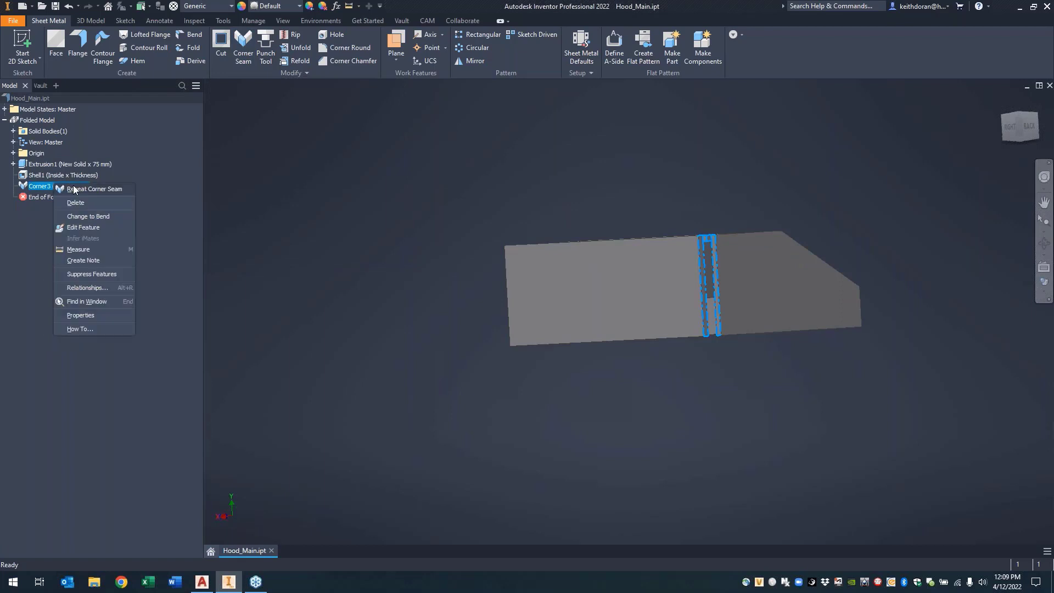
left_click(82, 227)
scroll(739, 277, "down", 3)
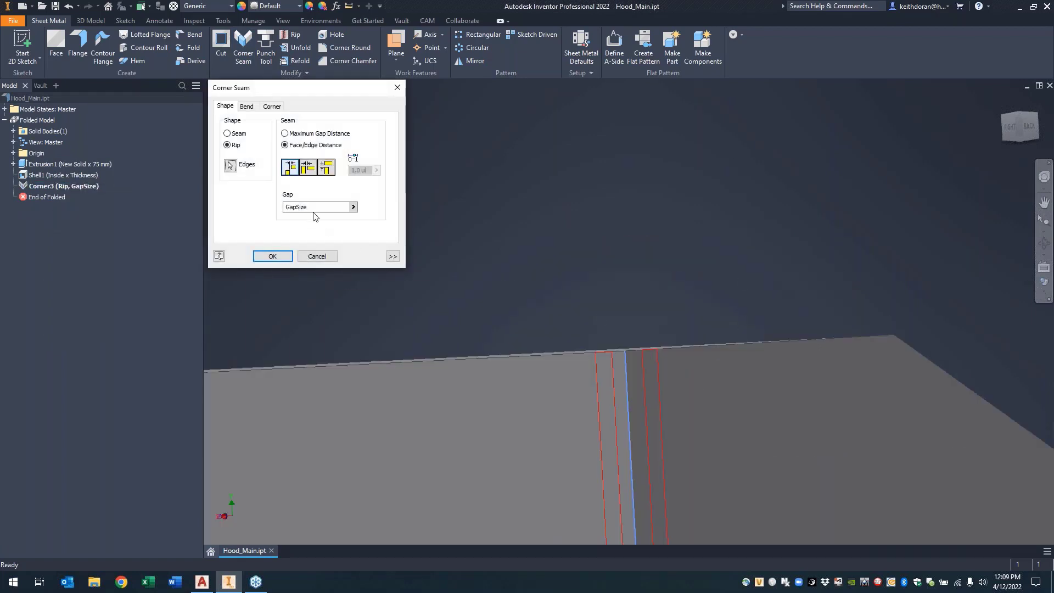
left_click(230, 165)
middle_click_drag(603, 264, 711, 294, "shift")
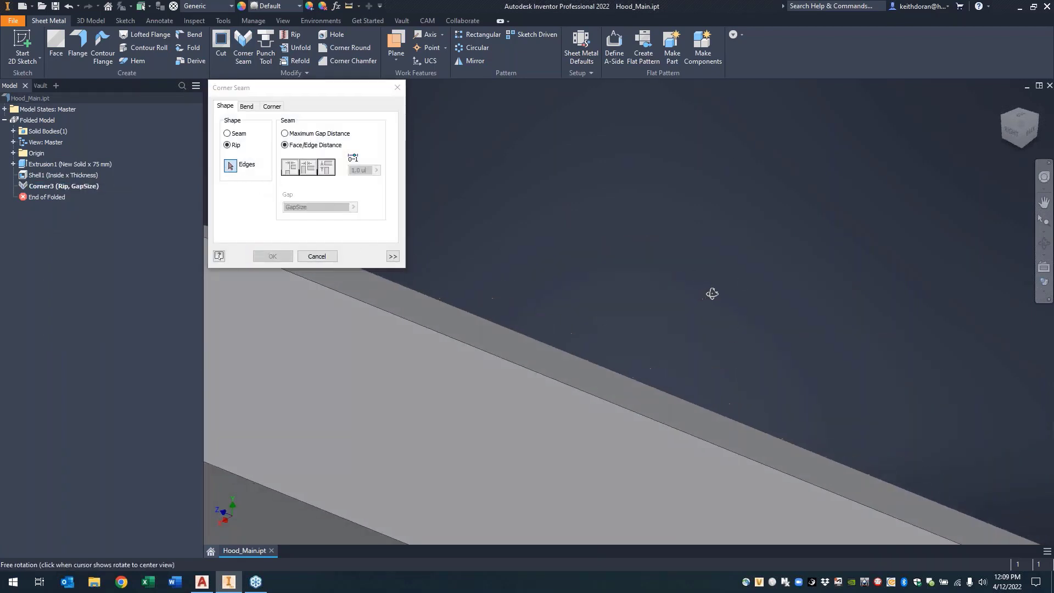
scroll(710, 294, "up", 5)
left_click(722, 439)
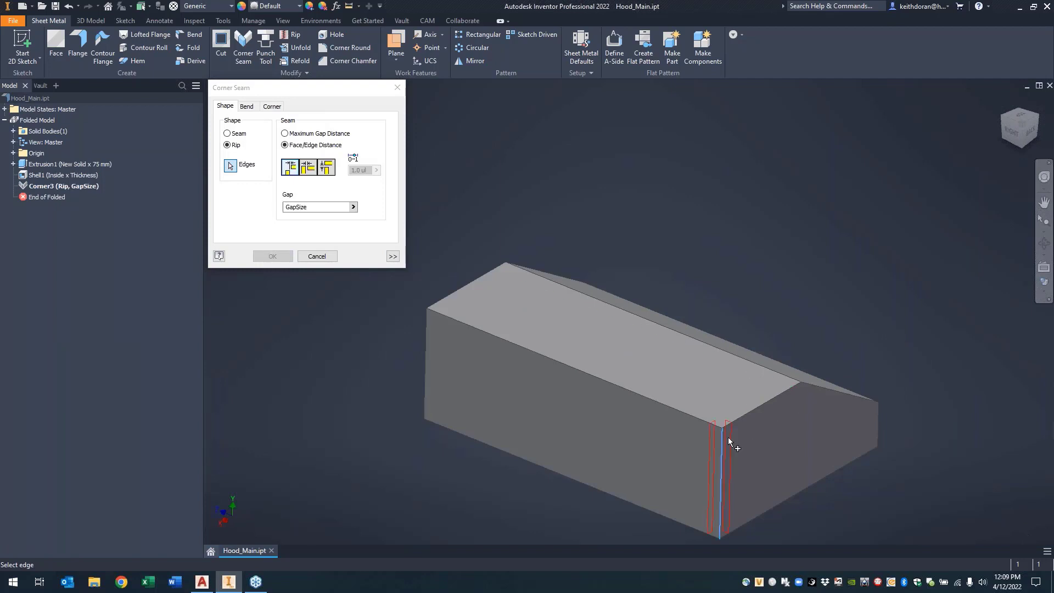
left_click(836, 390)
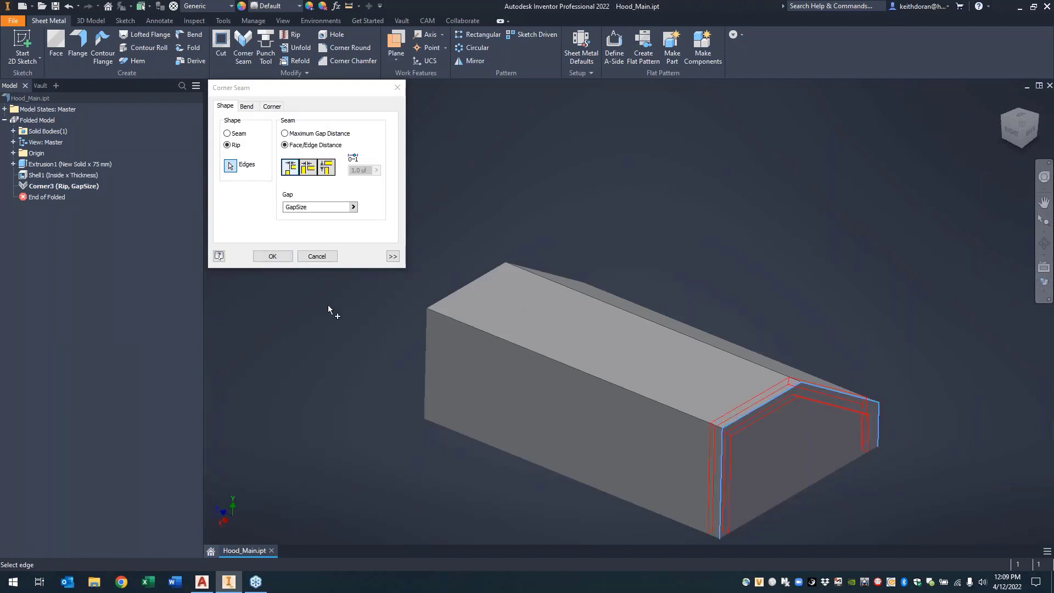
left_click(273, 257)
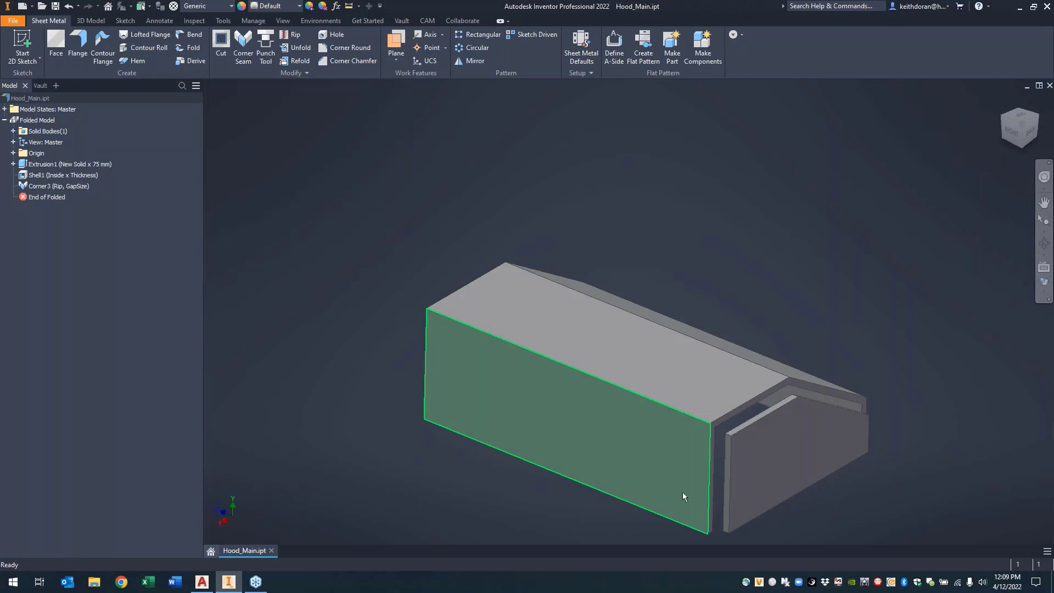
Step: Rip the opposite end wall's vertical, top and sloped edges with Corner Seam, using Face/Edge Distance and the GapSize gap
scroll(641, 368, "down", 3)
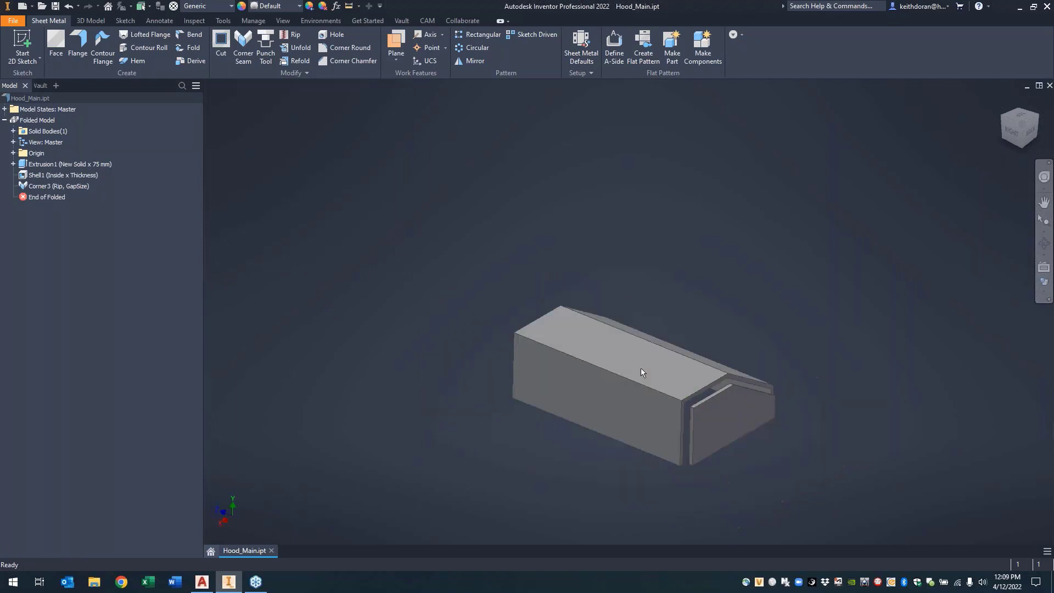
middle_click_drag(640, 368, 753, 344, "shift")
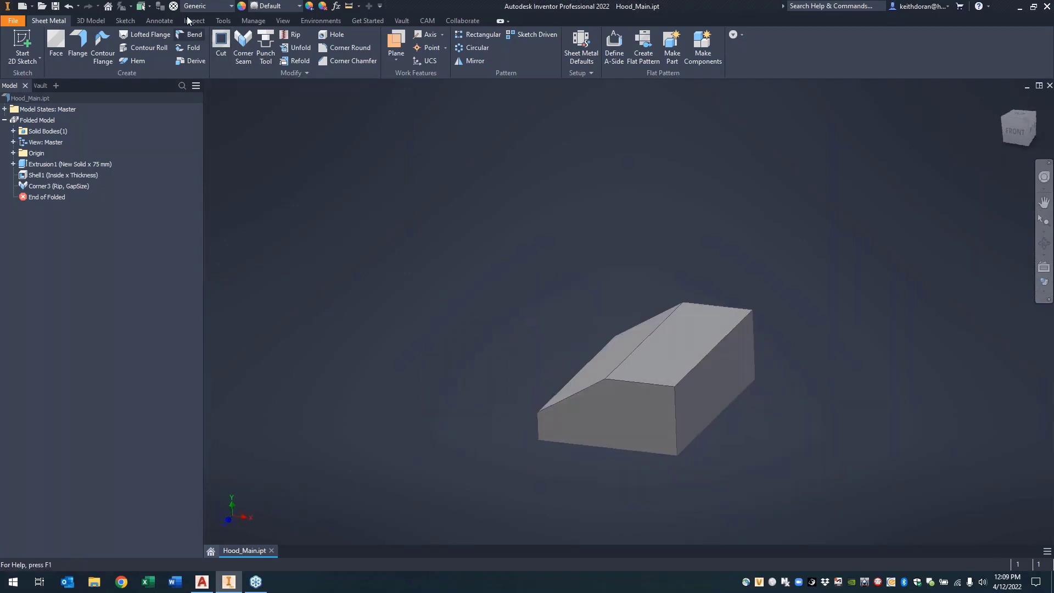
left_click(242, 44)
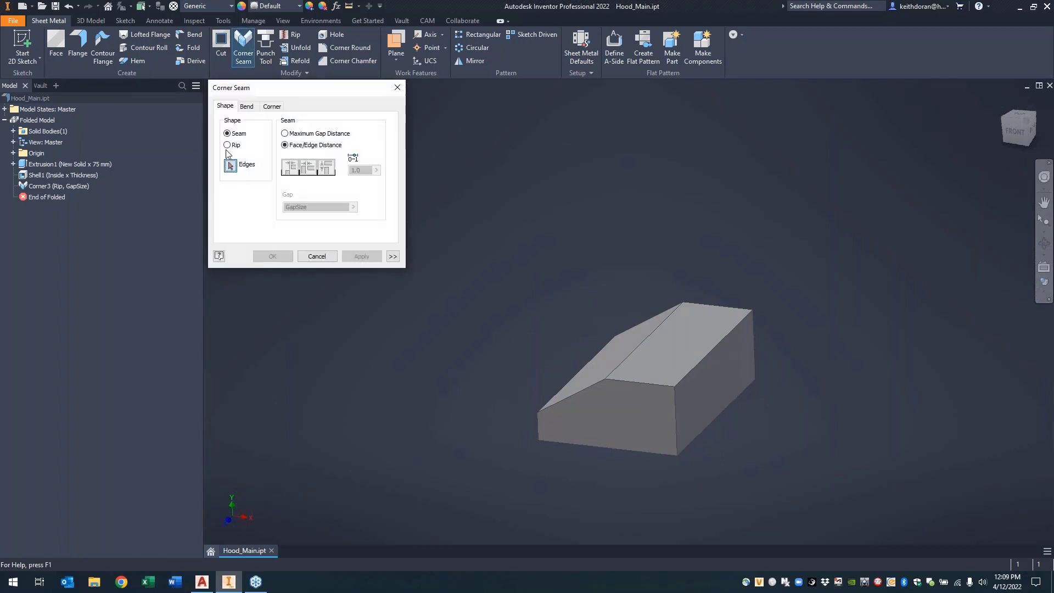
left_click(676, 399)
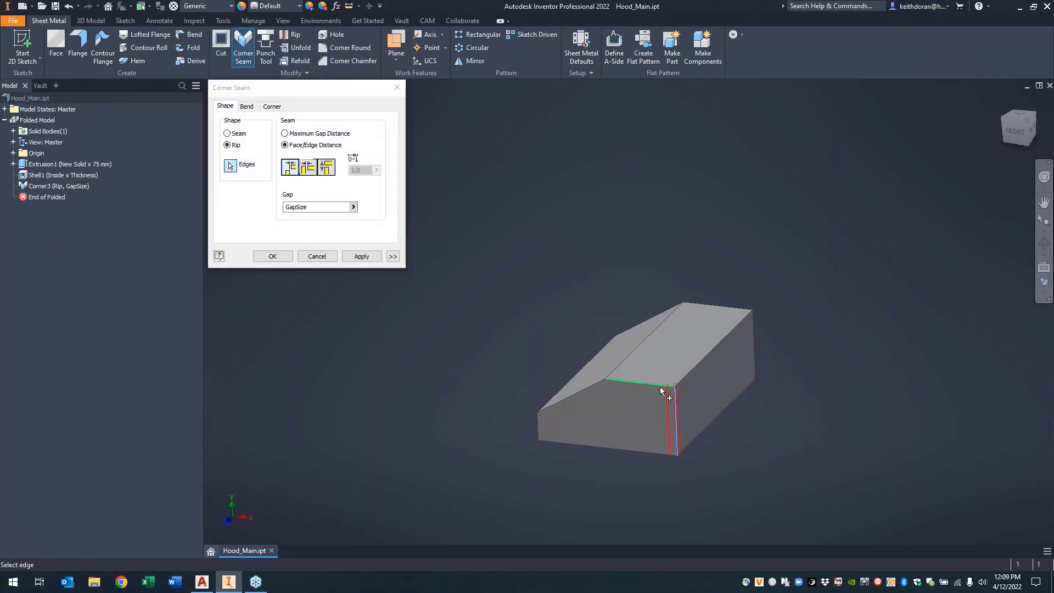
left_click(591, 386)
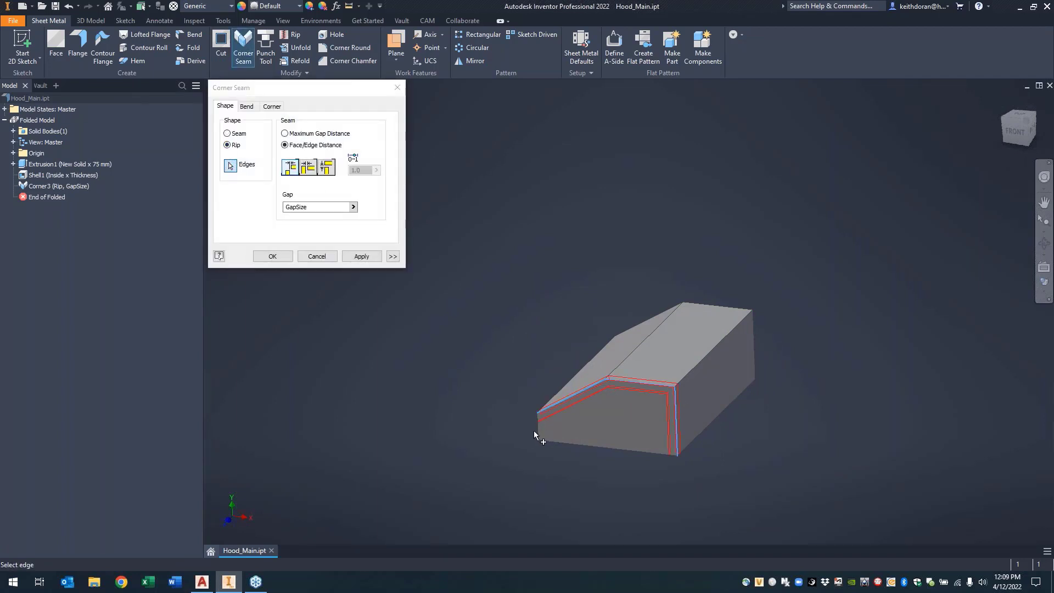
left_click(538, 431)
left_click(281, 259)
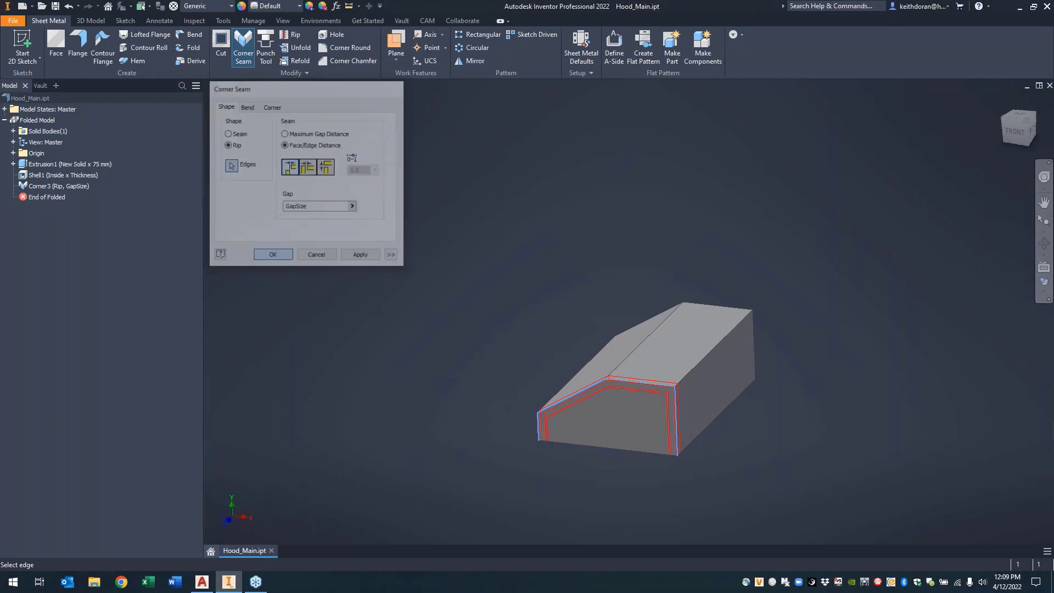
Step: Try to bend the ripped end wall's top edge to the roof panel with the BendRadius parameter and review the error details
left_click(179, 35)
scroll(671, 286, "up", 3)
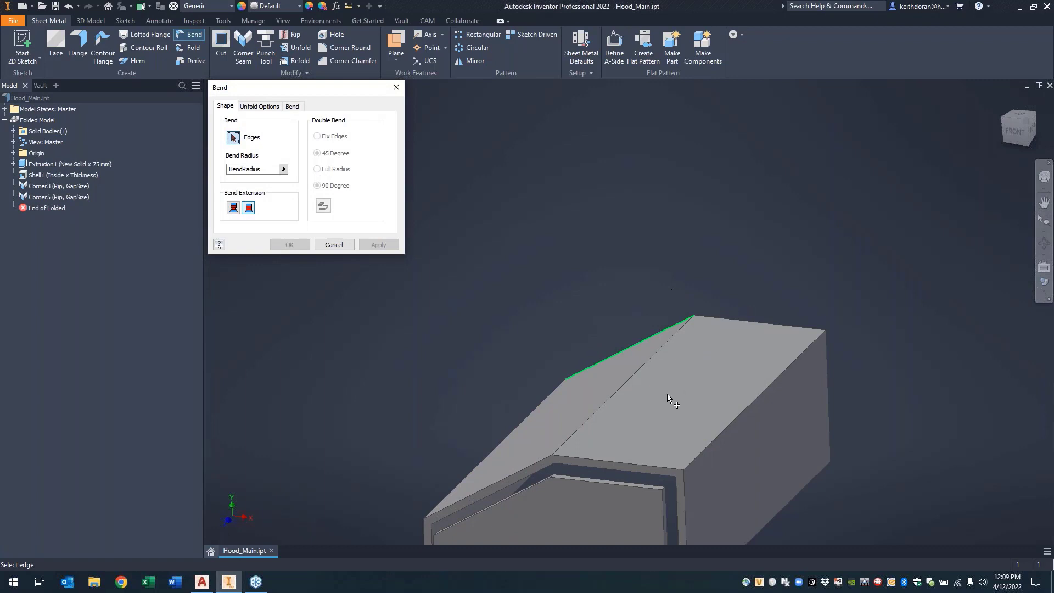
left_click(625, 484)
left_click(627, 465)
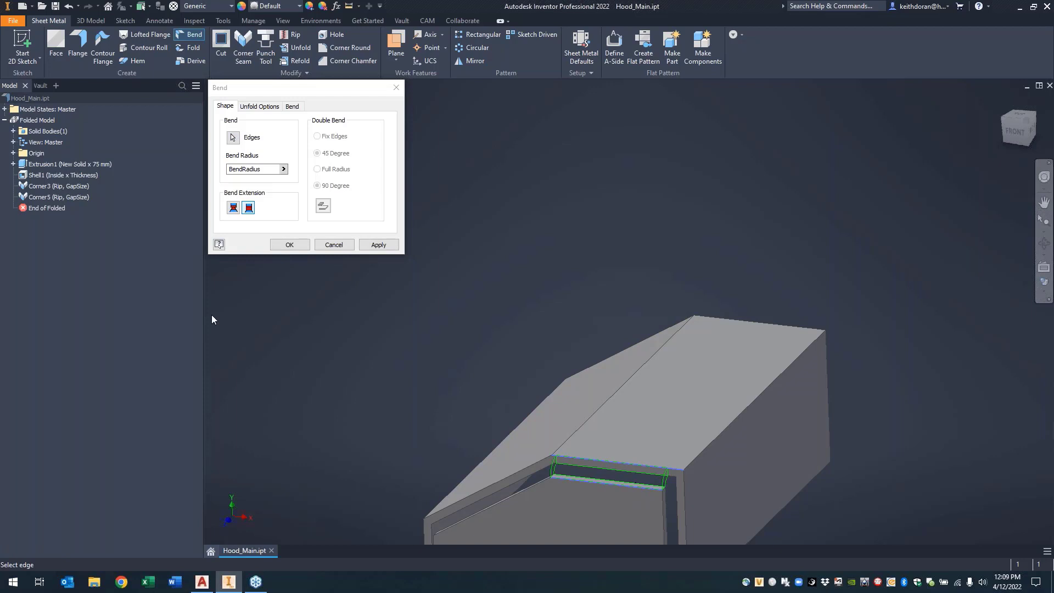
left_click(378, 245)
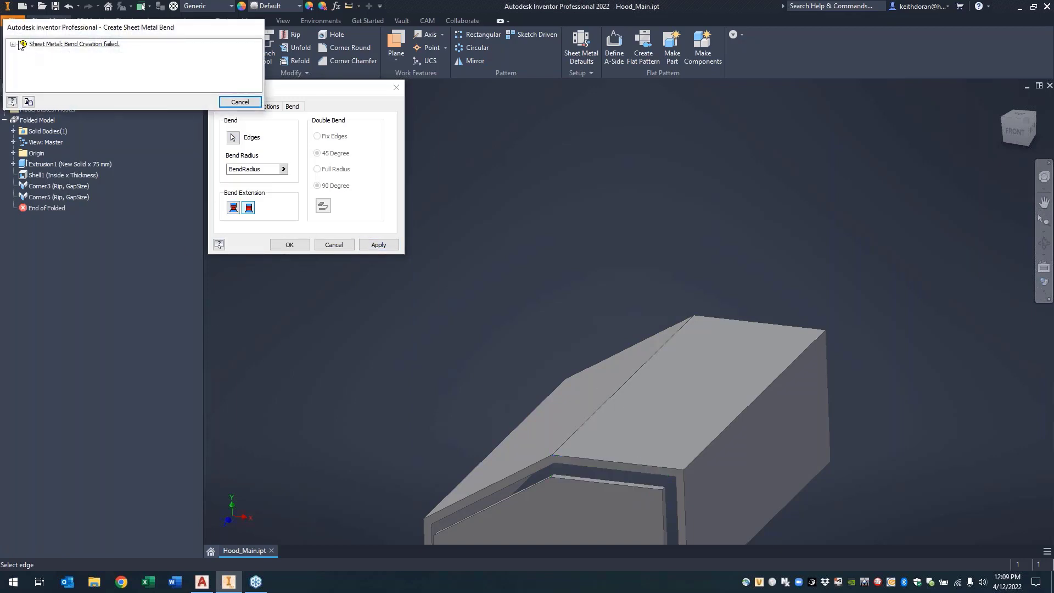
left_click(13, 44)
left_click(23, 53)
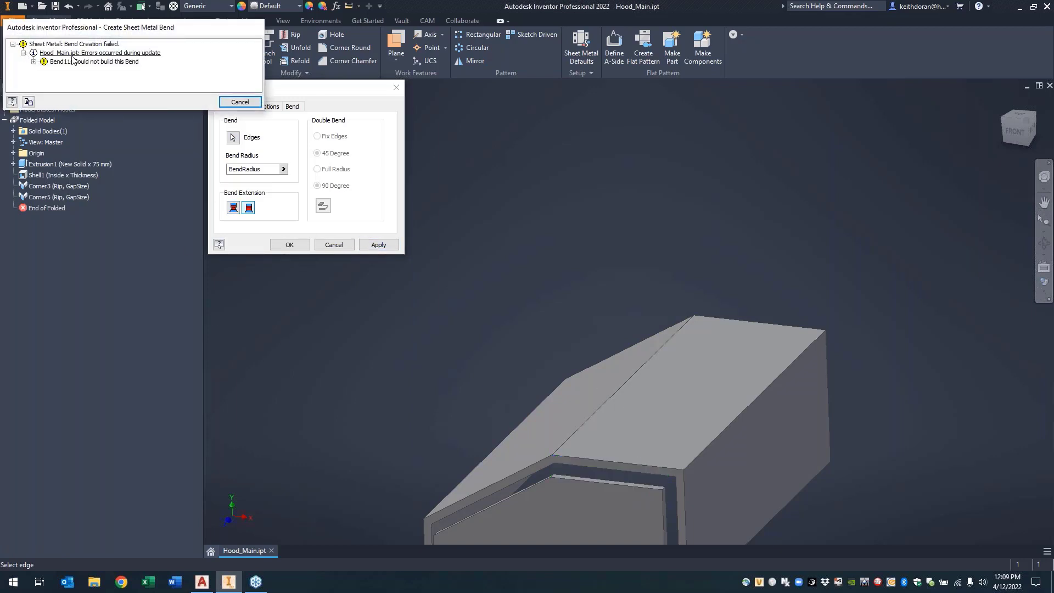
left_click(34, 62)
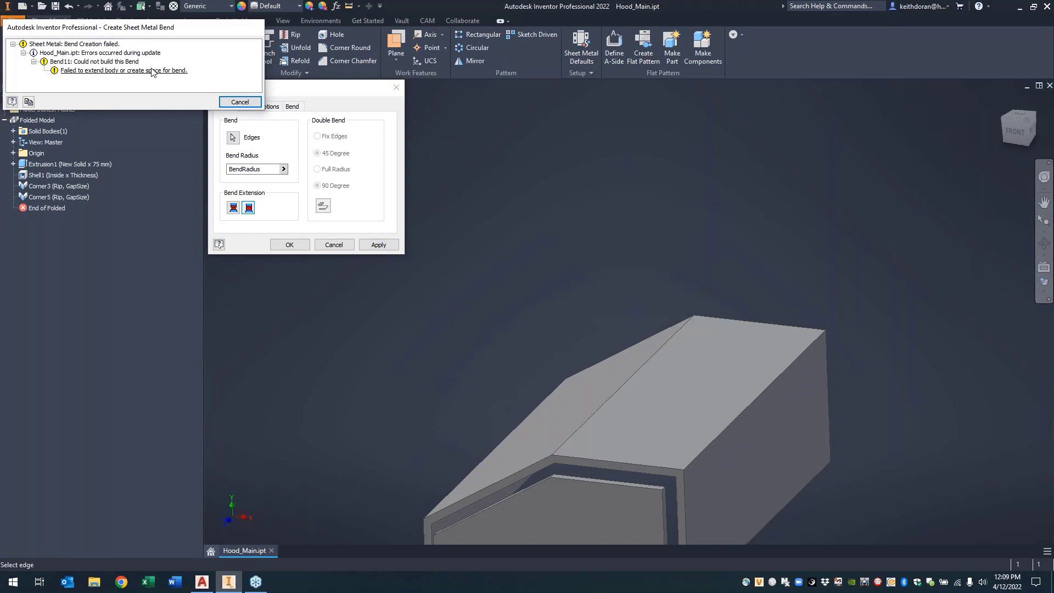
left_click(238, 102)
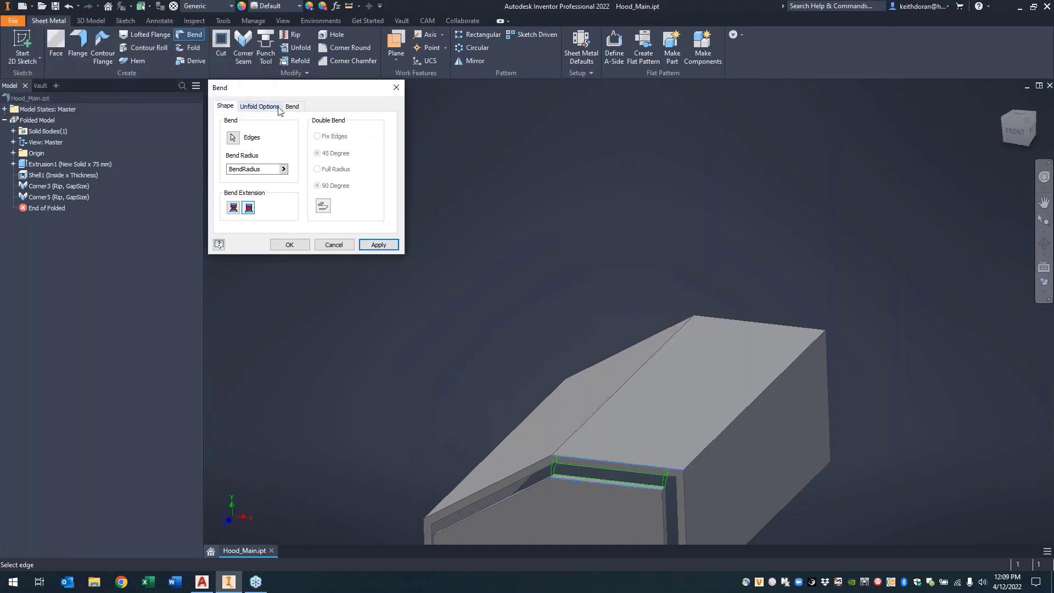
Step: Try the top-edge bend again with the Tear relief shape
left_click(300, 106)
left_click(300, 131)
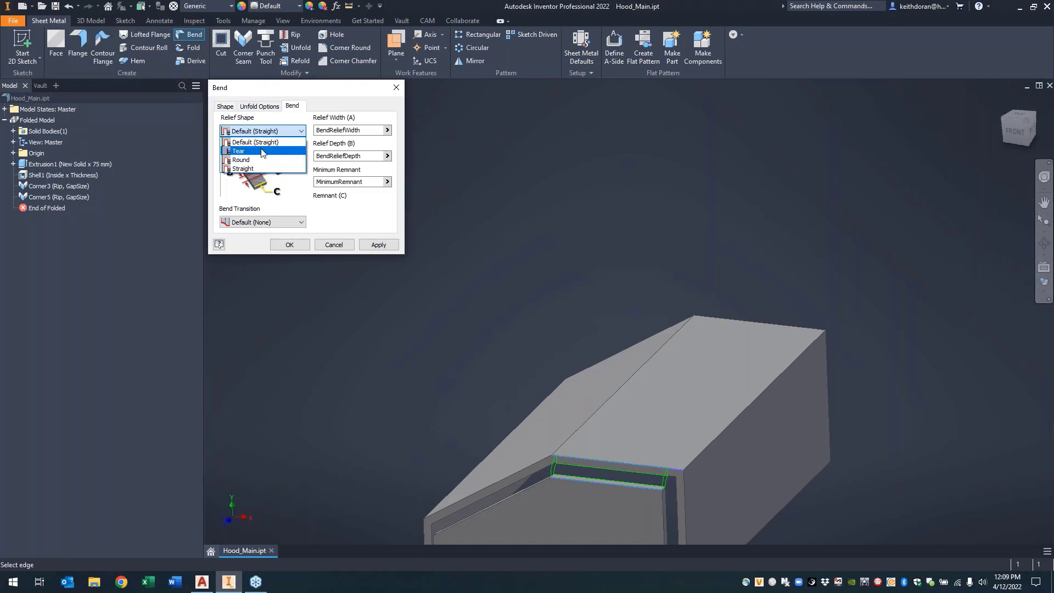
left_click(264, 154)
left_click(366, 244)
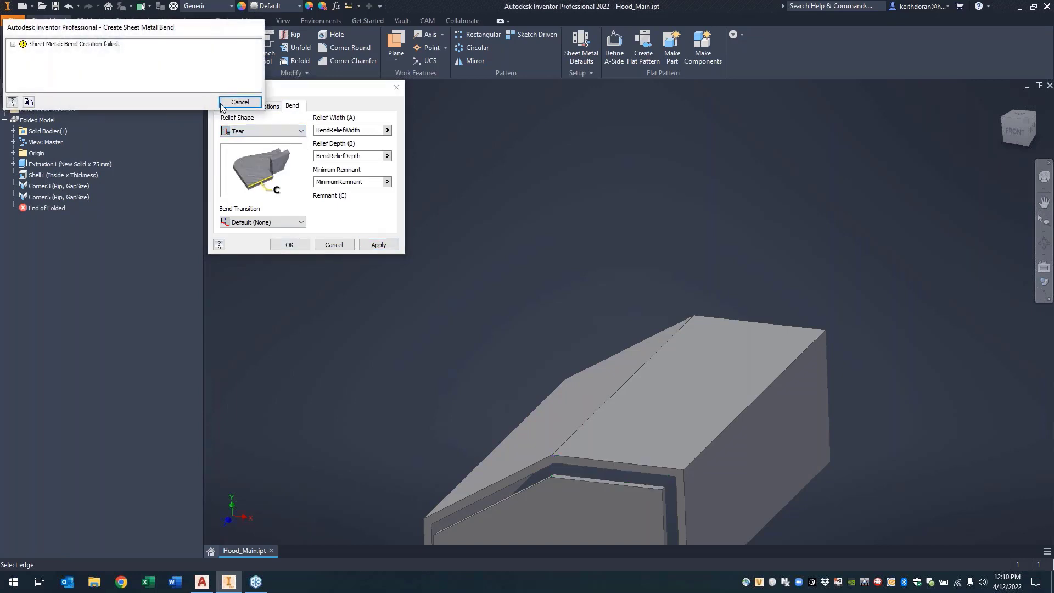
left_click(223, 104)
middle_click_drag(595, 346, 548, 248)
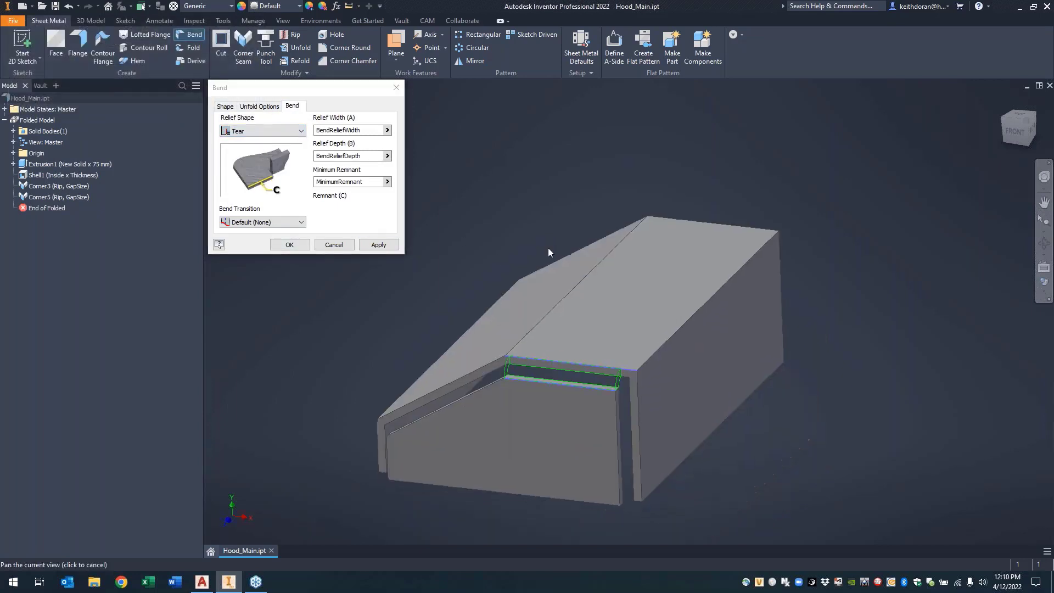
key("Escape")
Step: Try to bend the end wall's tall vertical edge to the adjoining side wall using BendRadius, and read the error details
key("space")
left_click(618, 421)
left_click(637, 425)
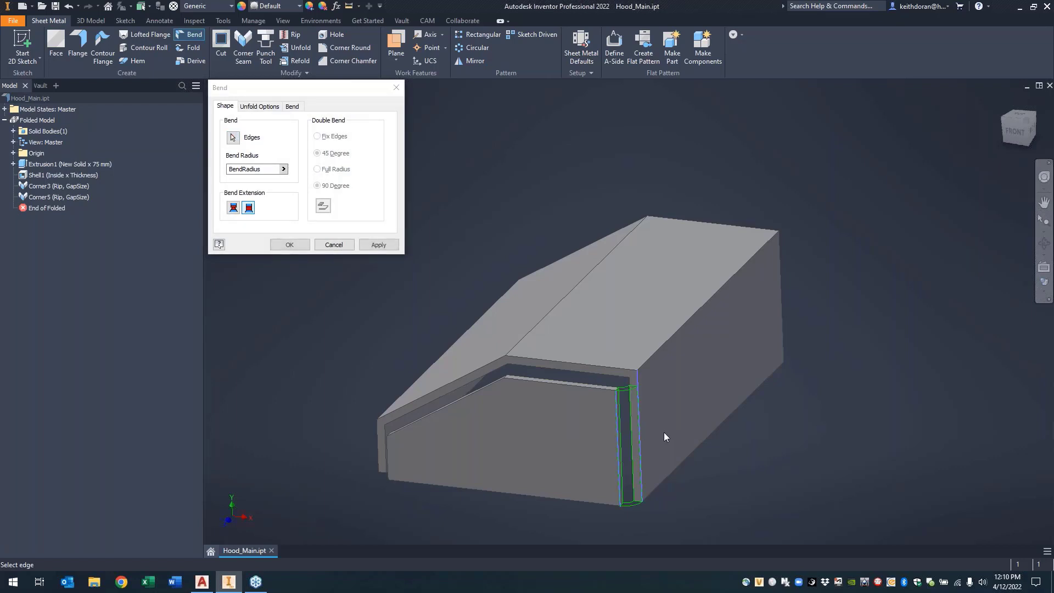
left_click(289, 245)
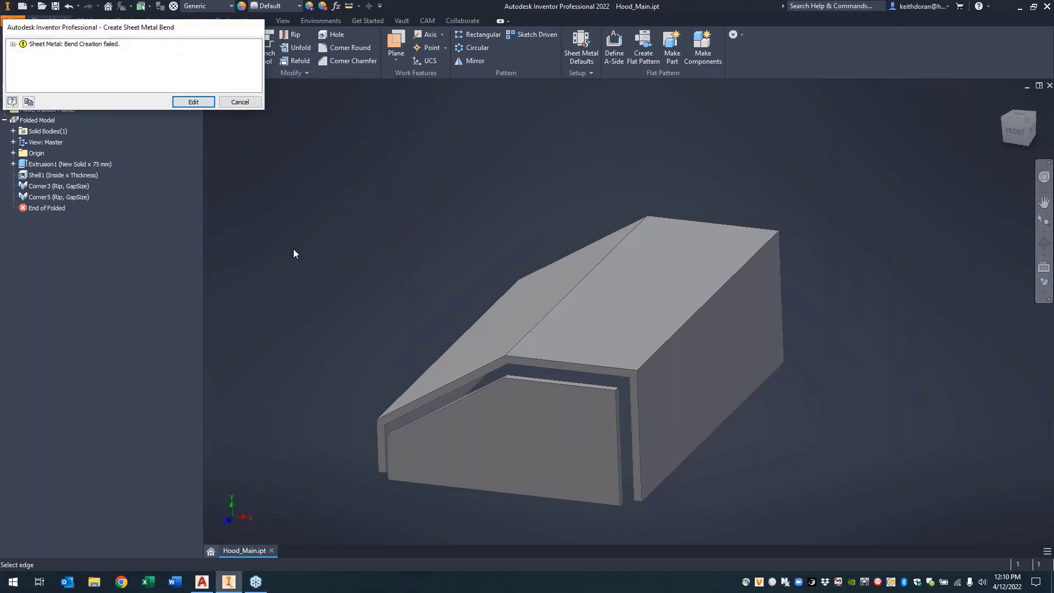
left_click(23, 53)
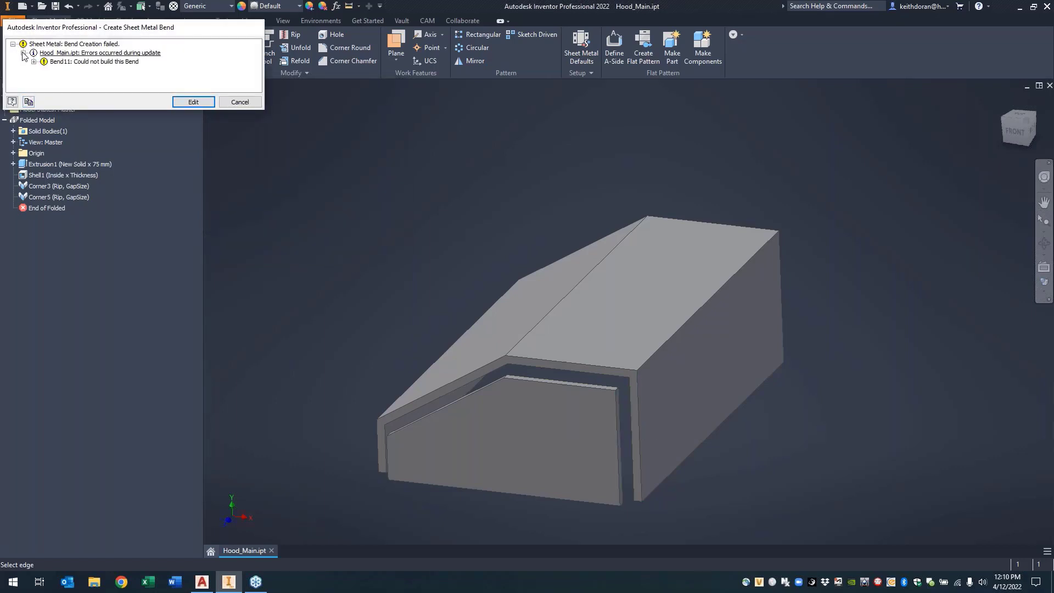
left_click(33, 62)
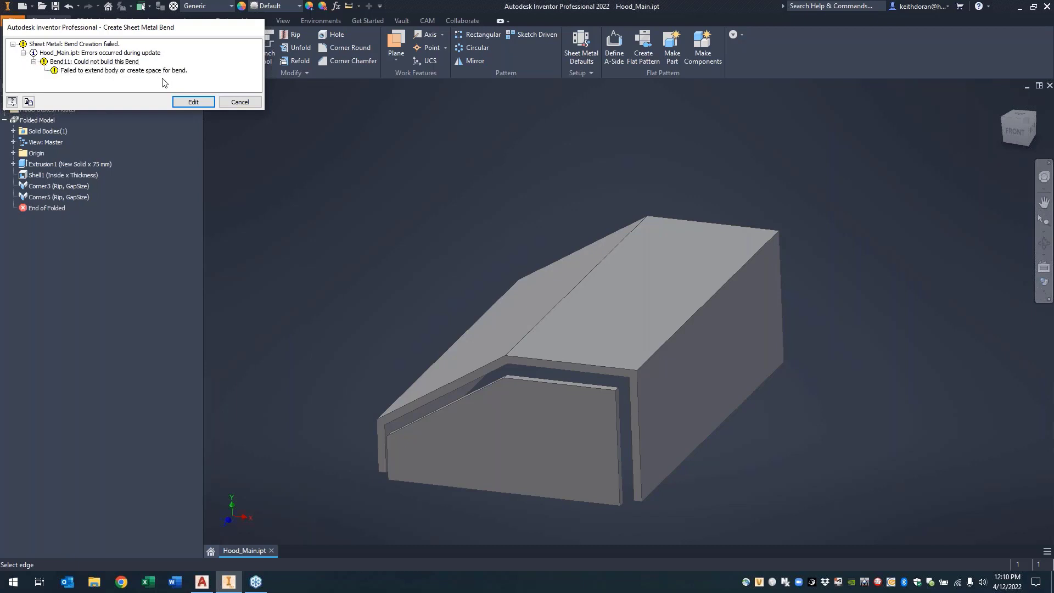
Step: Inspect the vertical bend's preview and try the bend with a radius of BendRadius/2
left_click(193, 102)
scroll(616, 384, "up", 5)
middle_click_drag(617, 383, 628, 222, "shift")
scroll(651, 436, "down", 5)
scroll(646, 362, "up", 5)
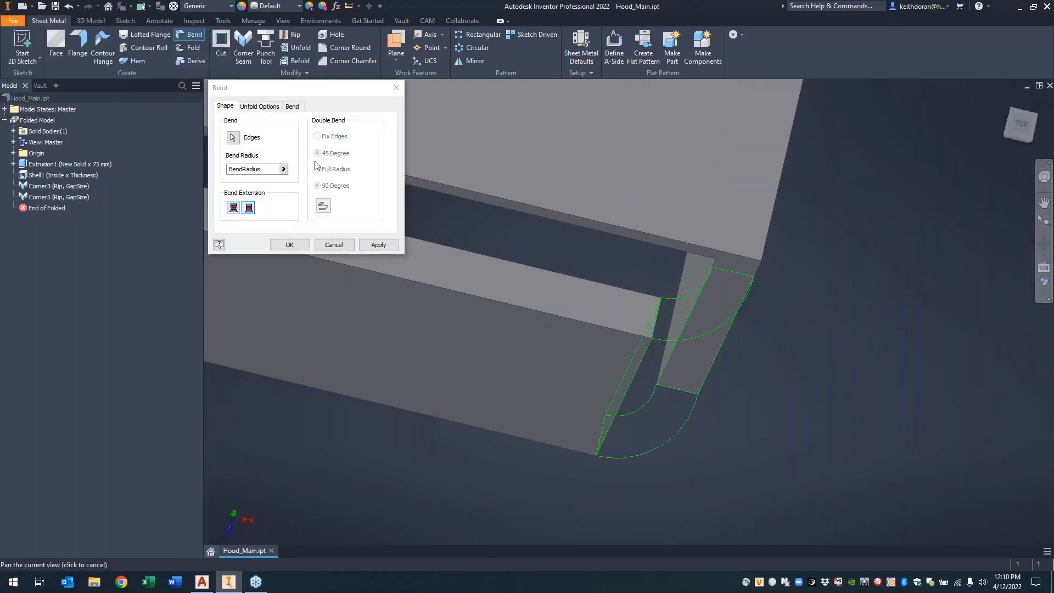
left_click(272, 169)
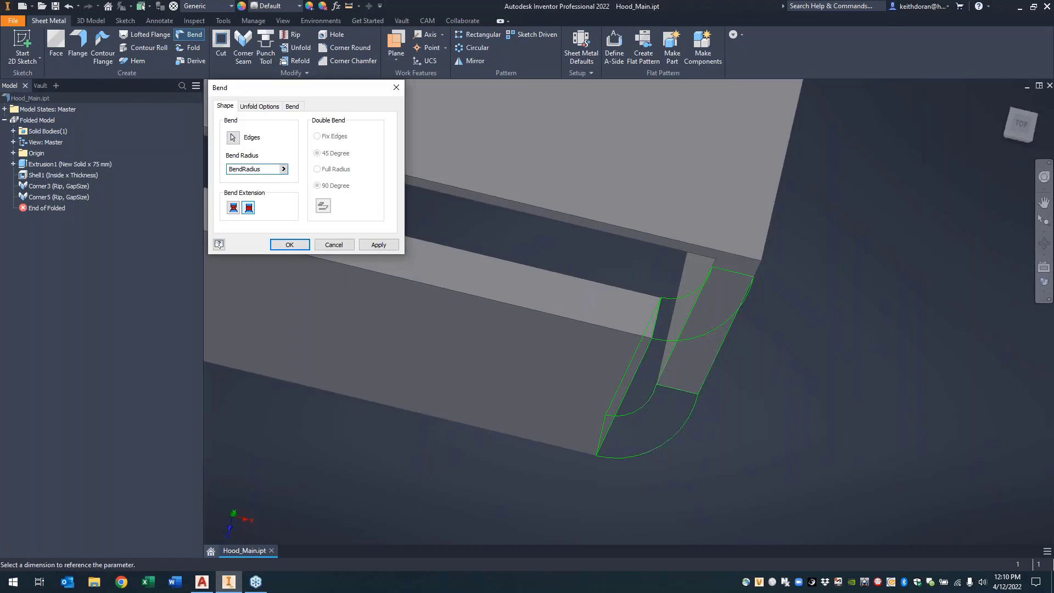
type("/2")
left_click(371, 245)
key("Escape")
left_click(345, 247)
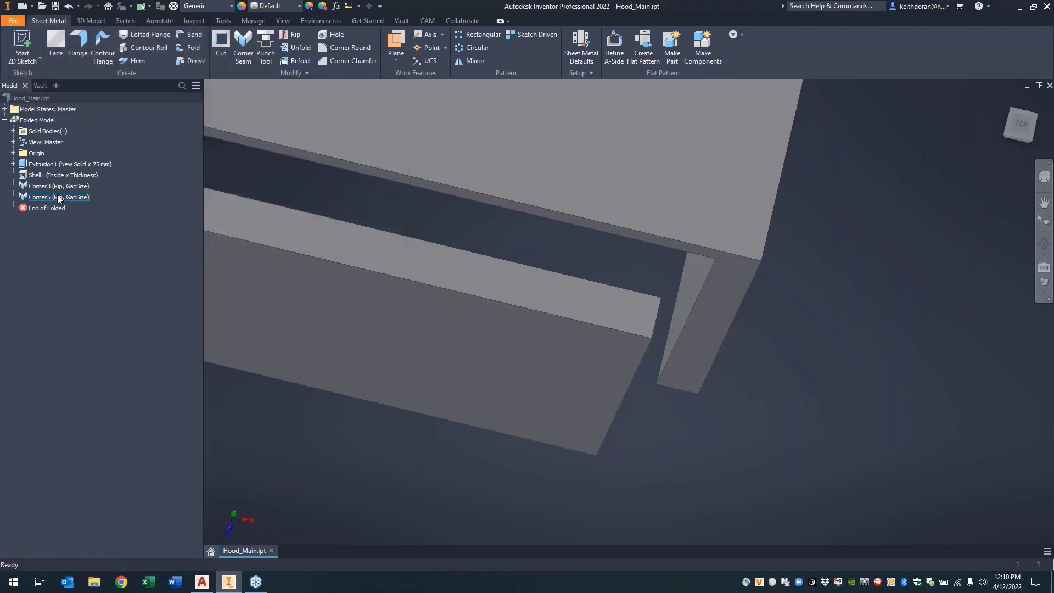
Step: Delete the corner rip around the second end wall
left_click(56, 197)
scroll(489, 239, "down", 4)
middle_click_drag(498, 249, 388, 263, "shift")
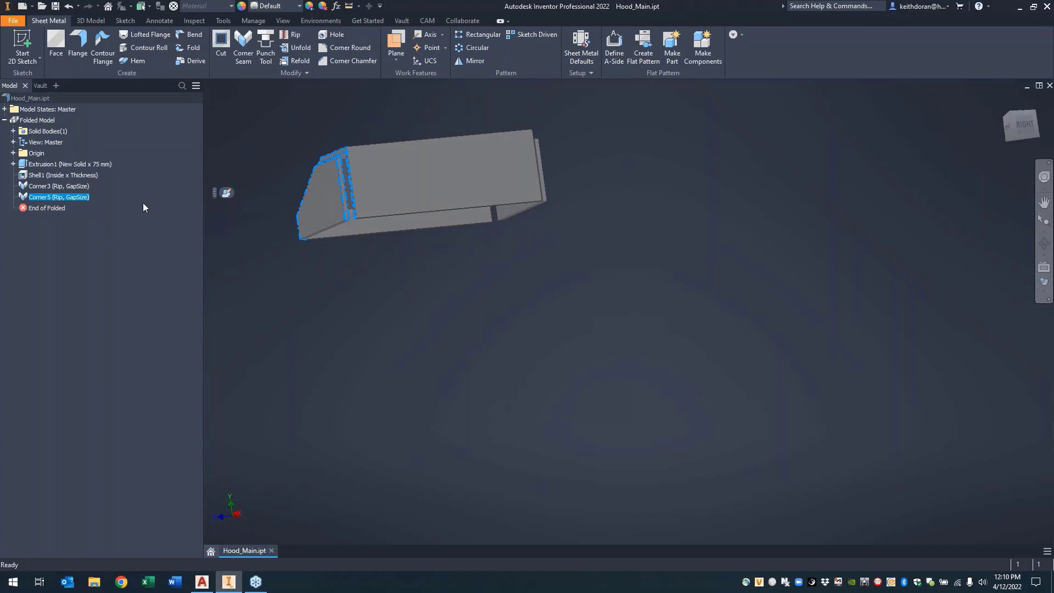
scroll(348, 154, "up", 5)
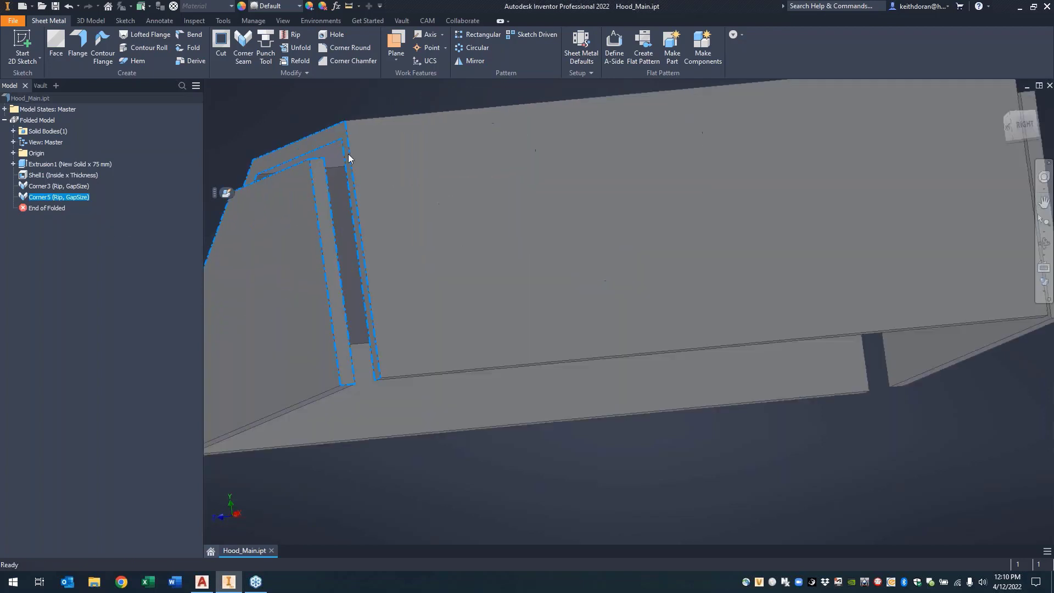
right_click(44, 195)
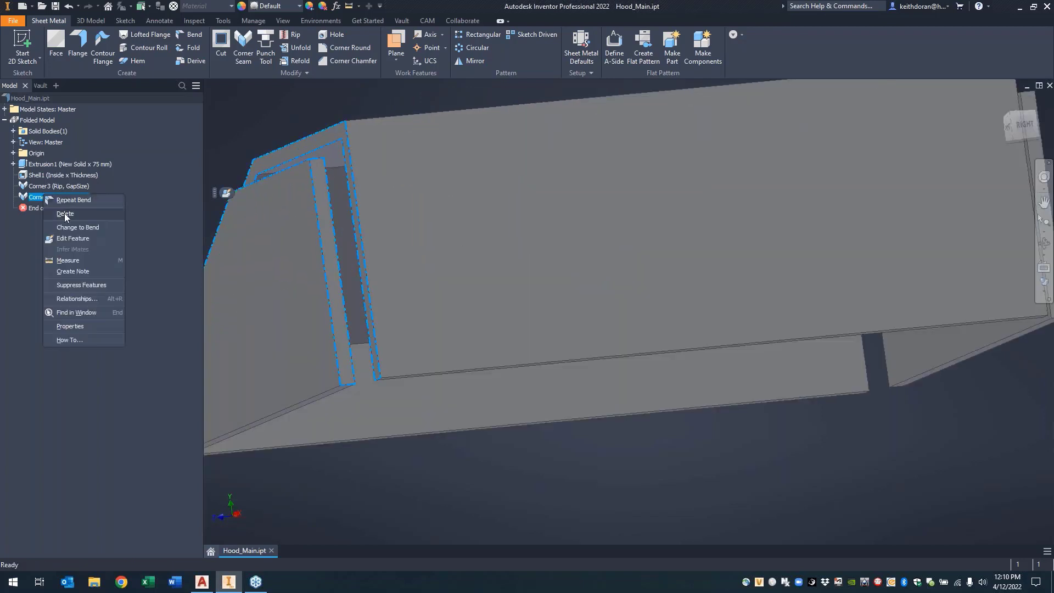
left_click(65, 213)
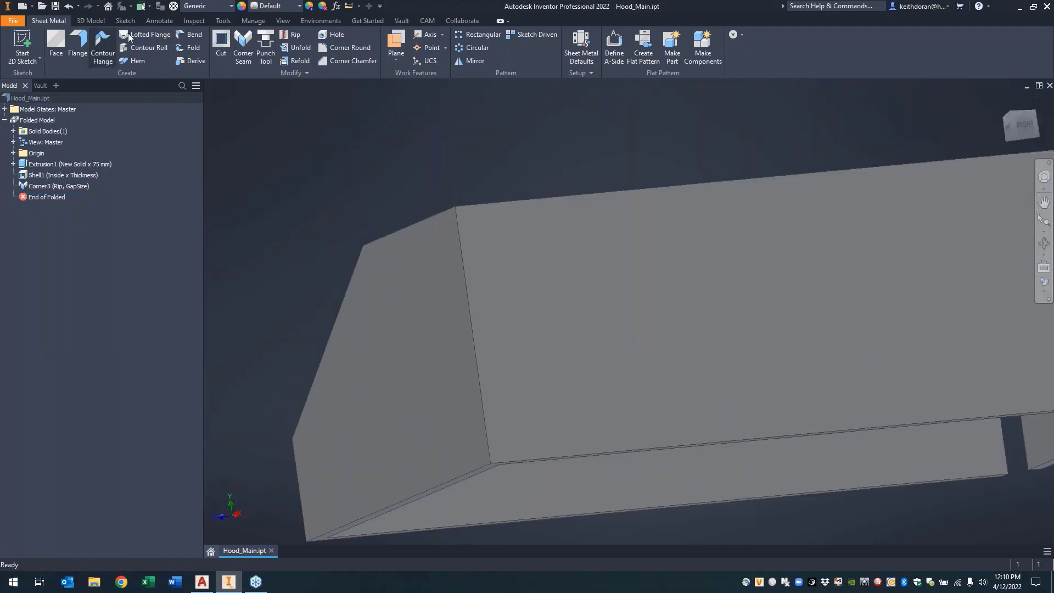
Step: Bend the unripped vertical corner edge between the end wall and the tall side wall using BendRadius
left_click(190, 34)
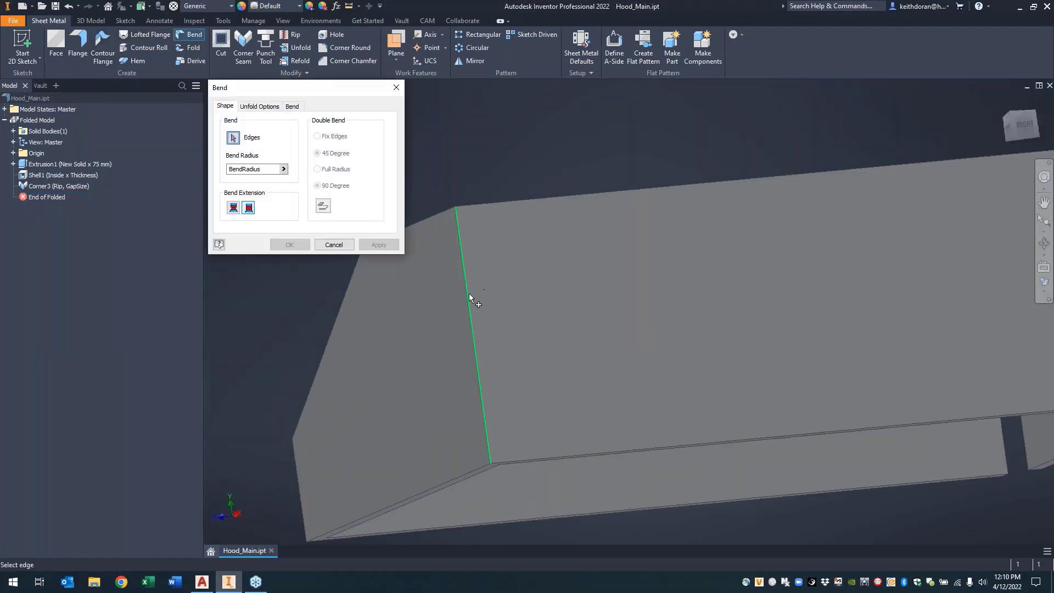
left_click(468, 293)
middle_click_drag(369, 237, 594, 358, "shift")
left_click(378, 244)
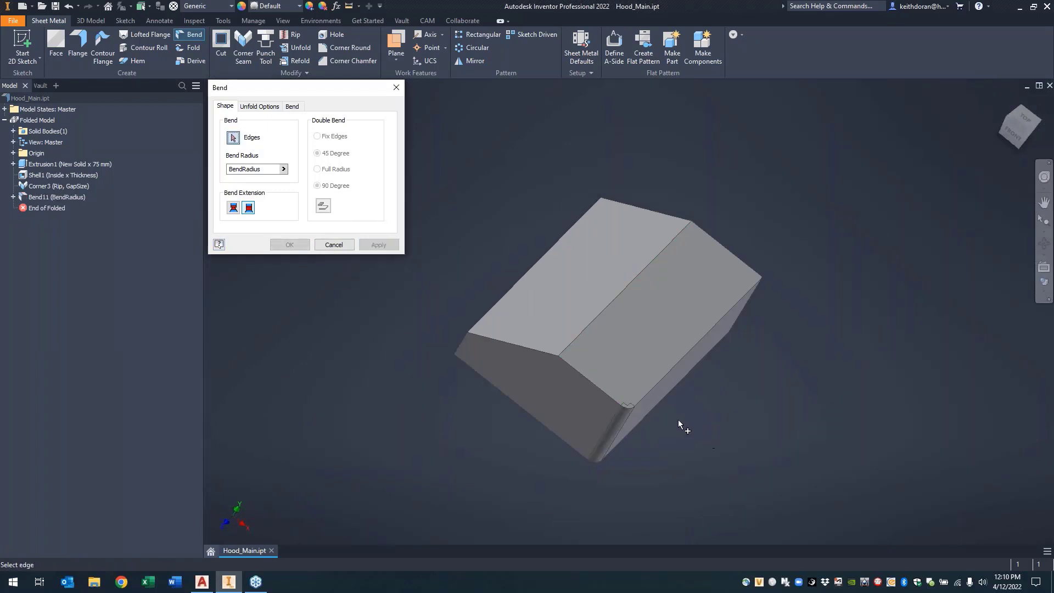
Step: Rip the front end wall along both sloped roof edges and its short vertical edge with a gap of GapSize
scroll(675, 418, "up", 3)
left_click(333, 244)
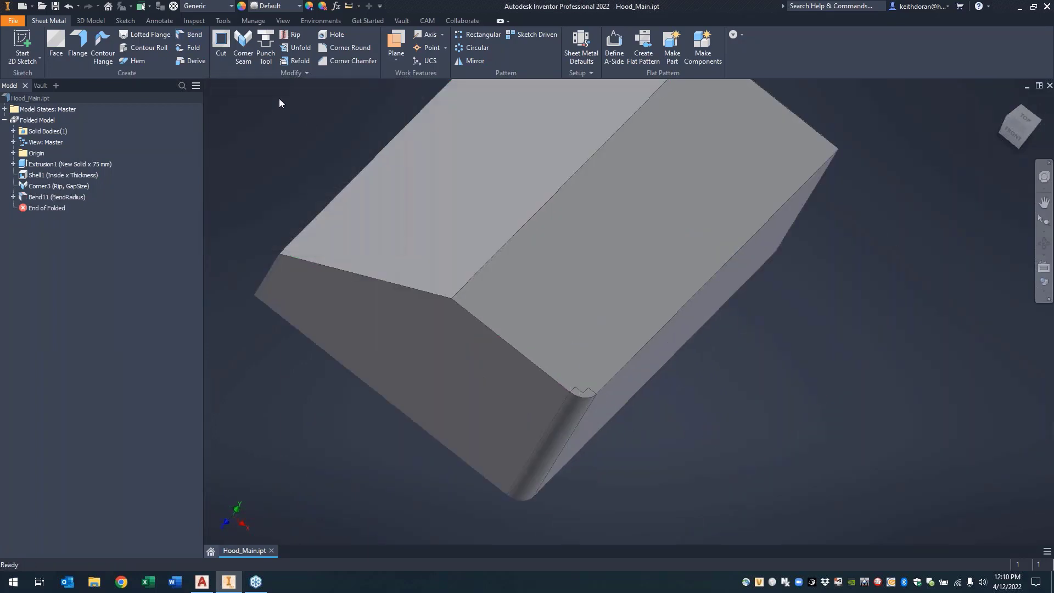
left_click(243, 48)
left_click(227, 145)
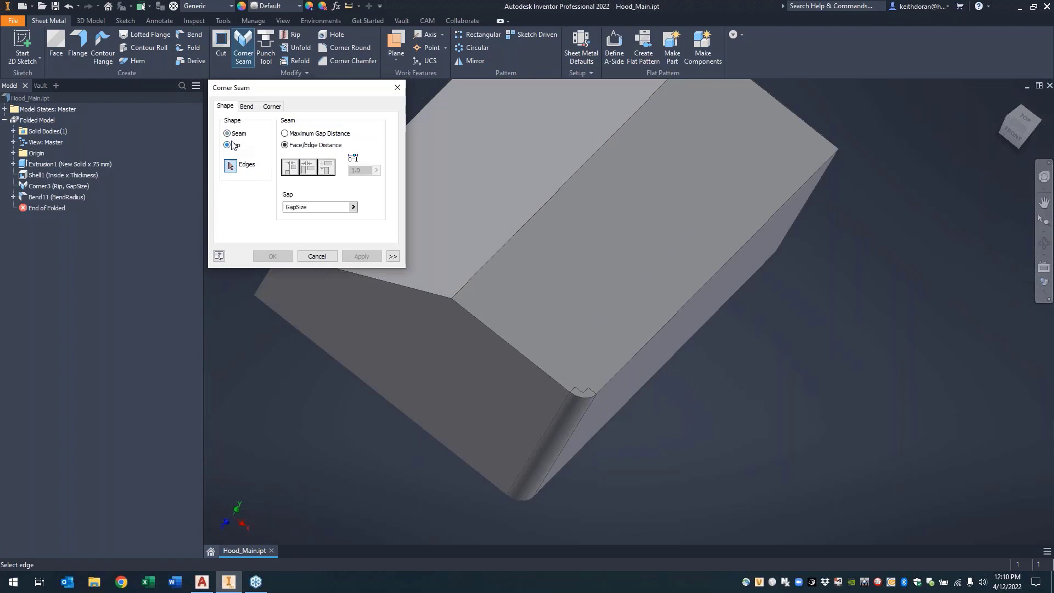
left_click(473, 314)
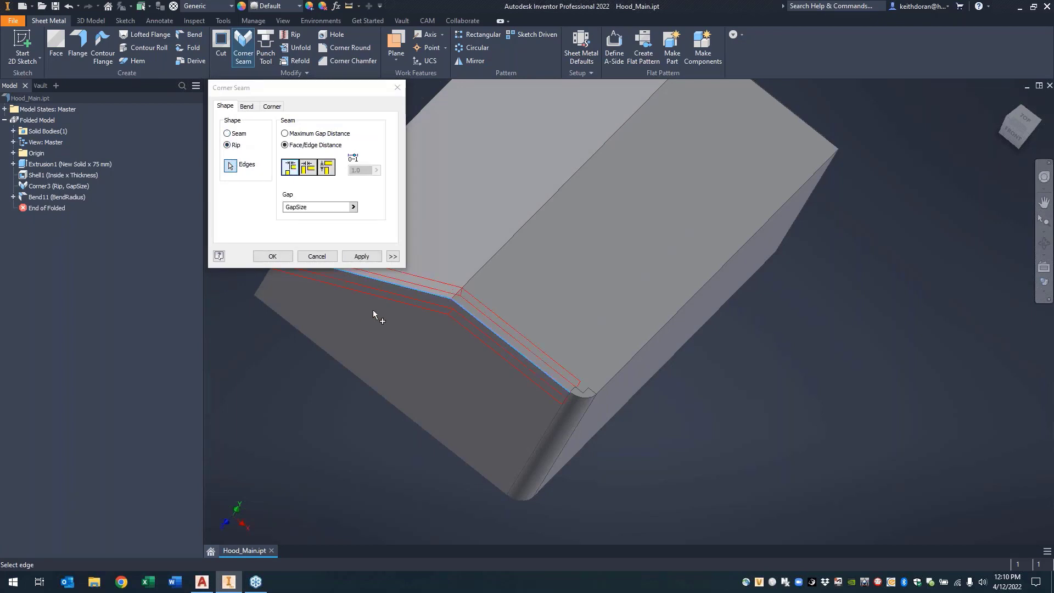
middle_click_drag(378, 318, 402, 288, "shift")
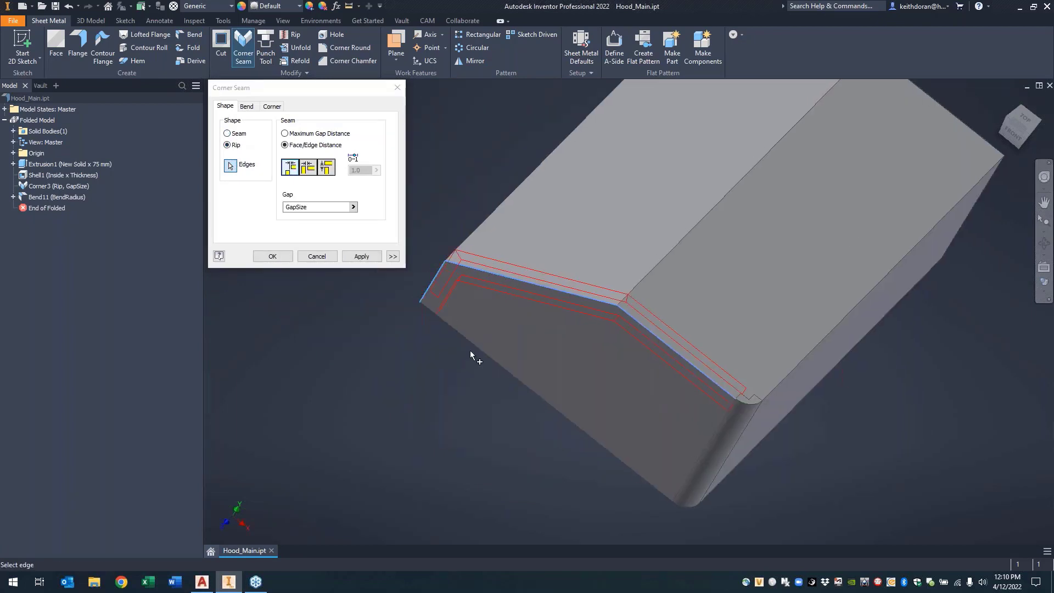
scroll(641, 425, "down", 3)
middle_click_drag(641, 425, 690, 395, "shift")
scroll(588, 377, "up", 3)
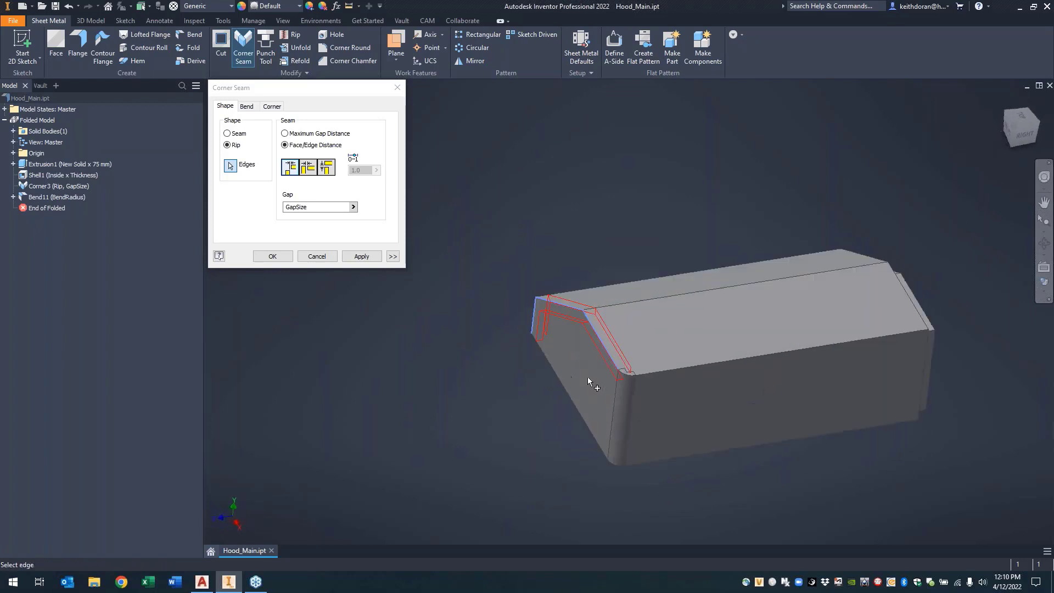
left_click(350, 258)
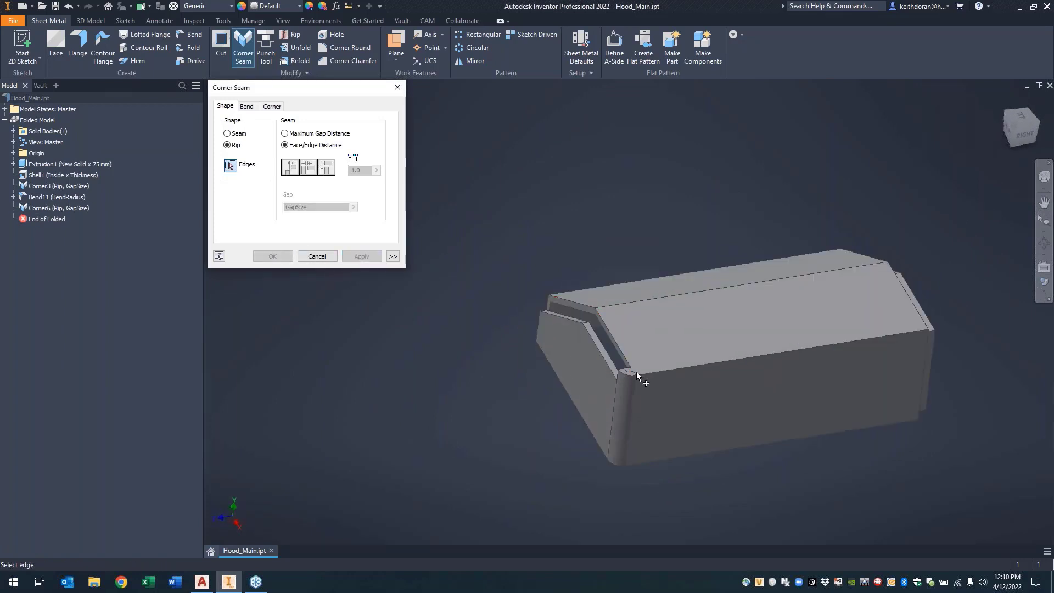
left_click(317, 256)
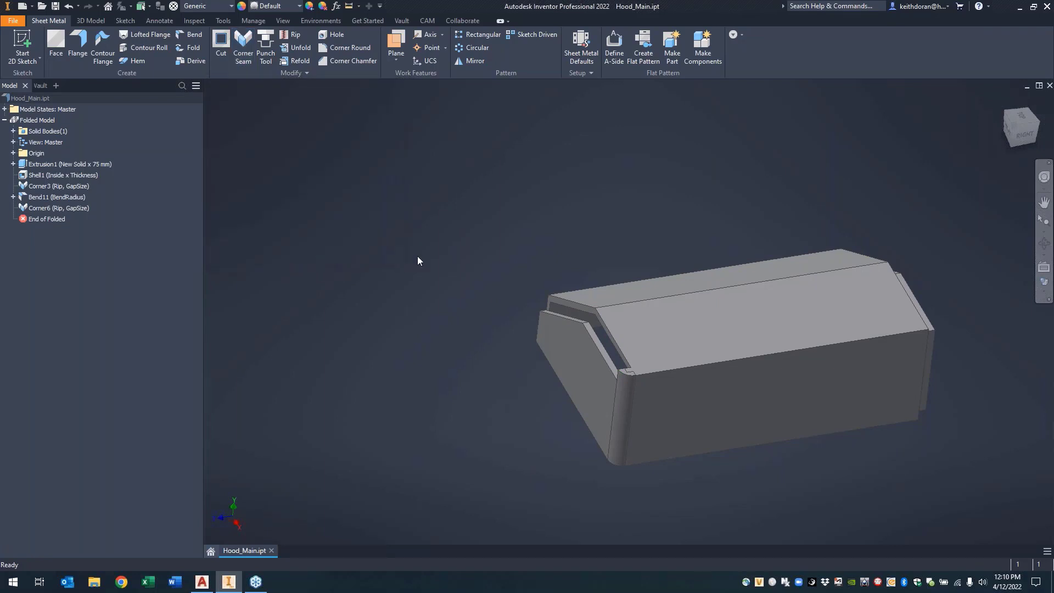
Step: Undo the new end-wall rip, the vertical corner bend and the deletion of the original front corner rip
scroll(656, 301, "up", 5)
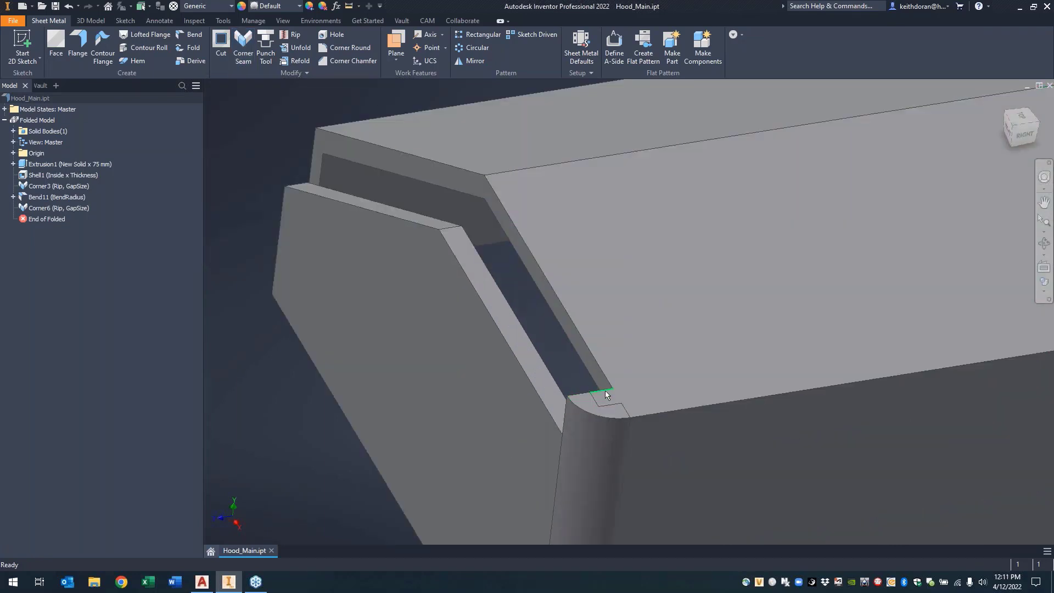
key("ctrl+z")
key("ctrl+z")
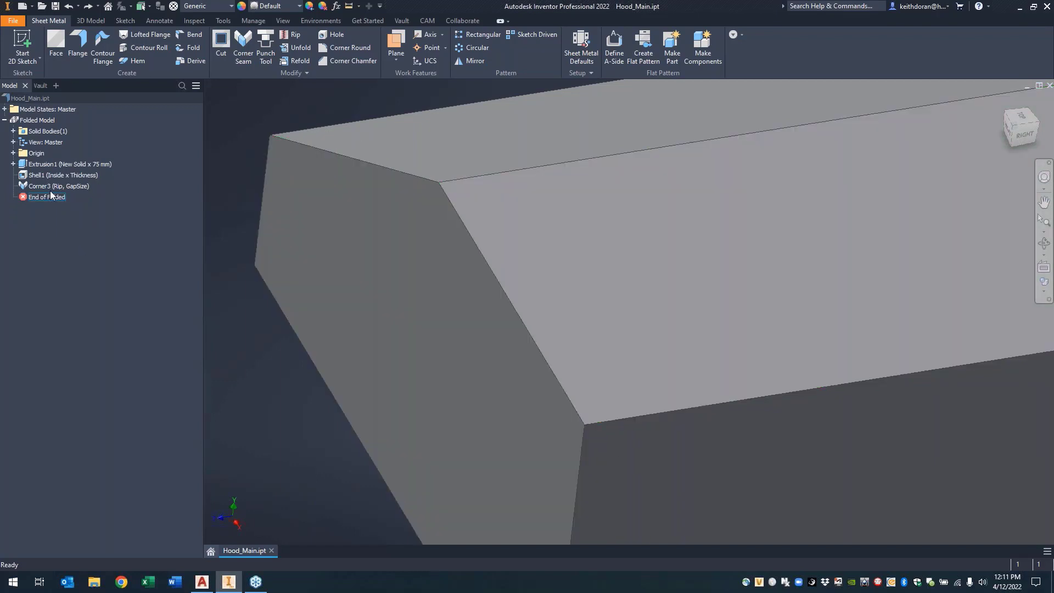
key("ctrl+z")
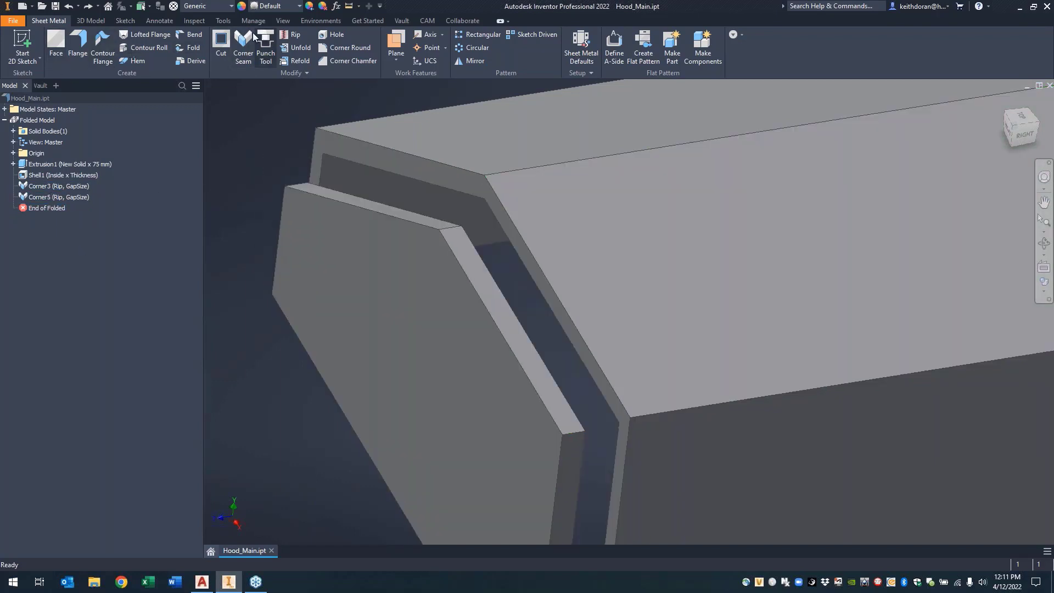
Step: Bend the roof's ridge edge and both long edges where the roof meets the side walls, using BendRadius
left_click(189, 34)
left_click(605, 155)
middle_click_drag(476, 218, 554, 250)
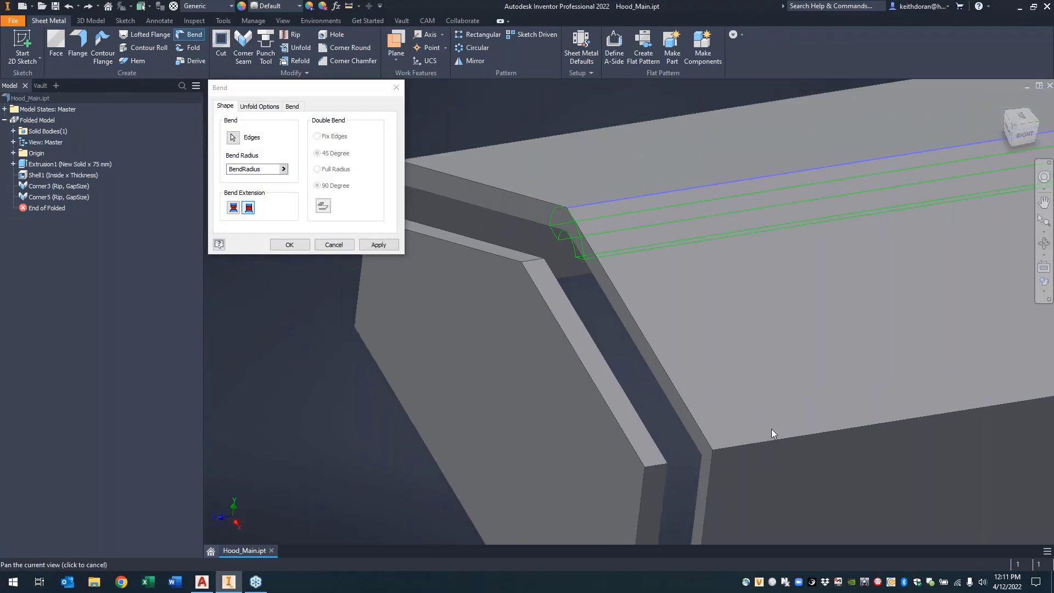
left_click(379, 246)
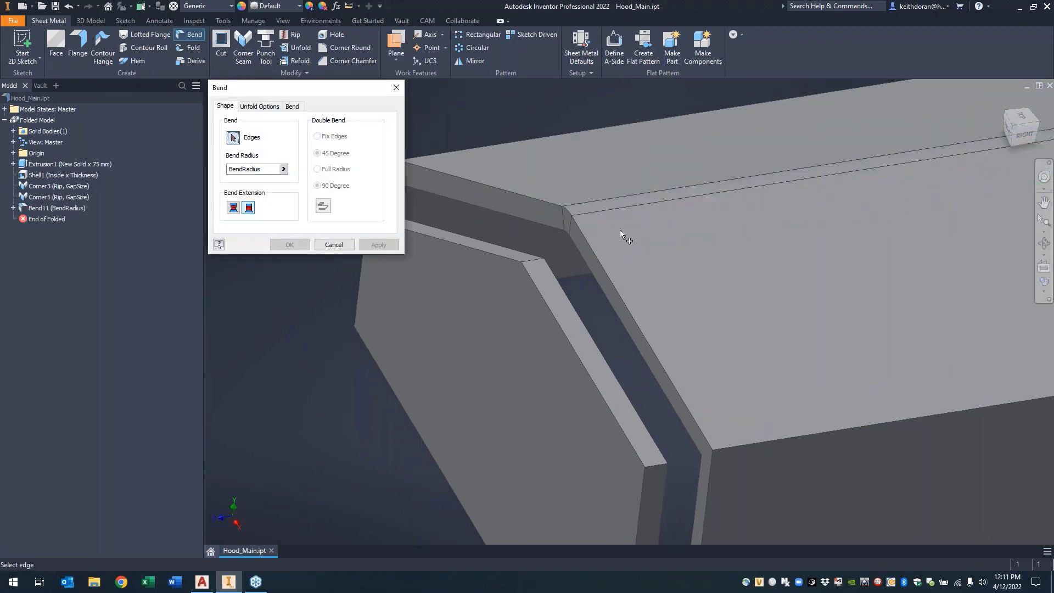
scroll(620, 230, "down", 3)
left_click(716, 358)
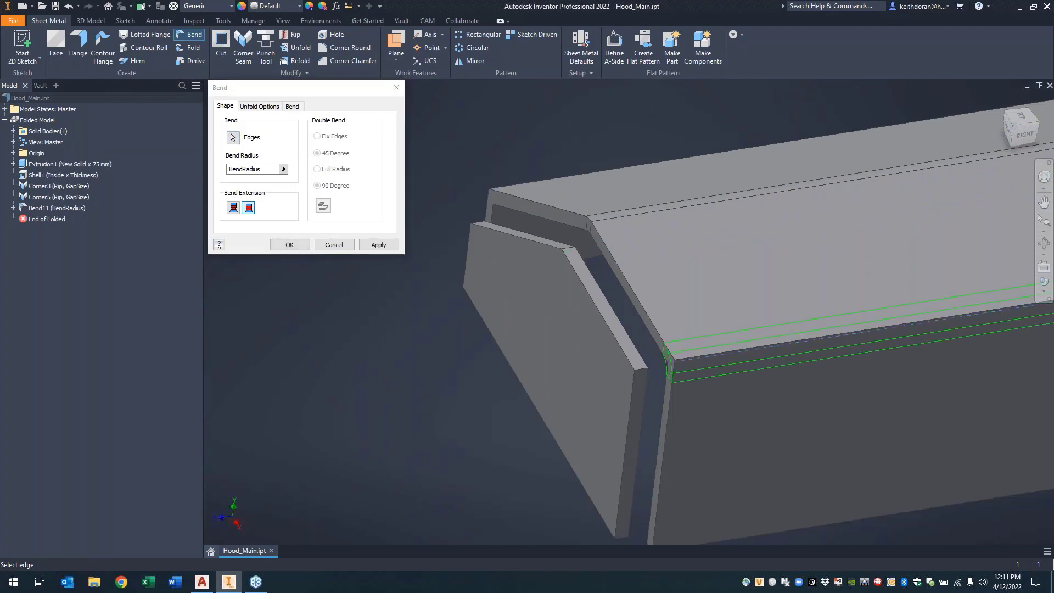
left_click(379, 246)
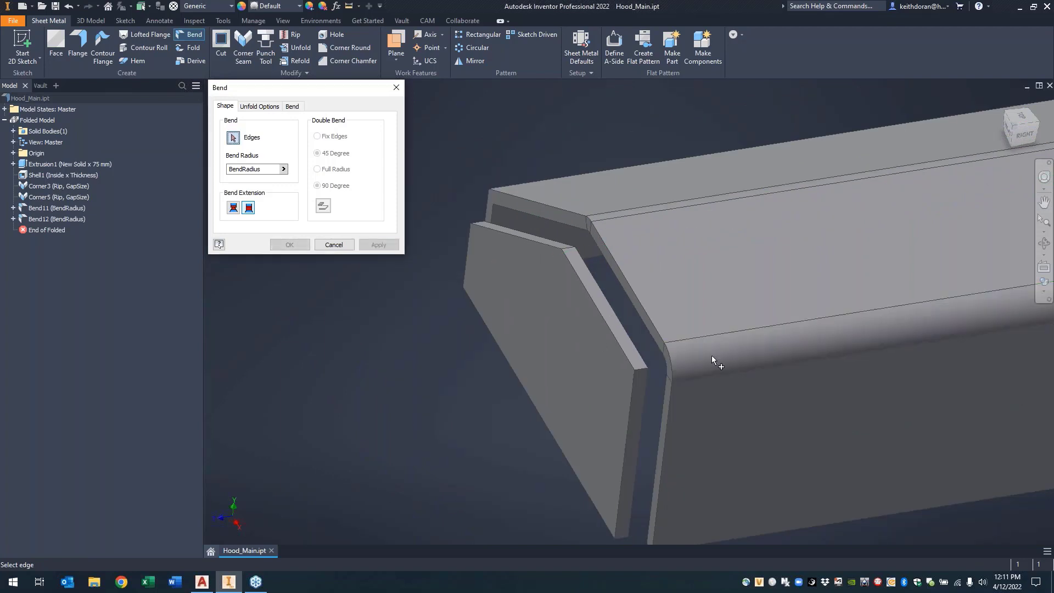
left_click(503, 183)
left_click(386, 242)
scroll(495, 199, "down", 3)
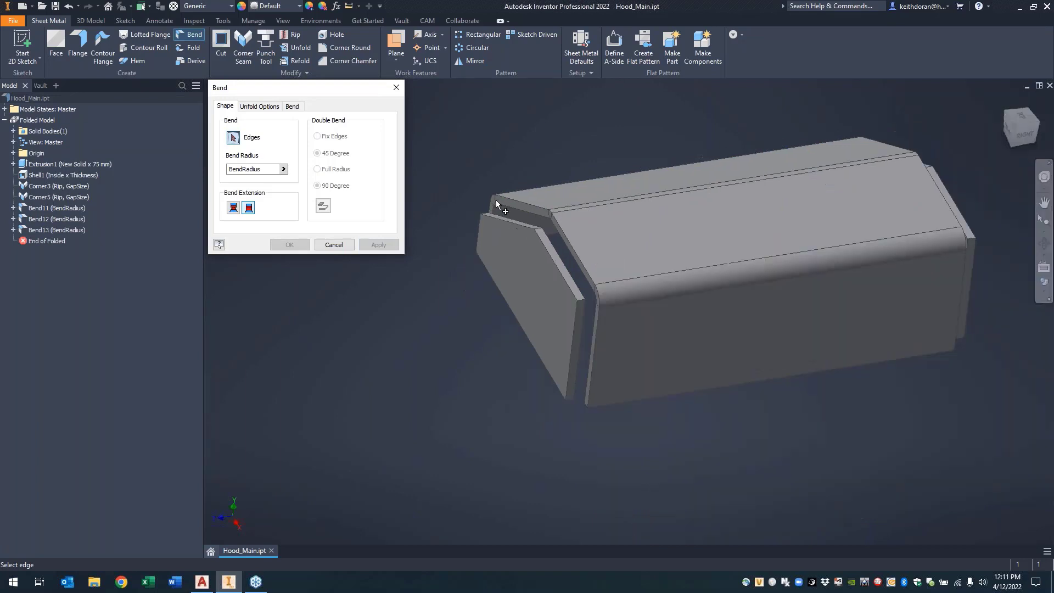
Step: Join the back end wall to the tall side wall with a BendRadius bend between their facing vertical edges
middle_click_drag(742, 298, 510, 242, "shift")
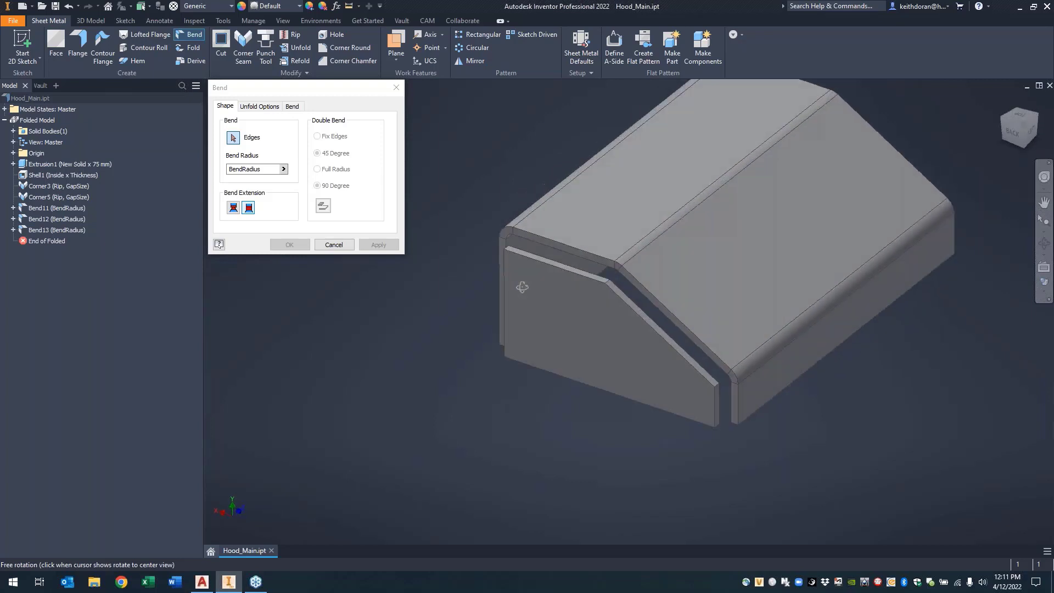
scroll(503, 239, "up", 5)
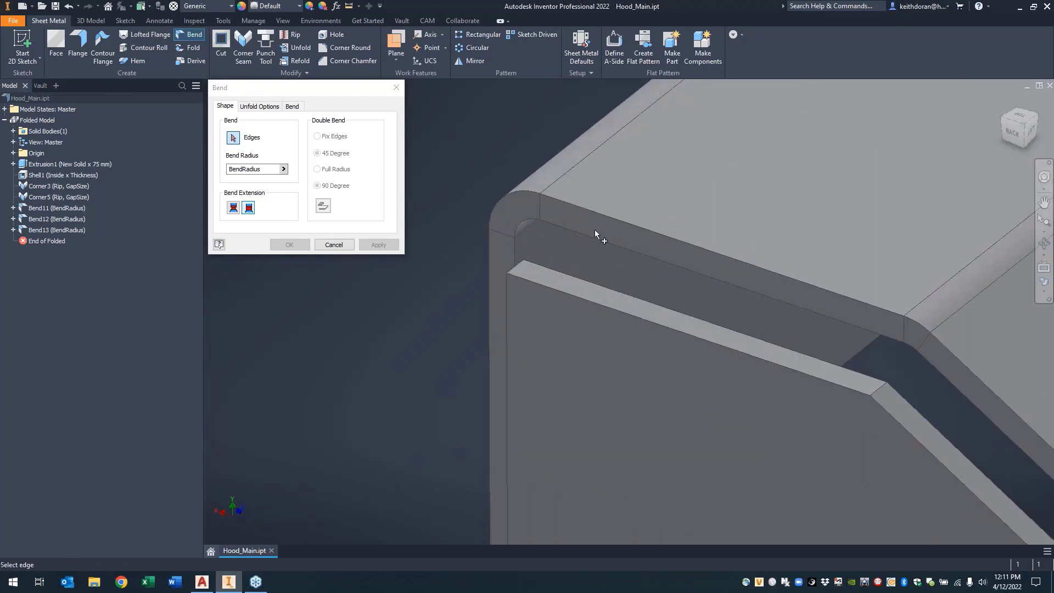
left_click(516, 277)
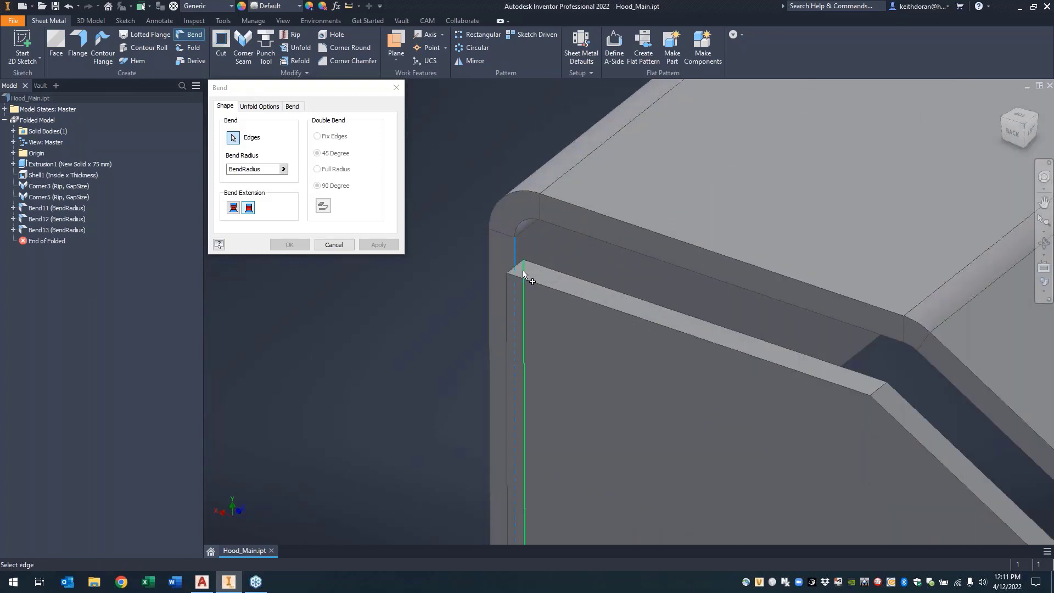
left_click(378, 244)
scroll(503, 235, "down", 8)
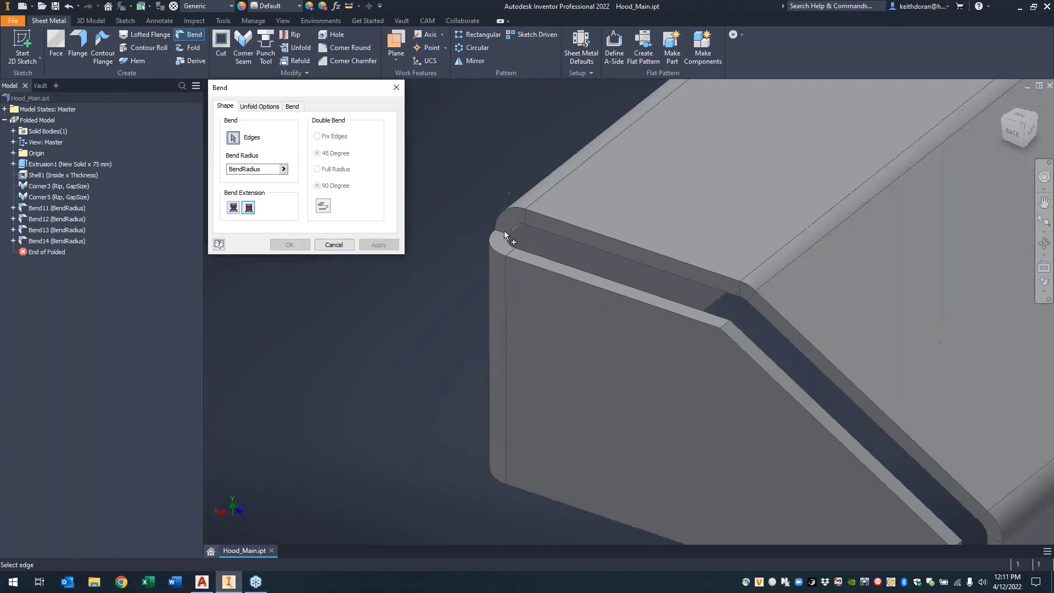
Step: Join the front end wall to the tall side wall with a BendRadius bend between their facing vertical edges
middle_click_drag(747, 277, 557, 293, "shift")
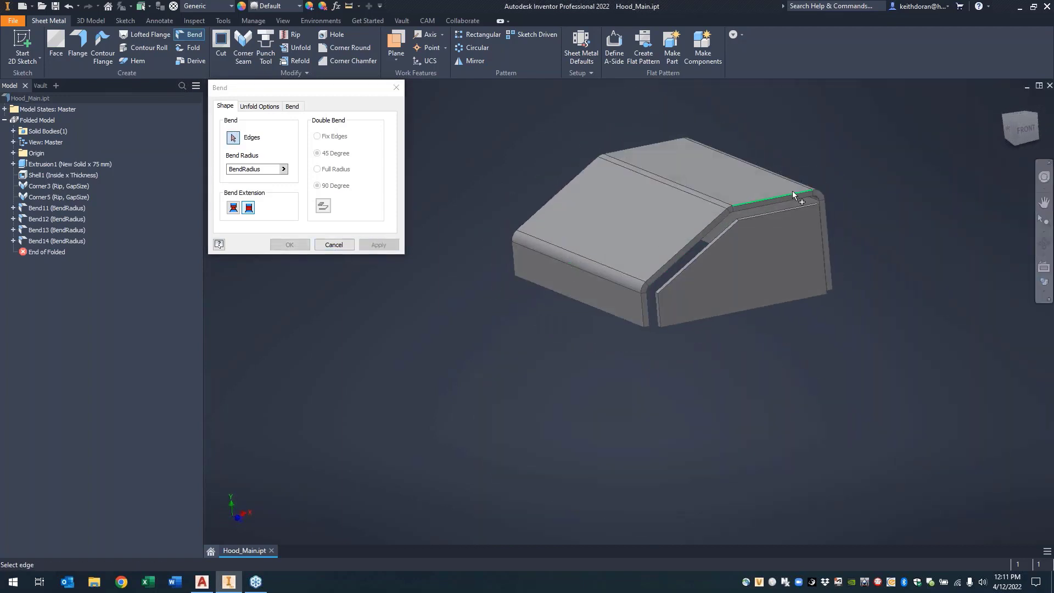
scroll(796, 192, "up", 8)
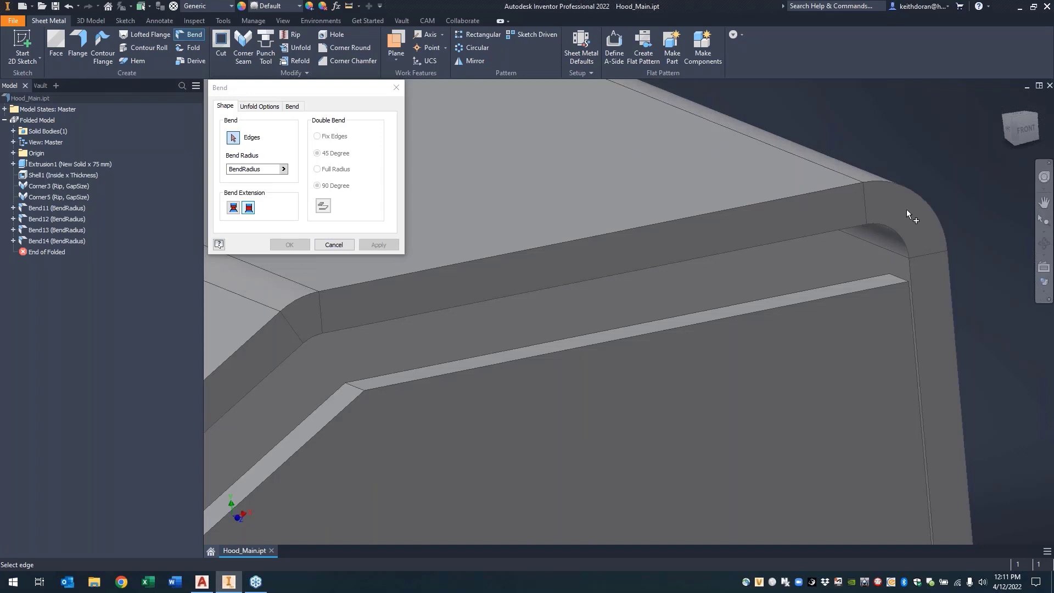
scroll(917, 235, "down", 3)
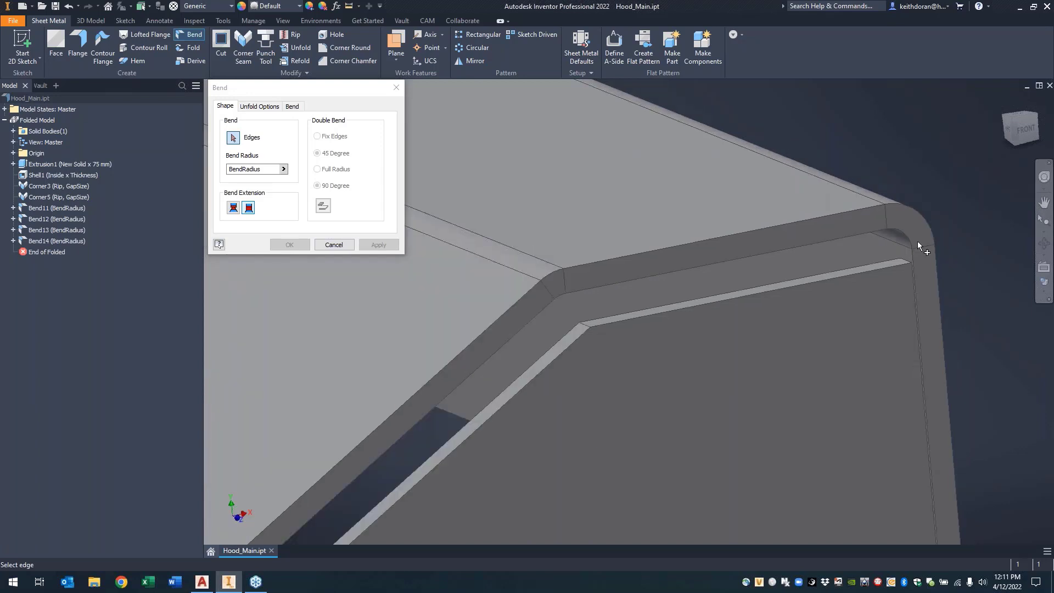
middle_click_drag(917, 242, 845, 183)
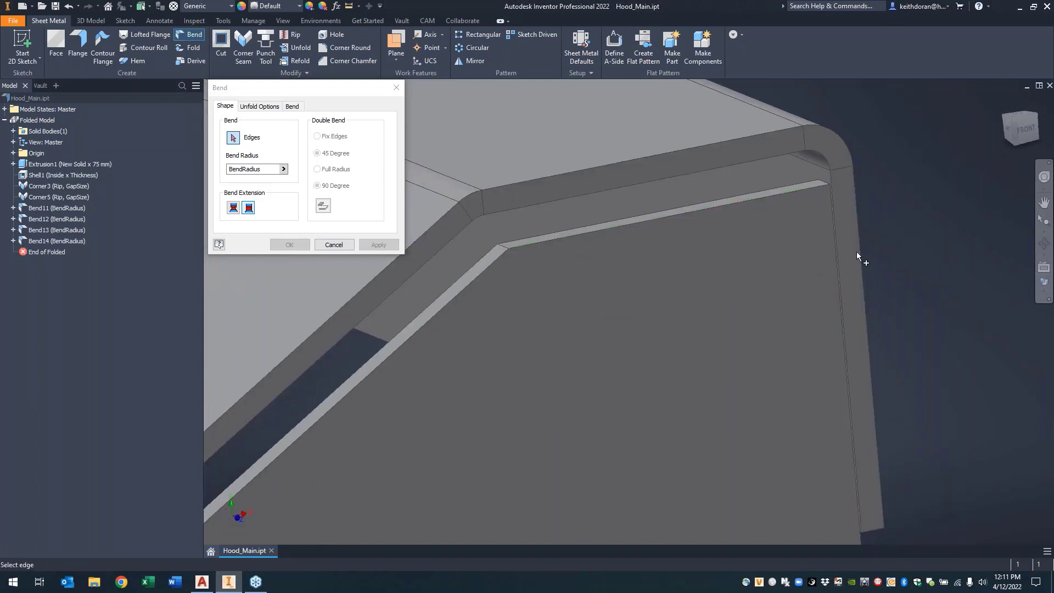
middle_click_drag(857, 252, 793, 260, "shift")
scroll(793, 260, "down", 5)
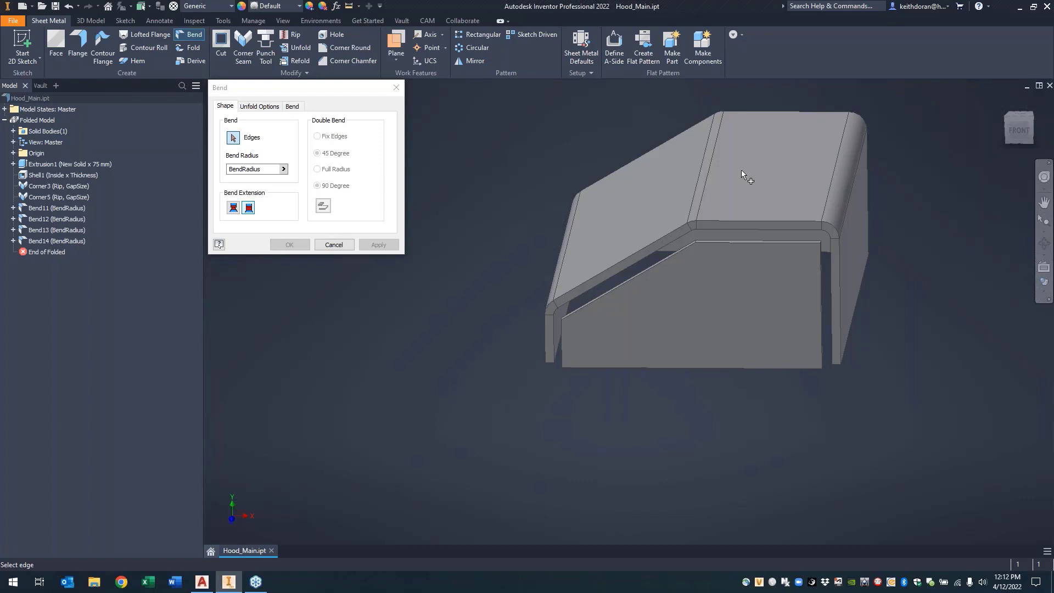
left_click(830, 272)
middle_click_drag(828, 266, 797, 268, "shift")
scroll(746, 268, "up", 5)
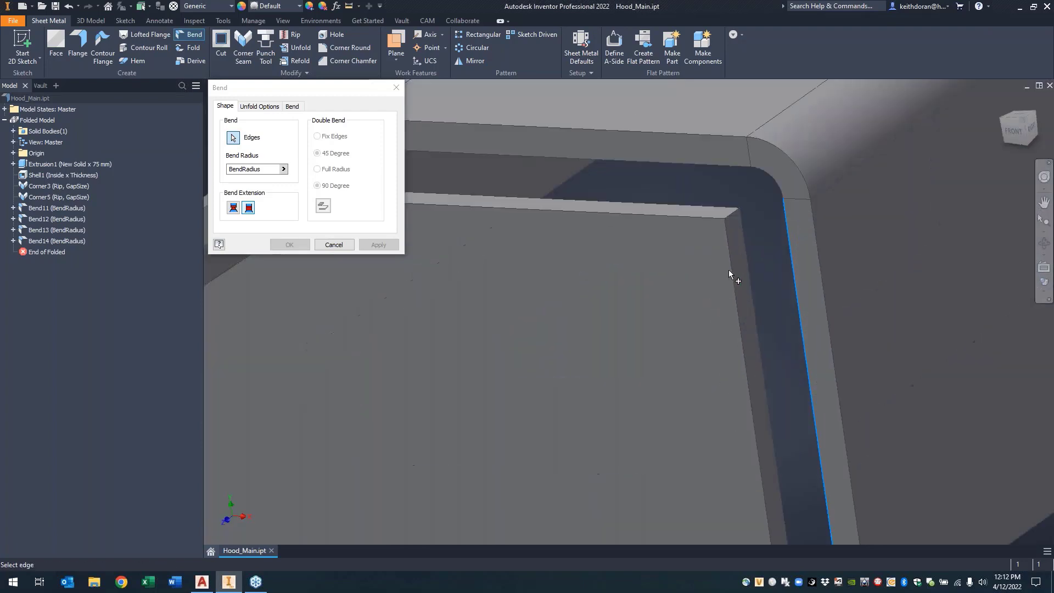
left_click(747, 260)
scroll(719, 272, "down", 5)
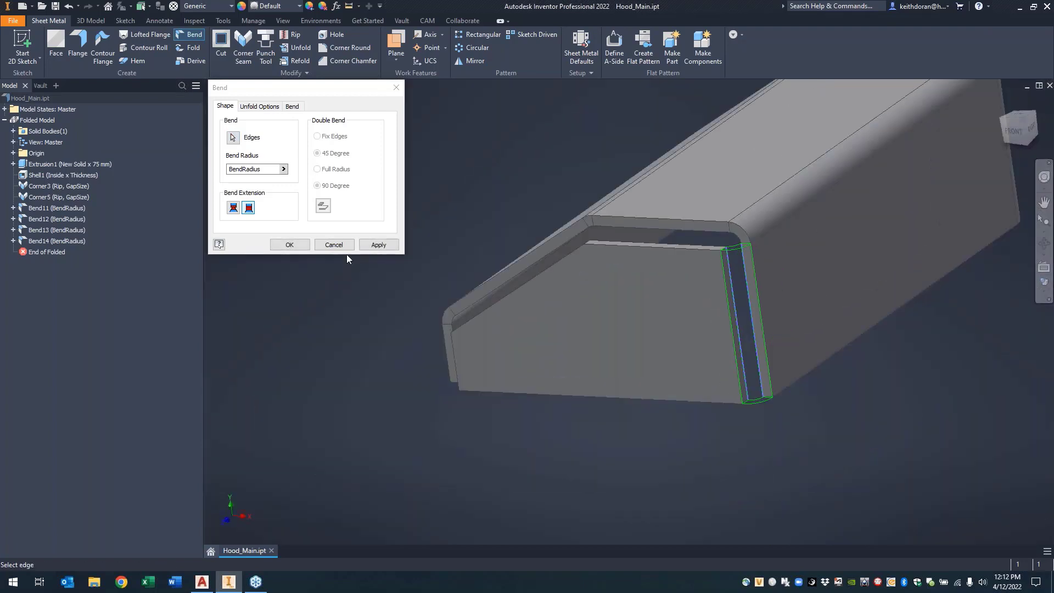
left_click(377, 245)
scroll(762, 274, "down", 4)
middle_click_drag(736, 302, 851, 293, "shift")
middle_click_drag(872, 293, 842, 299, "shift")
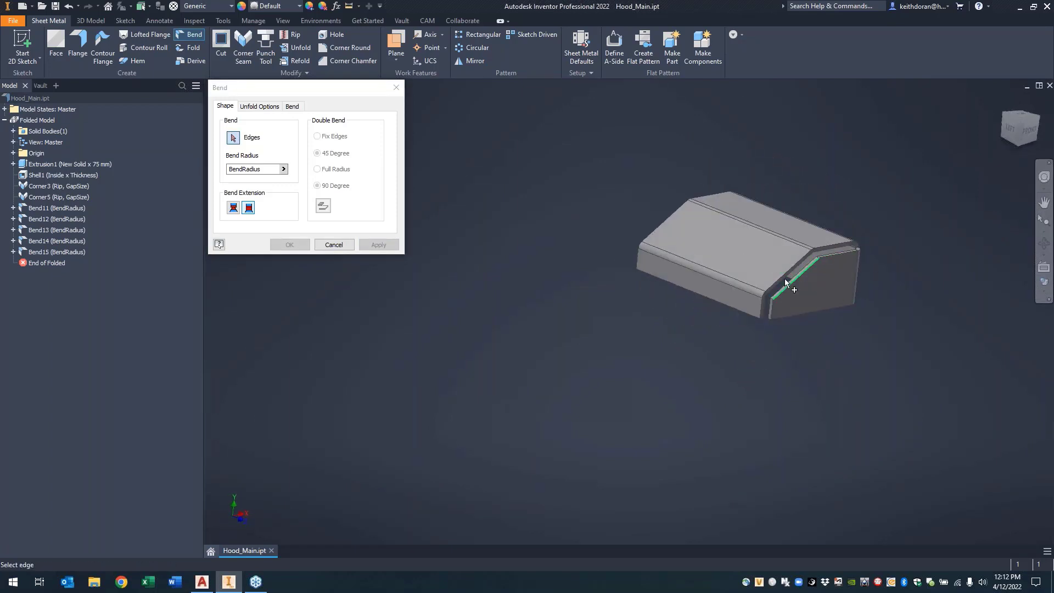
left_click(333, 244)
Step: Change the front end wall's corner rip to the second Face/Edge Distance seam type, so the gap follows the middle overlap option
scroll(867, 251, "down", 5)
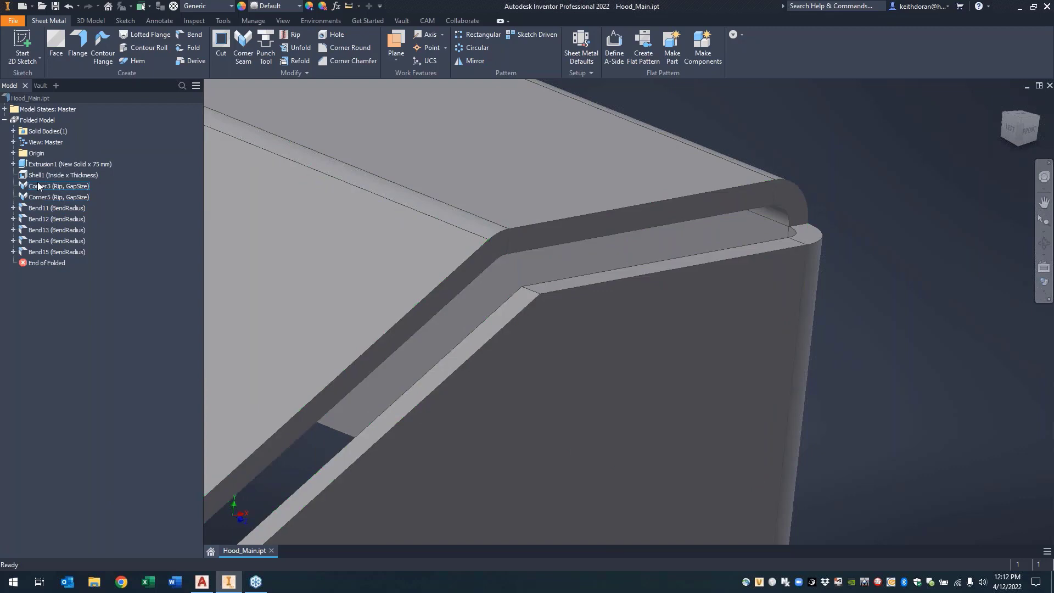
scroll(776, 197, "up", 3)
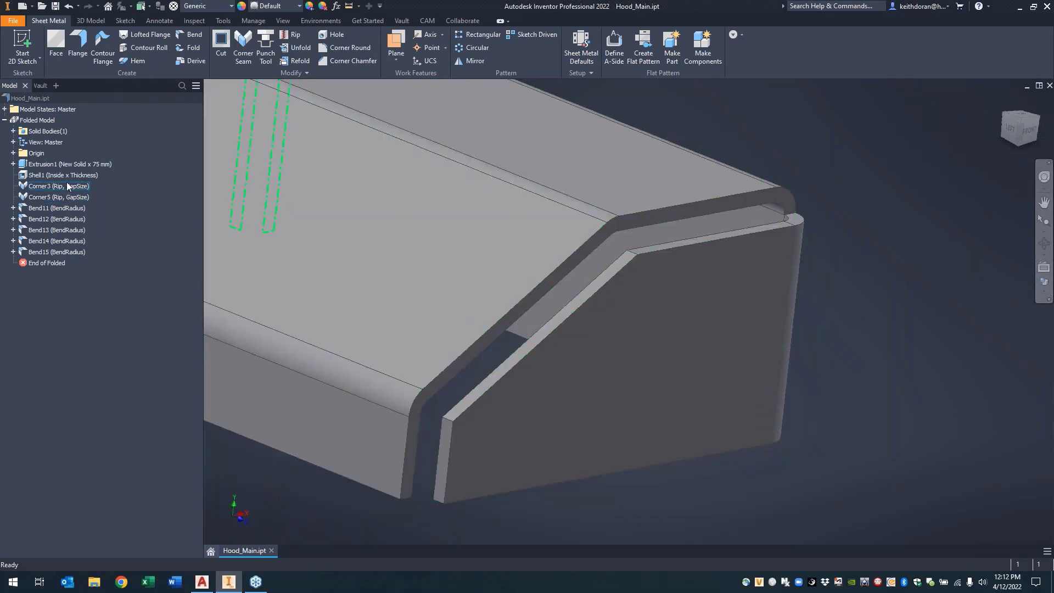
left_click(62, 198)
right_click(62, 200)
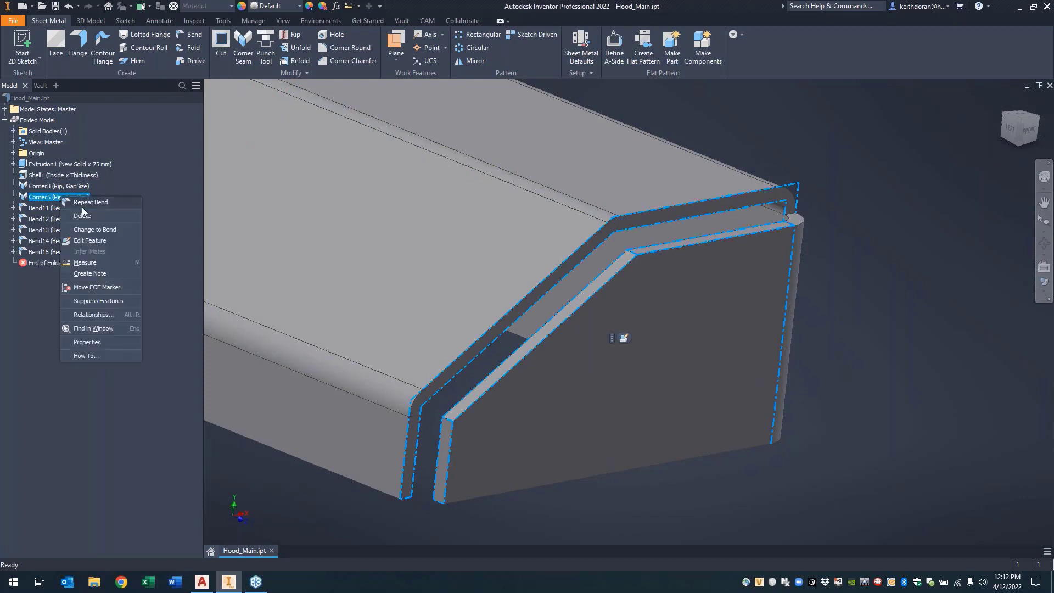
left_click(88, 238)
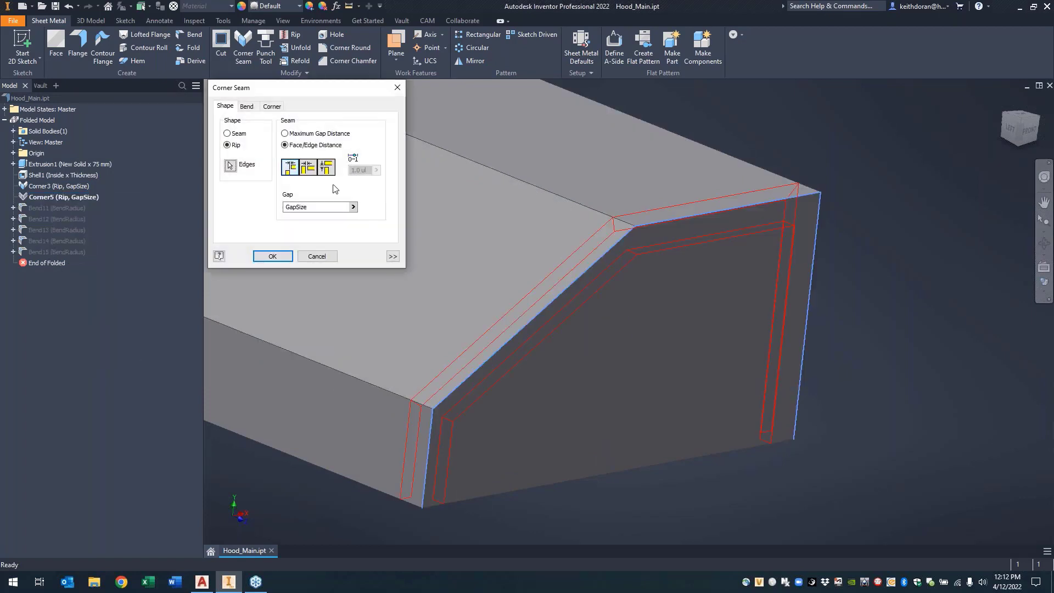
left_click(308, 167)
middle_click_drag(710, 265, 505, 268, "shift")
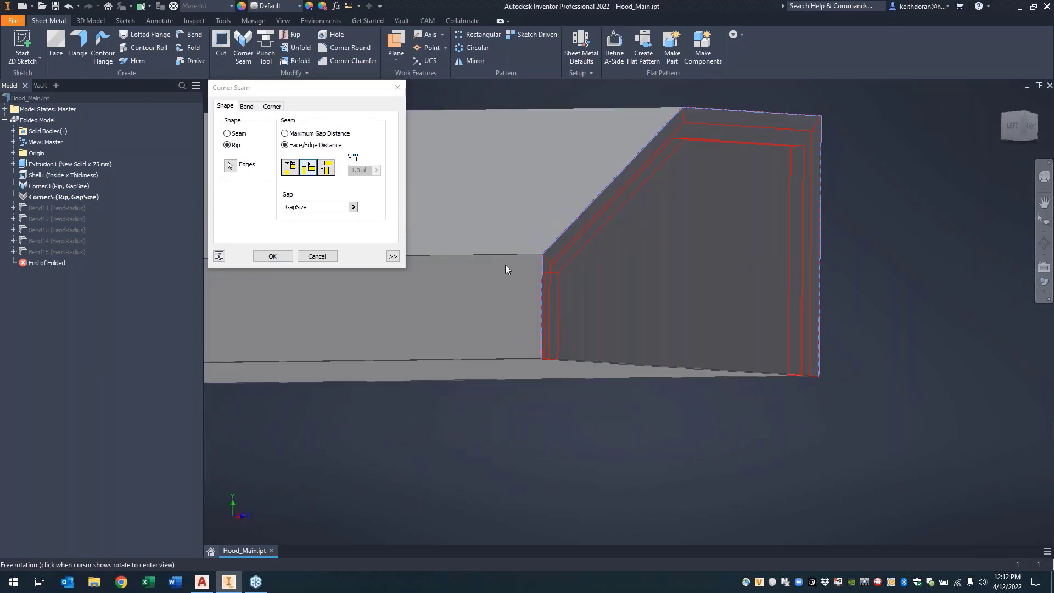
left_click(273, 259)
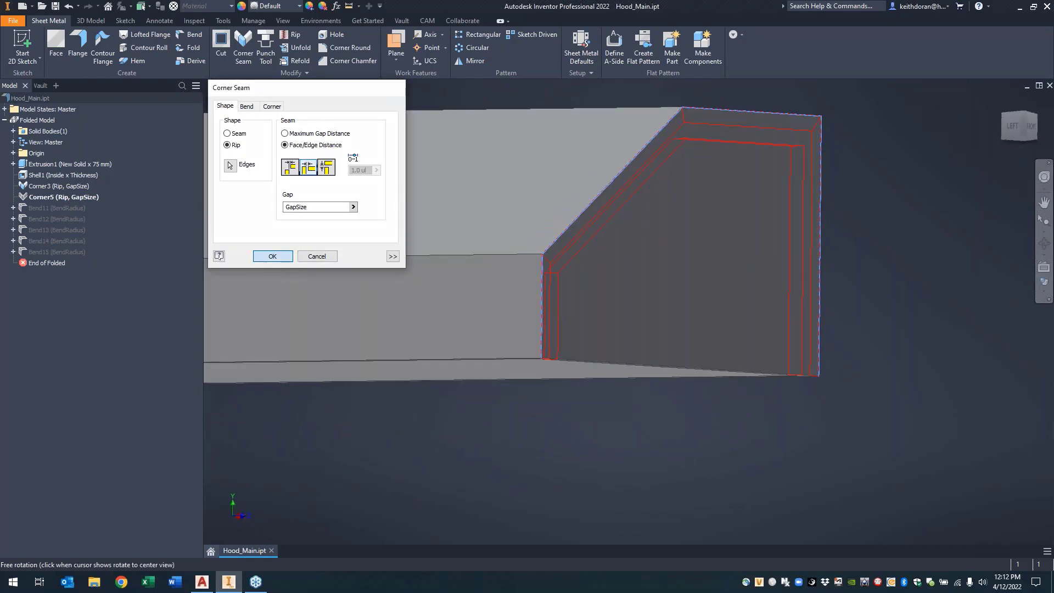
middle_click_drag(789, 163, 845, 175, "shift")
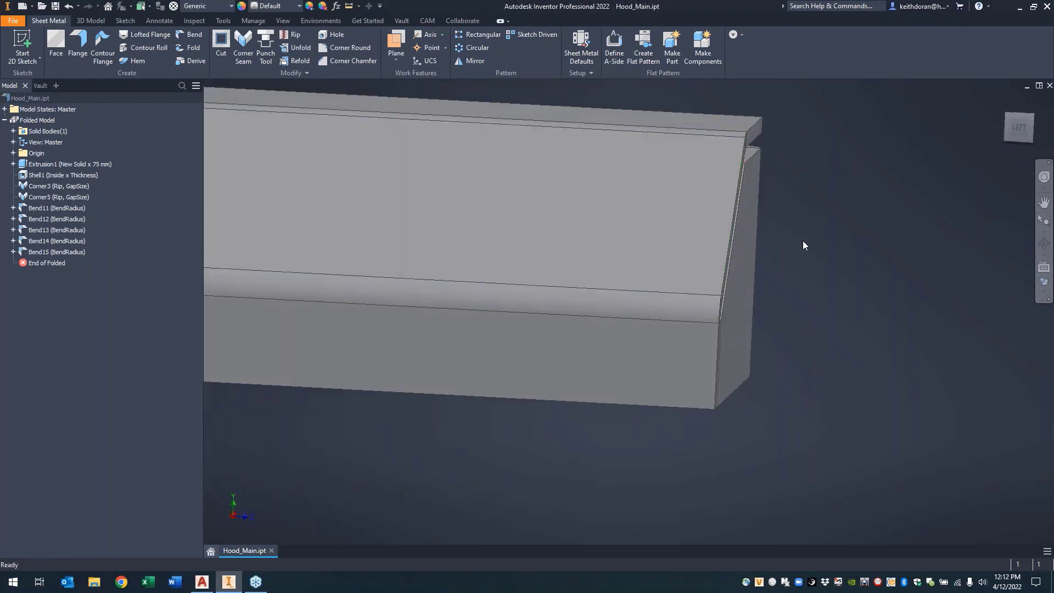
middle_click_drag(802, 240, 562, 180, "shift")
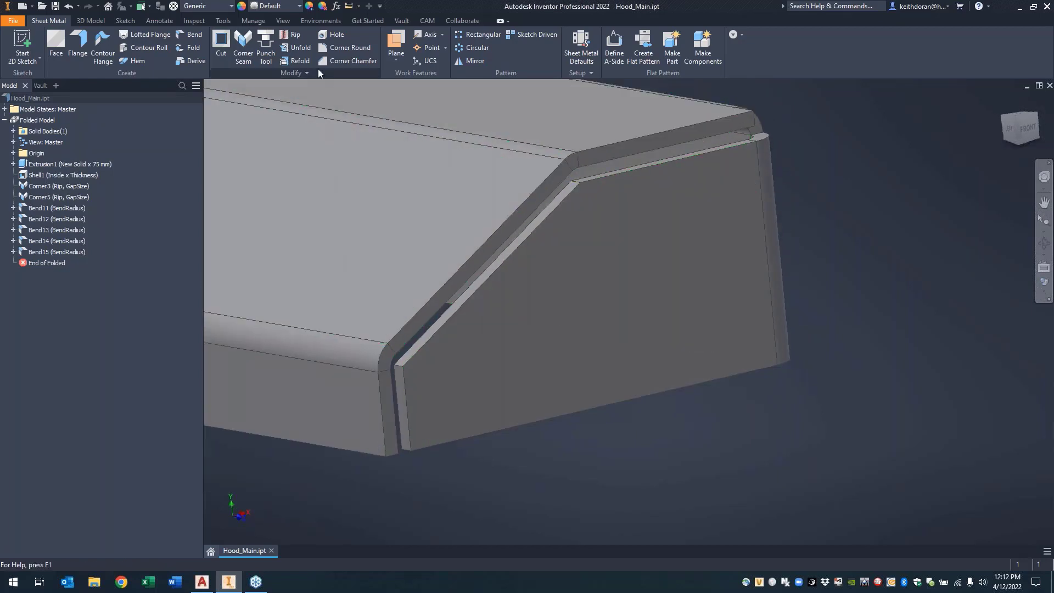
Step: Round the front end wall's two sloped-edge corners with a 6 mm corner round
left_click(335, 52)
scroll(558, 175, "down", 5)
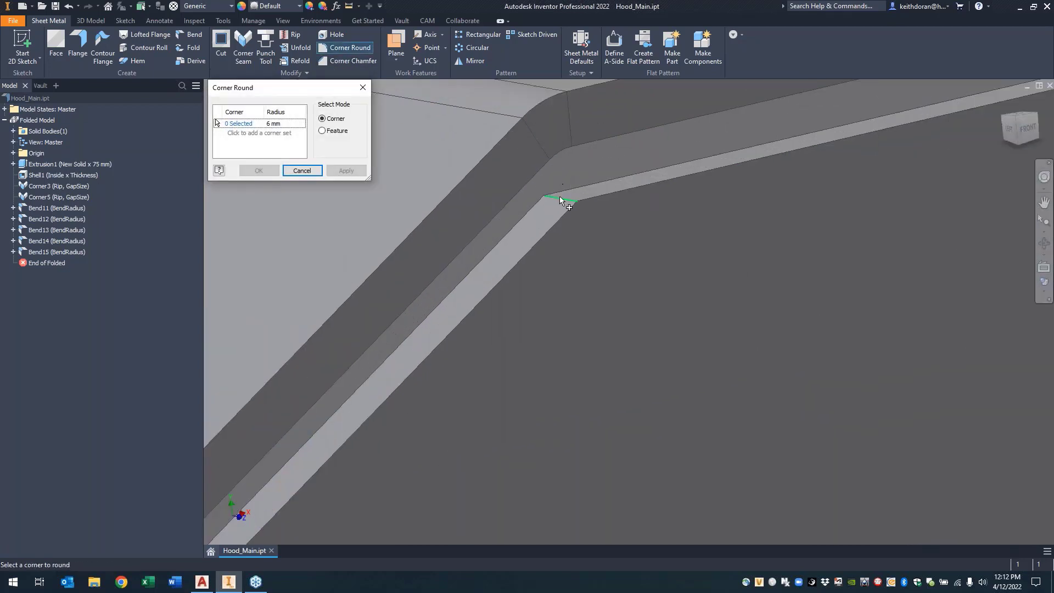
left_click(559, 199)
middle_click_drag(312, 440, 596, 272)
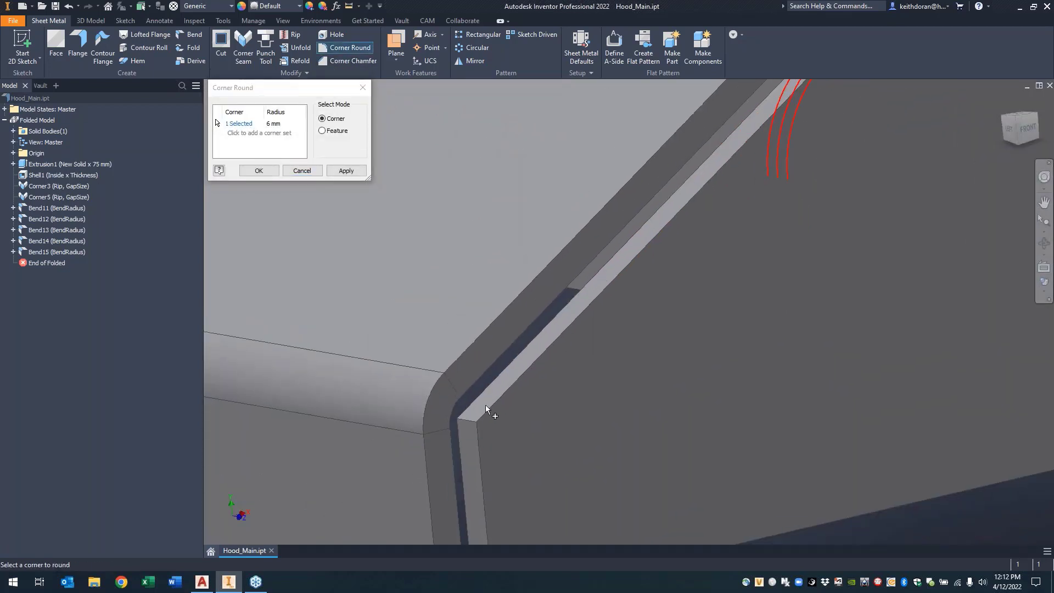
left_click(466, 420)
scroll(565, 408, "up", 5)
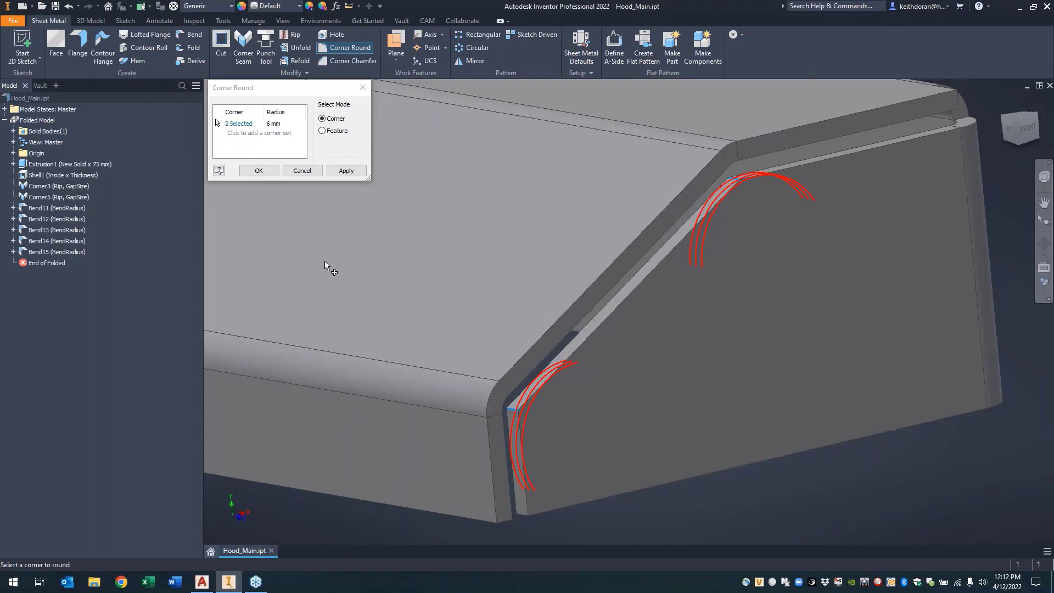
left_click(346, 170)
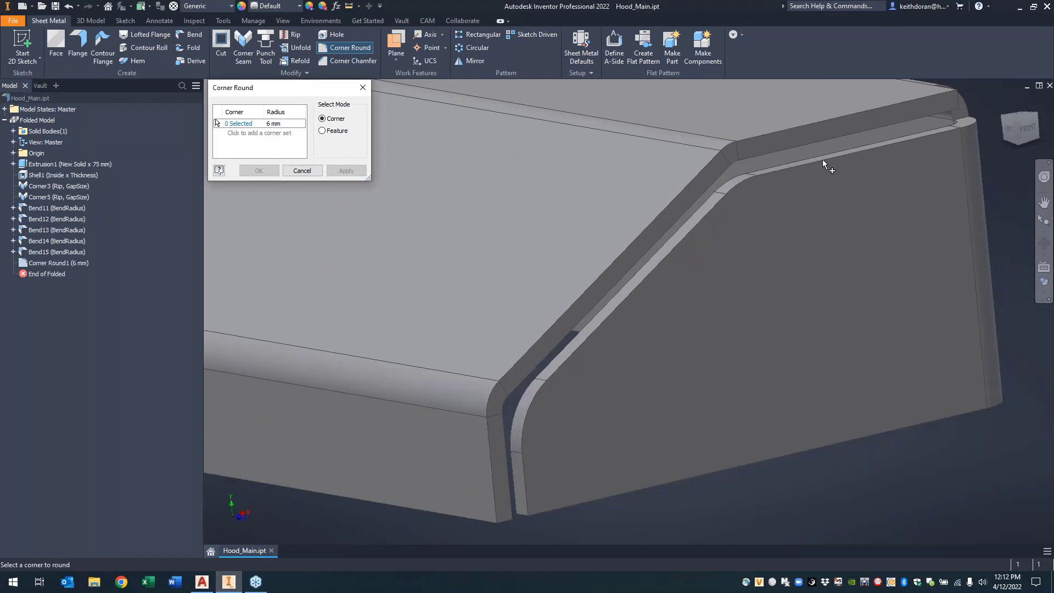
Step: Round the matching two corners of the back end wall with a 6 mm corner round
scroll(822, 159, "up", 3)
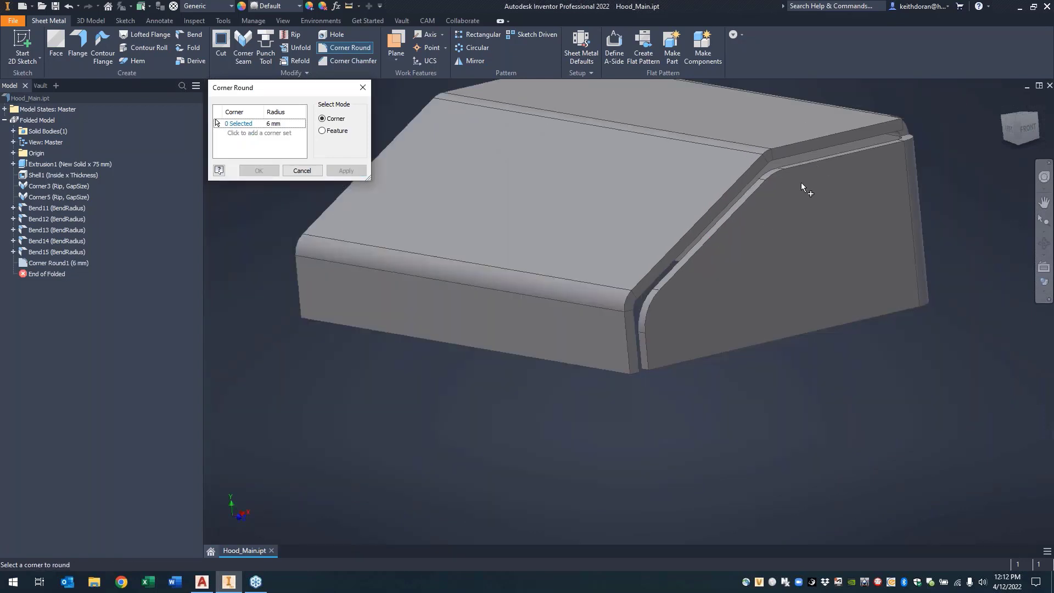
middle_click_drag(574, 324, 553, 364, "shift")
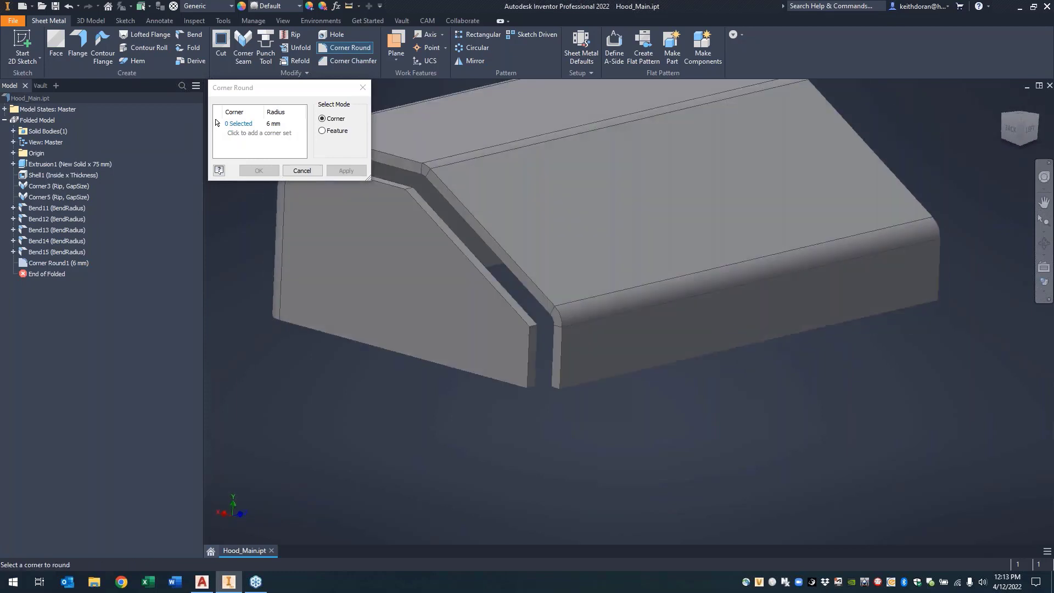
left_click(532, 326)
left_click(406, 190)
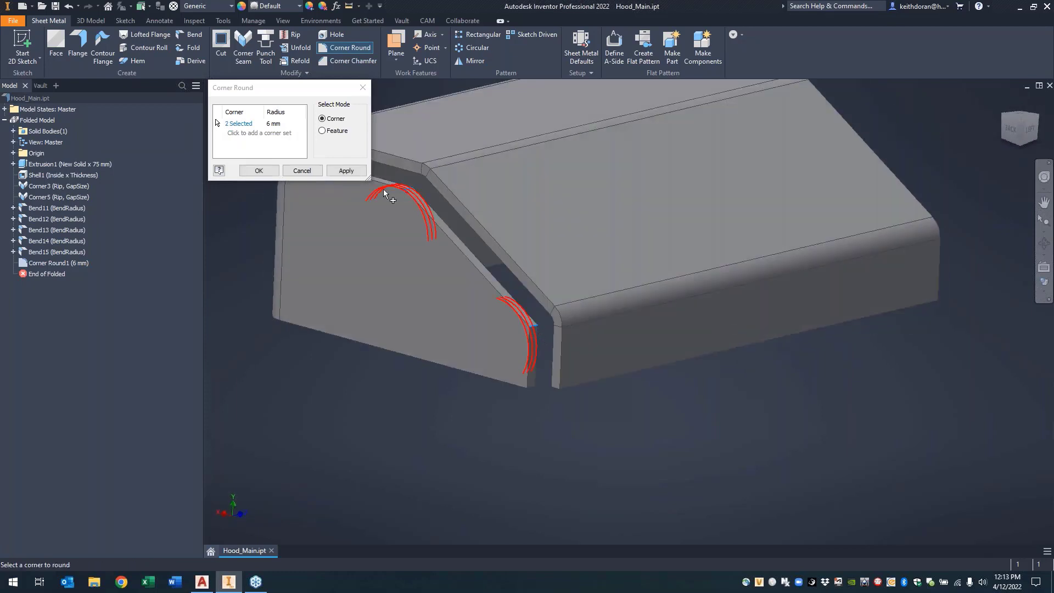
left_click(265, 176)
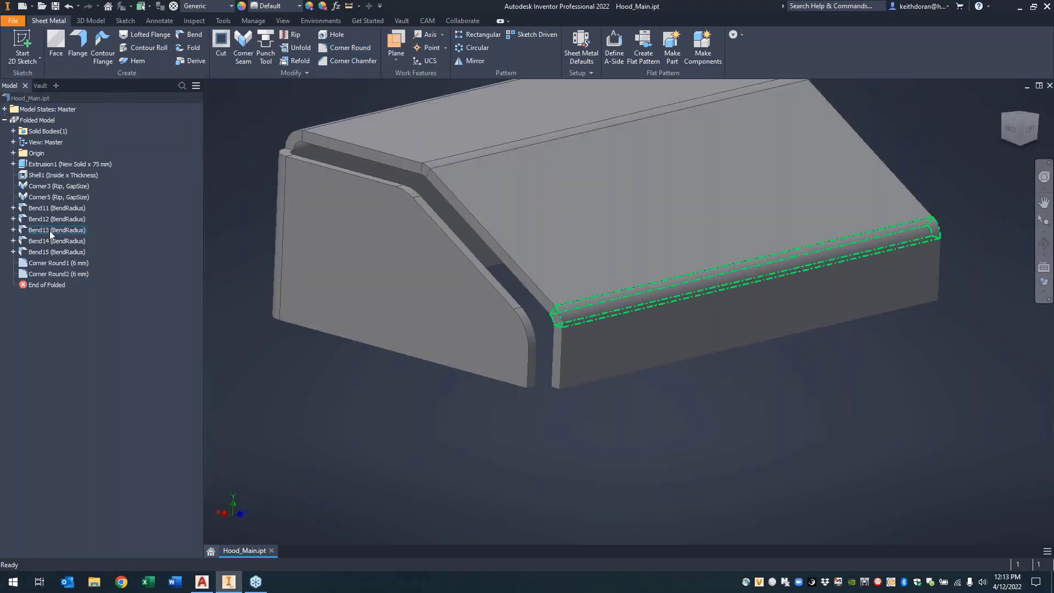
Step: Change the back end wall's corner rip to the second Face/Edge Distance seam type, keeping the GapSize gap
right_click(52, 186)
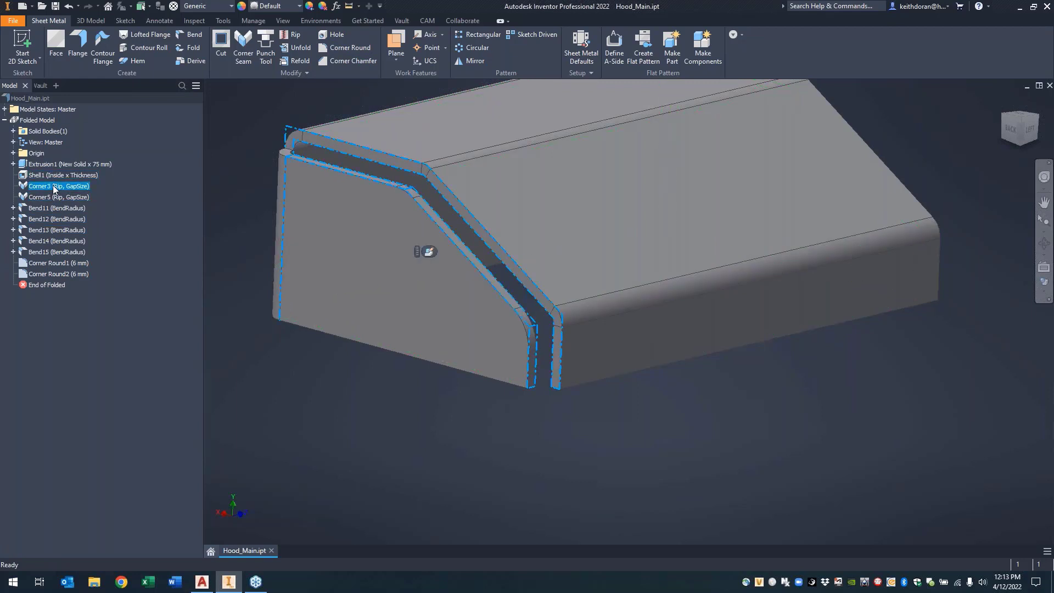
left_click(97, 228)
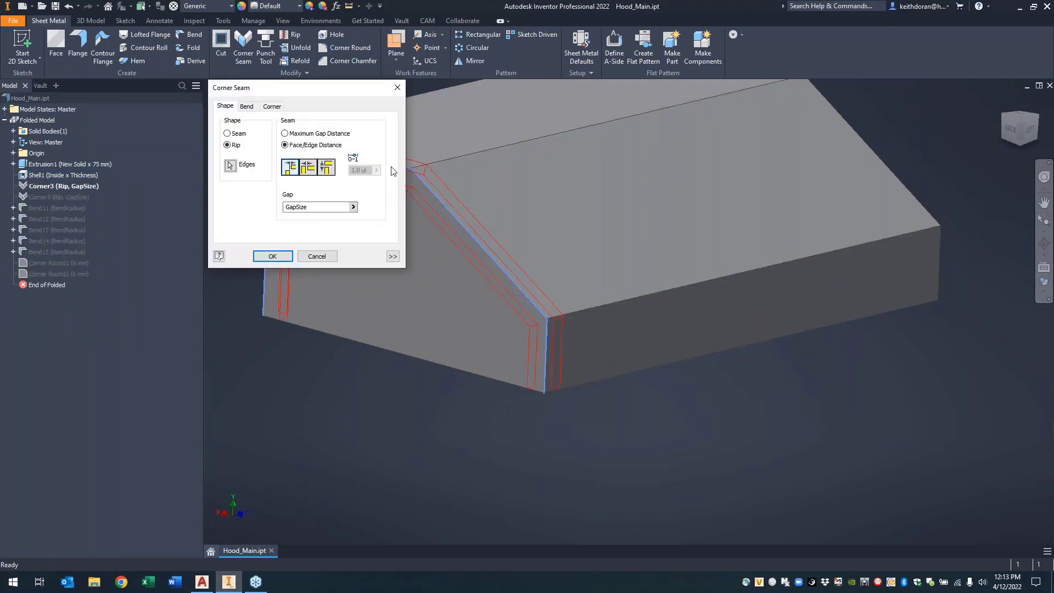
middle_click_drag(636, 239, 573, 237, "shift")
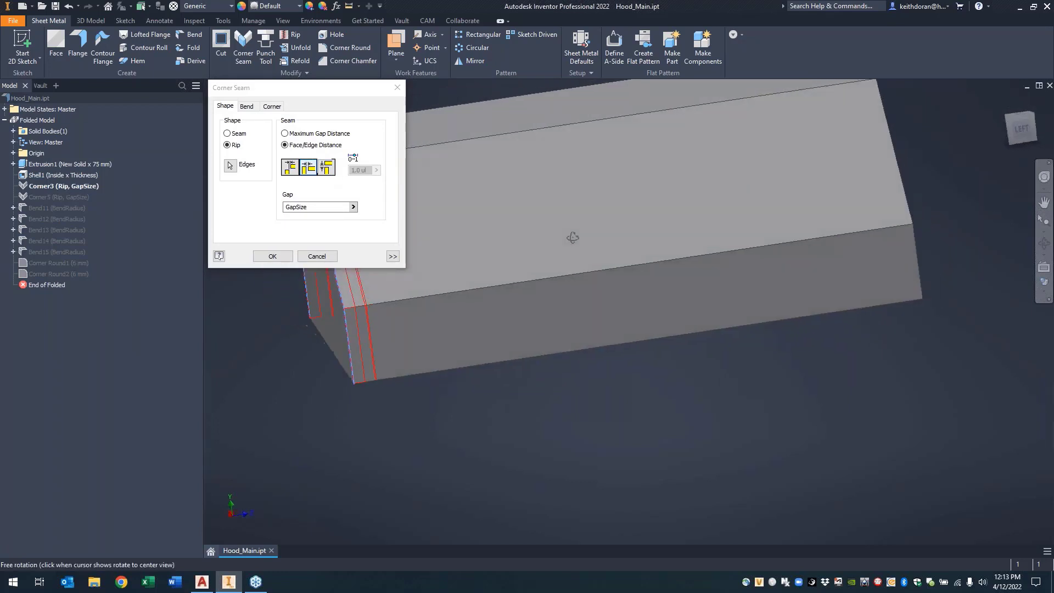
left_click(272, 257)
middle_click_drag(497, 317, 618, 263, "shift")
key("F6")
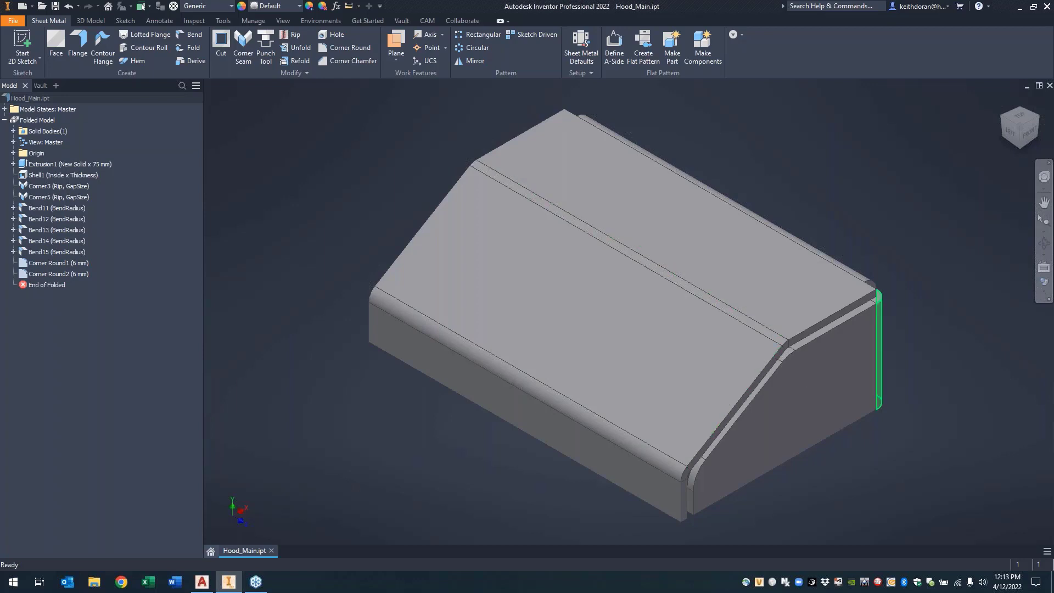
Step: Define the outer side of the hood as its A-side
middle_click_drag(903, 380, 906, 357, "shift")
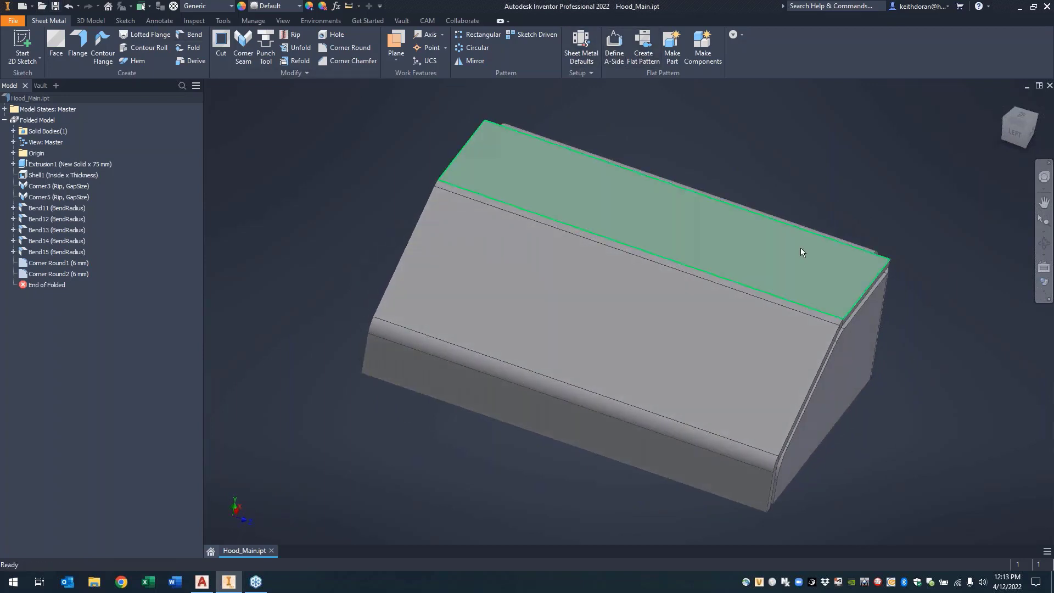
left_click(615, 49)
middle_click_drag(857, 149, 828, 155, "shift")
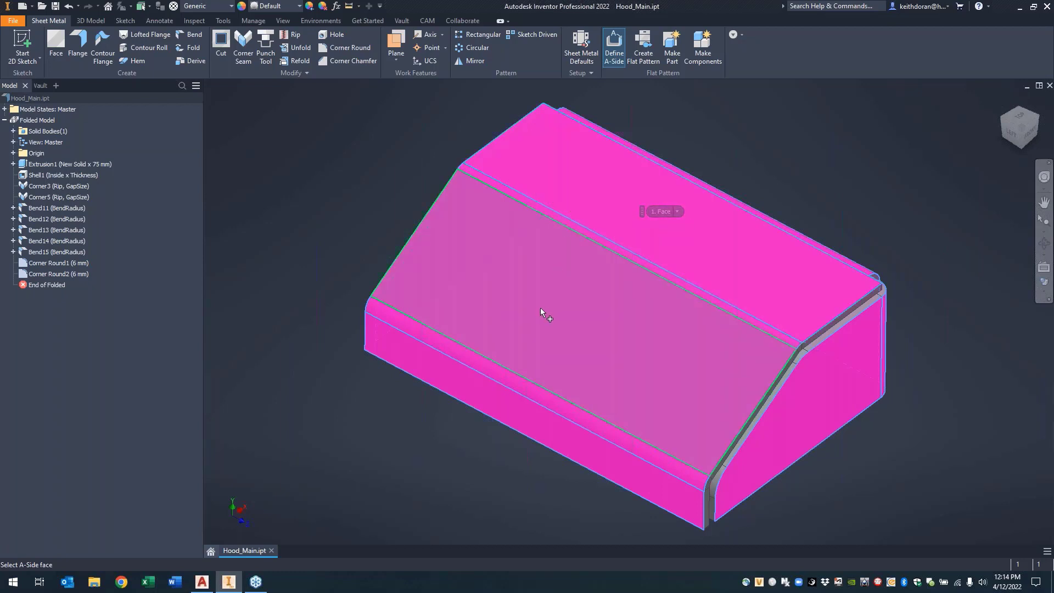
left_click(507, 417)
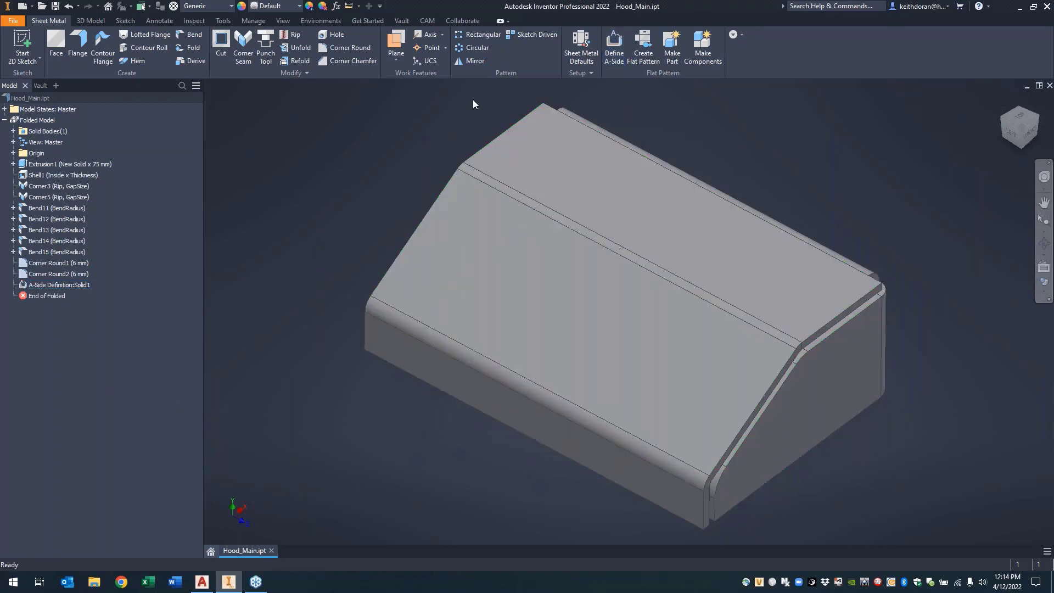
Step: Create the hood's flat pattern and review its bend order numbering before returning to the folded part
left_click(643, 47)
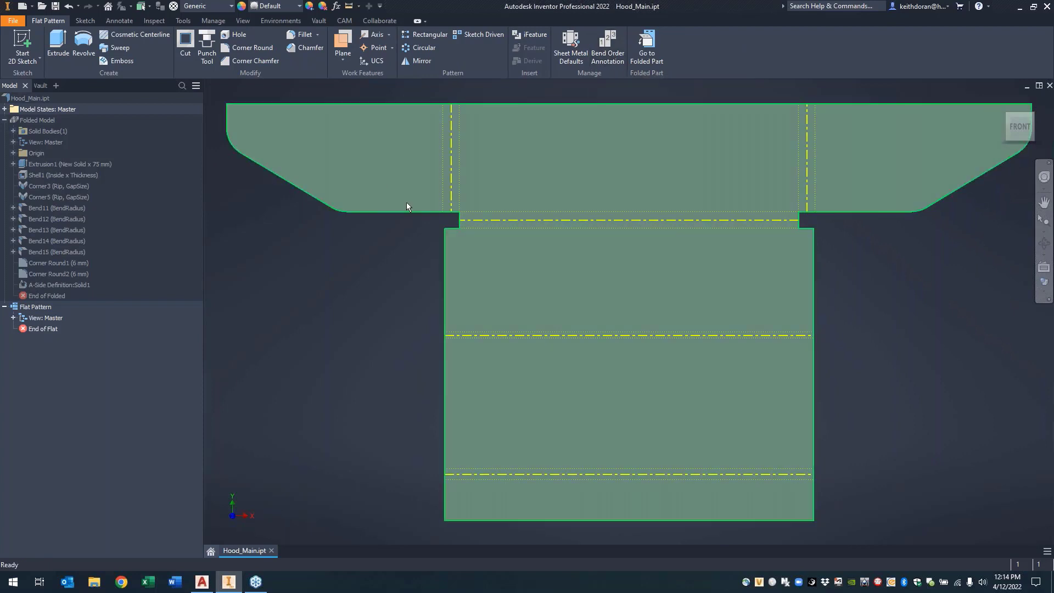
left_click(707, 366)
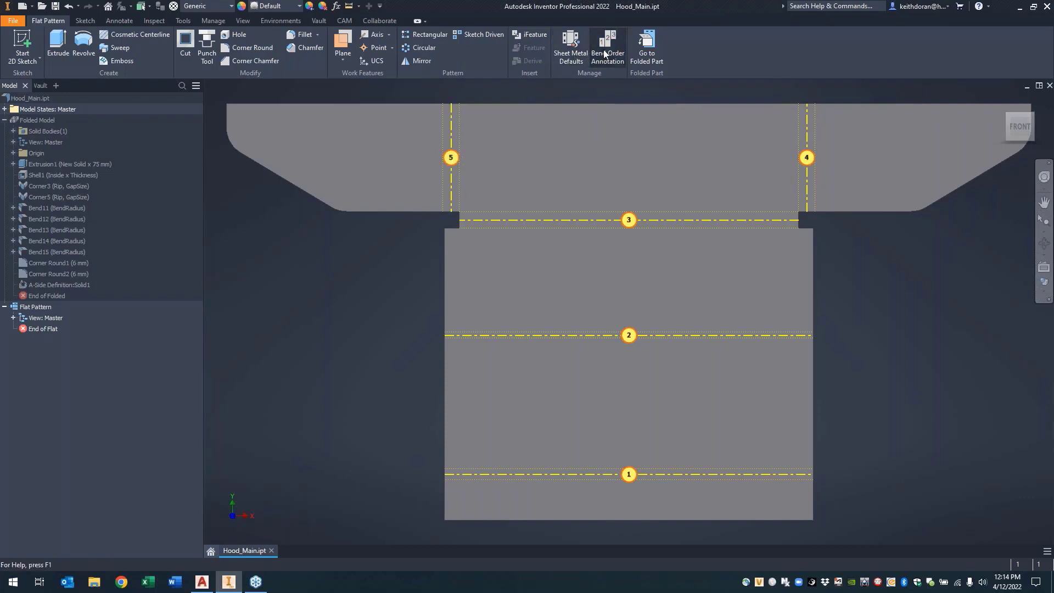
key("Escape")
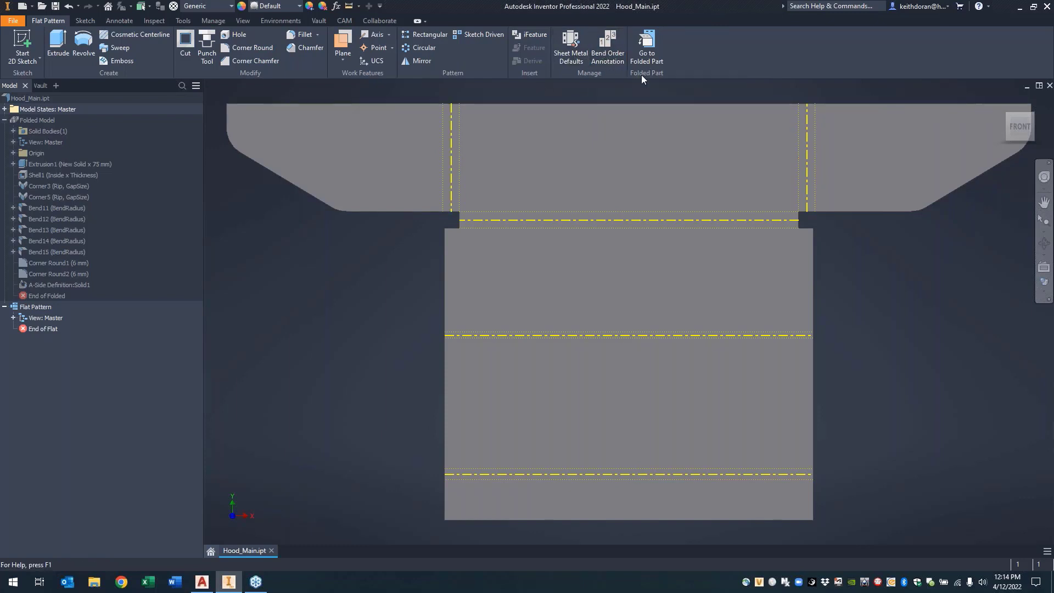
left_click(644, 55)
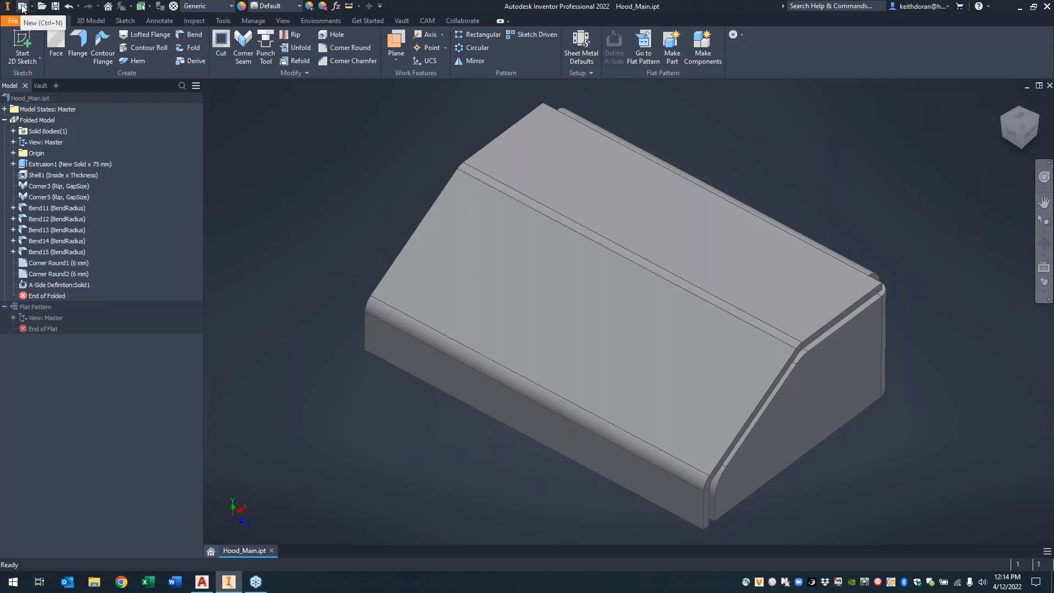
Step: Open the part file Hood_Latch_Left.ipt
left_click(41, 6)
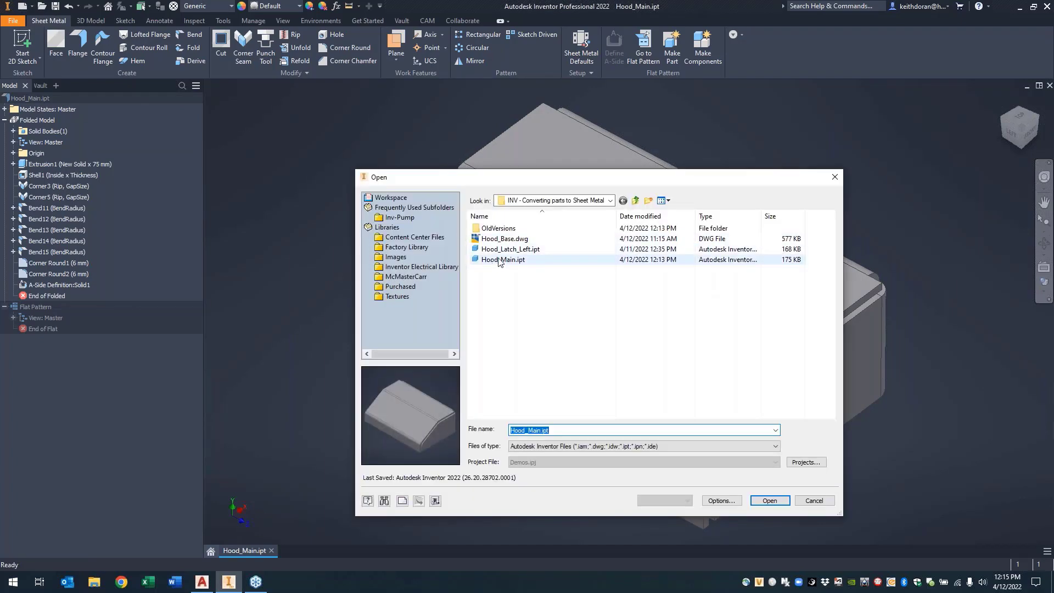
left_click(502, 249)
left_click(770, 500)
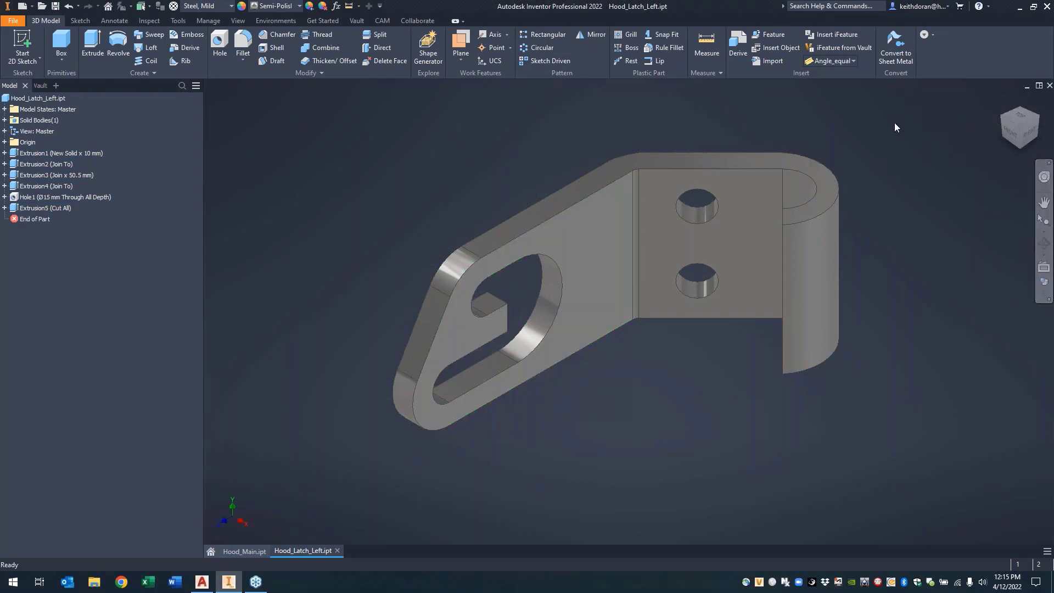
Step: Convert the latch to sheet metal using the slotted plate's face as base face, with the Default_mm rule and 10 mm thickness
left_click(891, 50)
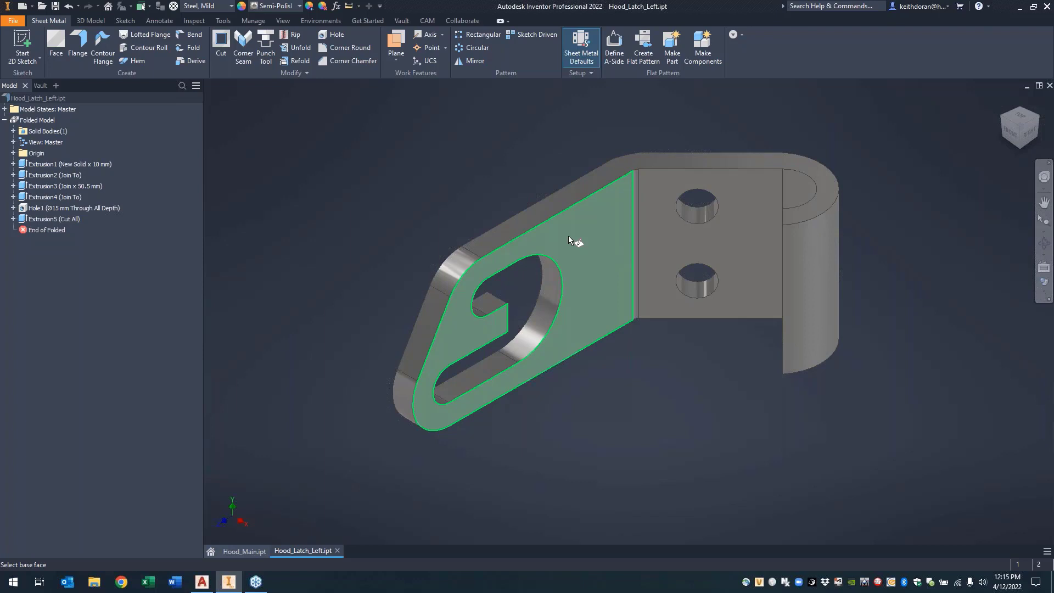
left_click(394, 141)
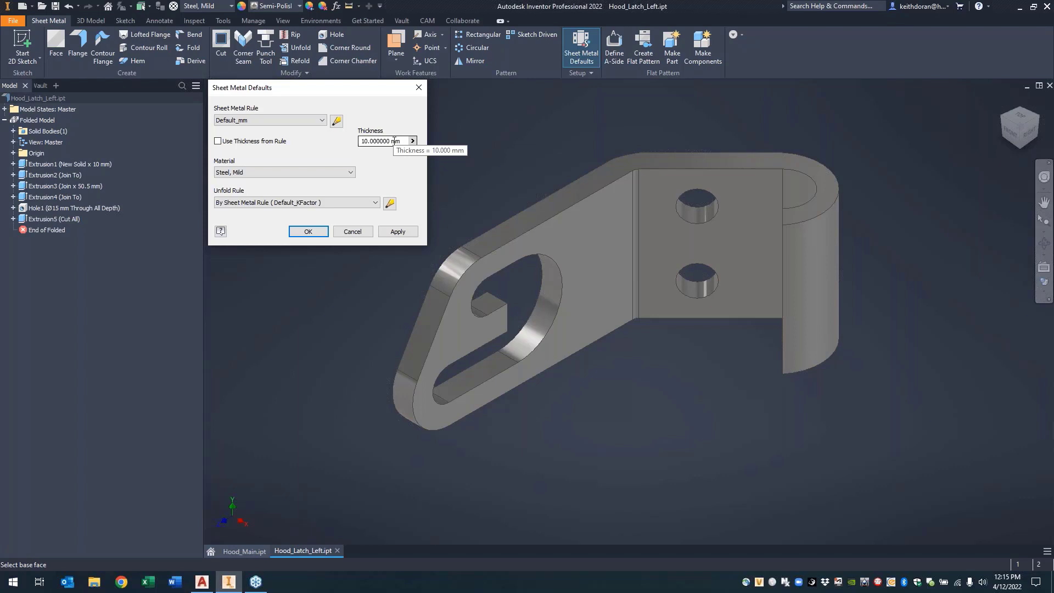
left_click(325, 232)
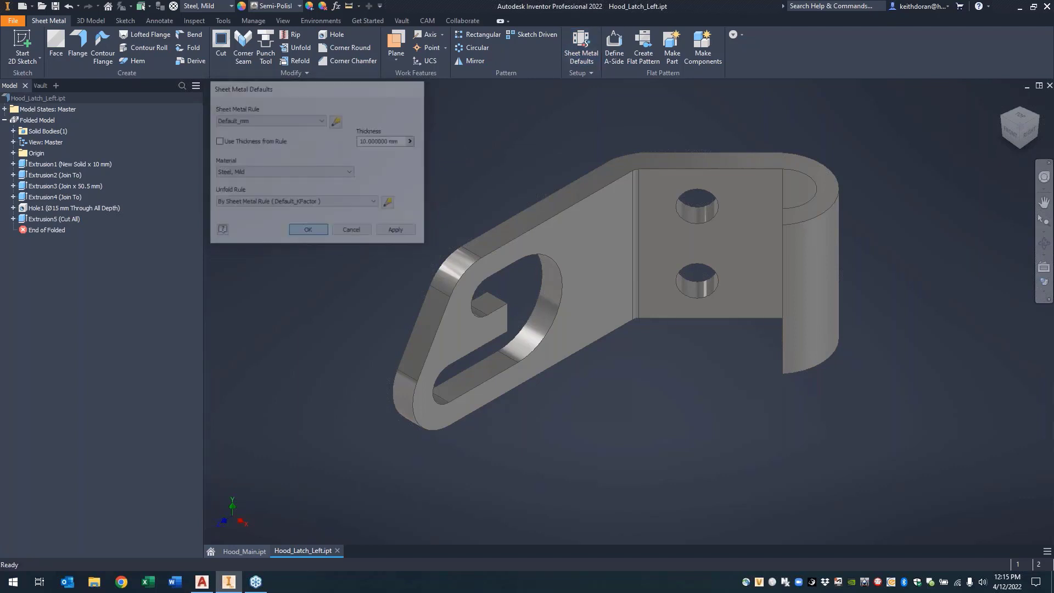
Step: Link the distance of the latch's first extrusion to the Thickness parameter
right_click(85, 163)
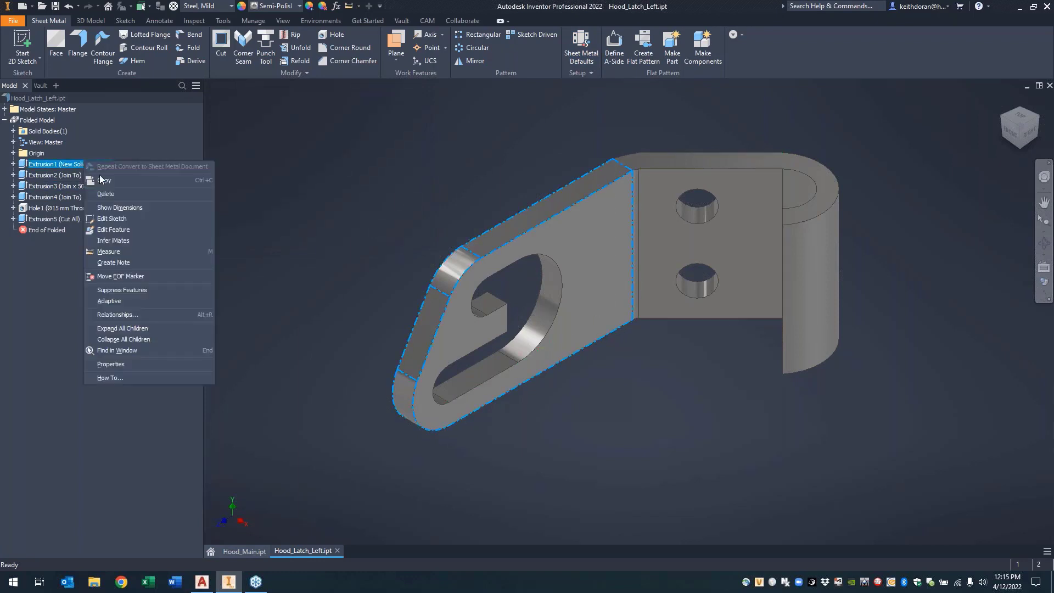
left_click(116, 230)
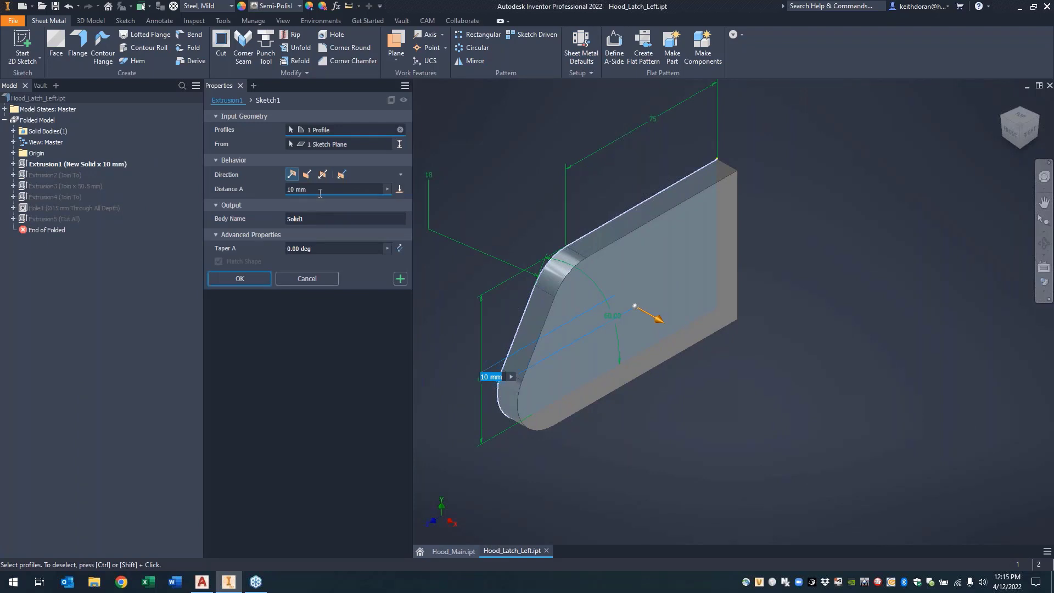
left_click(383, 191)
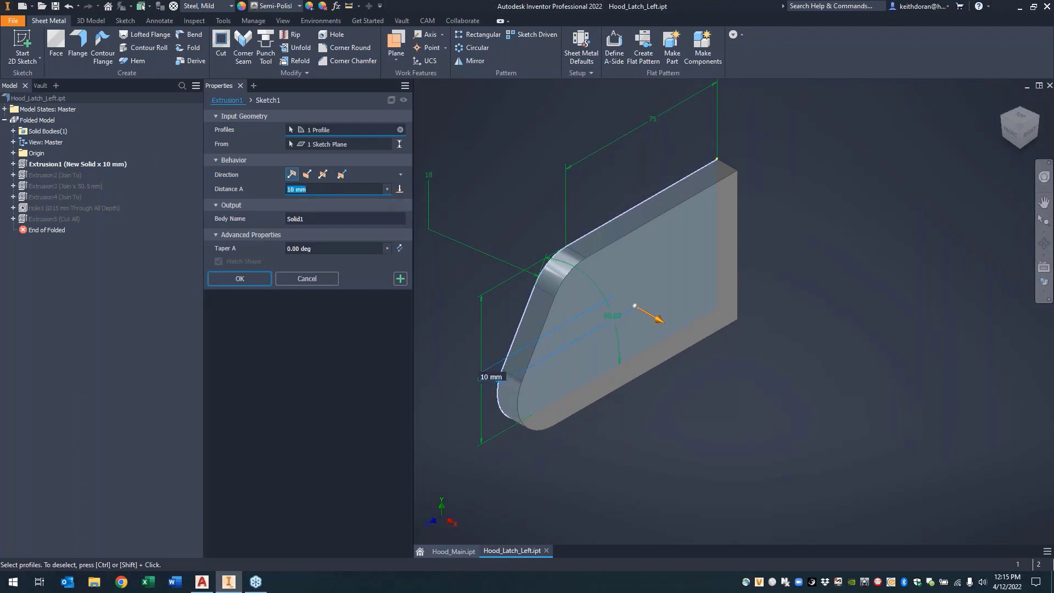
left_click(387, 189)
left_click(422, 281)
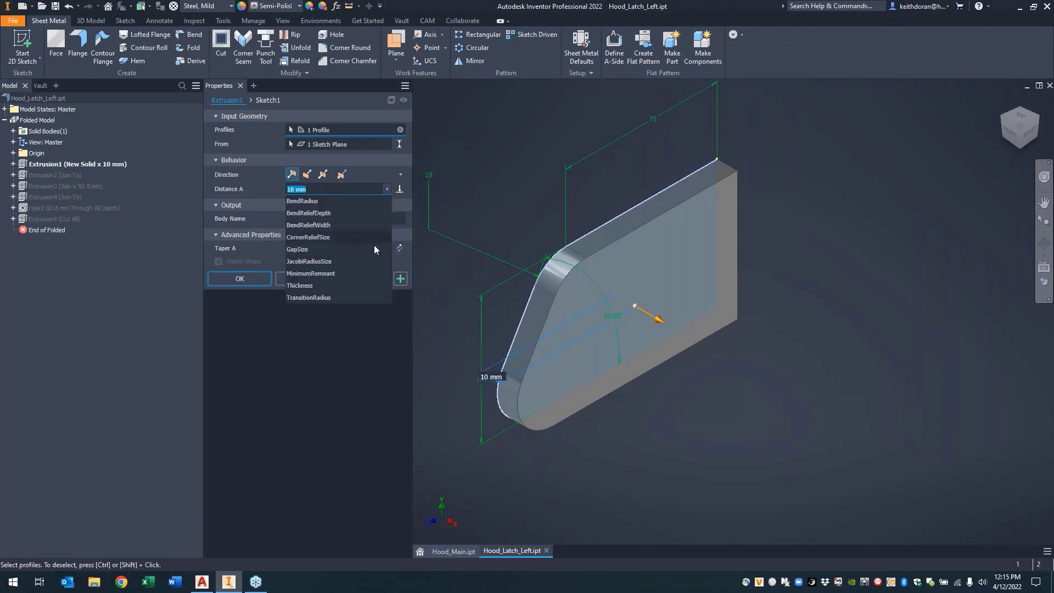
left_click(316, 283)
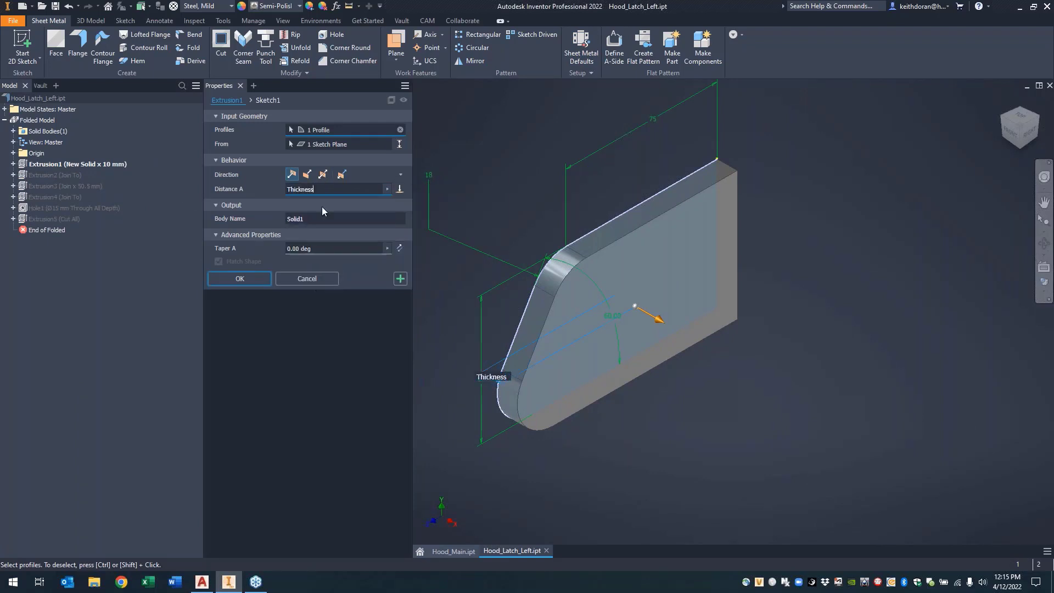
left_click(256, 277)
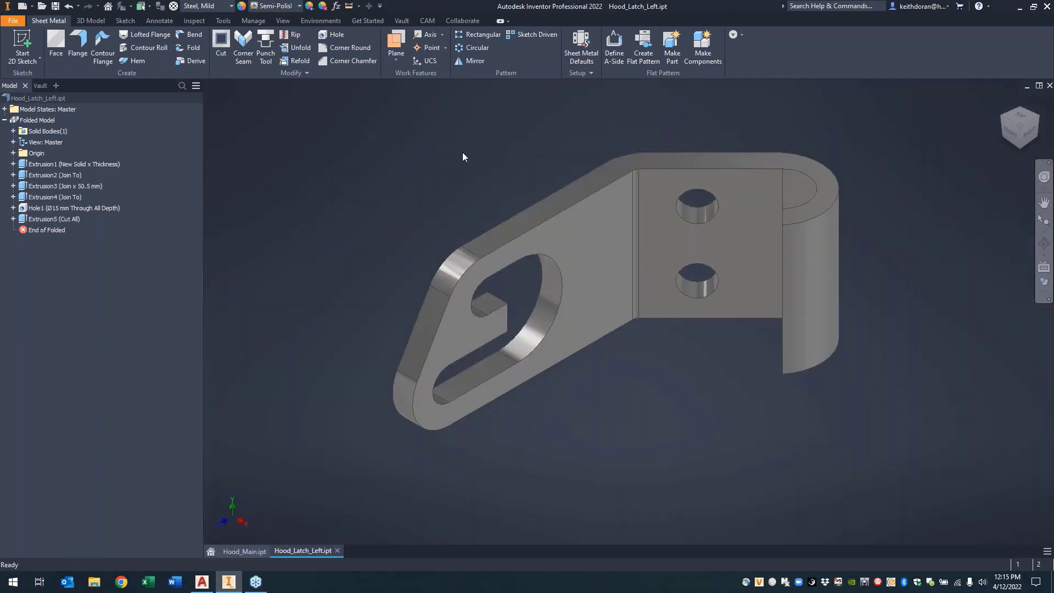
Step: Define the slotted plate's large flat face as the latch's A-side
left_click(615, 47)
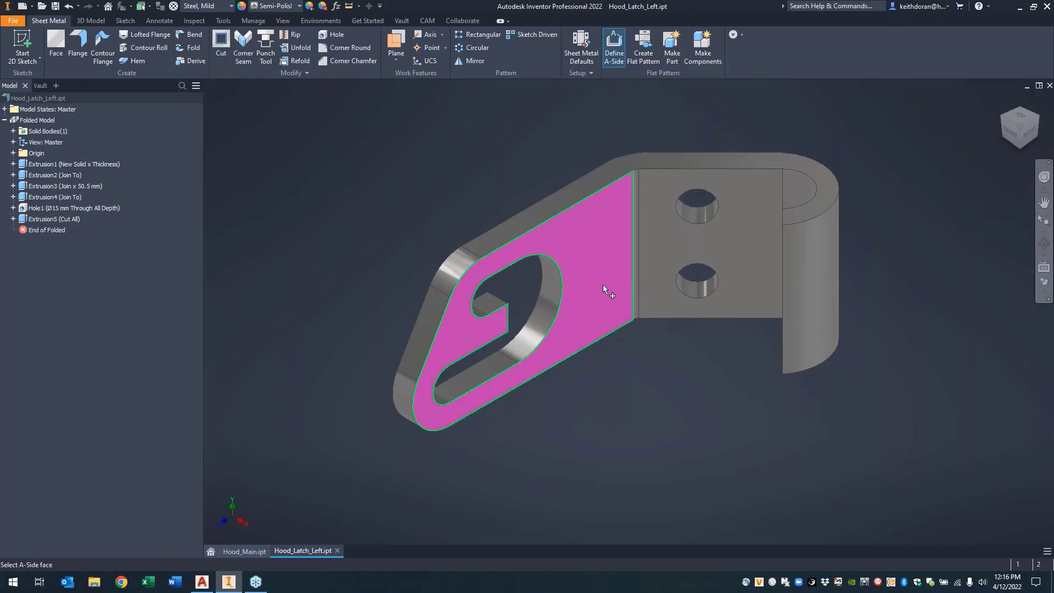
left_click(602, 284)
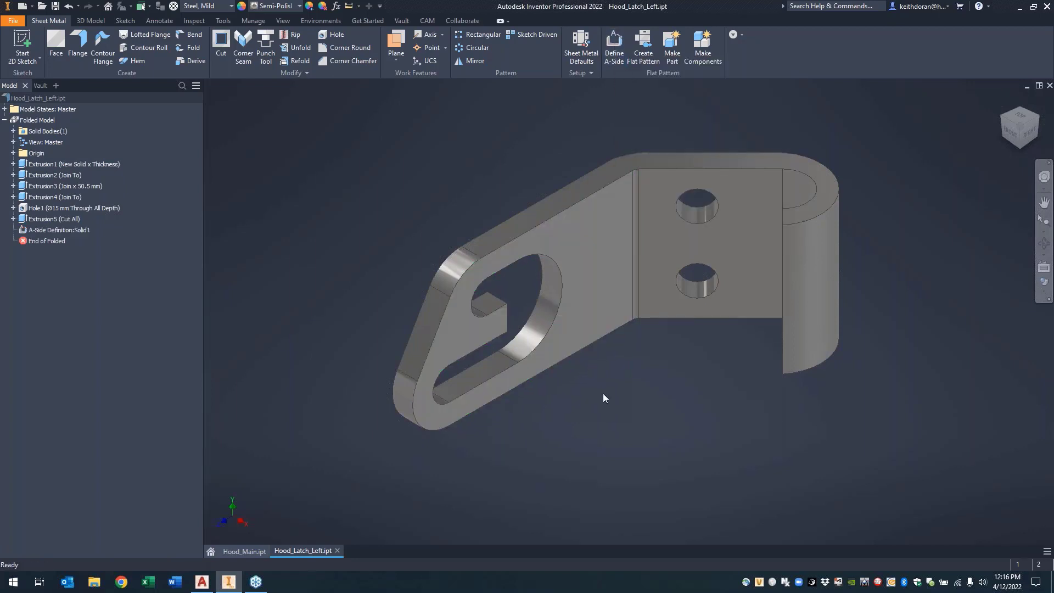
Step: Try to create the latch's flat pattern and undo the attempt
left_click(644, 55)
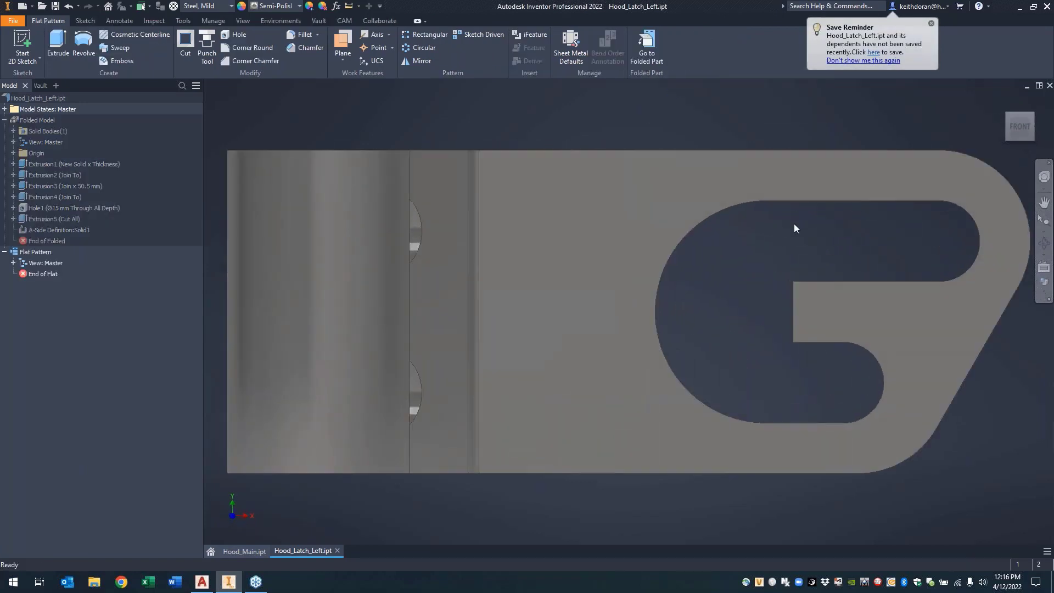
scroll(794, 228, "down", 3)
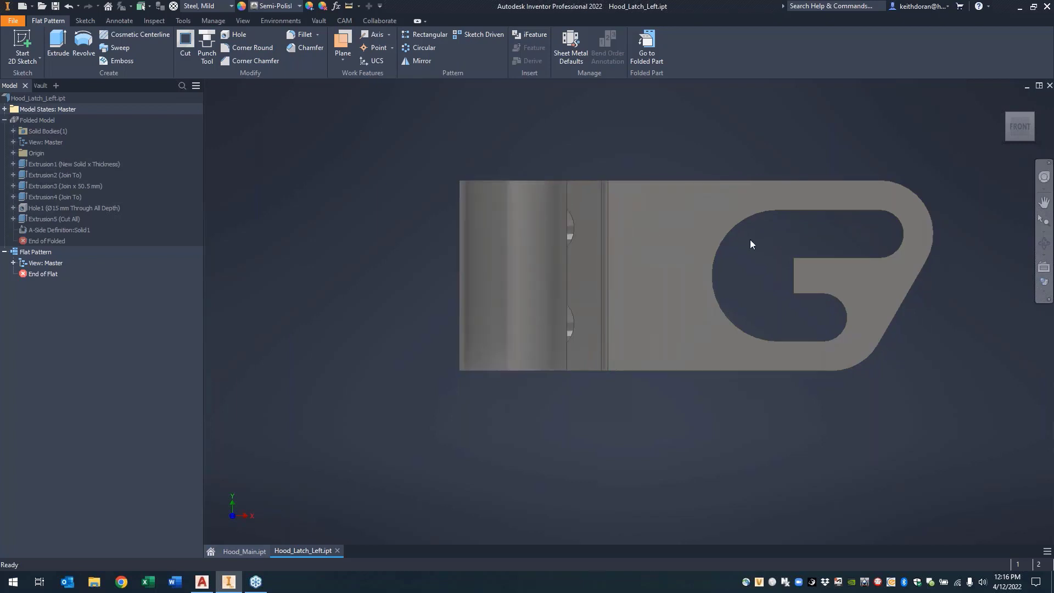
left_click(68, 6)
left_click(5, 120)
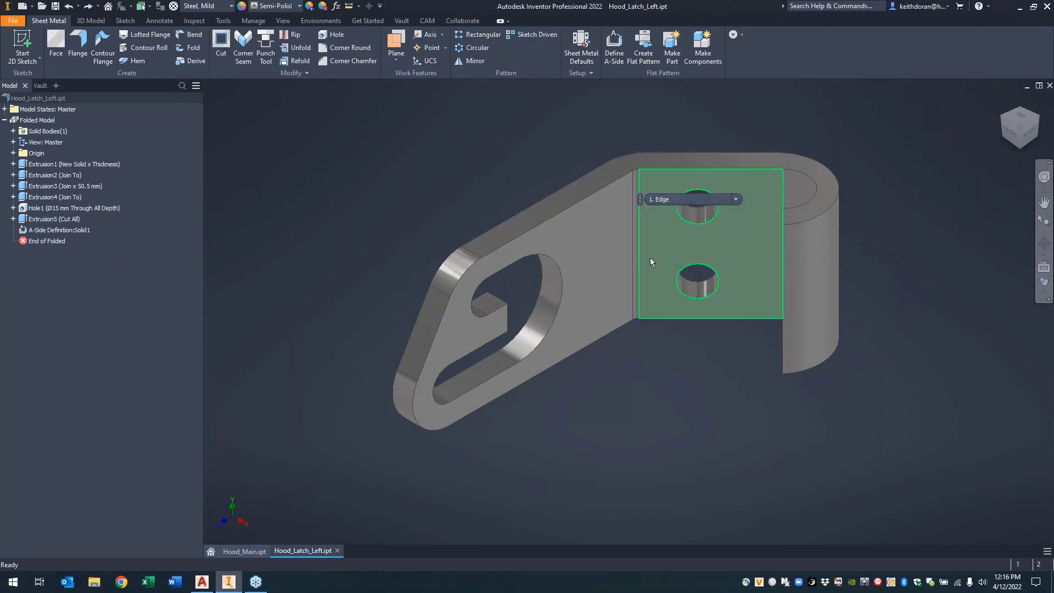
Step: Measure the inner and outer bend radii where the slotted plate meets the plate with the two holes
right_click(601, 123)
left_click(607, 136)
scroll(655, 185, "up", 5)
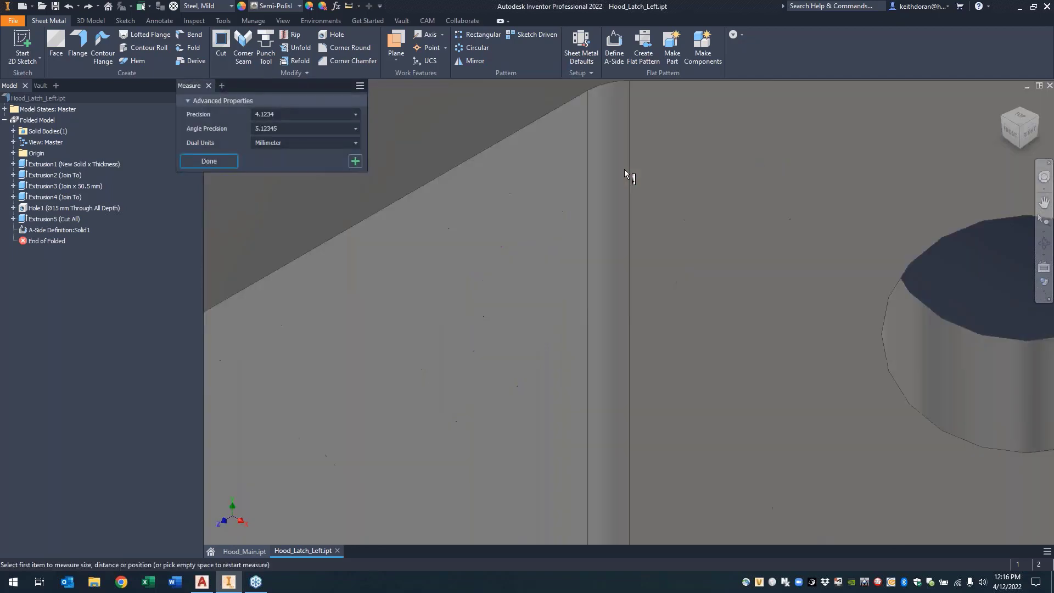
scroll(614, 114, "down", 5)
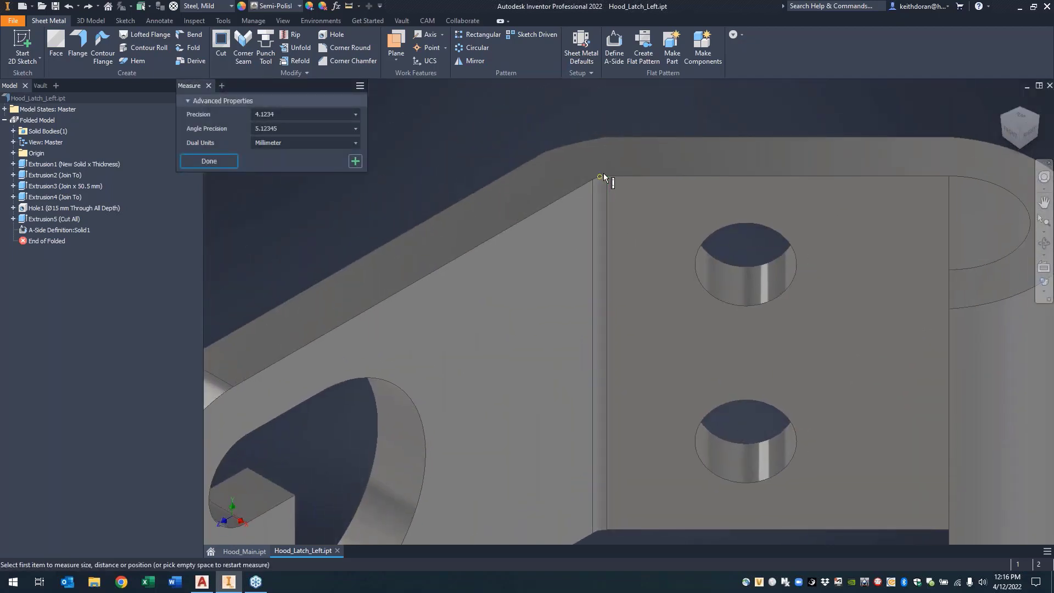
scroll(600, 178, "up", 5)
left_click(583, 173)
scroll(529, 170, "down", 5)
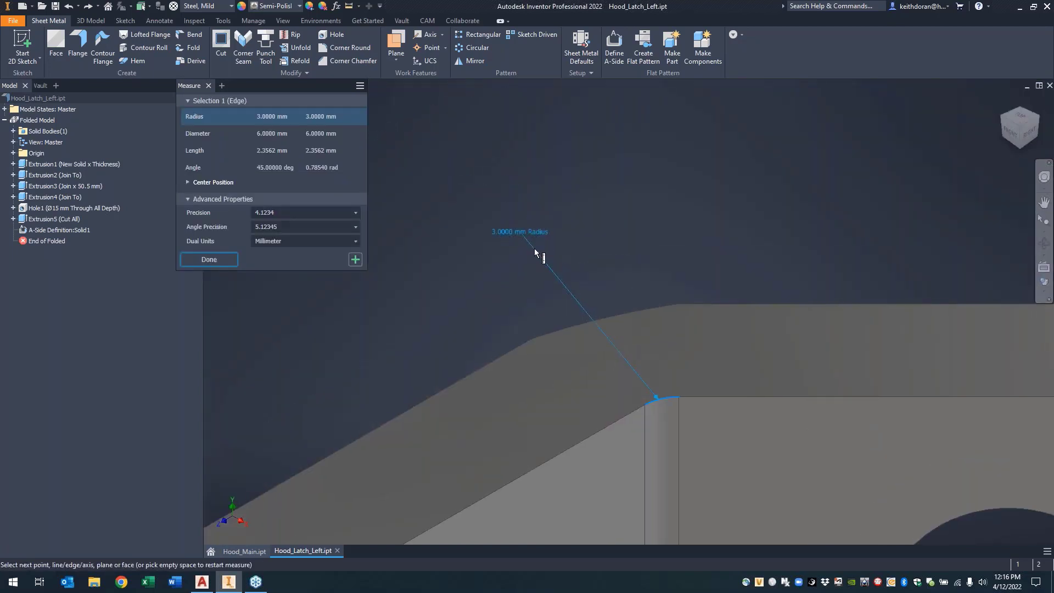
left_click(560, 332)
scroll(597, 239, "down", 5)
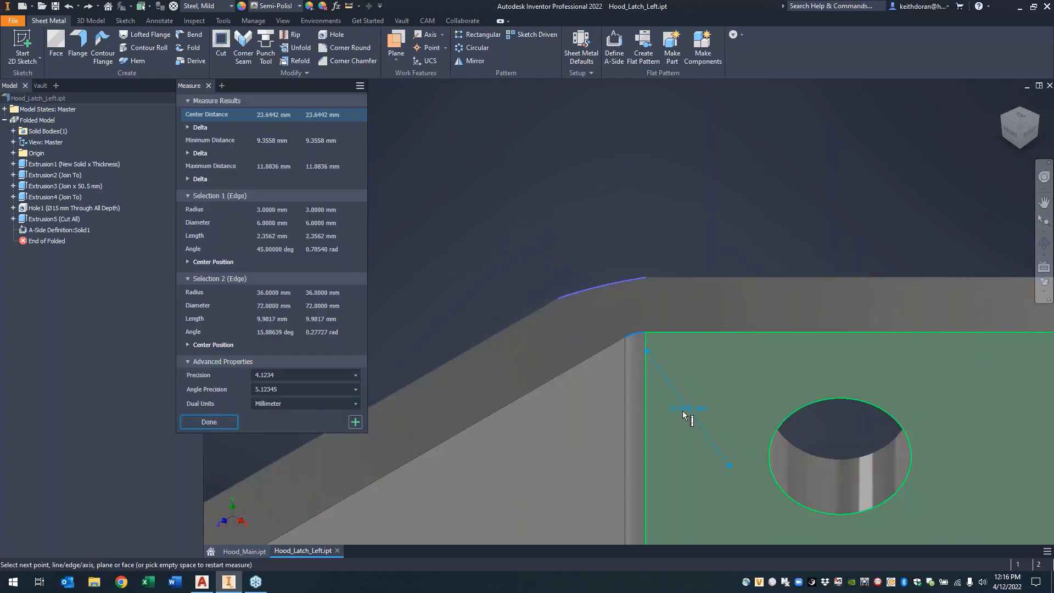
left_click(594, 272)
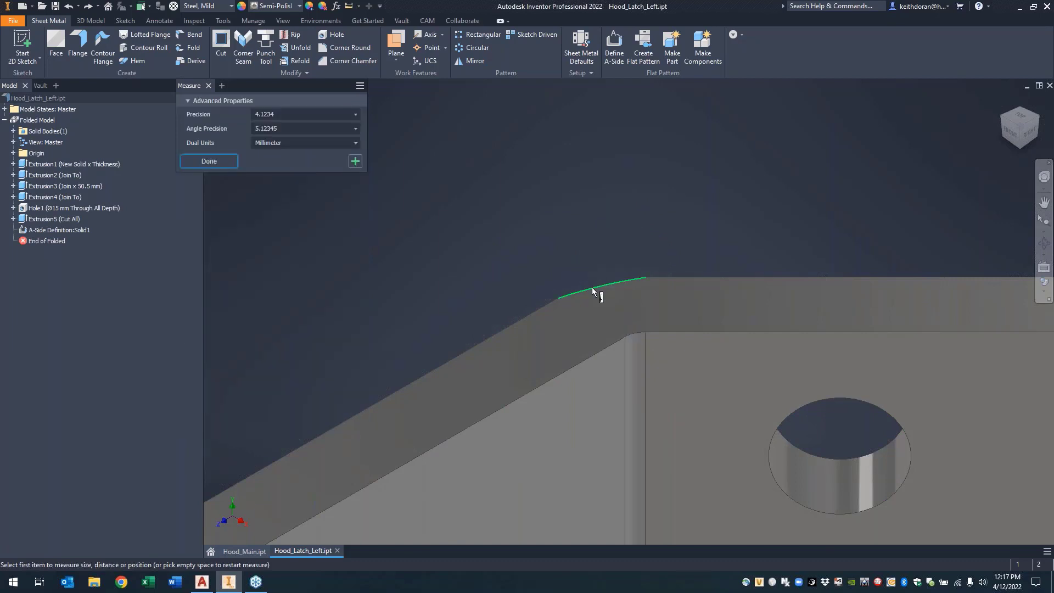
left_click(592, 286)
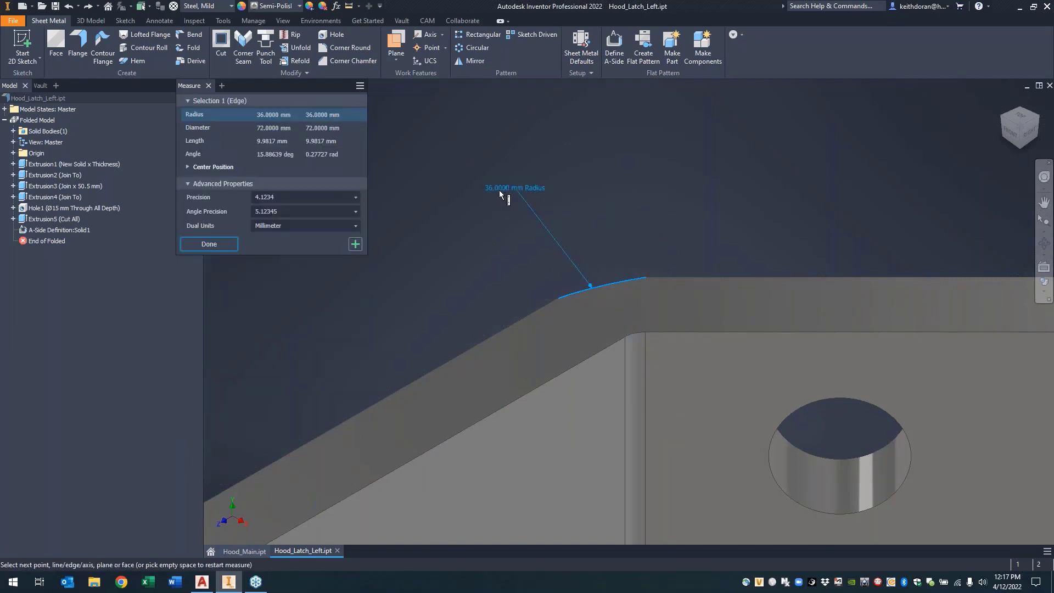
scroll(499, 190, "down", 3)
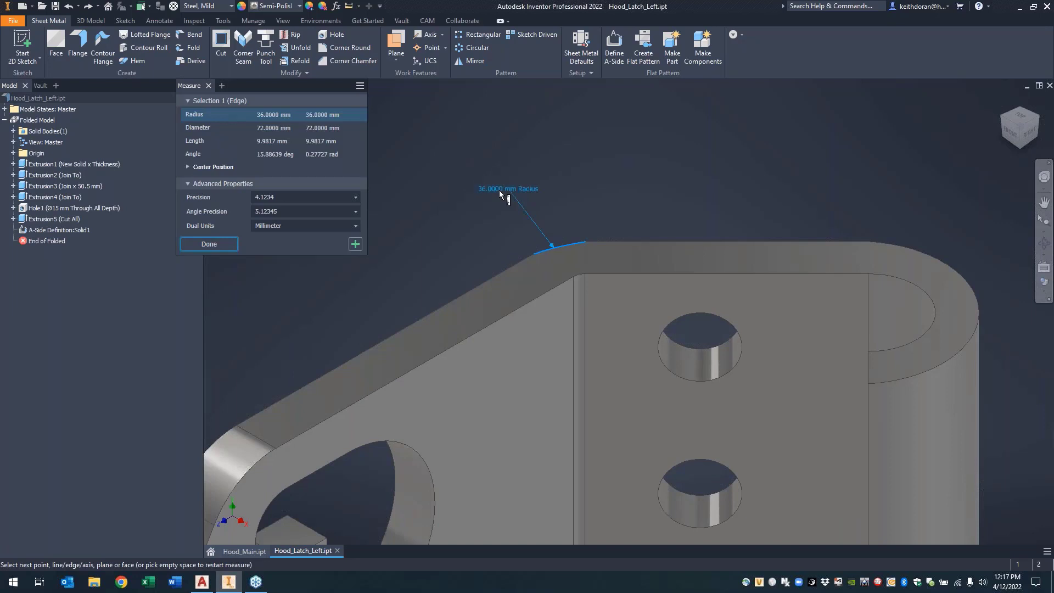
Step: Measure the material thickness between the inner and outer straight edges of the plate with the two holes
right_click(698, 165)
left_click(697, 208)
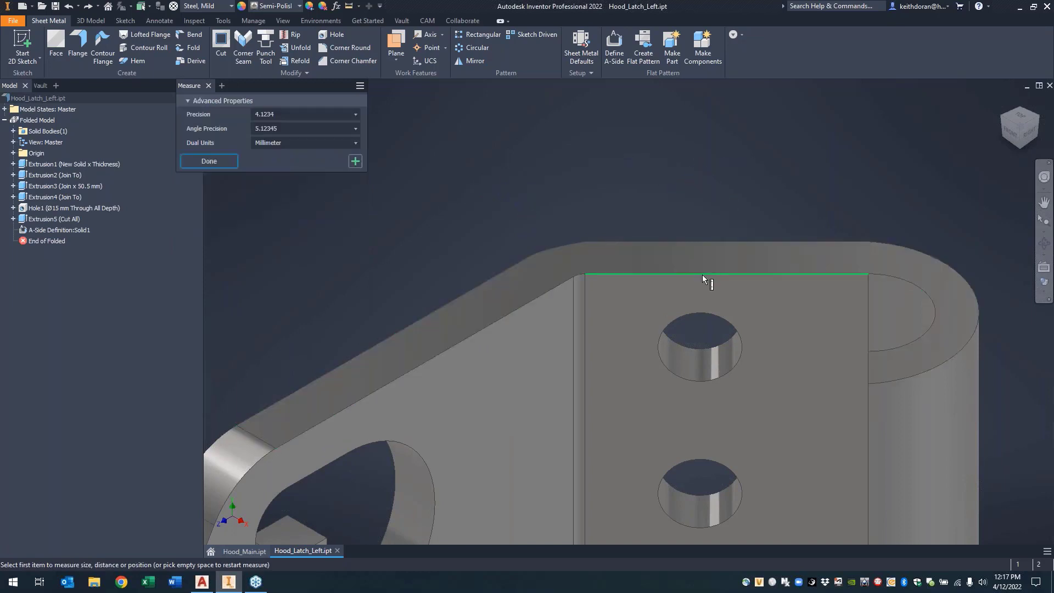
left_click(702, 275)
left_click(701, 242)
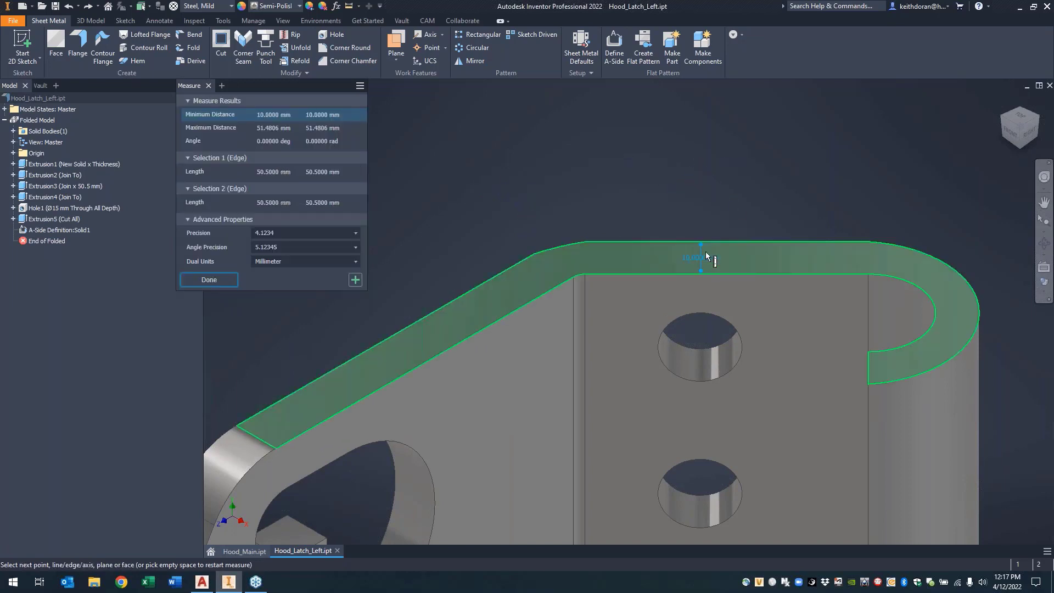
Step: Measure the inner and outer radii of the latch's curved hook, then end the measurement
right_click(794, 161)
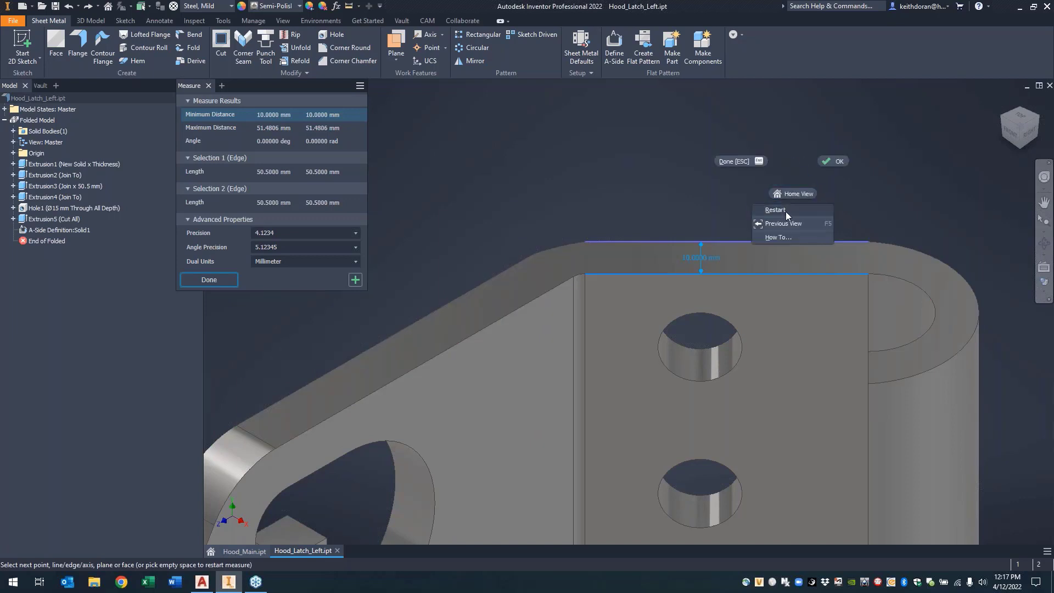
left_click(785, 212)
left_click(910, 285)
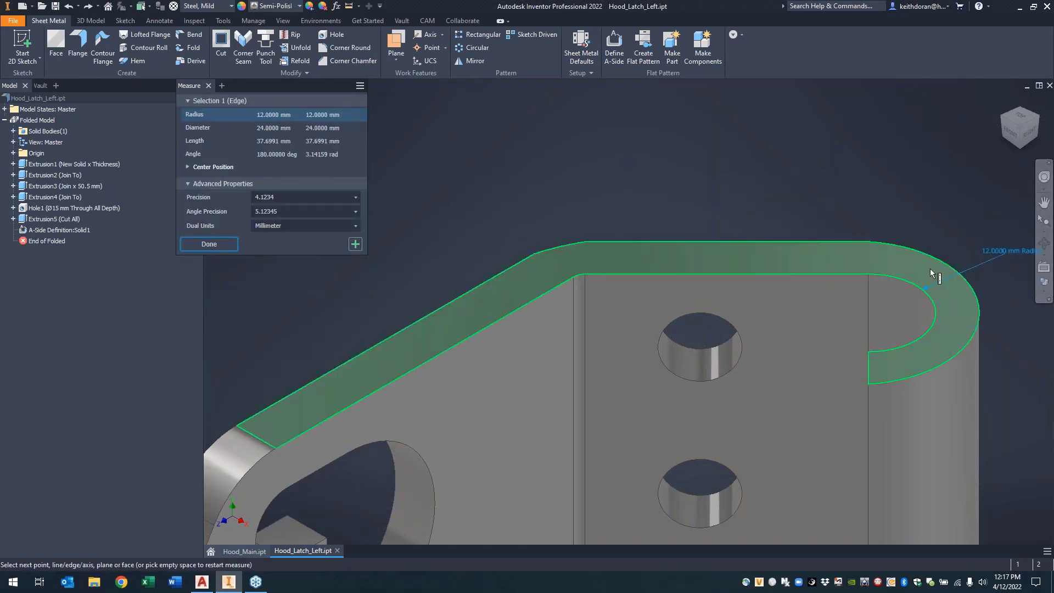
right_click(928, 254)
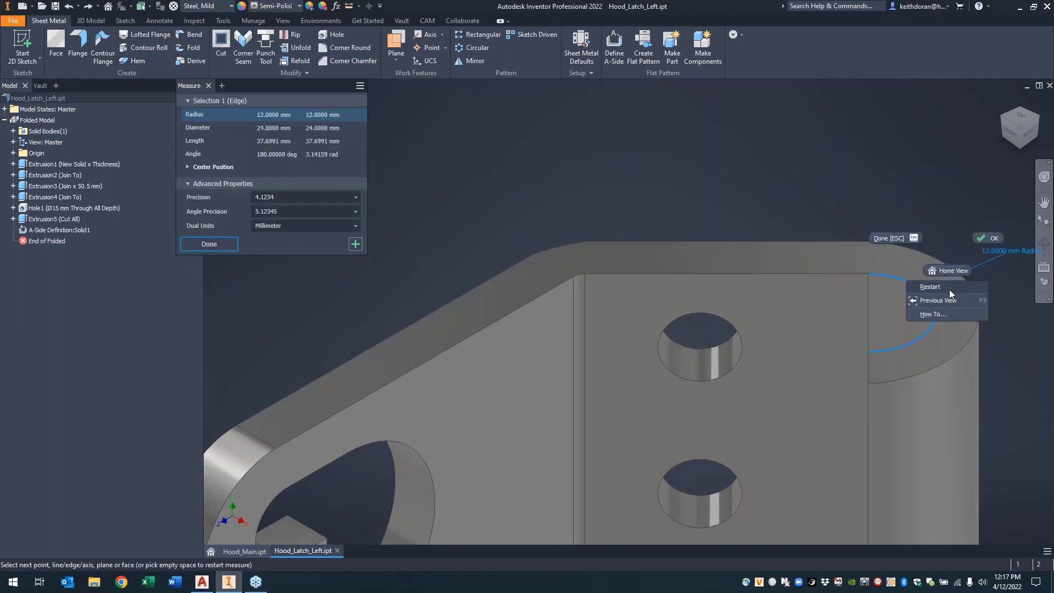
left_click(949, 289)
left_click(948, 264)
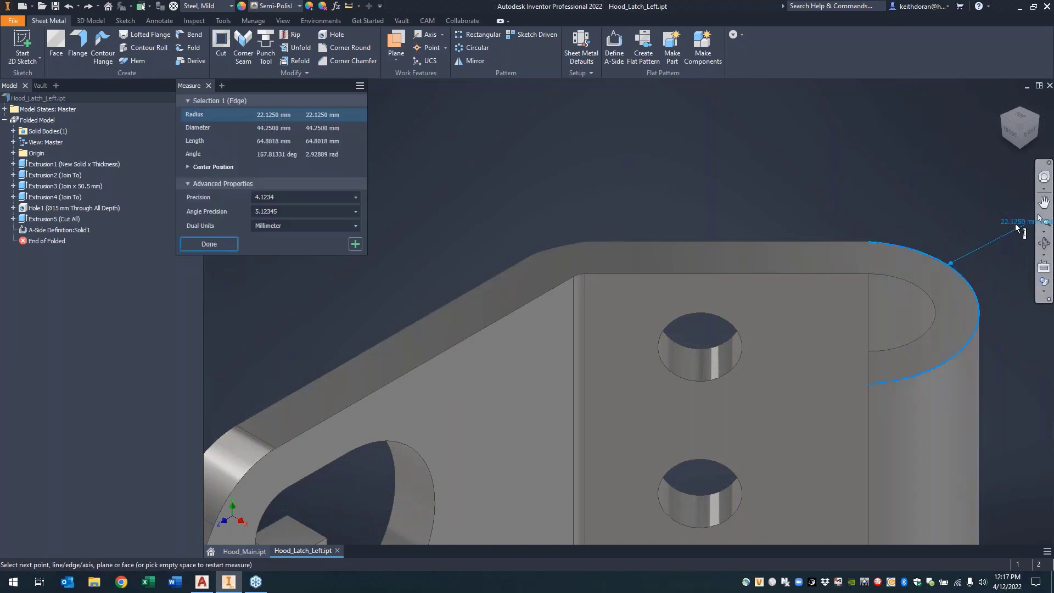
left_click(939, 144)
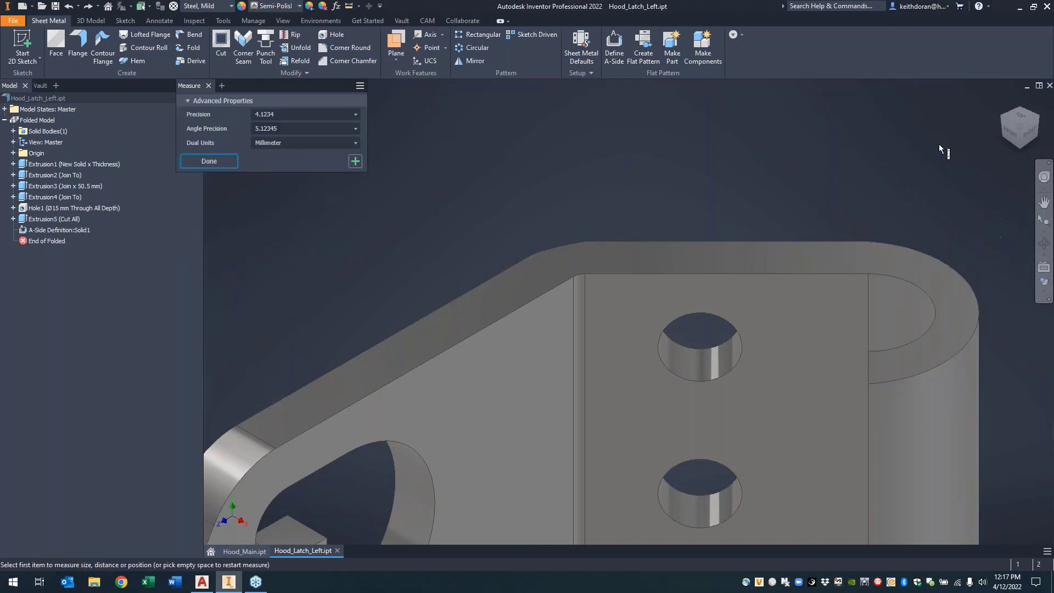
key("Escape")
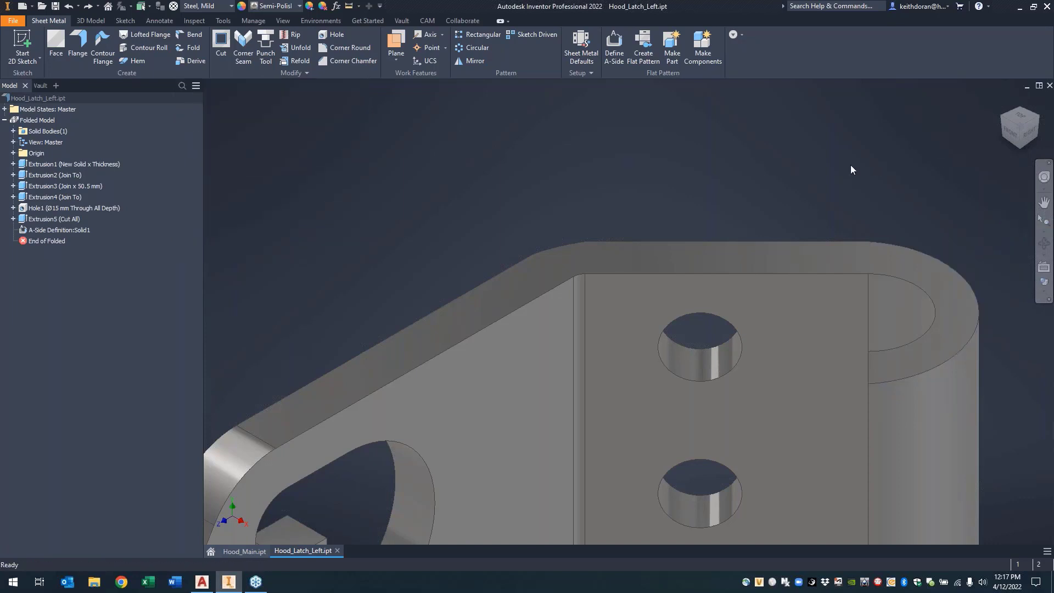
Step: Open the sketch of the 45-degree bend extrusion and delete the outer arc's 36 mm radius dimension
left_click(1021, 116)
scroll(807, 383, "up", 5)
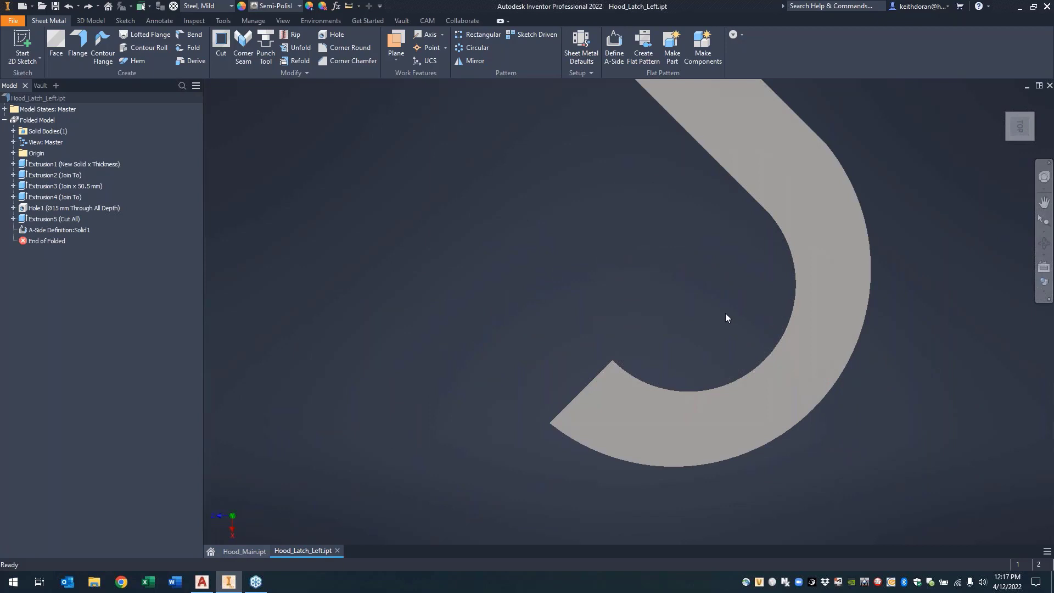
scroll(722, 310, "down", 5)
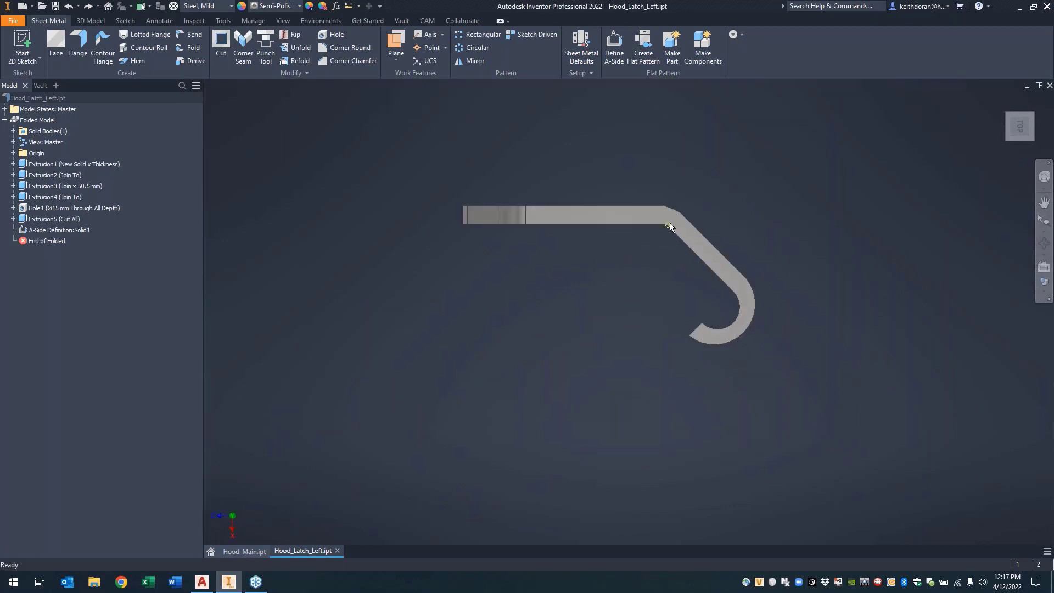
scroll(684, 184, "up", 5)
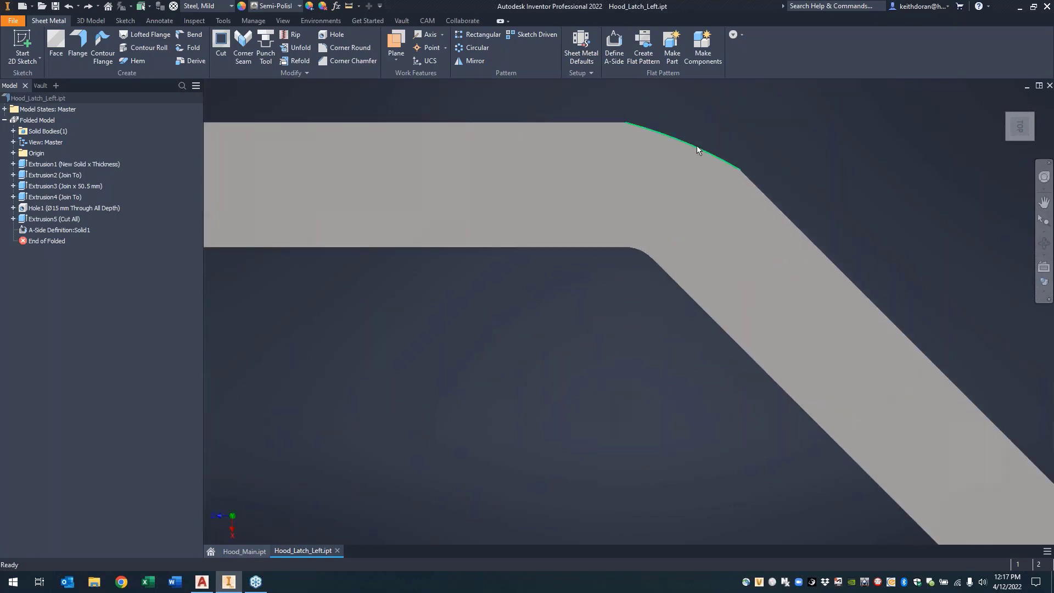
mouse_move(697, 146)
scroll(824, 127, "down", 5)
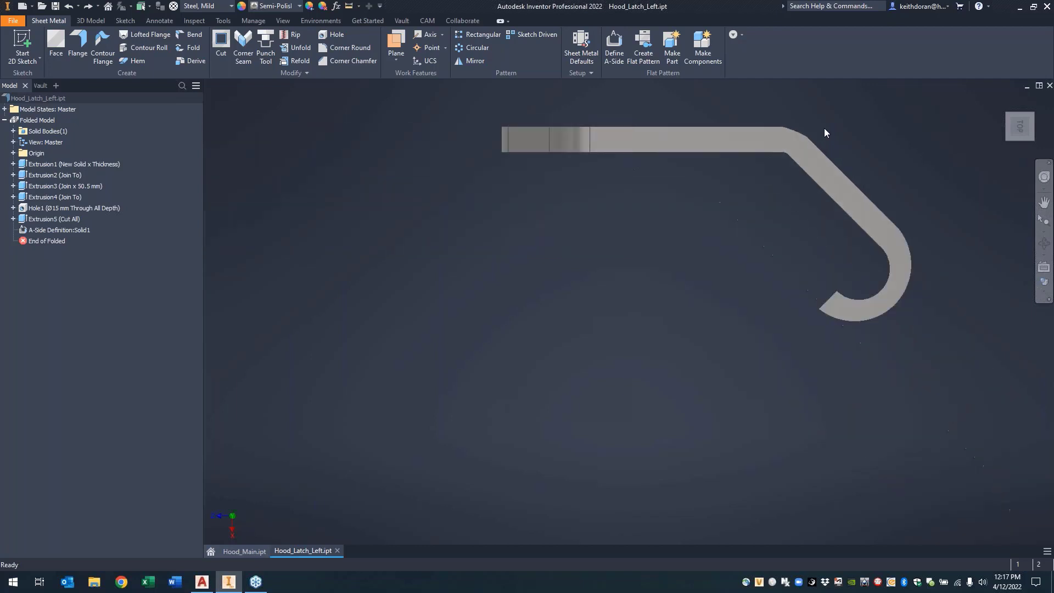
left_click(75, 175)
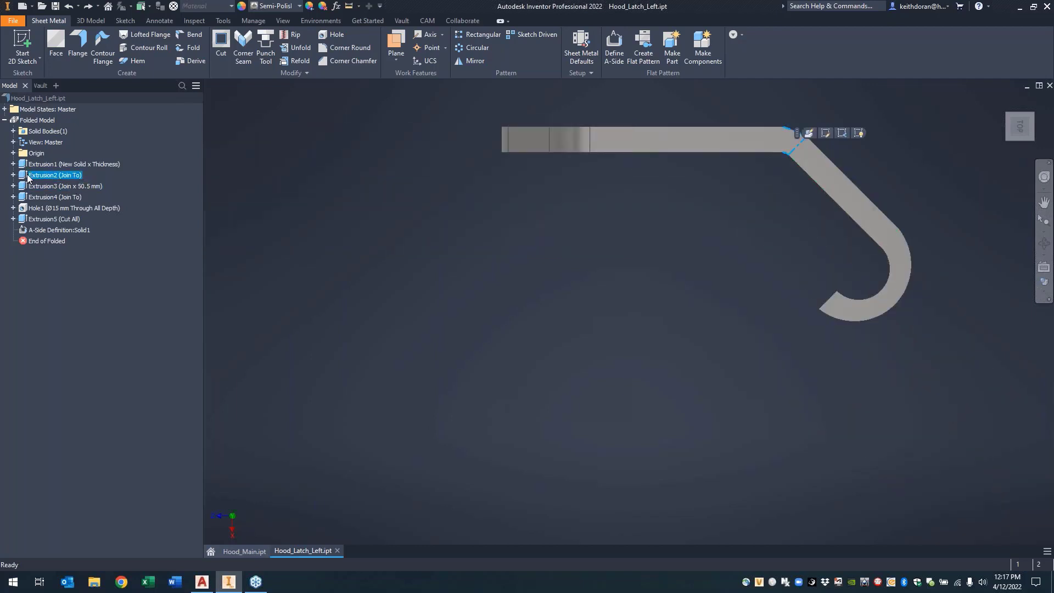
left_click(13, 174)
double_click(48, 186)
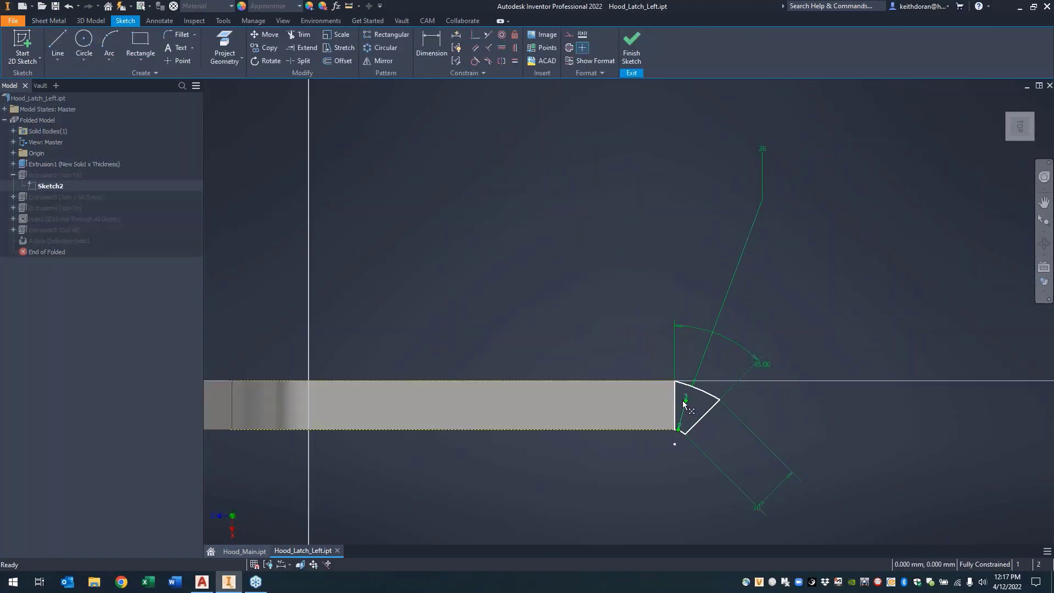
left_click(764, 151)
key("Delete")
Step: Try to make the bend's outer arc concentric with its inner arc
scroll(741, 334, "up", 3)
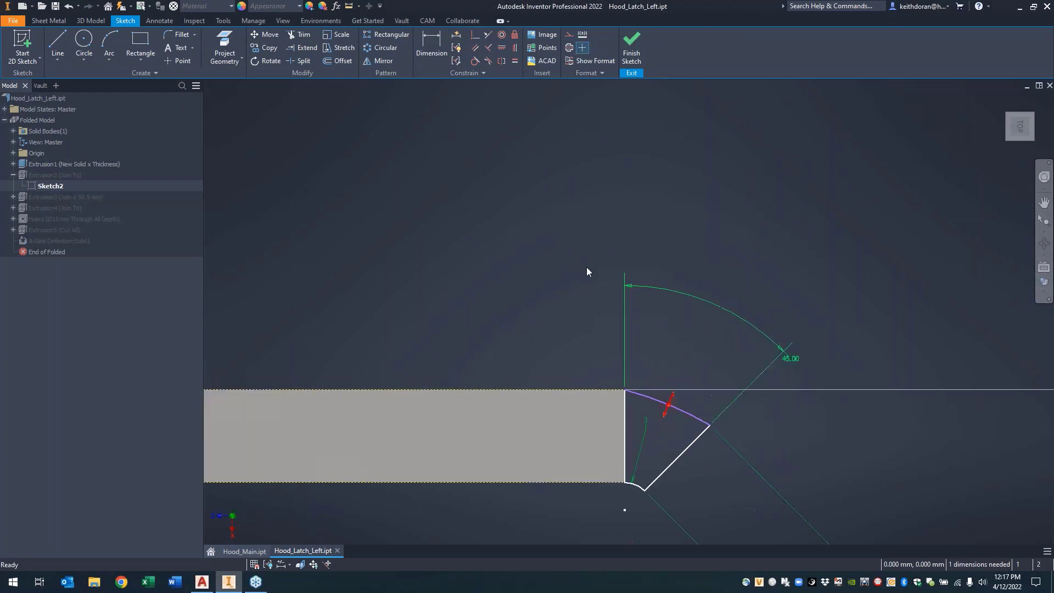
left_click(501, 35)
left_click(712, 426)
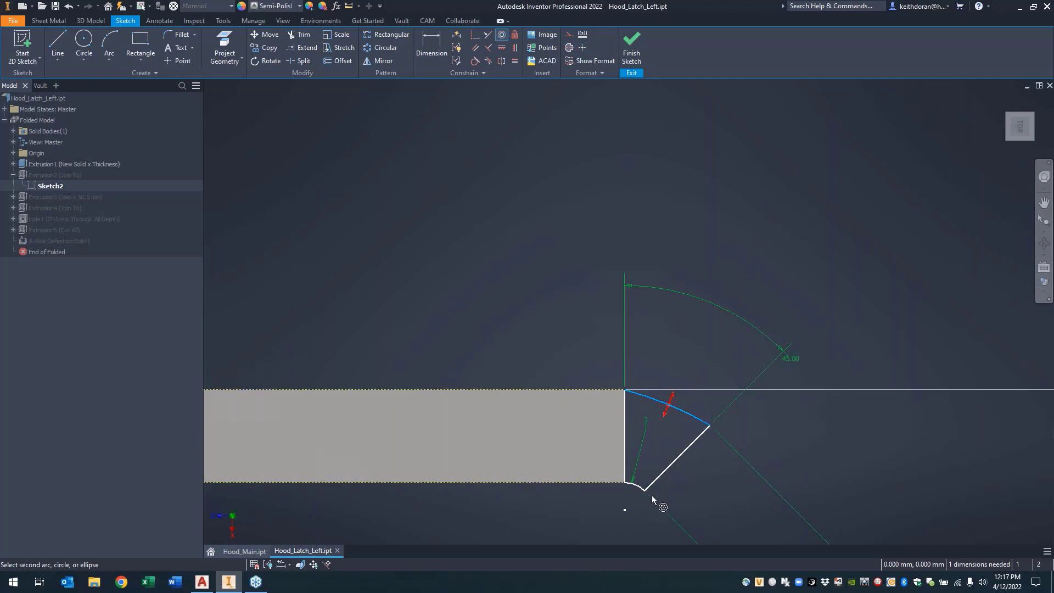
left_click(646, 491)
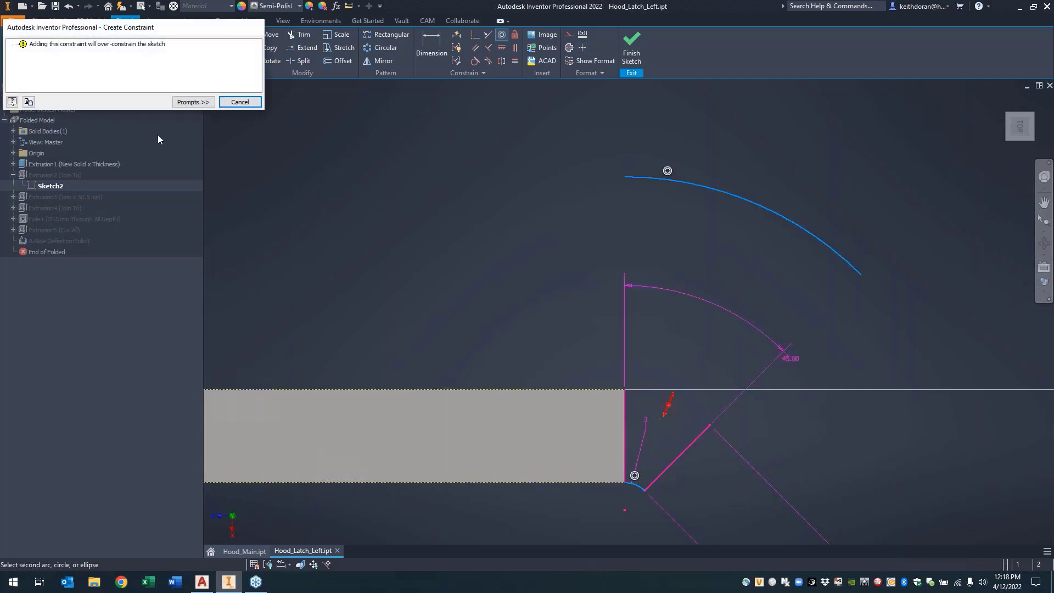
left_click(240, 102)
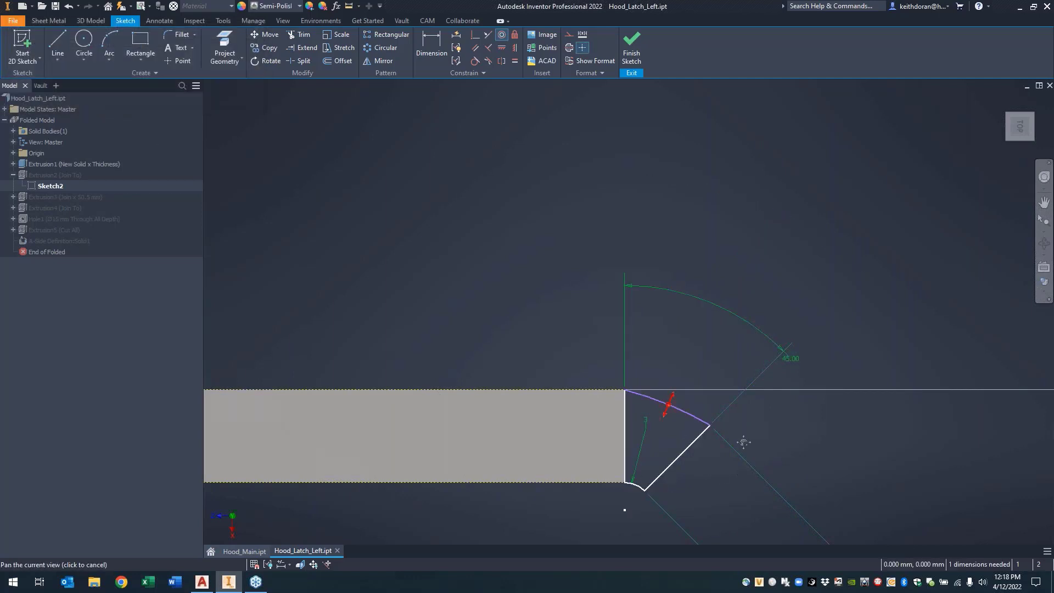
Step: Reshape the bend's outer arc freehand and try to make its centre point coincident with the inner arc's centre
middle_click_drag(741, 438, 675, 276)
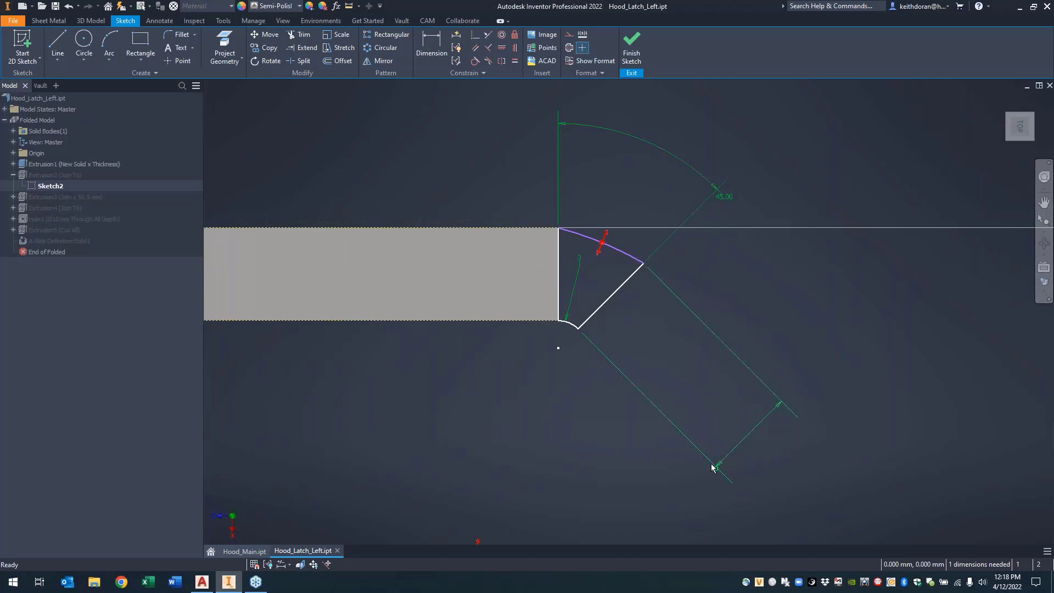
mouse_move(598, 241)
left_mouse_down()
mouse_move(617, 206)
mouse_move(609, 241)
left_mouse_up()
left_click(475, 35)
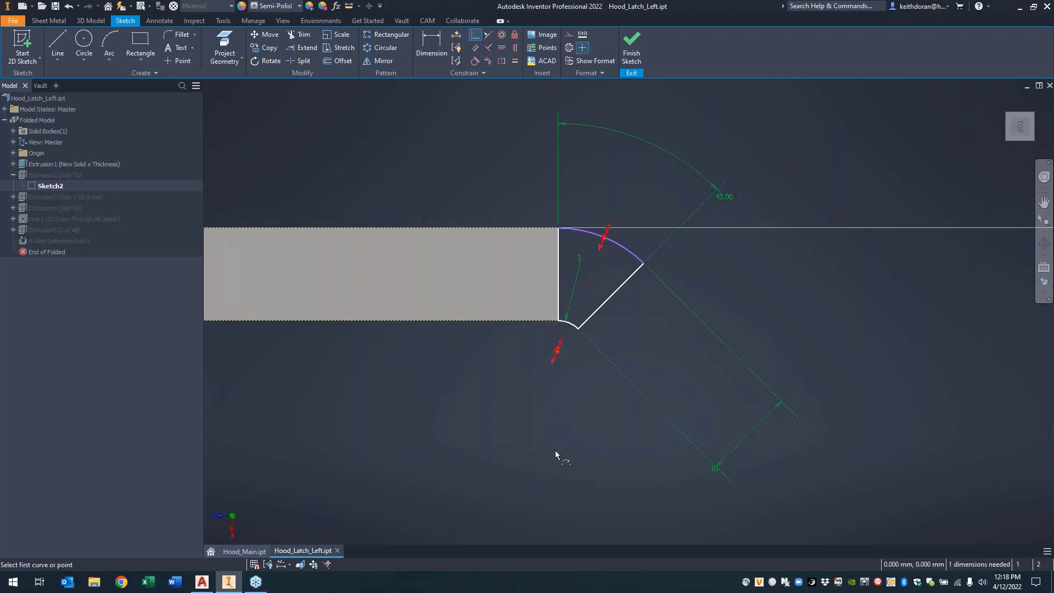
left_click(557, 354)
left_click(557, 350)
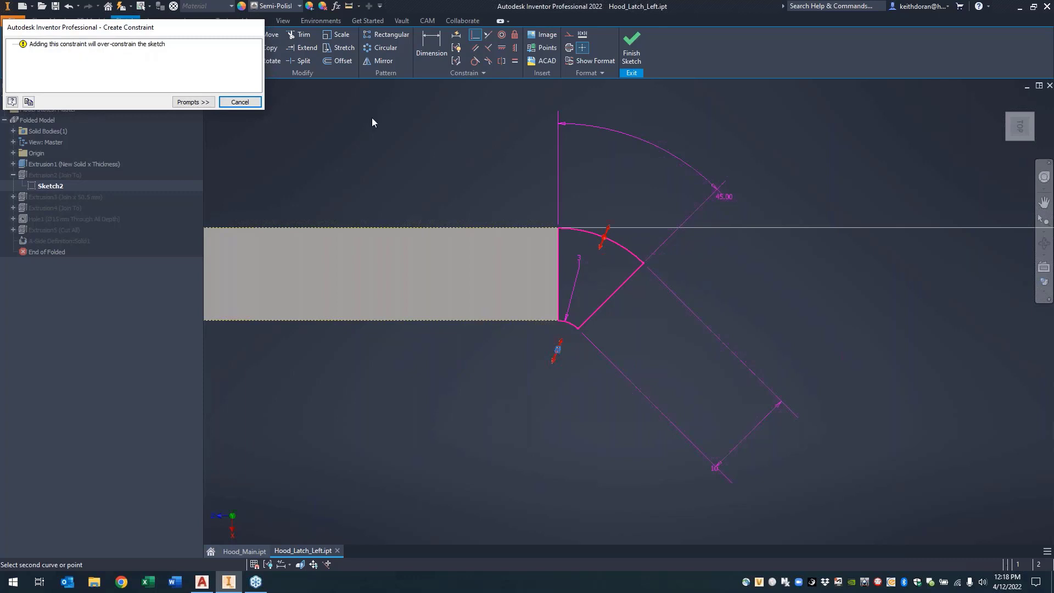
key("Escape")
Step: Dimension the bend's outer arc radius as the inner radius dimension plus the 10 mm thickness dimension and finish the sketch
key("d")
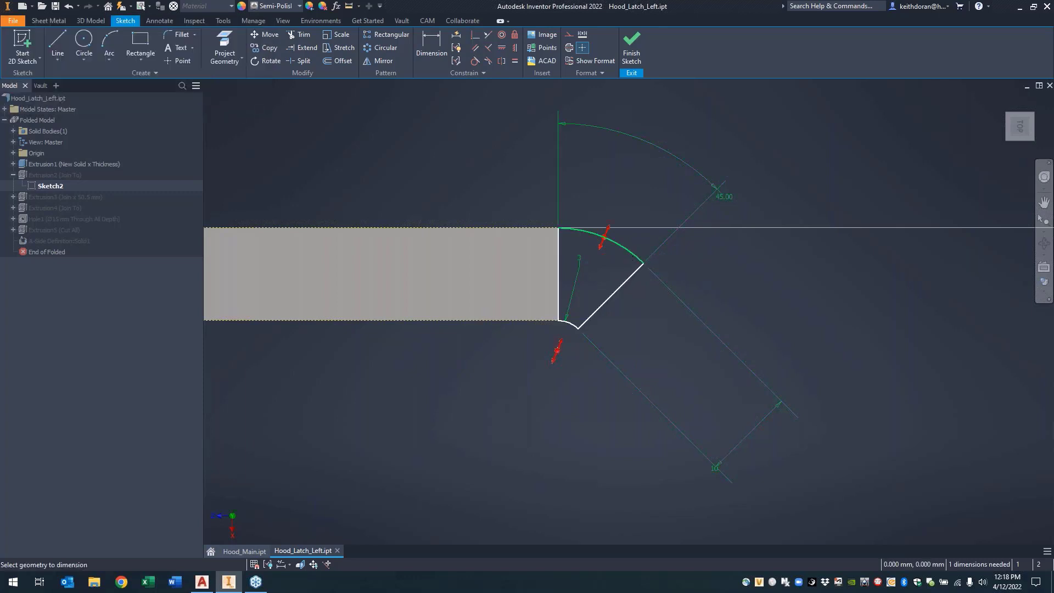
left_click(628, 254)
left_click(692, 150)
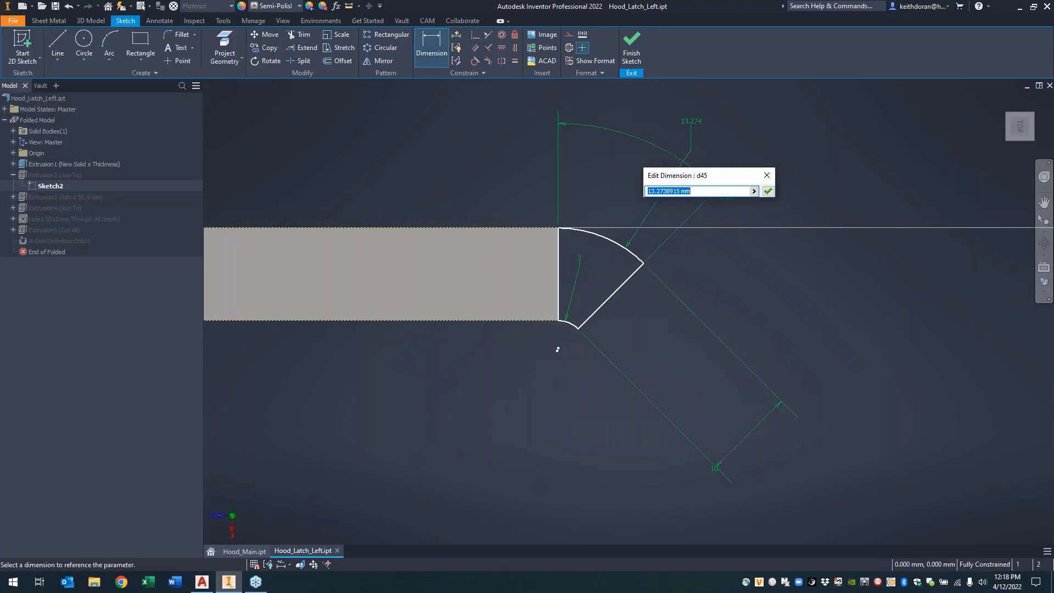
left_click(579, 259)
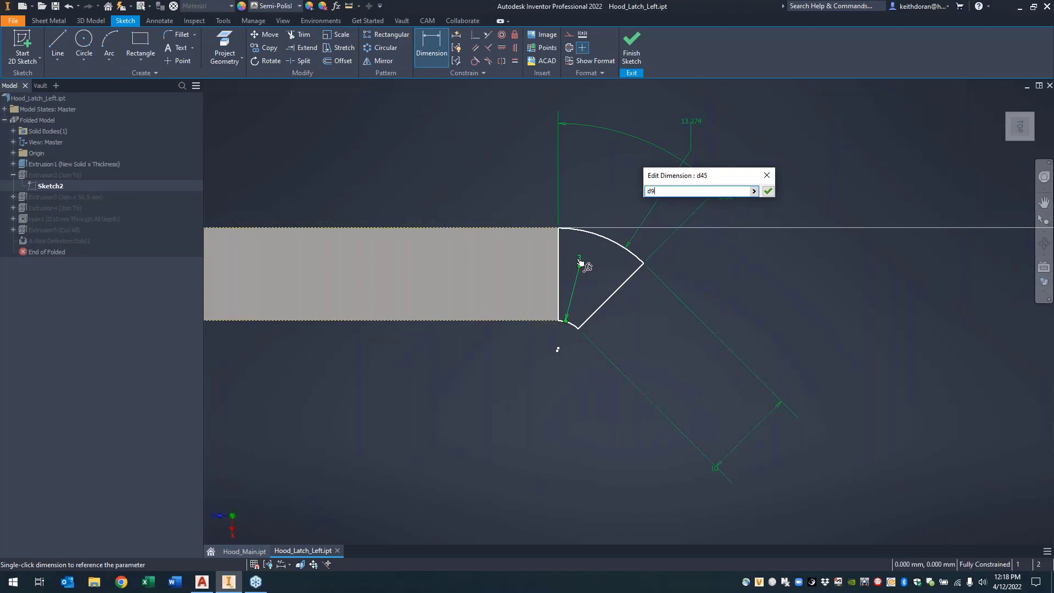
type("+")
left_click(746, 445)
key("Return")
left_click(631, 47)
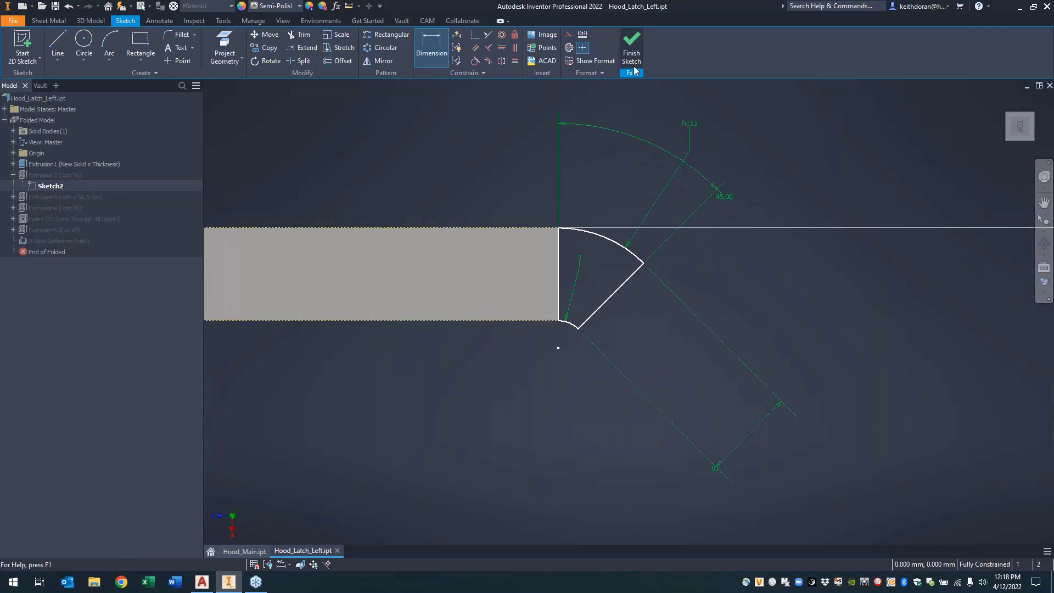
scroll(799, 112, "up", 6)
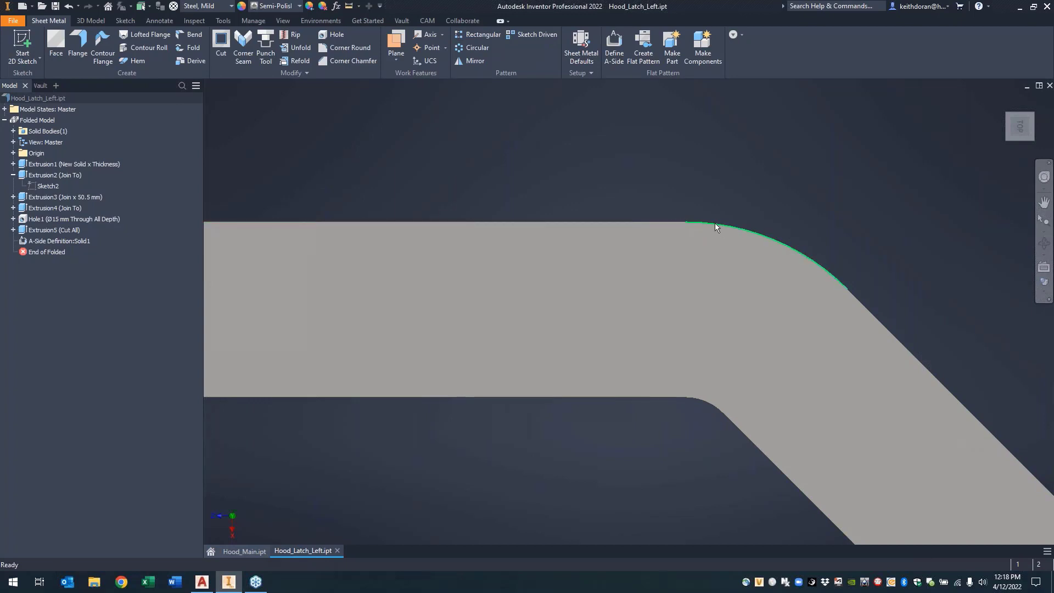
Step: Open the sketch of the hook extrusion and delete the outer arc's radius dimension
scroll(714, 223, "down", 6)
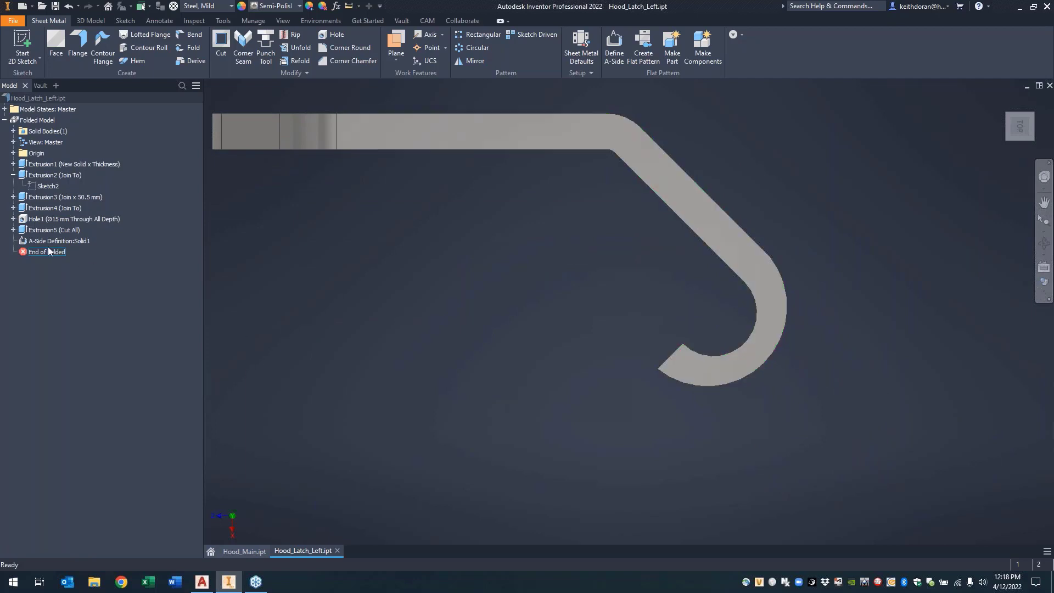
left_click(48, 209)
left_click(14, 207)
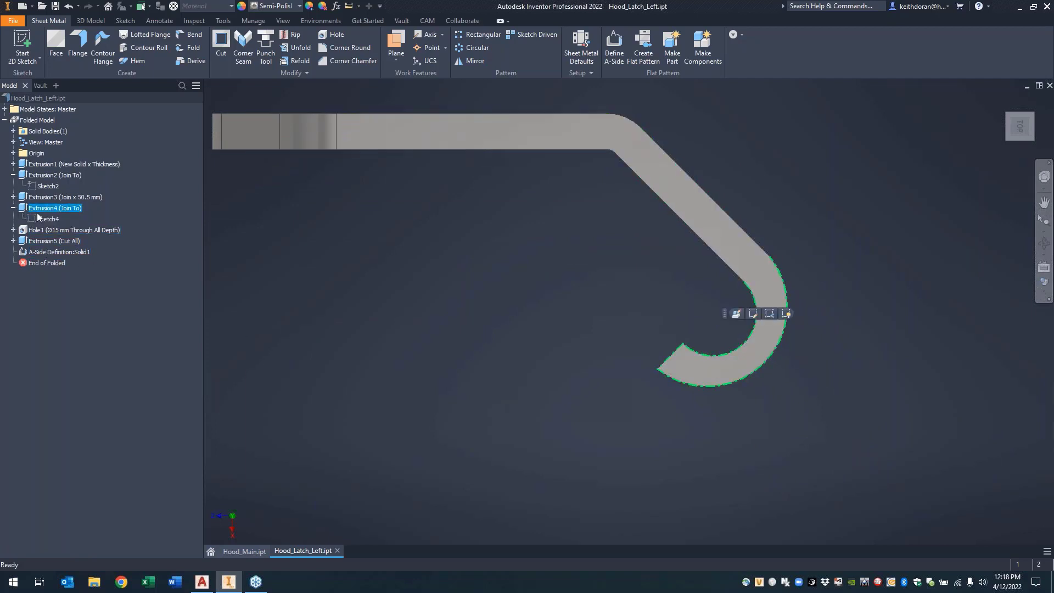
left_click(48, 218)
left_click(708, 375)
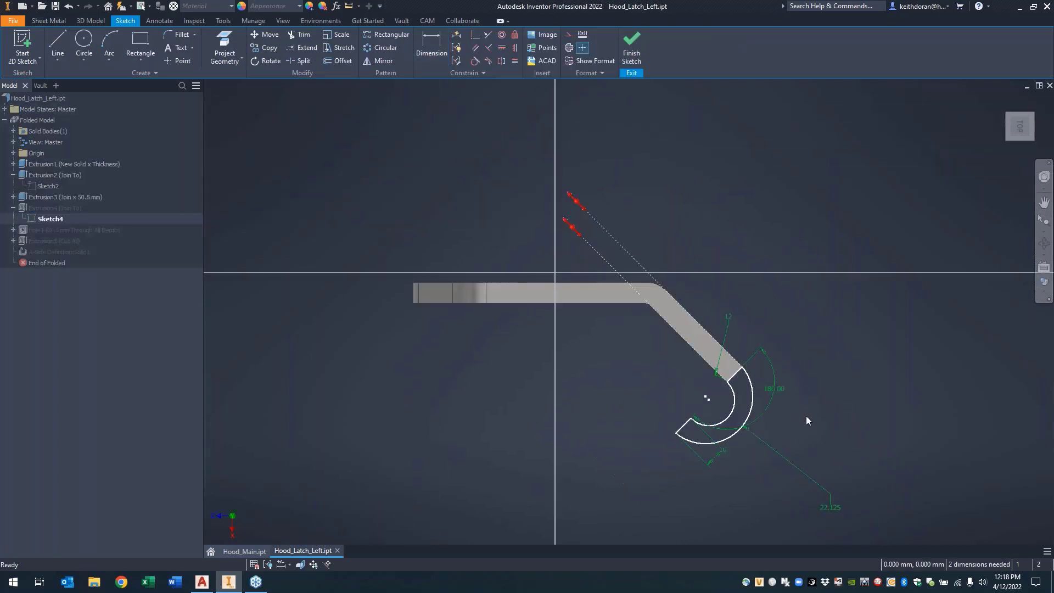
left_click(769, 400)
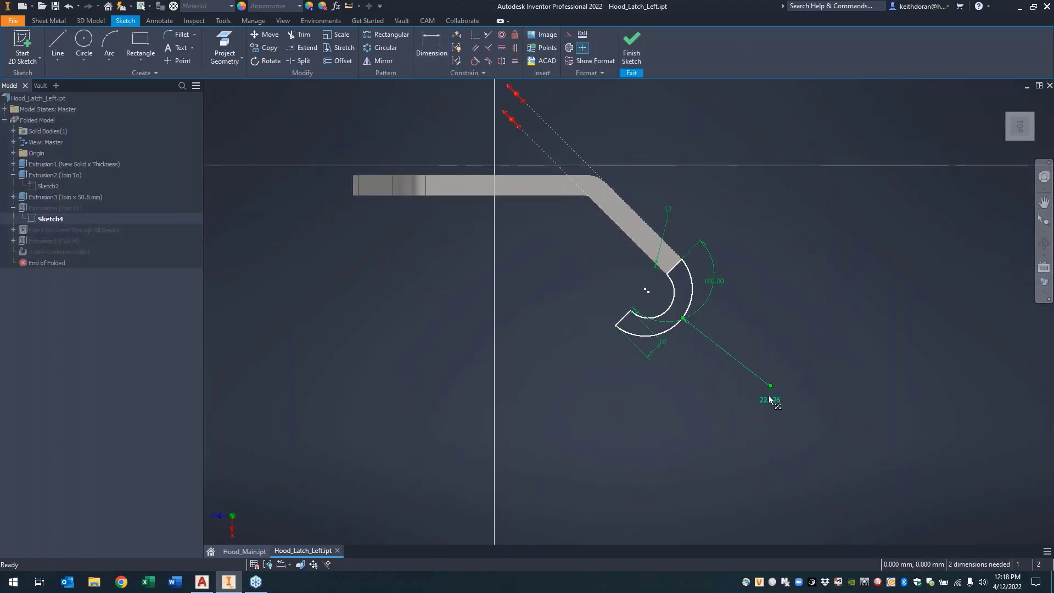
key("Delete")
Step: Try to make the hook's outer arc concentric with its inner arc
scroll(661, 318, "up", 3)
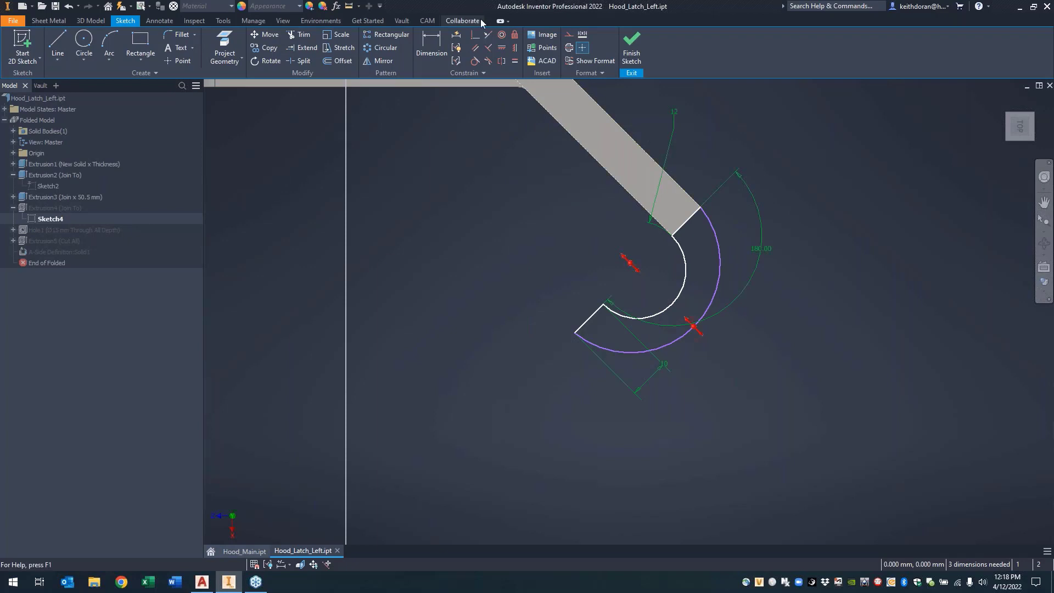
left_click(501, 34)
left_click(685, 270)
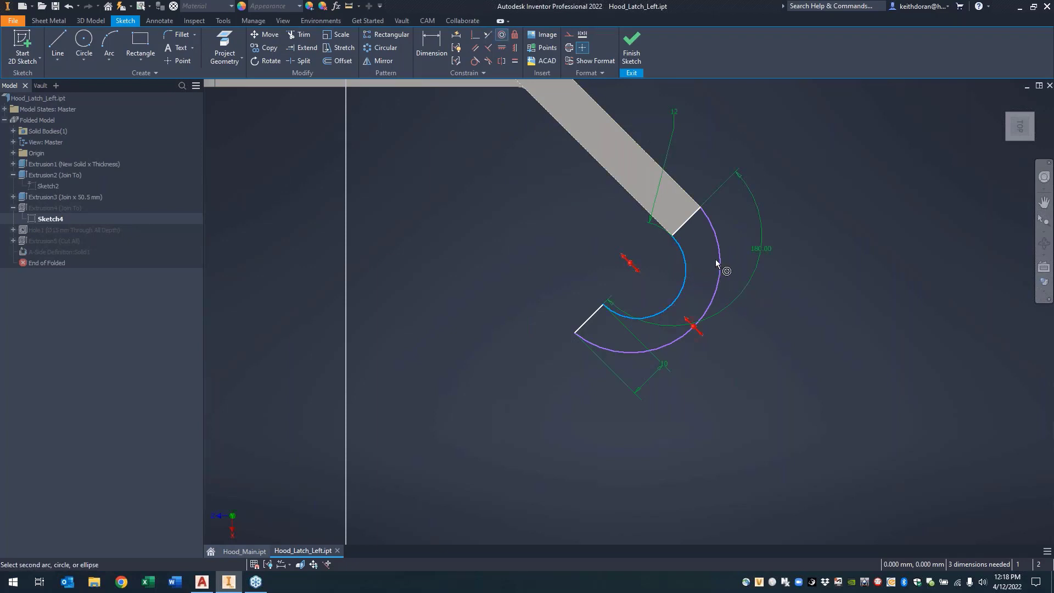
left_click(716, 259)
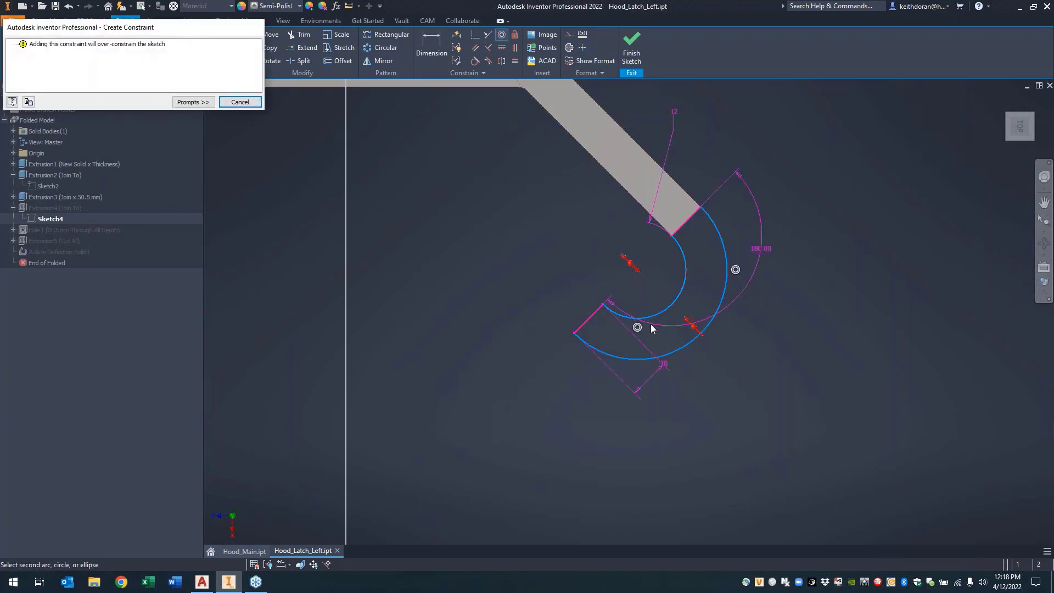
left_click(240, 102)
Step: Dimension the hook's outer arc radius as the 12 mm inner radius dimension plus the 10 mm width dimension and finish the sketch
middle_click_drag(706, 255, 625, 241)
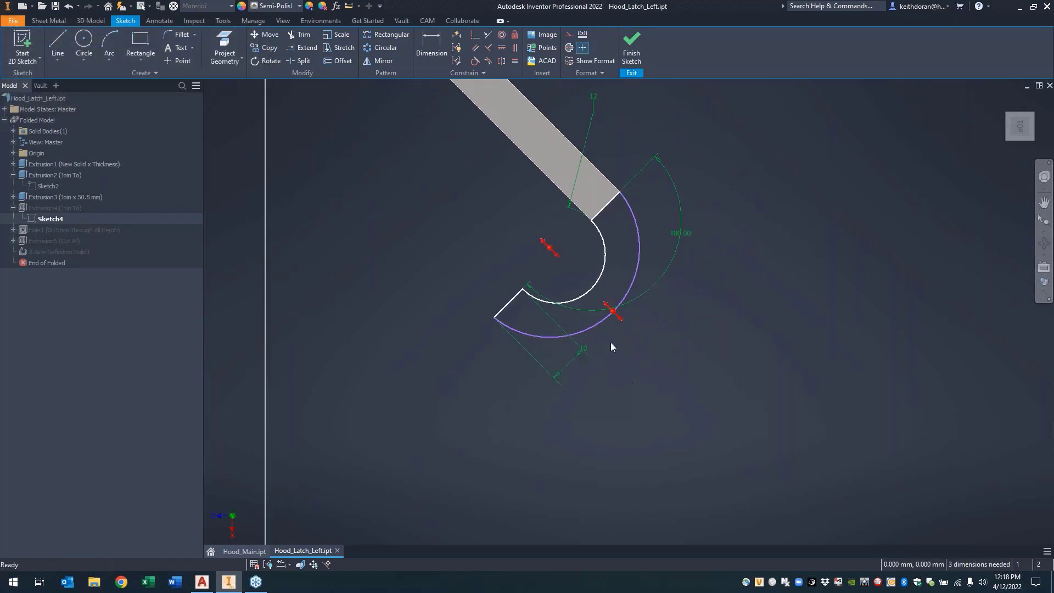
key("d")
left_click(606, 322)
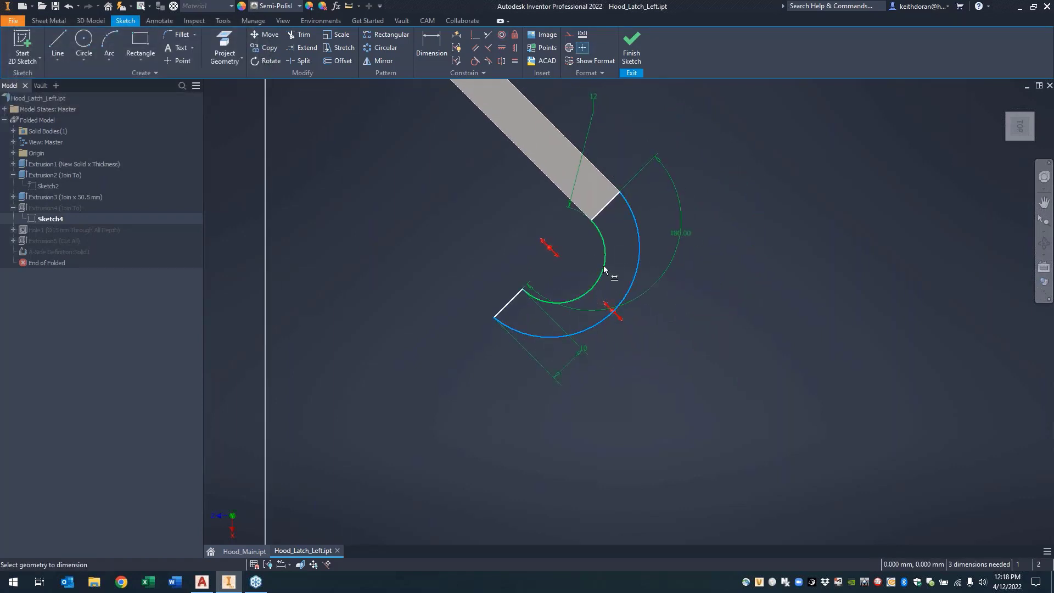
left_click(690, 357)
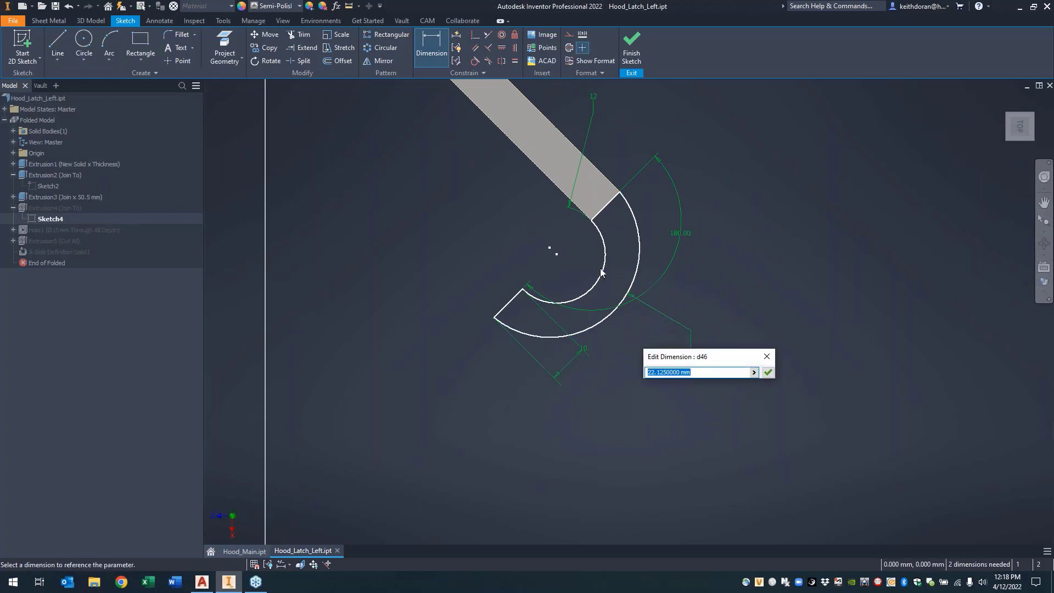
left_click(594, 110)
type("+")
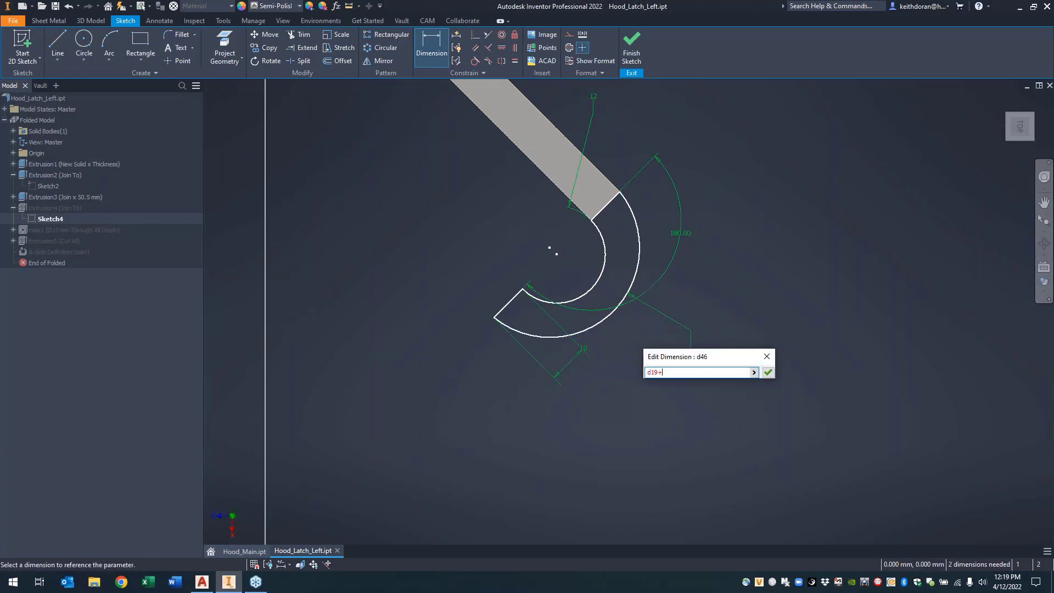
left_click(585, 358)
key("Return")
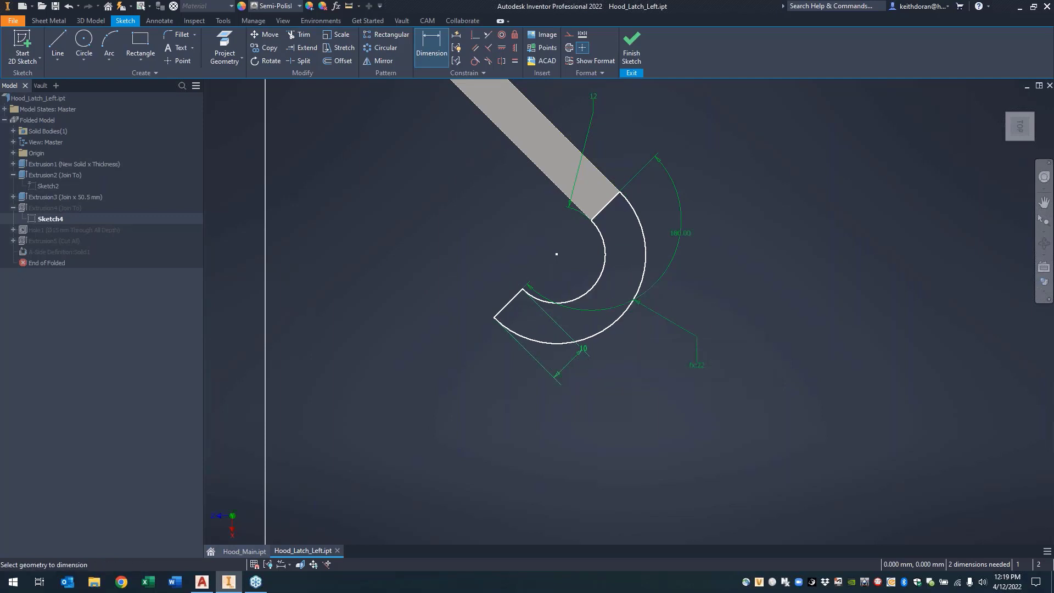
left_click(632, 49)
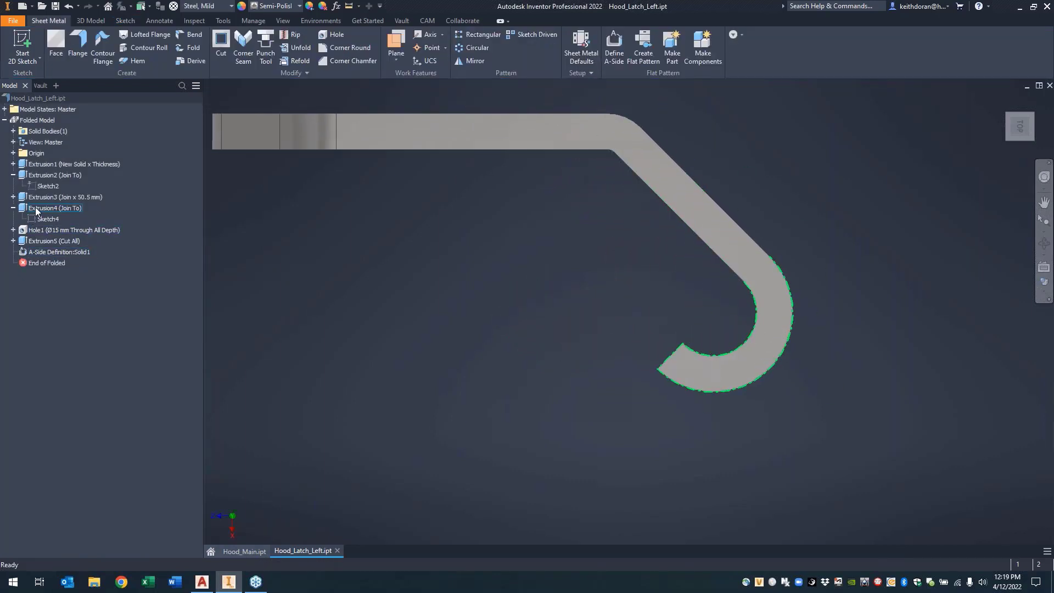
Step: Reopen the hook's sketch, set its 10 mm width dimension to the Thickness parameter and finish the sketch
double_click(46, 219)
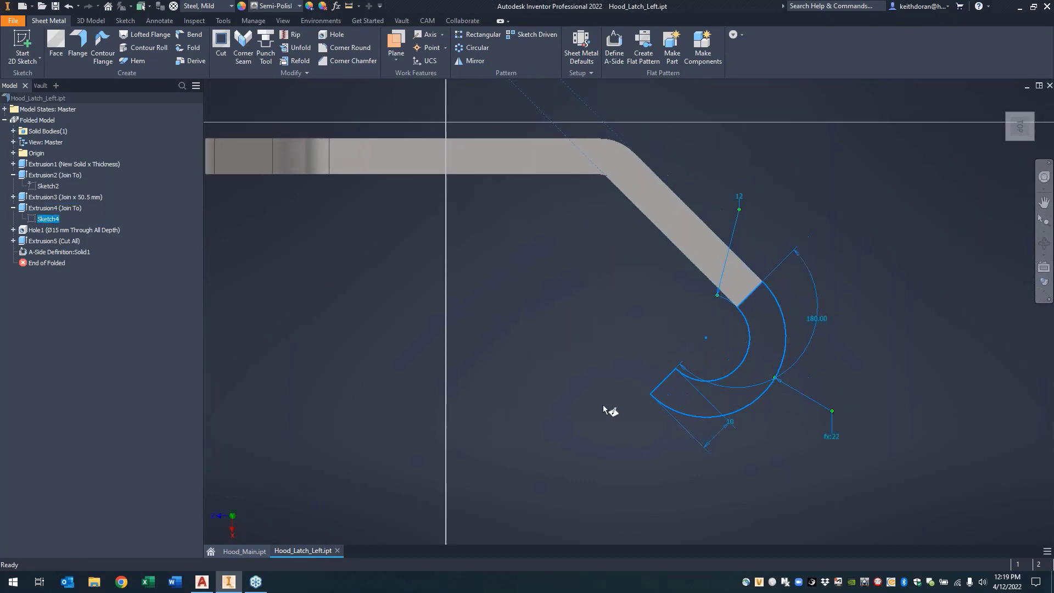
double_click(686, 504)
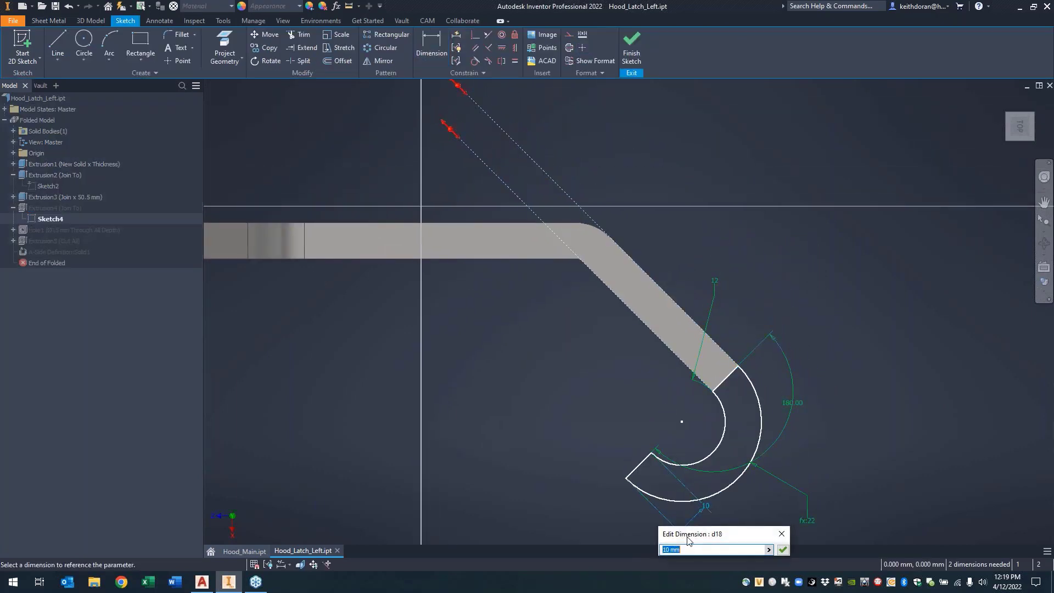
left_click_drag(693, 539, 490, 343)
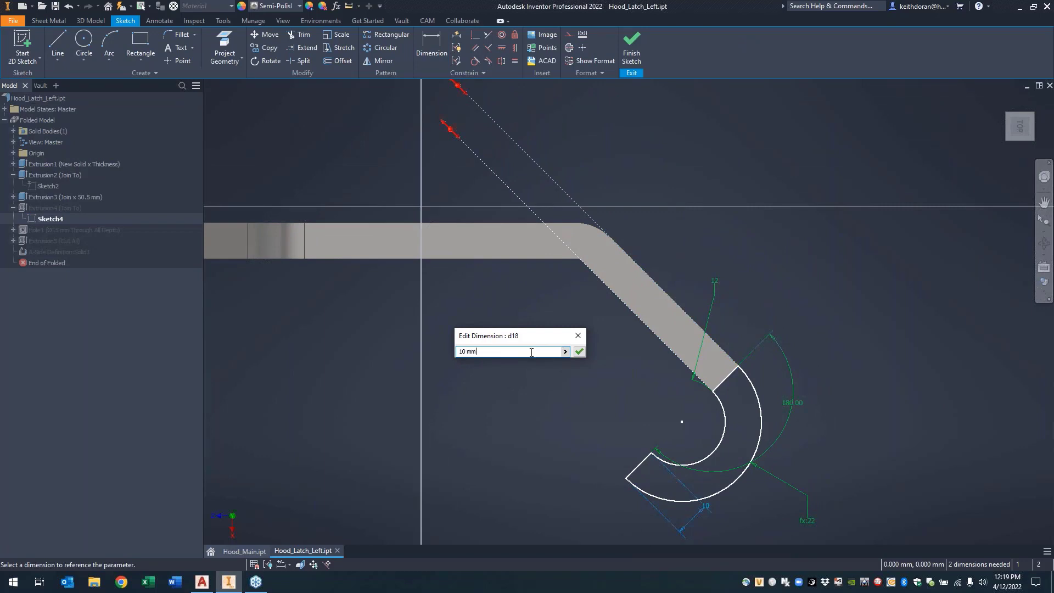
key("BackSpace")
left_click(565, 352)
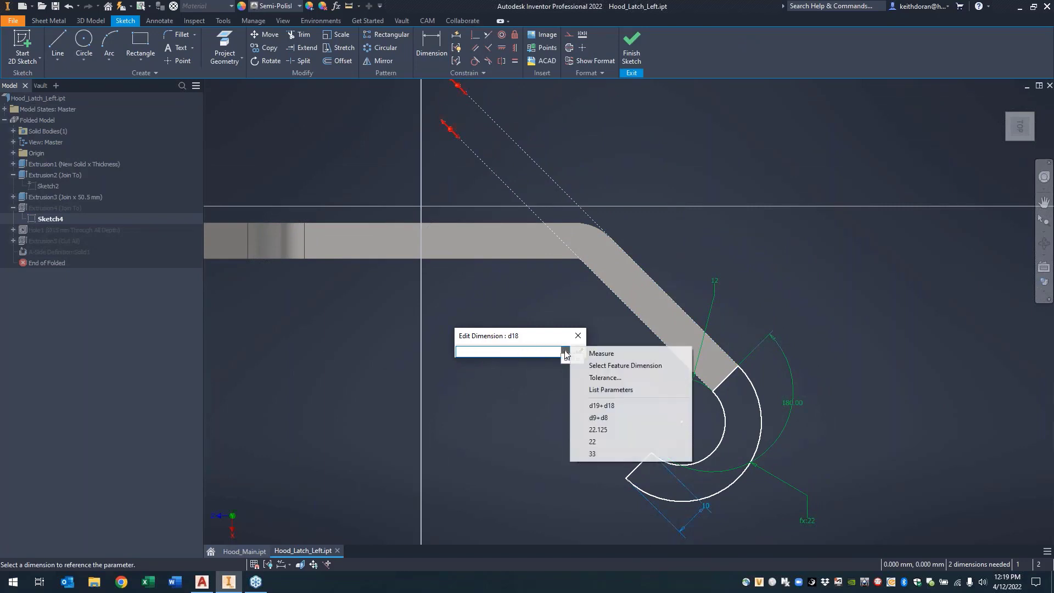
left_click(613, 391)
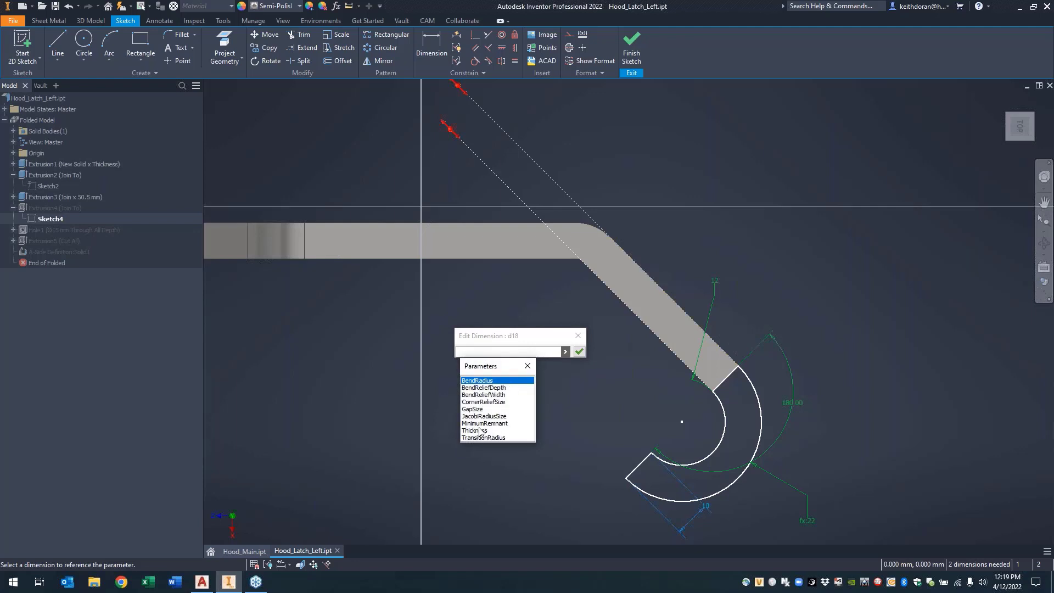
left_click(479, 431)
left_click(579, 351)
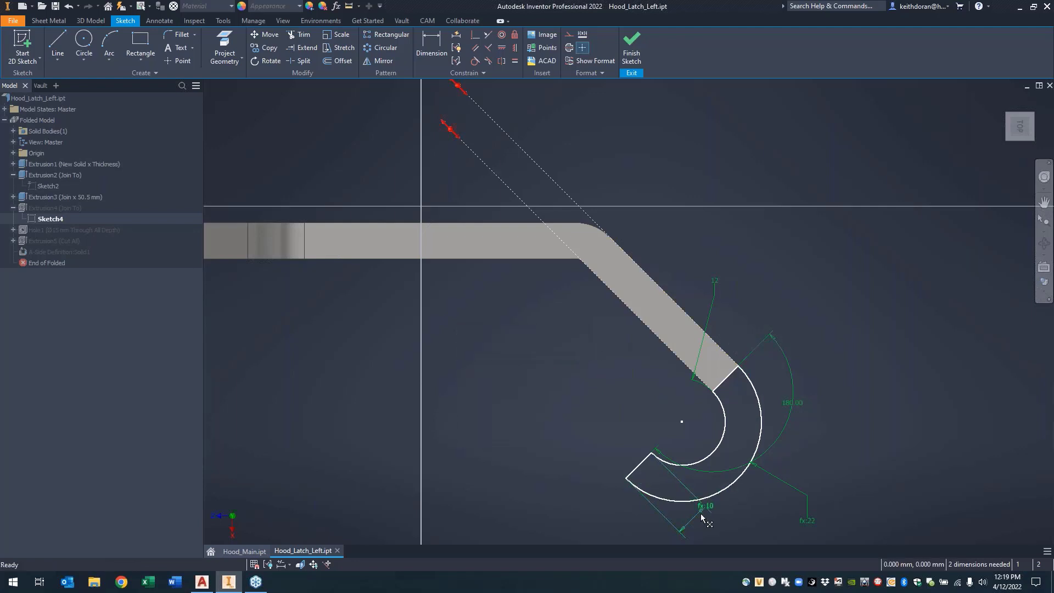
right_click(769, 301)
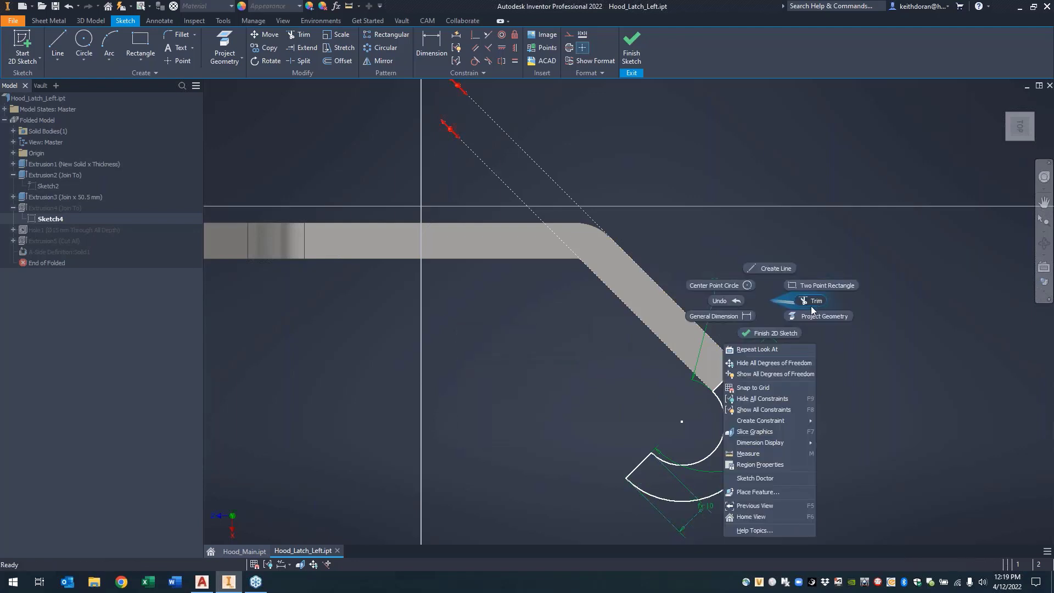
left_click(733, 292)
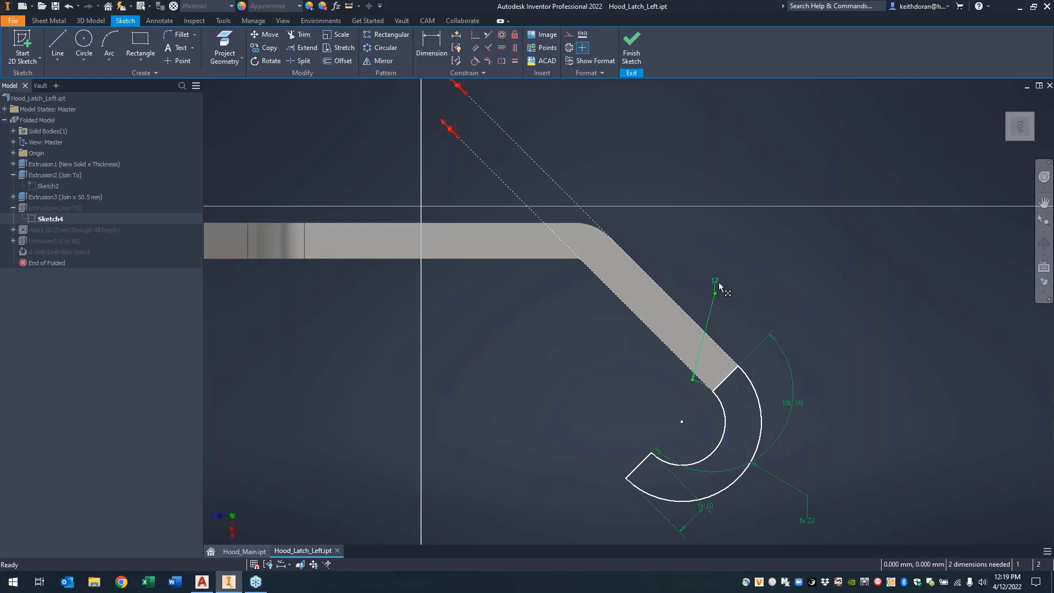
right_click(787, 226)
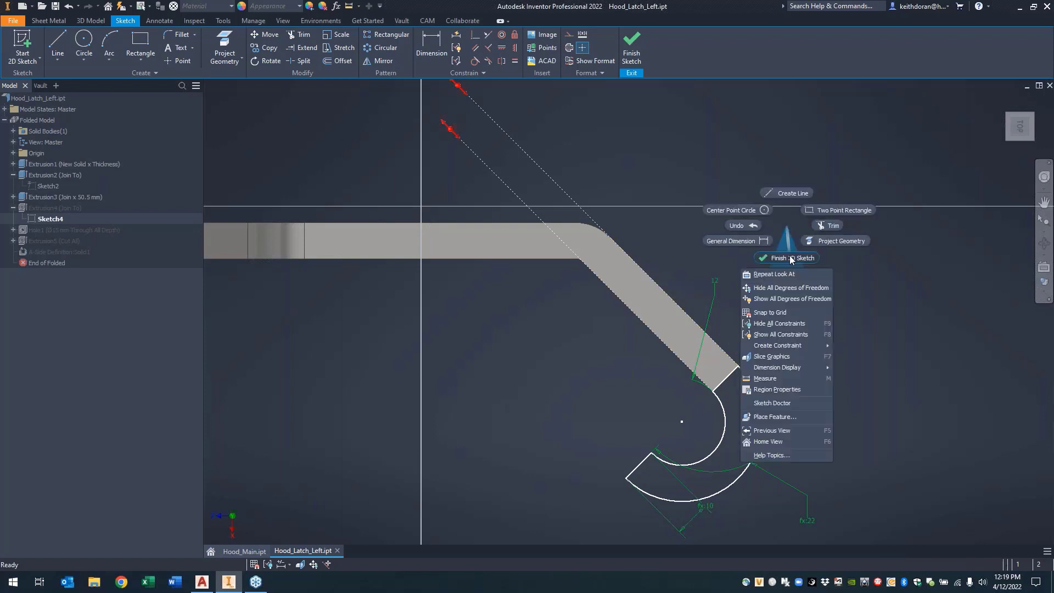
left_click(789, 257)
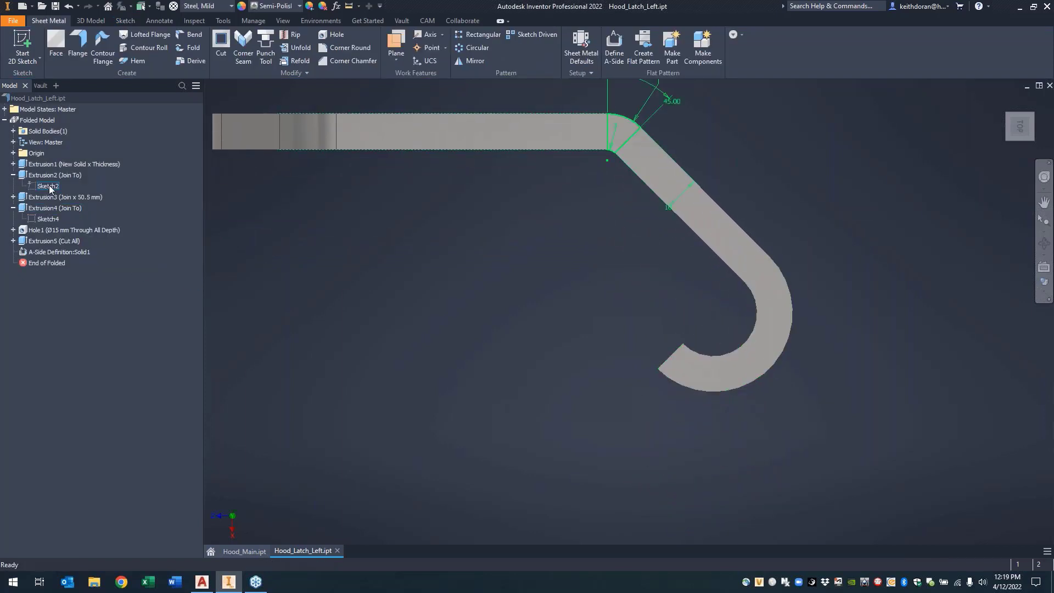
Step: Open the 45-degree bend's sketch and its inner arc radius dimension for editing, and list the available parameters
double_click(48, 186)
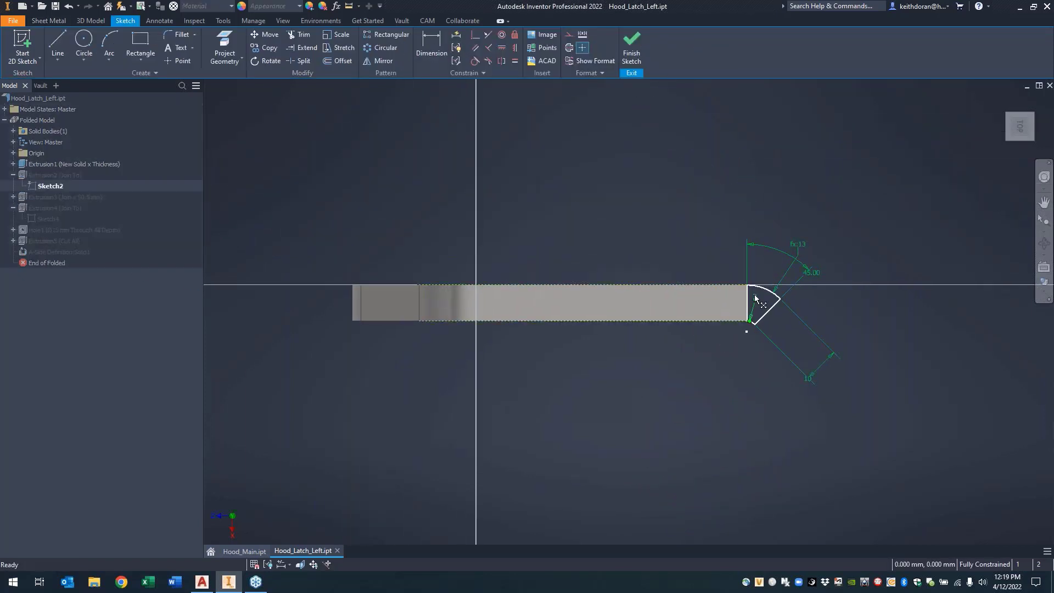
double_click(754, 296)
left_click_drag(720, 314, 569, 236)
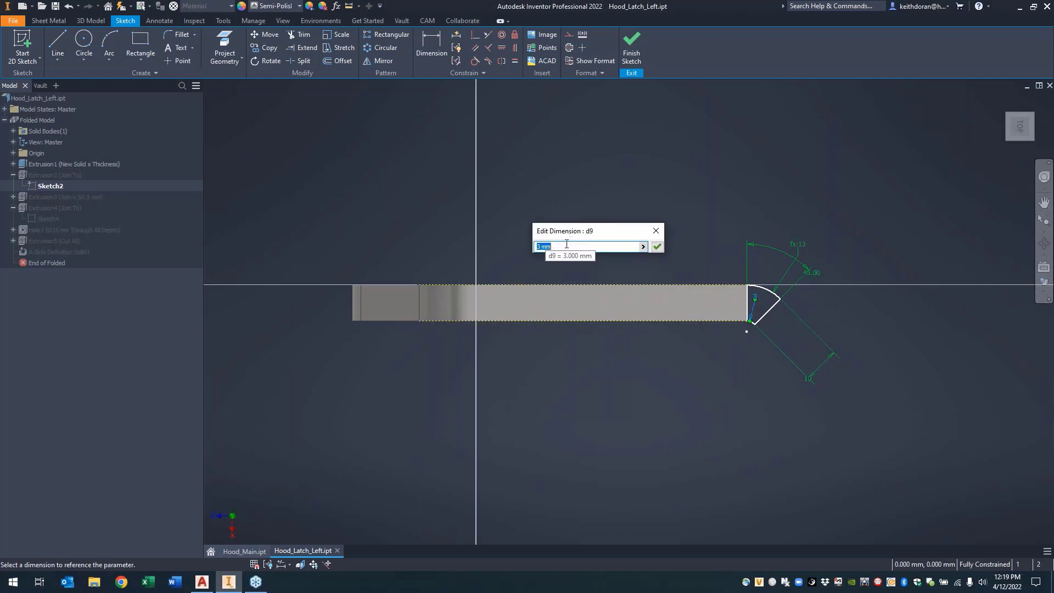
left_click(643, 247)
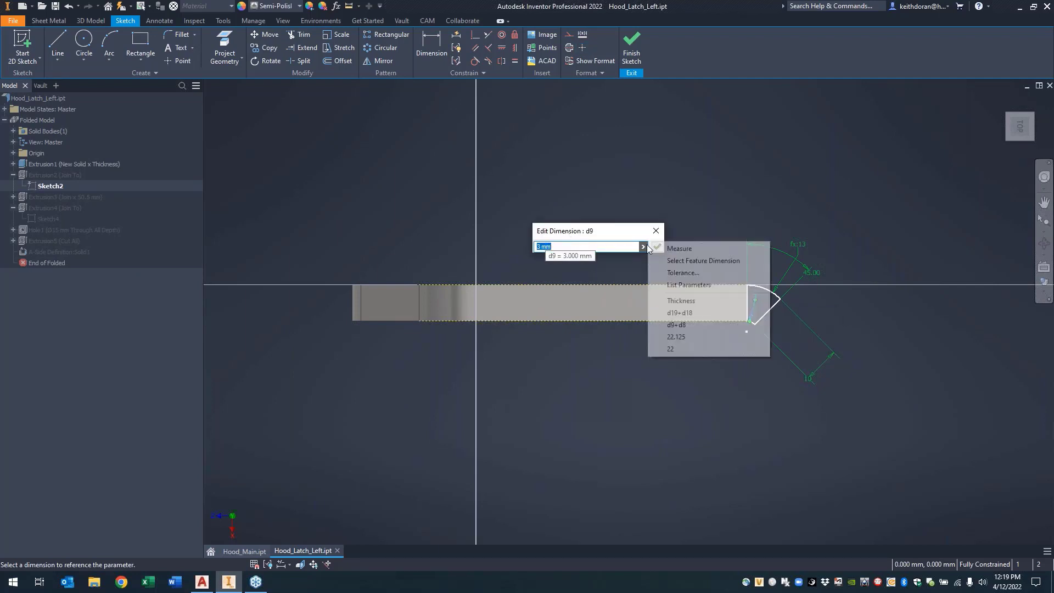
left_click(673, 286)
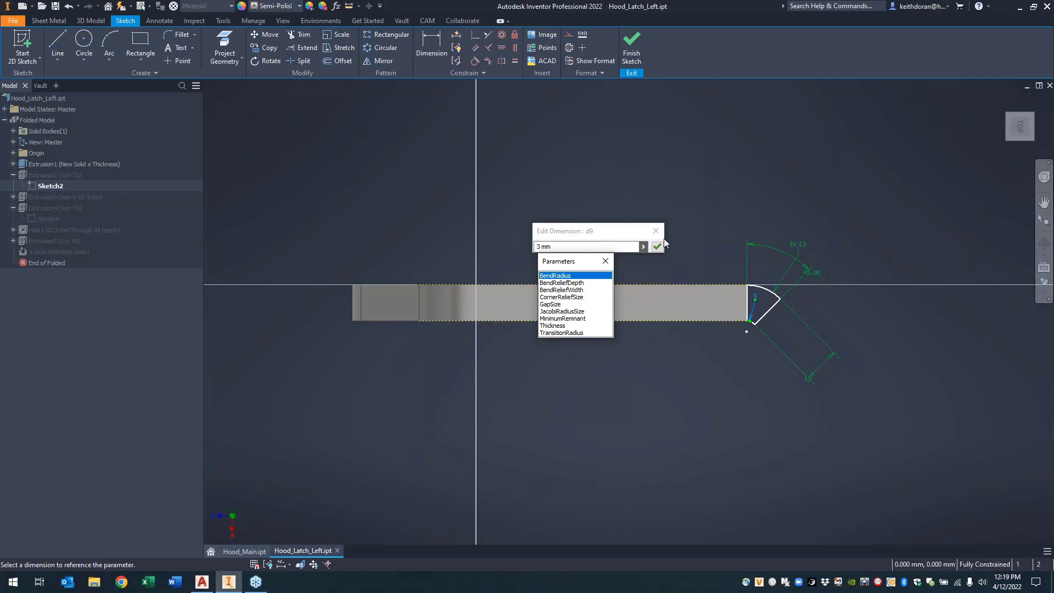
Step: Link the 10 mm dimension of the small bend profile in Sketch2 to the Thickness parameter and finish the sketch
left_click(606, 262)
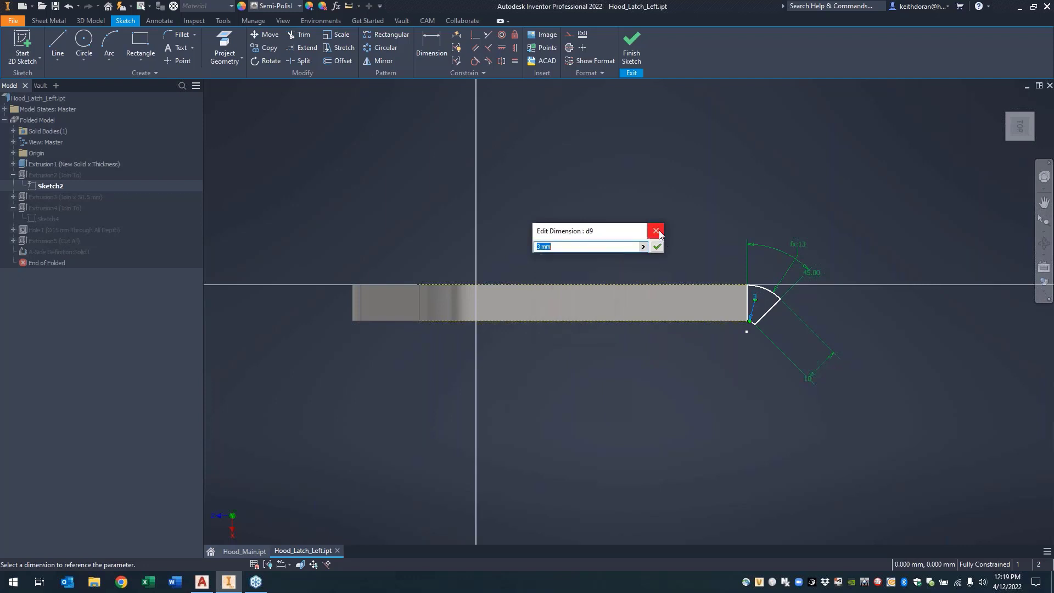
left_click(655, 231)
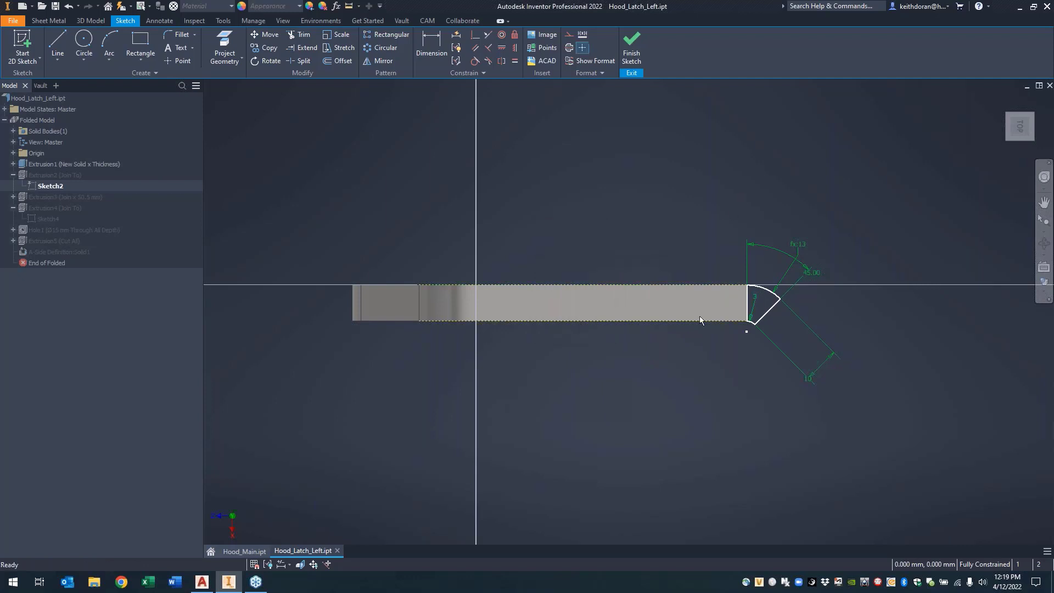
right_click(699, 230)
double_click(816, 372)
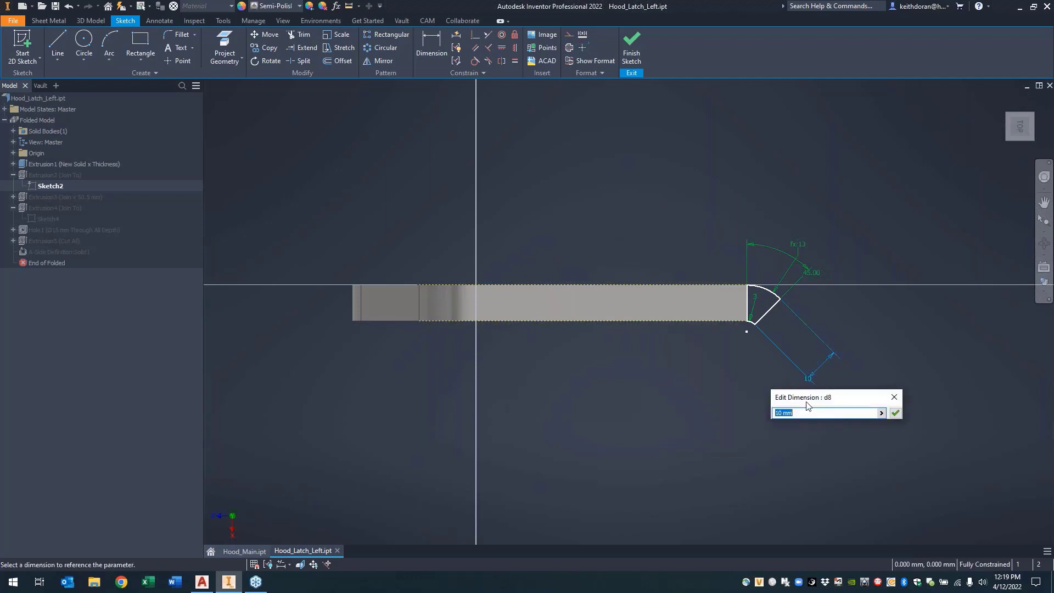
left_click(881, 414)
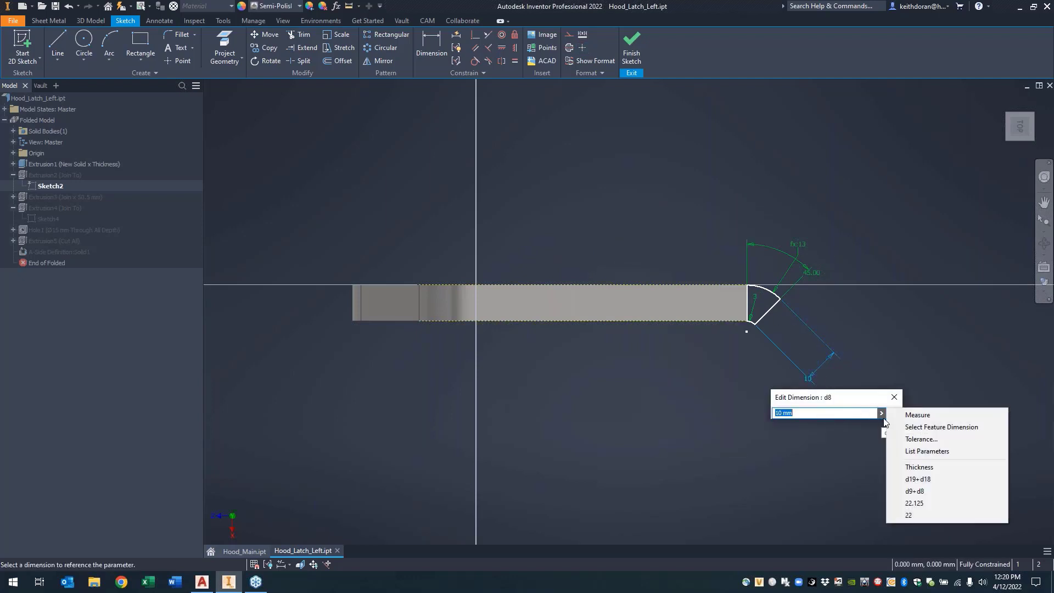
left_click(918, 466)
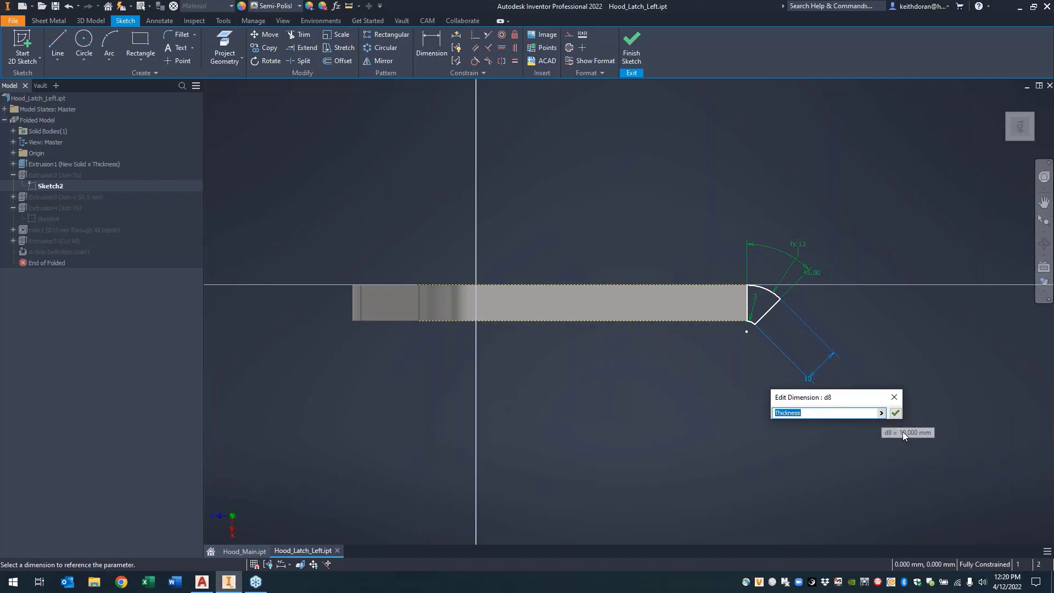
left_click(895, 412)
right_click(742, 210)
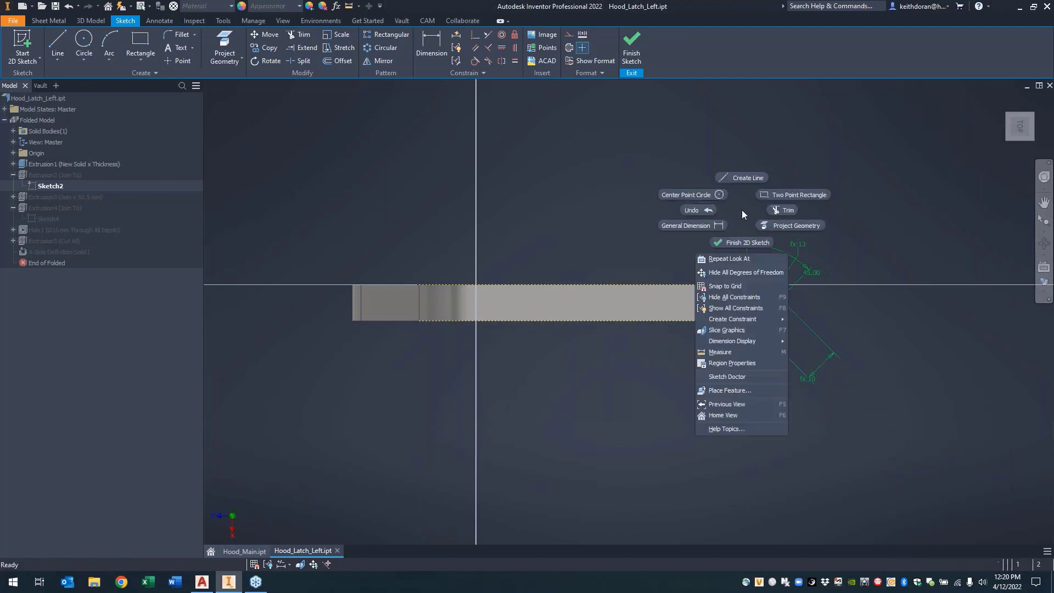
left_click(745, 243)
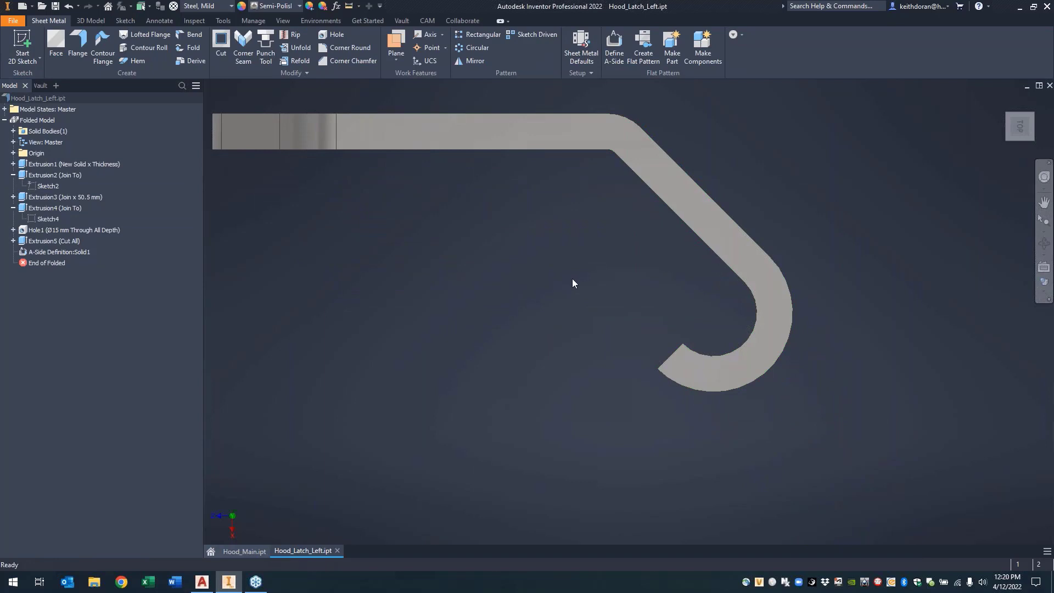
Step: Create the flat pattern of the left hood latch and return to the folded part
middle_click_drag(572, 280, 599, 236, "shift")
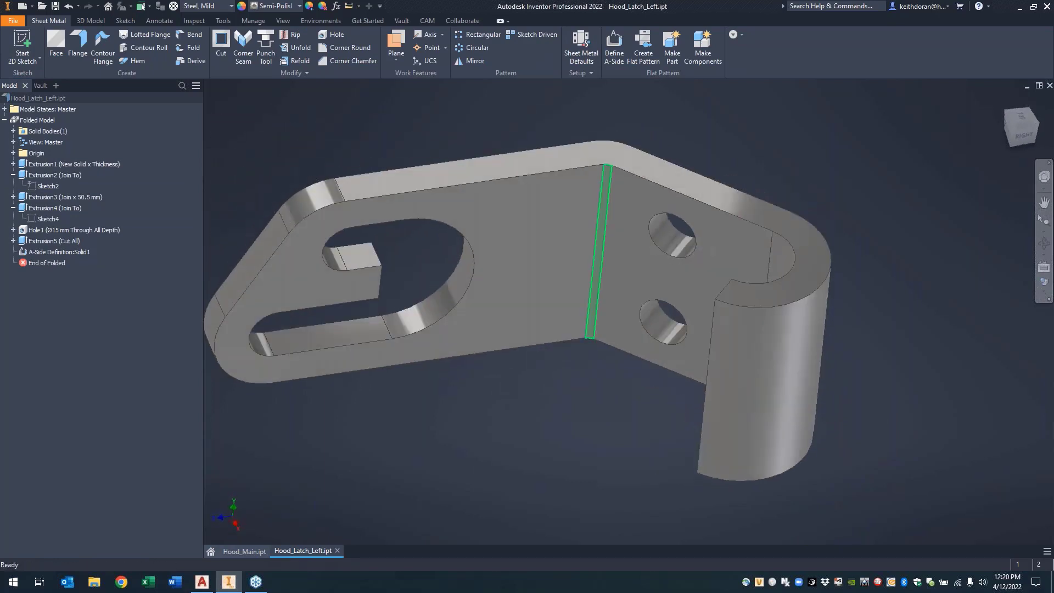
left_click(637, 54)
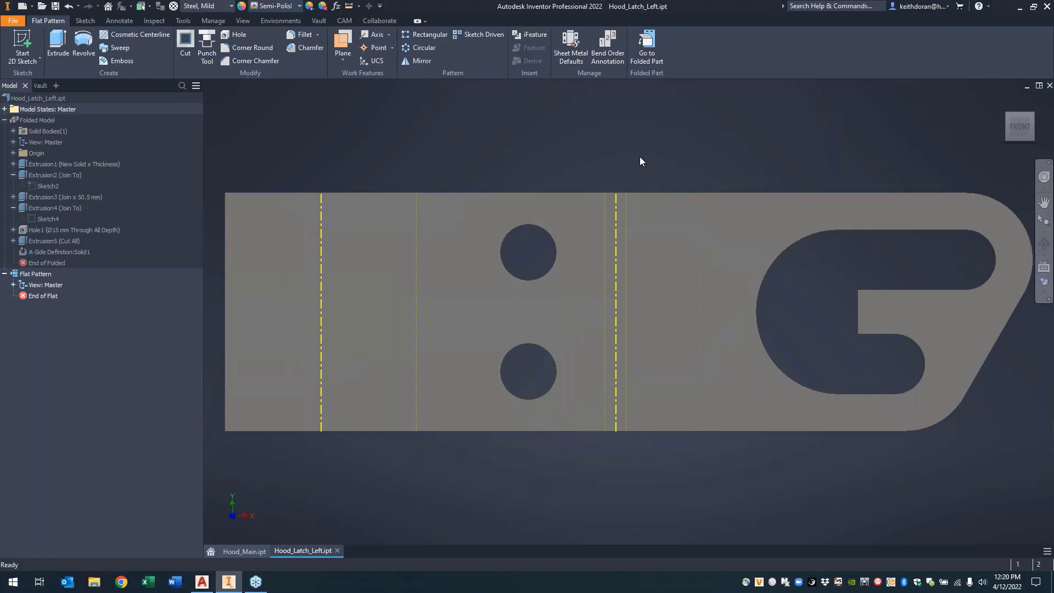
left_click(646, 62)
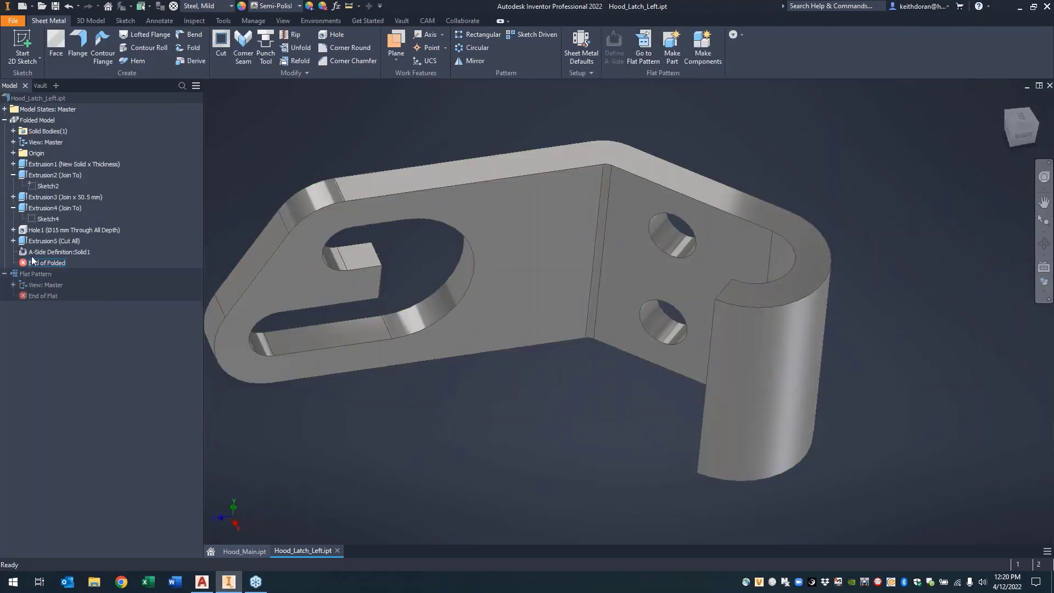
Step: Set the part's sheet metal thickness to 11 mm in the sheet metal defaults
left_click(580, 44)
left_click(370, 141)
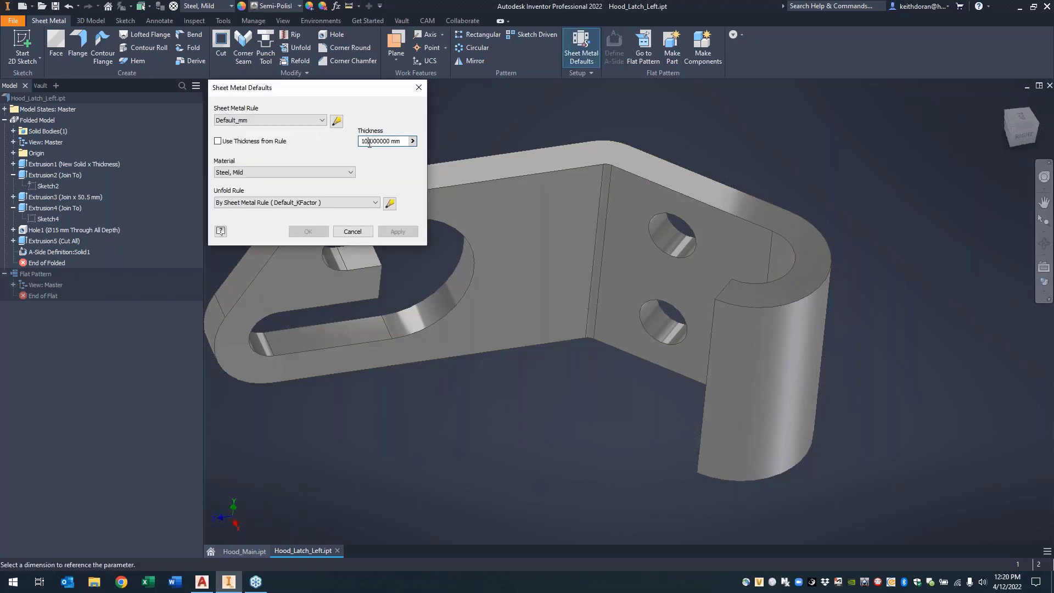
key("BackSpace")
type("1")
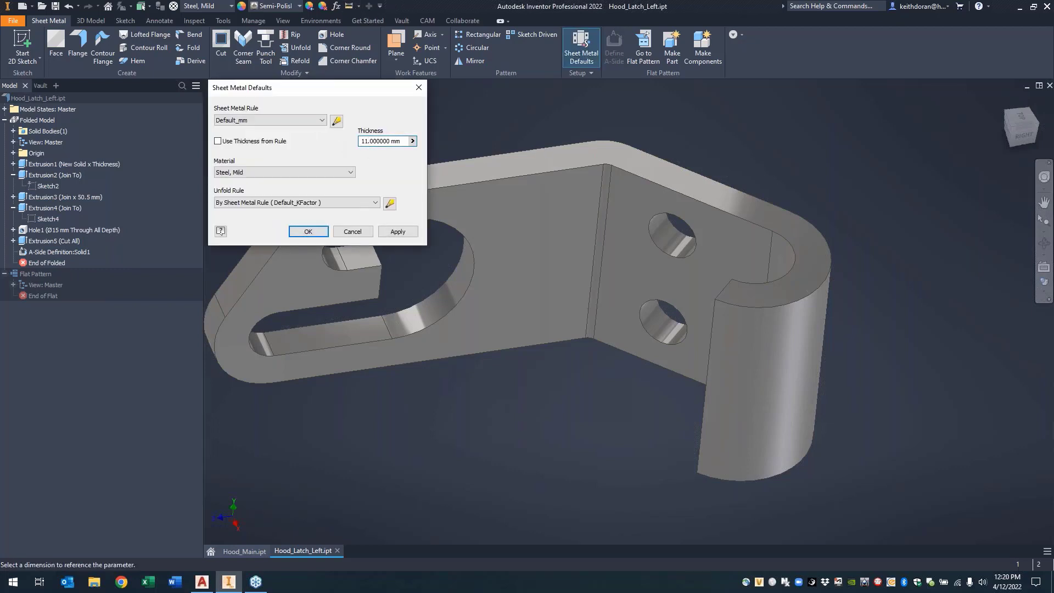
left_click(316, 232)
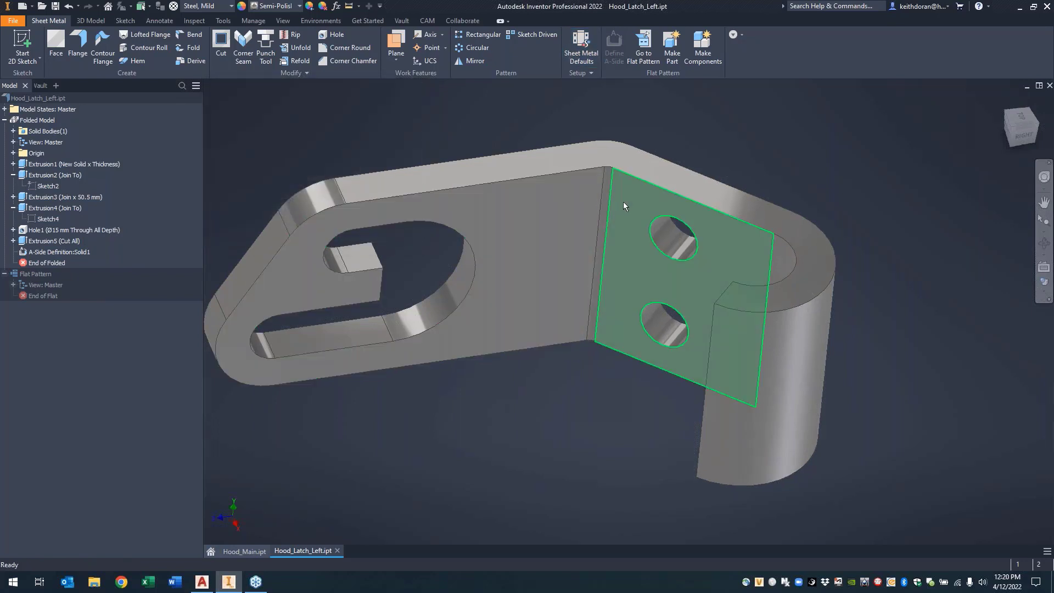
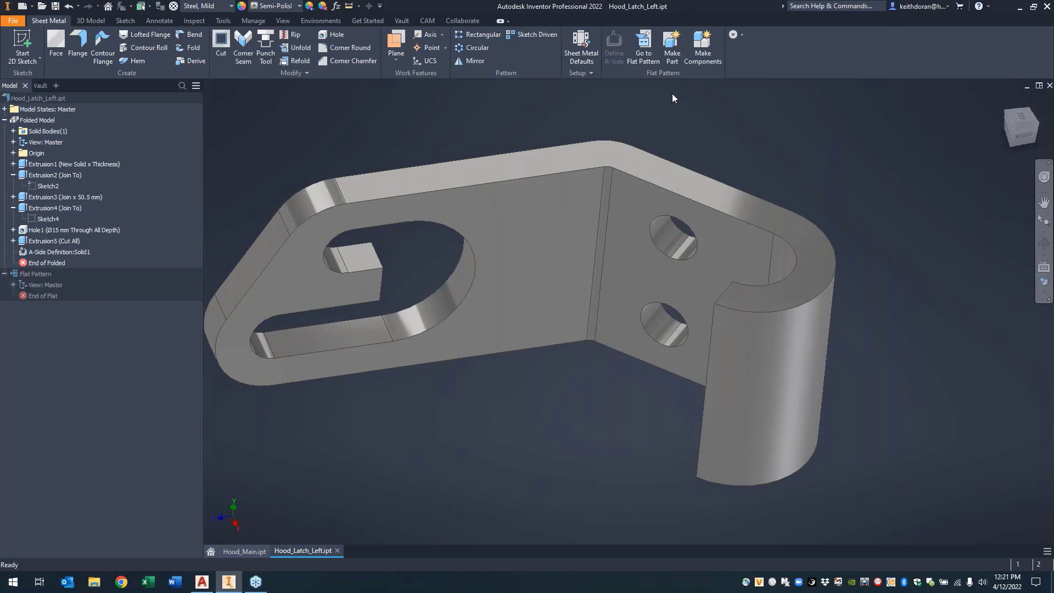
Step: Open the IGES file Hood_latch_Right.igs for import
left_click(41, 6)
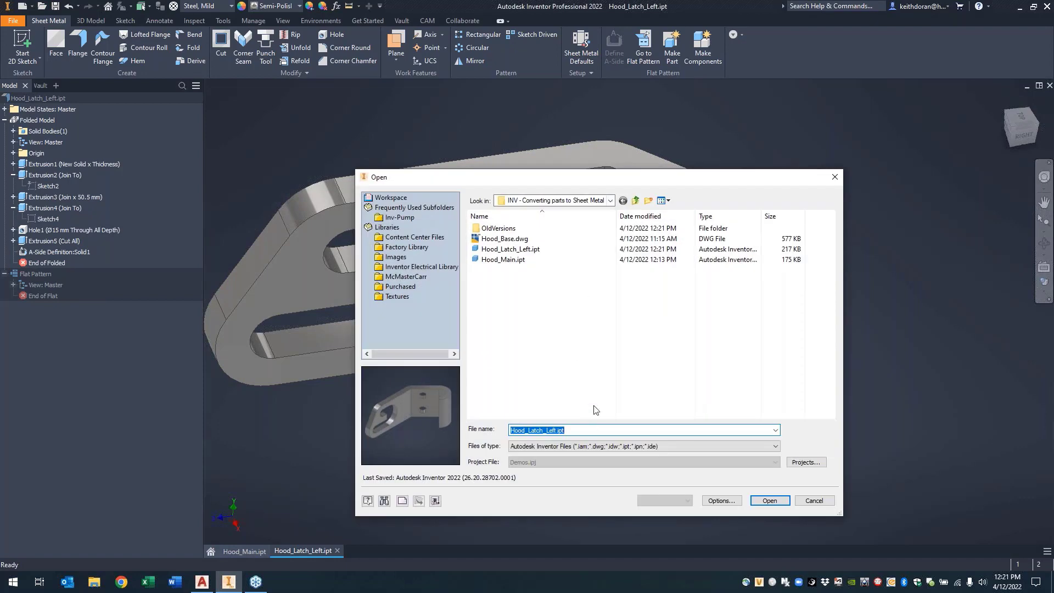
left_click(604, 445)
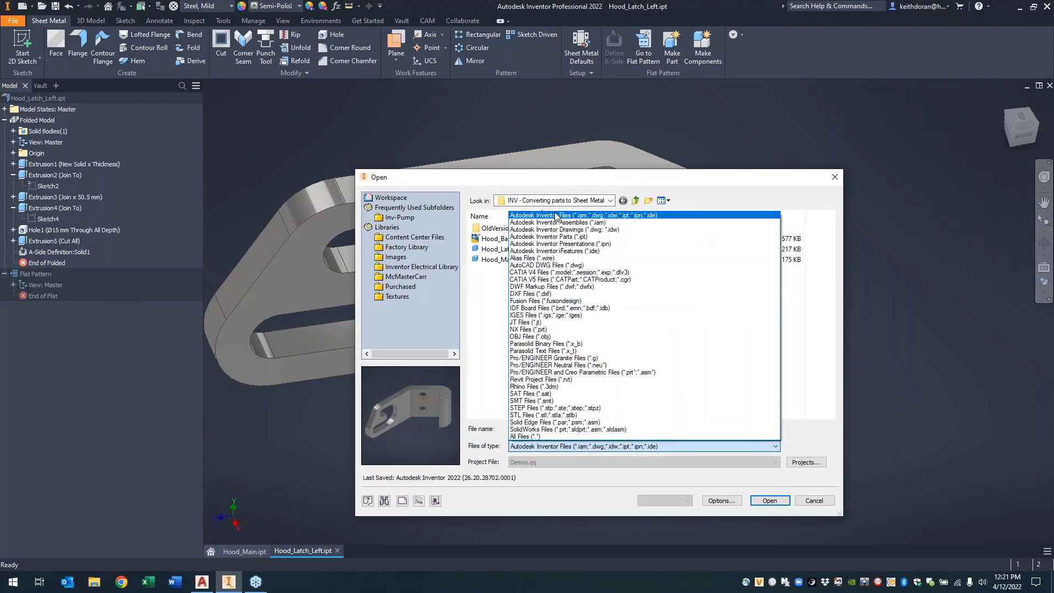
left_click(557, 315)
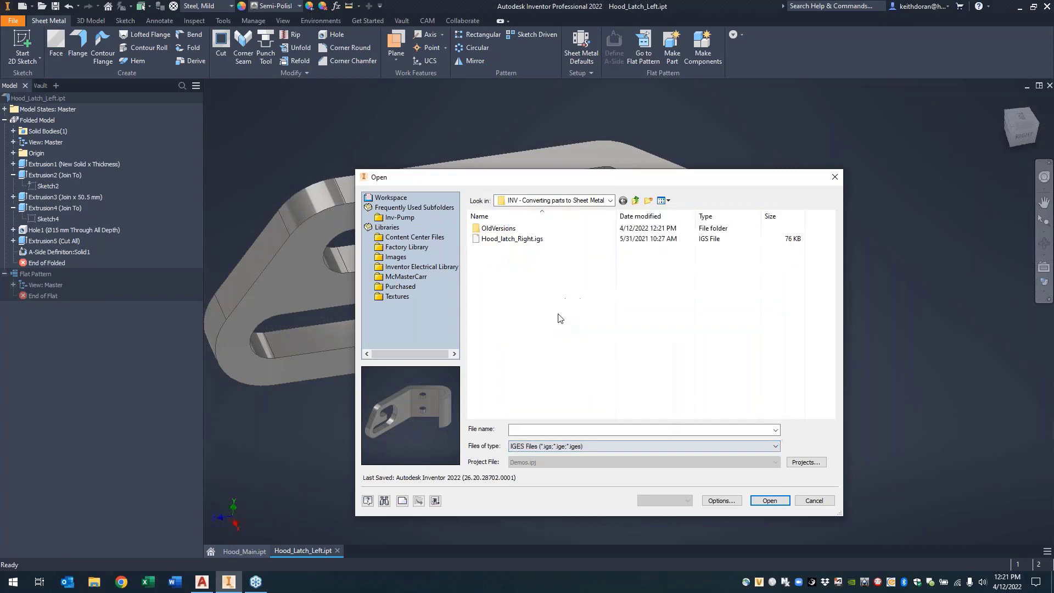
left_click(526, 239)
left_click(769, 500)
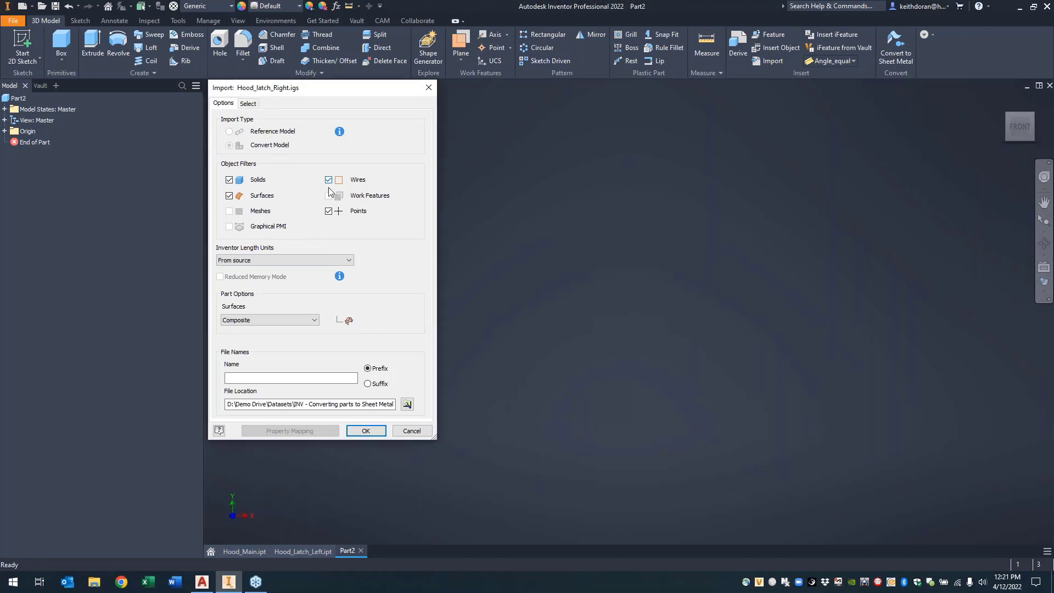
Step: Exclude points, wires and surfaces from the import so that only solids are brought in
left_click(328, 211)
left_click(328, 180)
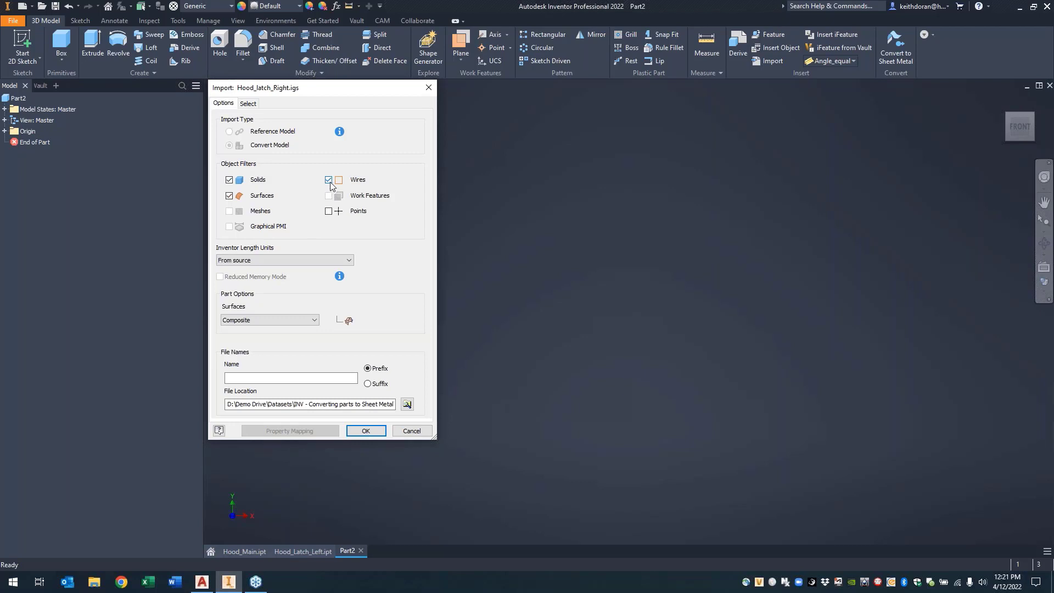
left_click(230, 196)
Step: Load the model preview of Hood_latch_Right and import it, keeping the default file location
left_click(256, 104)
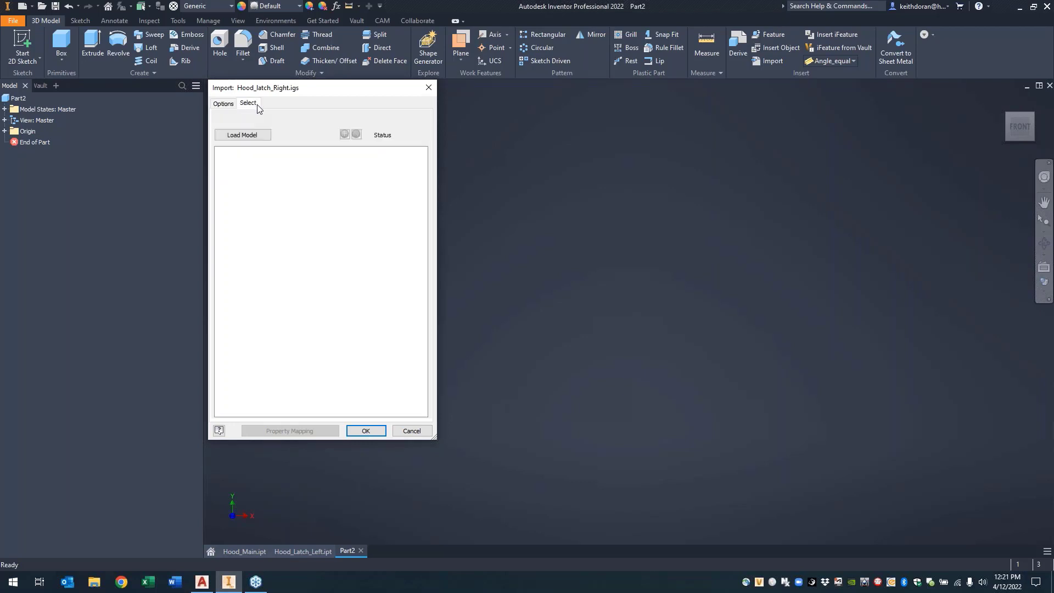
left_click(249, 140)
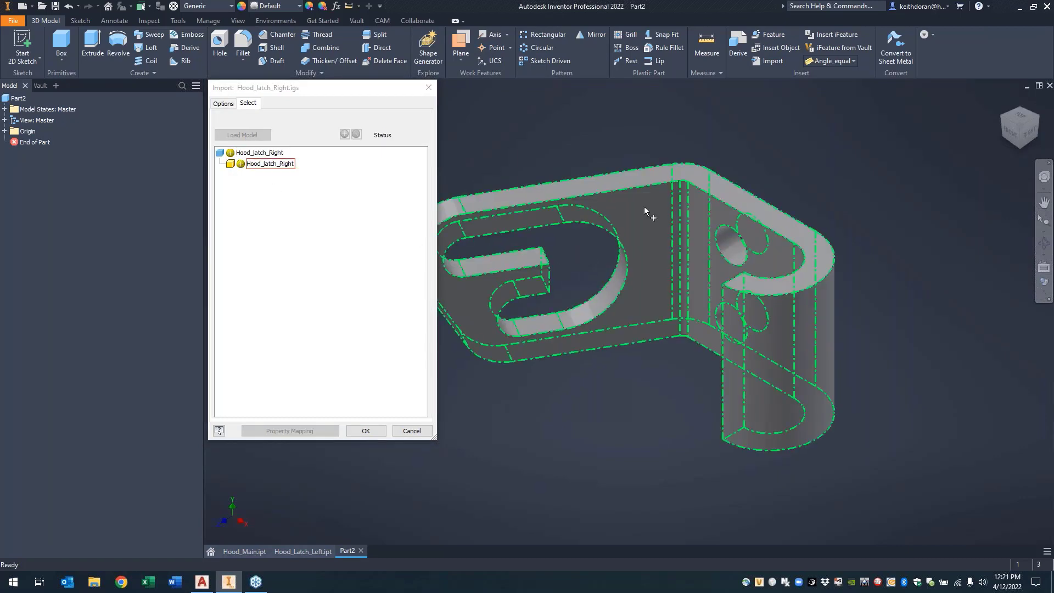
left_click(224, 104)
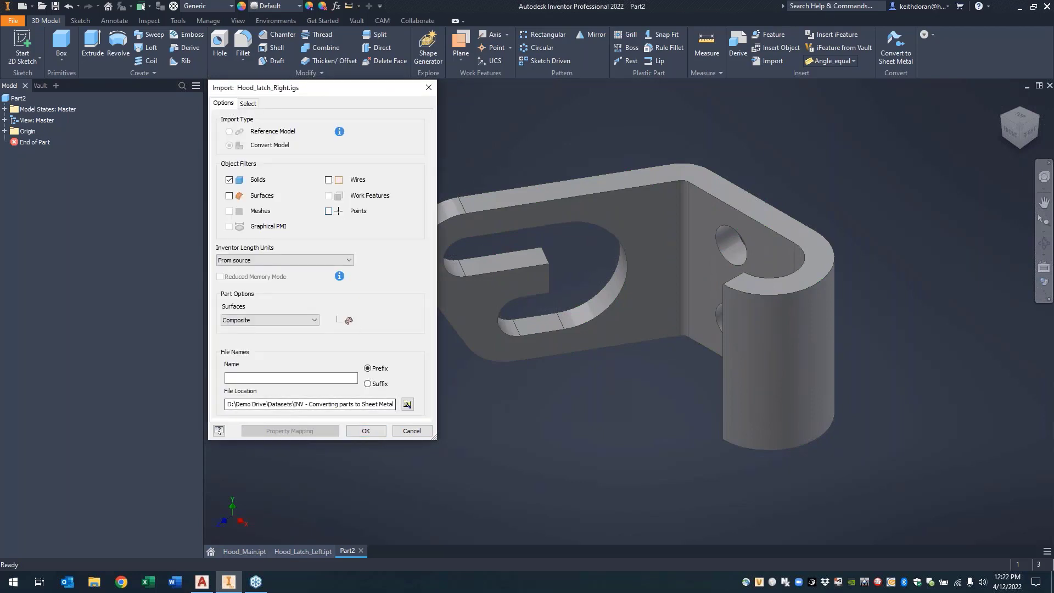
left_click(365, 404)
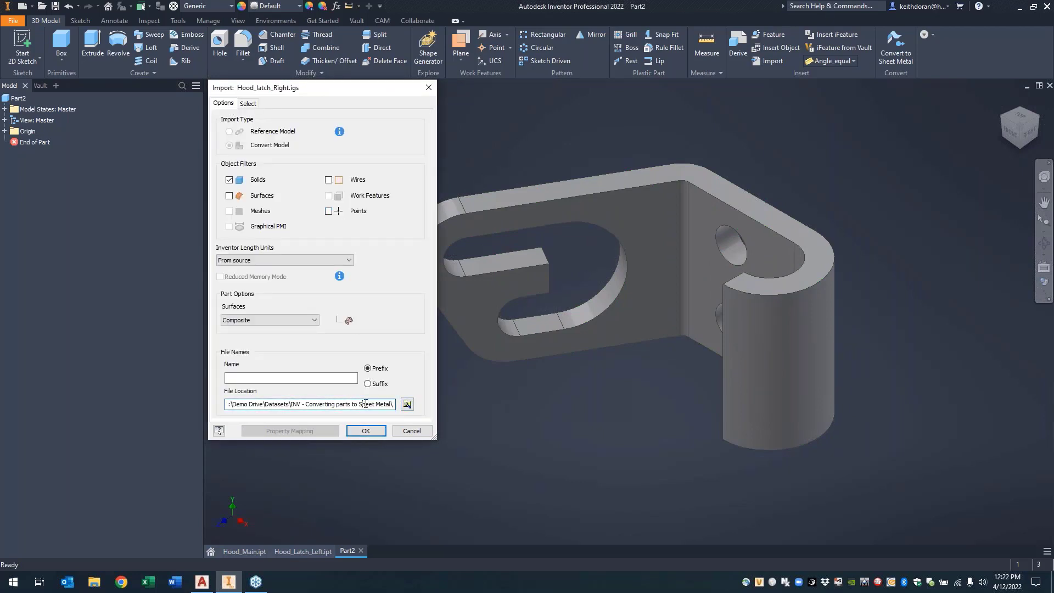
left_click(365, 430)
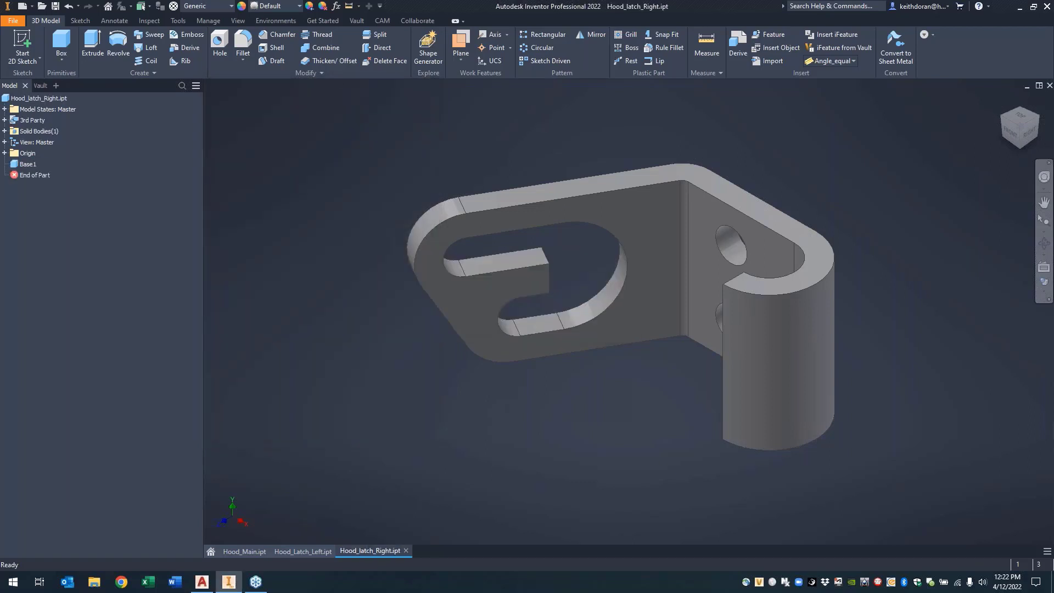
Step: Measure the thickness of the slotted plate between its front and back faces
middle_click_drag(616, 140, 486, 139)
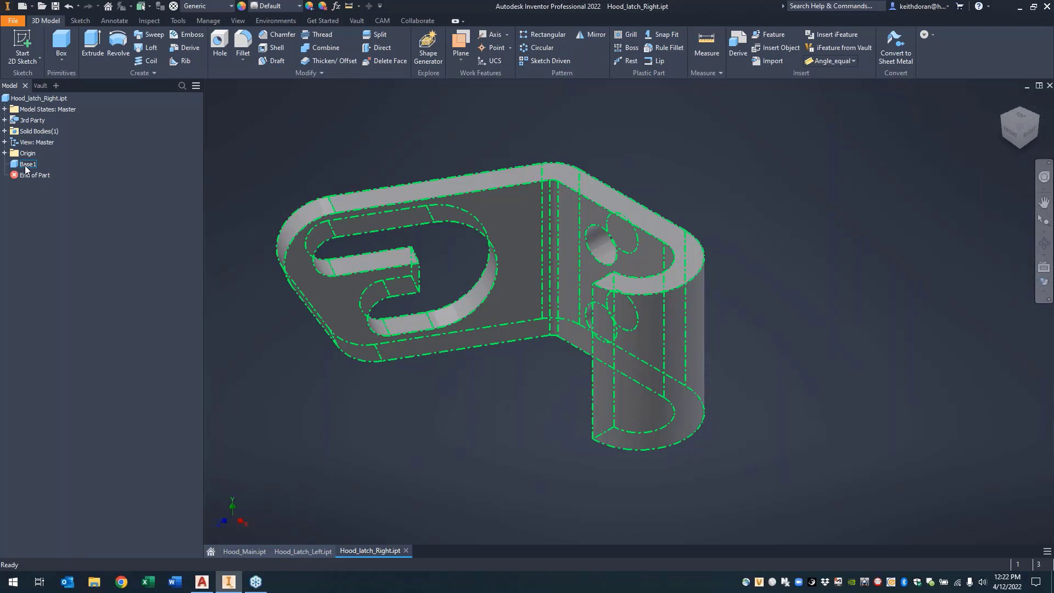
right_click(285, 135)
left_click(267, 123)
left_click(517, 218)
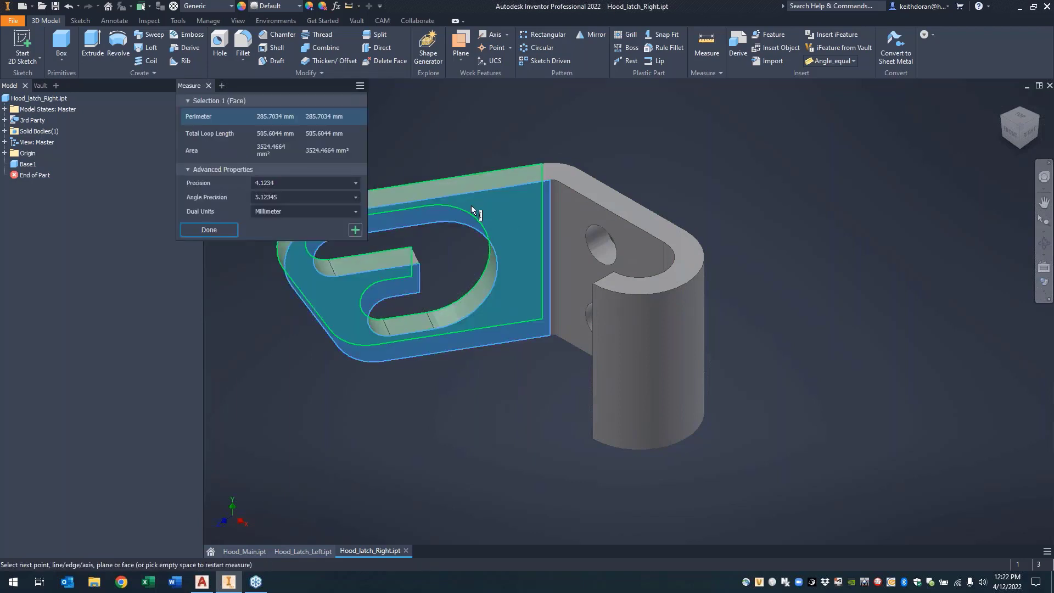
left_click(475, 204)
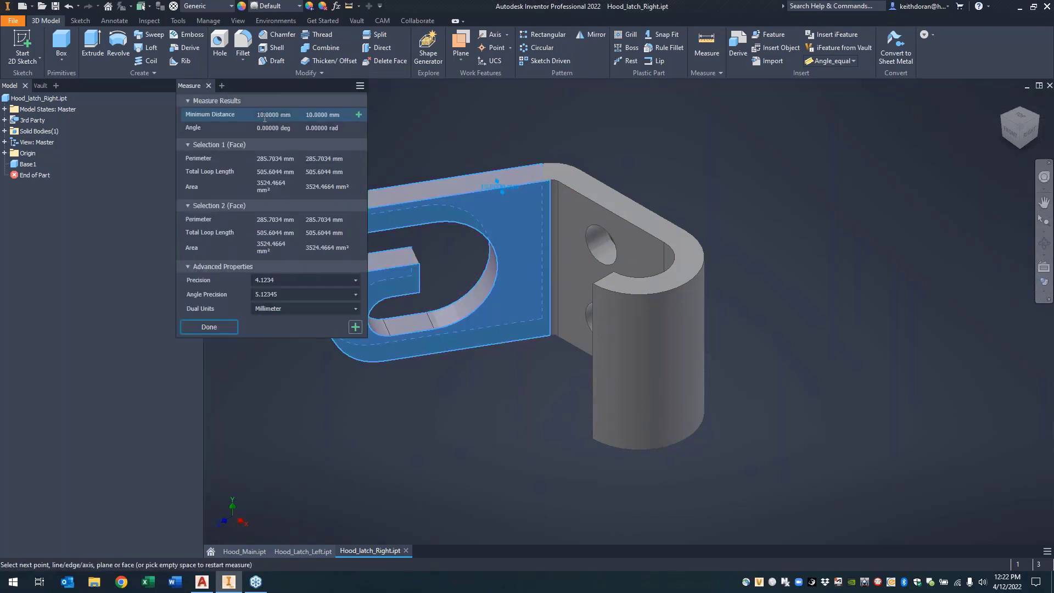
Step: Measure the inner and outer bend faces between the slotted plate and the plate with the holes
right_click(515, 132)
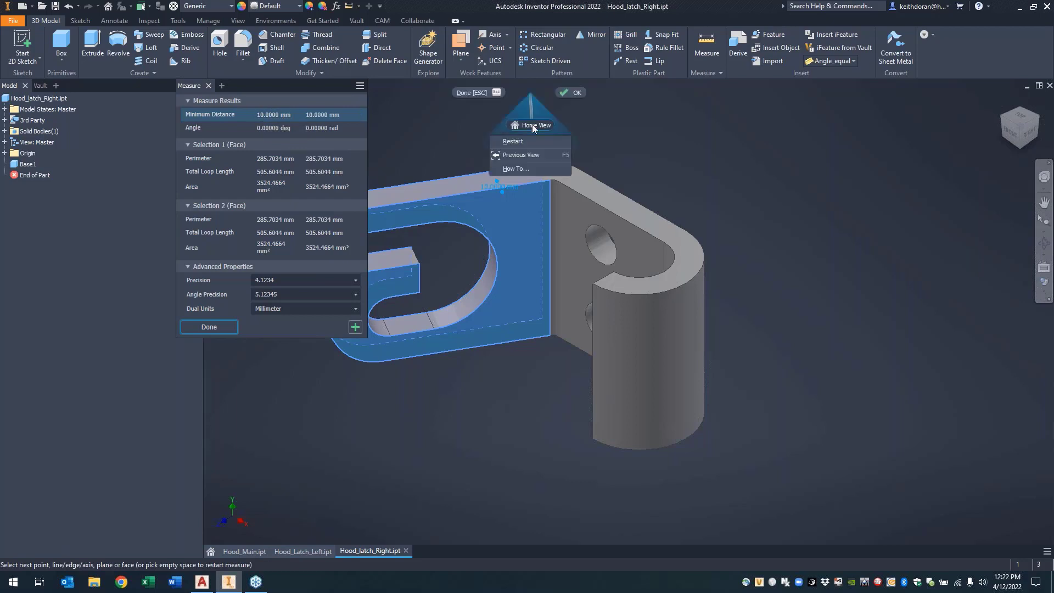
left_click(530, 141)
scroll(549, 198, "up", 5)
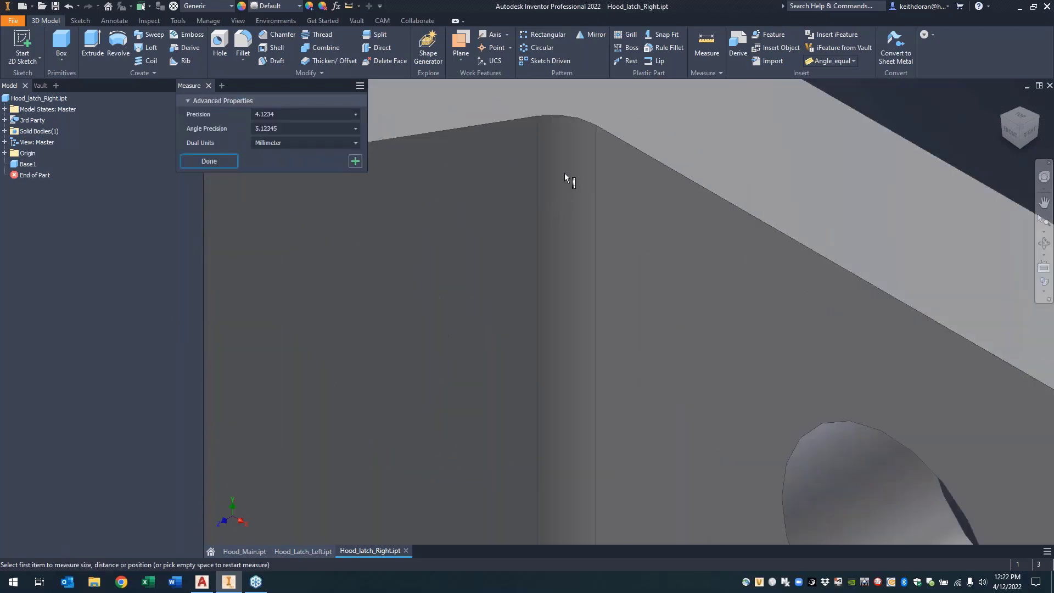
scroll(548, 189, "down", 4)
left_click(581, 187)
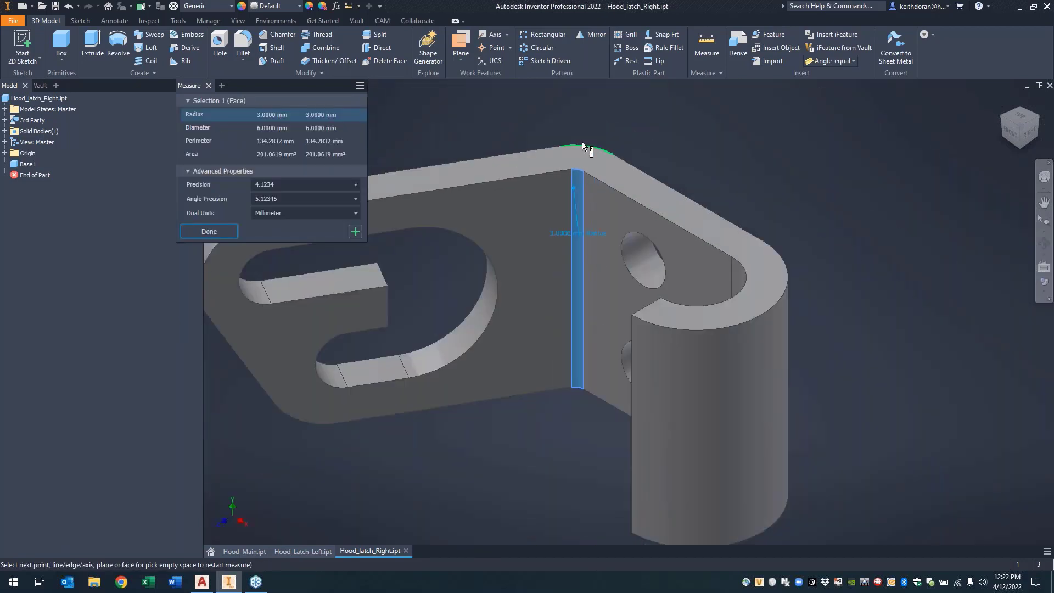
left_click(578, 203)
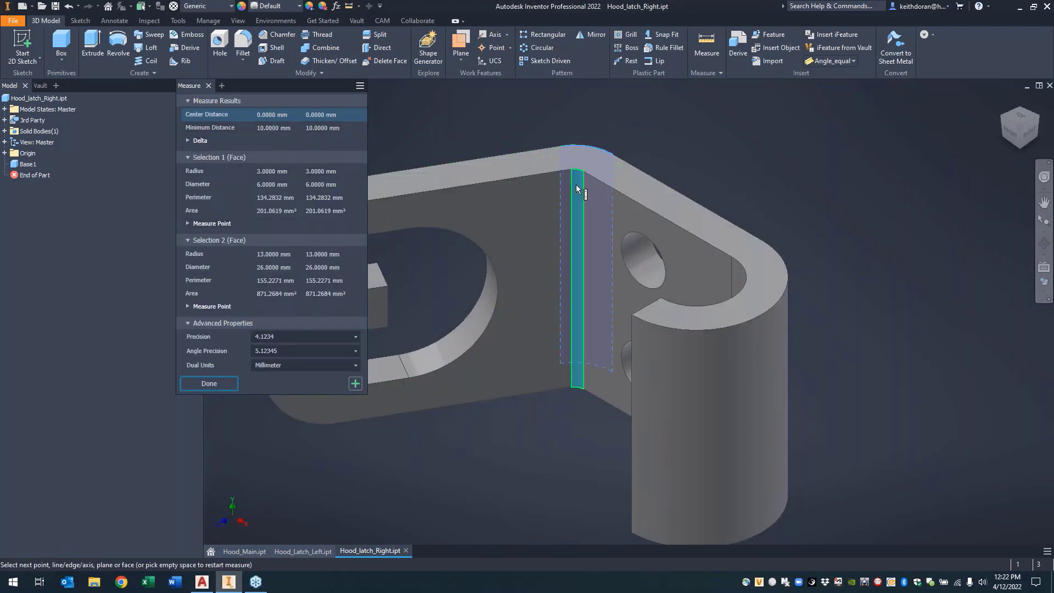
Step: Measure the thickness of the plate with the two holes between its opposite faces
right_click(667, 137)
left_click(665, 182)
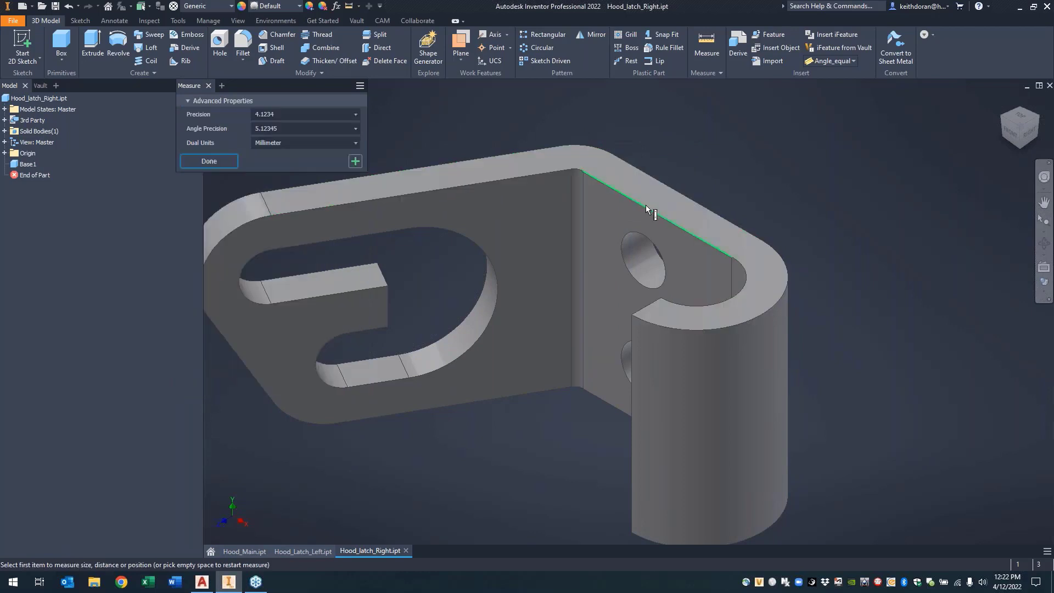
left_click(631, 220)
left_click(630, 221)
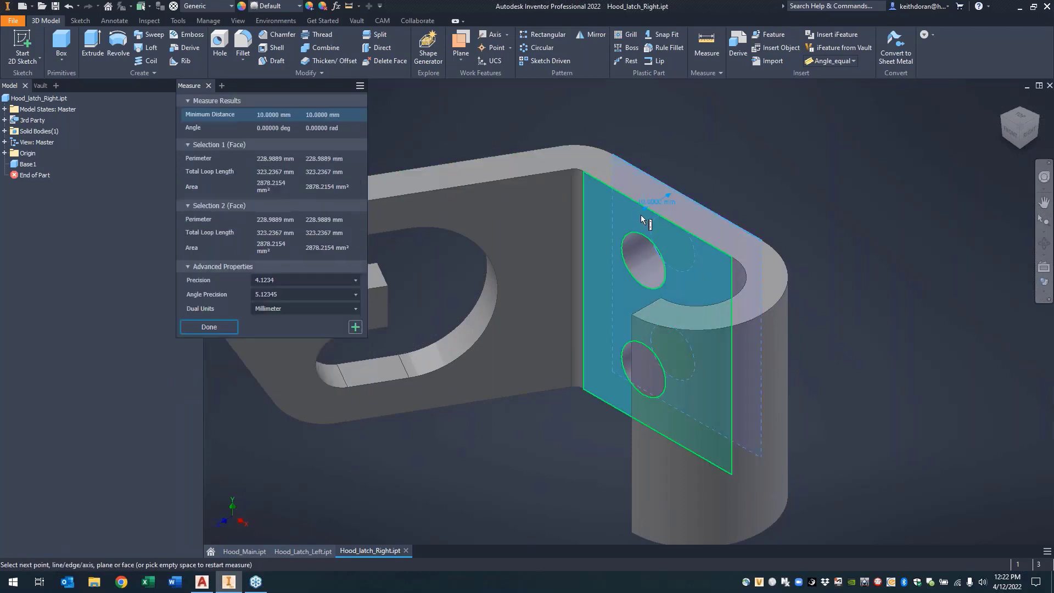
Step: Measure the thickness of the curved hook between its outer and inner cylindrical faces
right_click(654, 121)
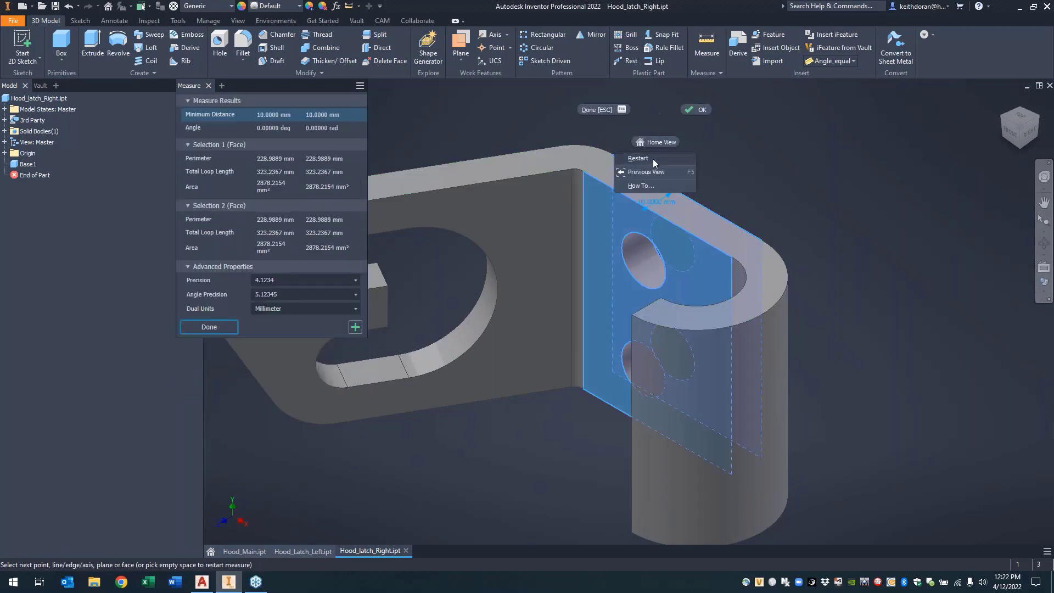
left_click(655, 159)
left_click(755, 345)
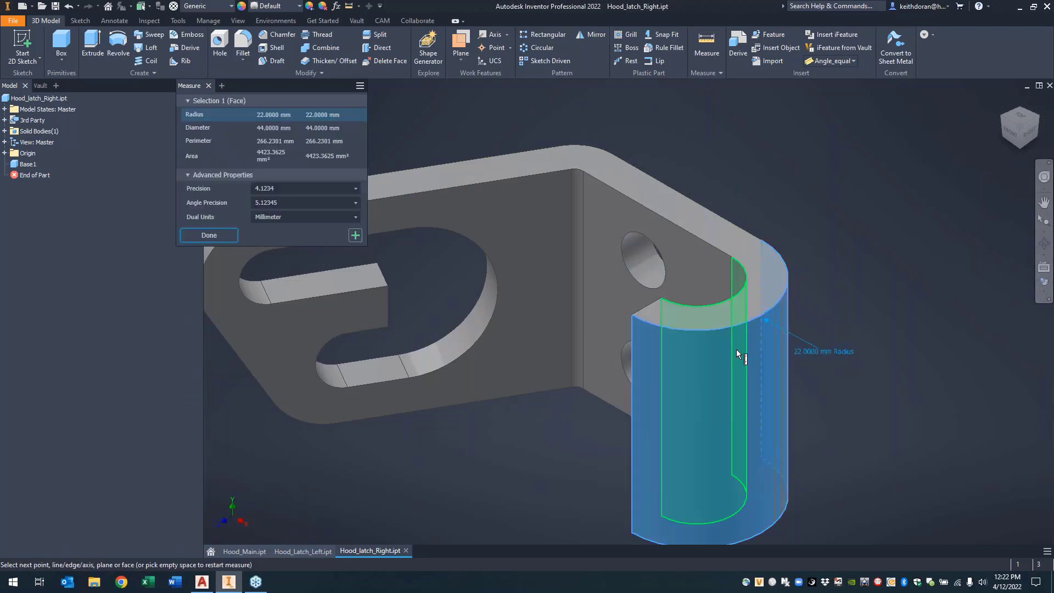
left_click(736, 349)
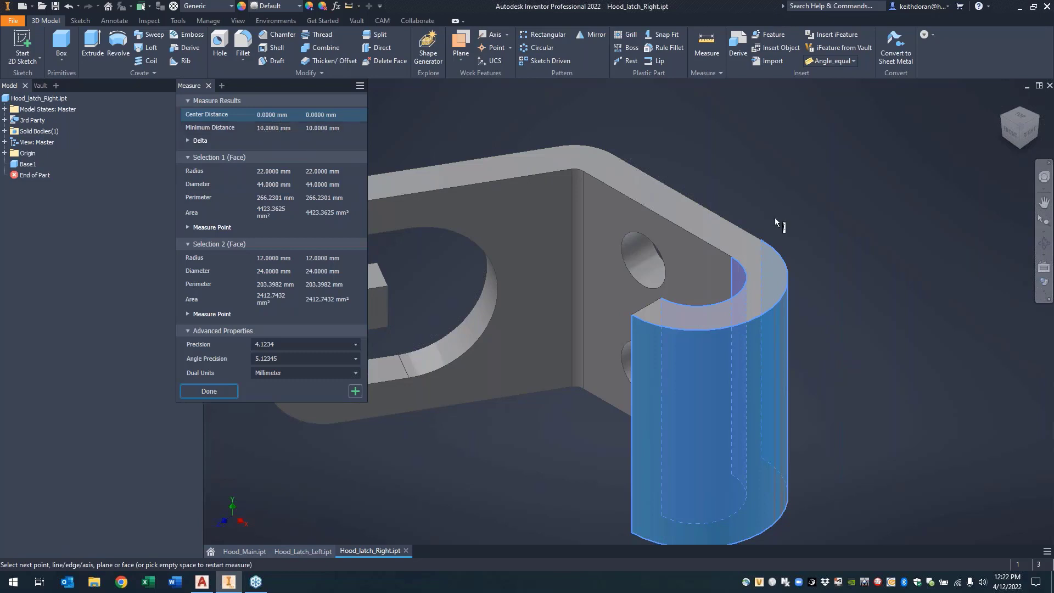
key("Escape")
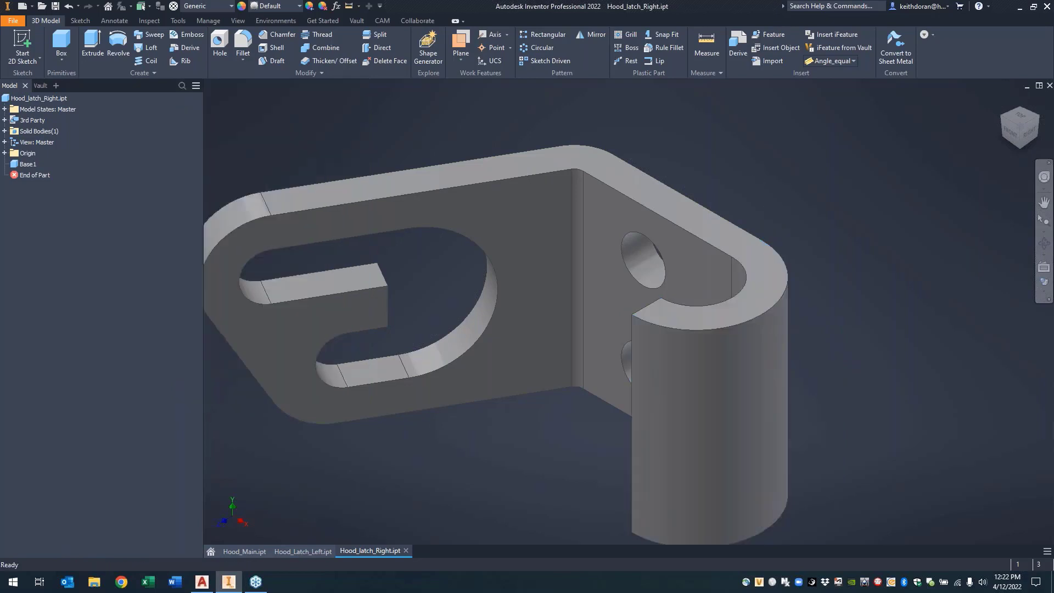
Step: Convert the right latch to a sheet metal part, leaving the base face selection without a pick
middle_click_drag(708, 185, 764, 174)
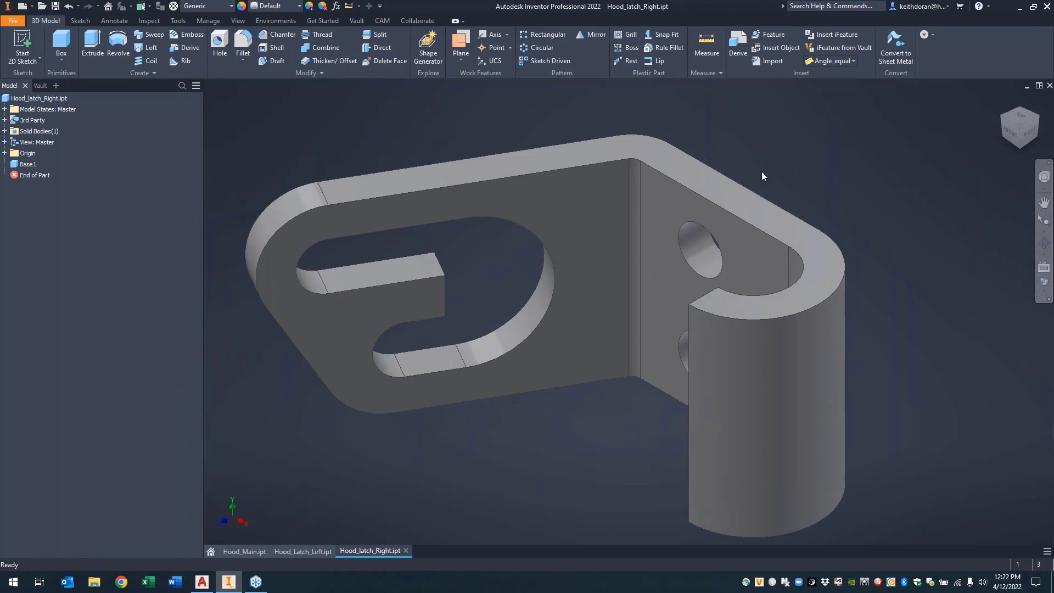
middle_click_drag(762, 176, 770, 153)
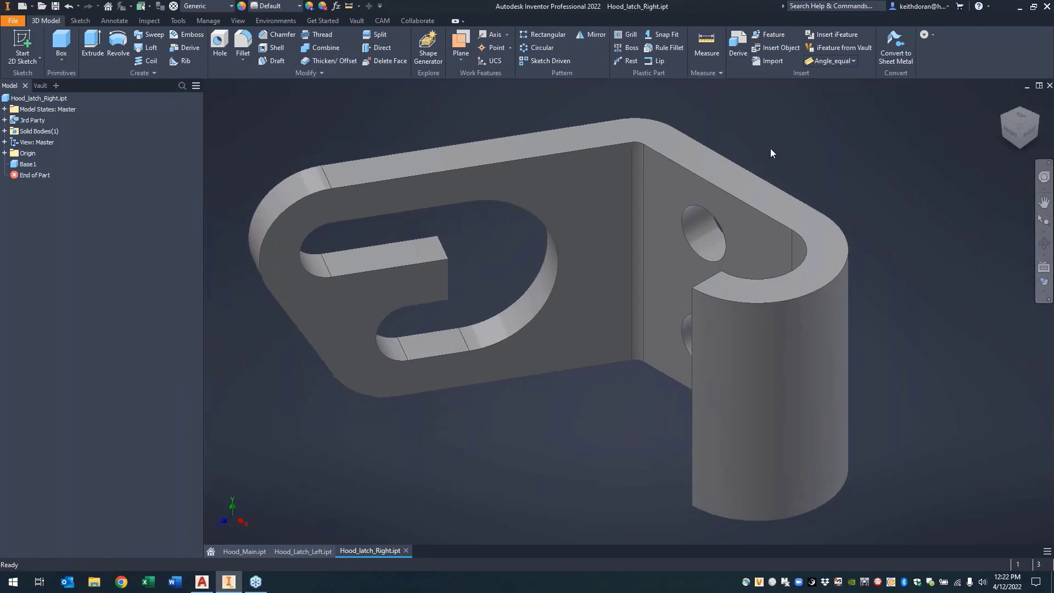
left_click(886, 51)
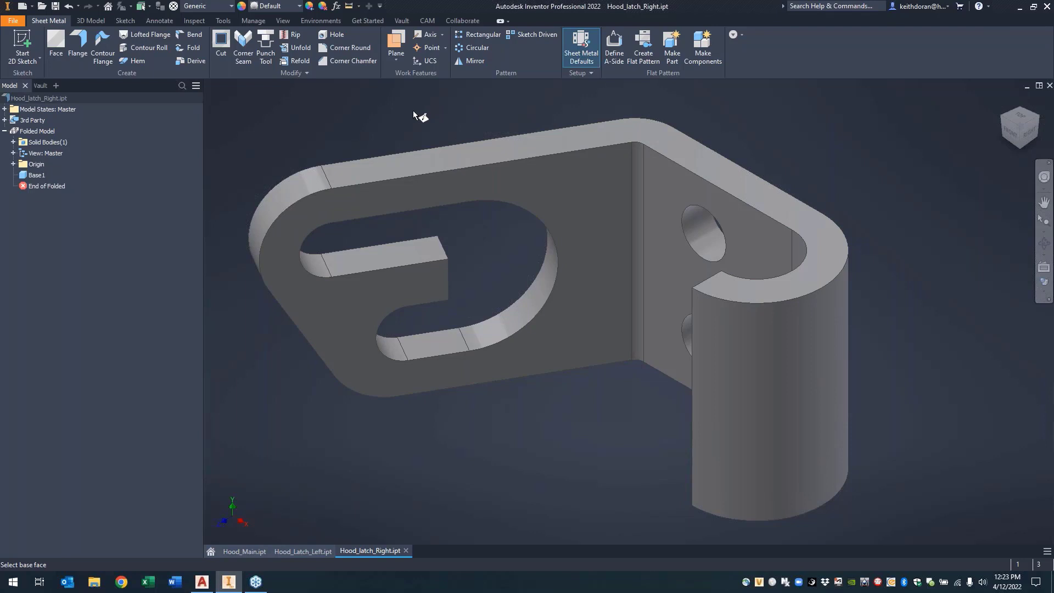
key("Escape")
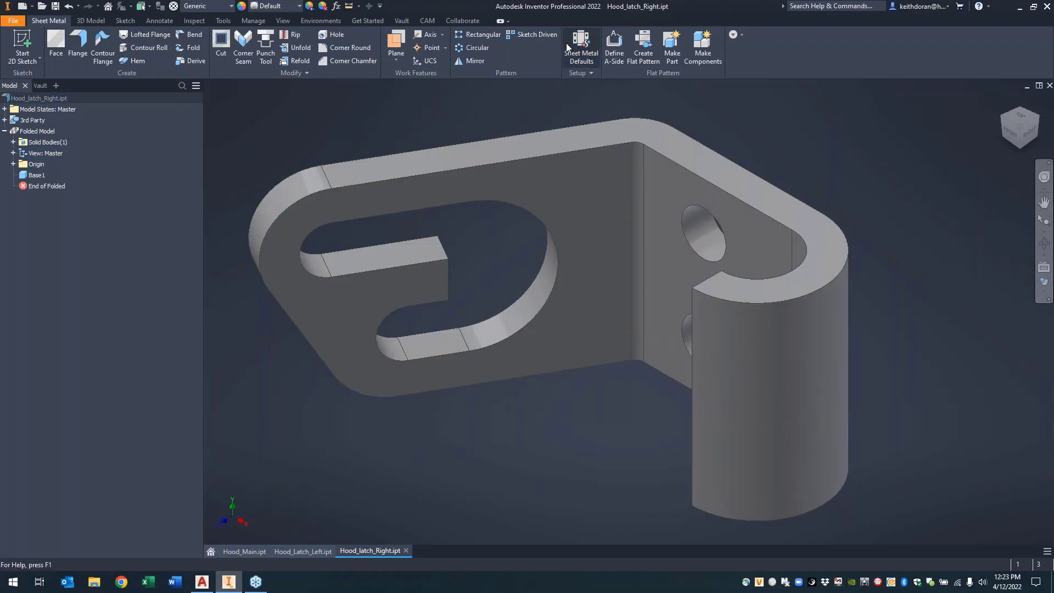
Step: Override the sheet metal rule's thickness with 10 mm in the sheet metal defaults and apply it
left_click(581, 48)
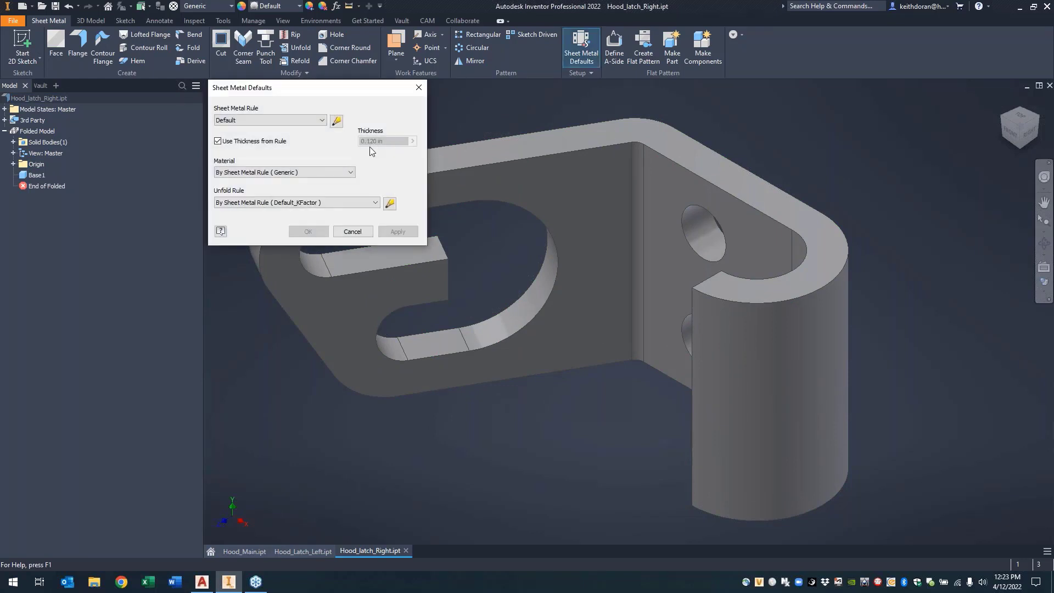
mouse_move(371, 150)
left_click(218, 141)
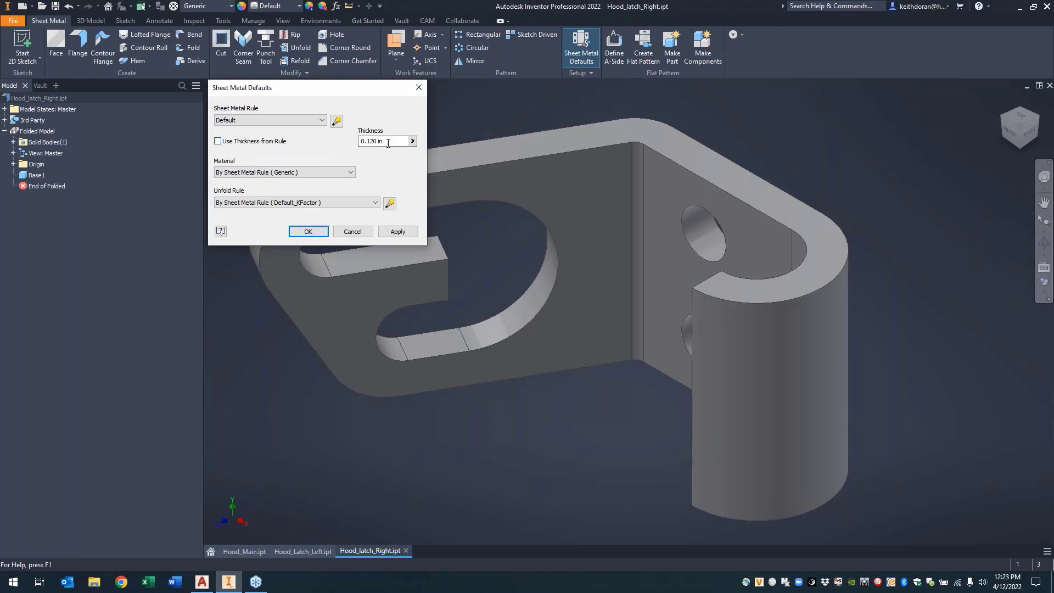
double_click(385, 141)
type("10")
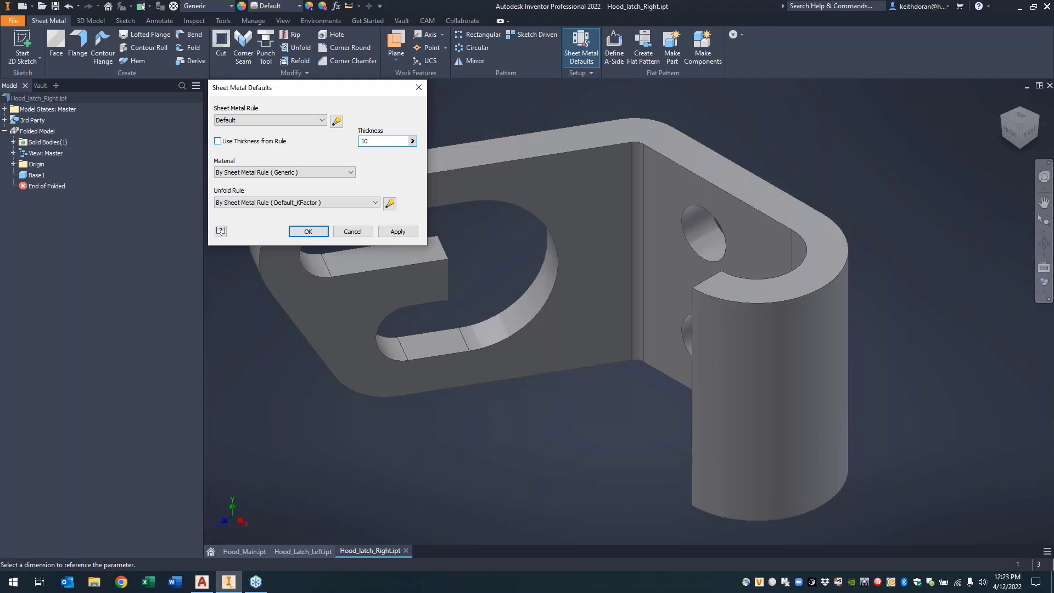
type("mm")
left_click(403, 231)
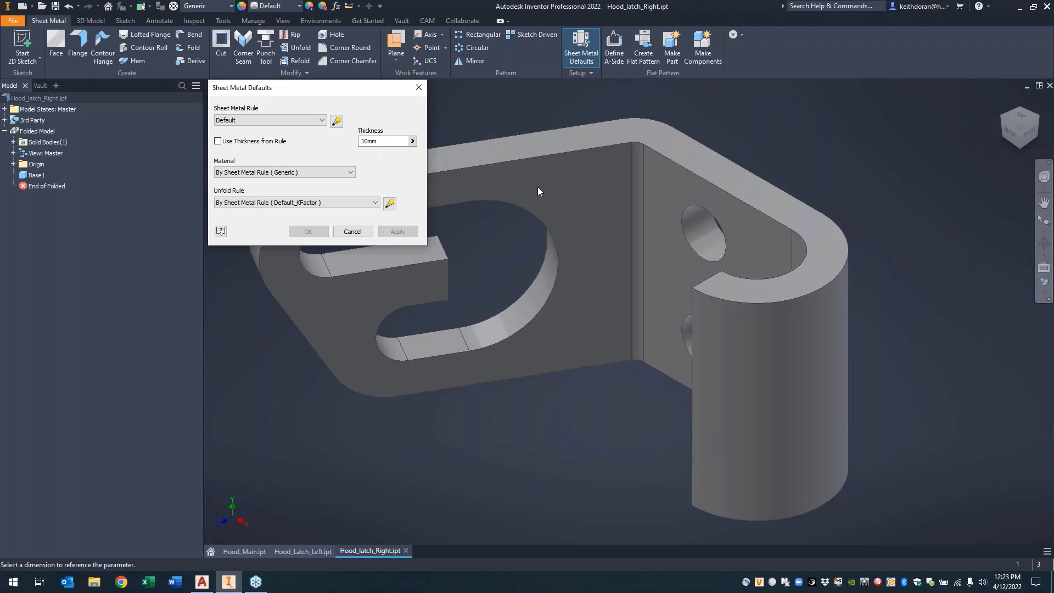
left_click(423, 89)
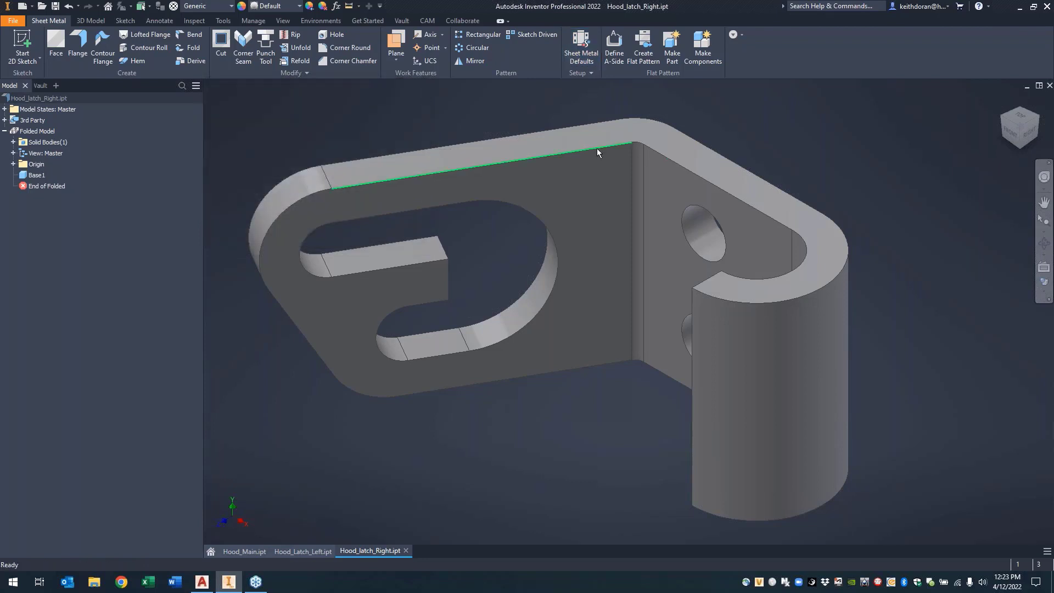
Step: Define the inner face of the slotted plate as the latch's A-side
left_click(622, 51)
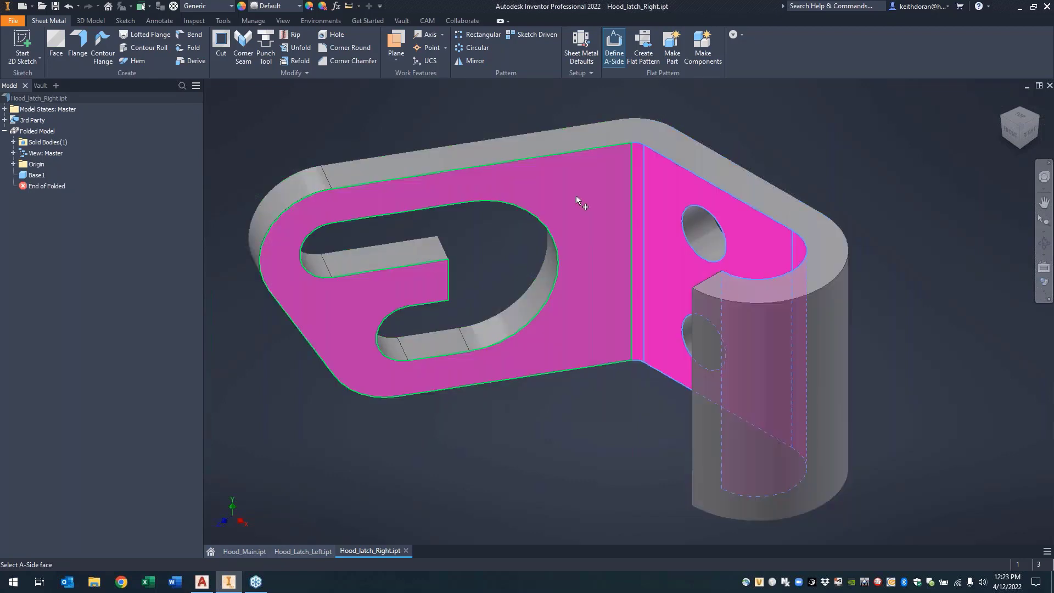
left_click(575, 195)
left_click(593, 179)
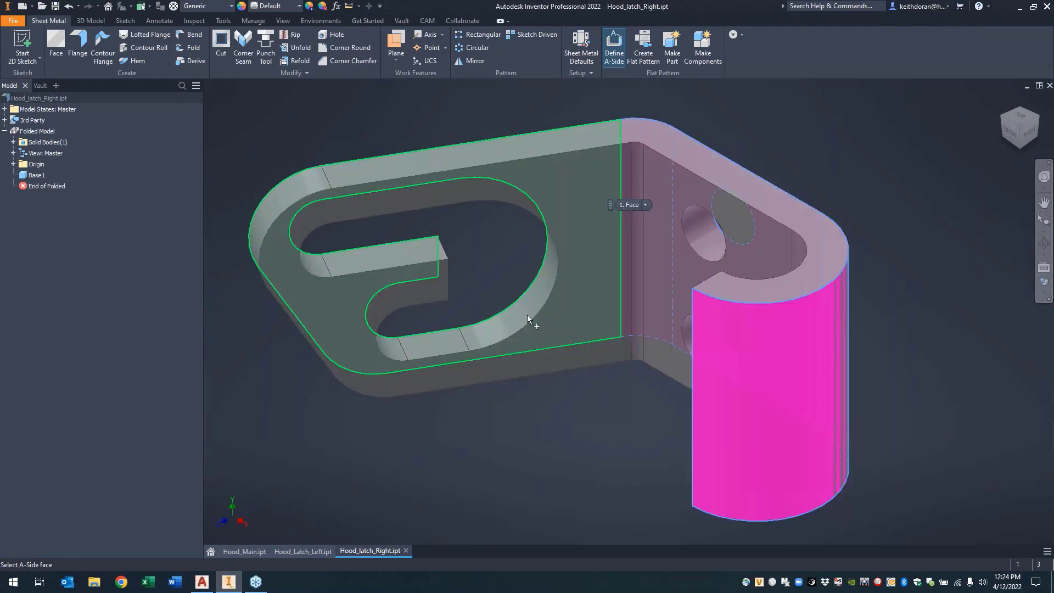
left_click(569, 275)
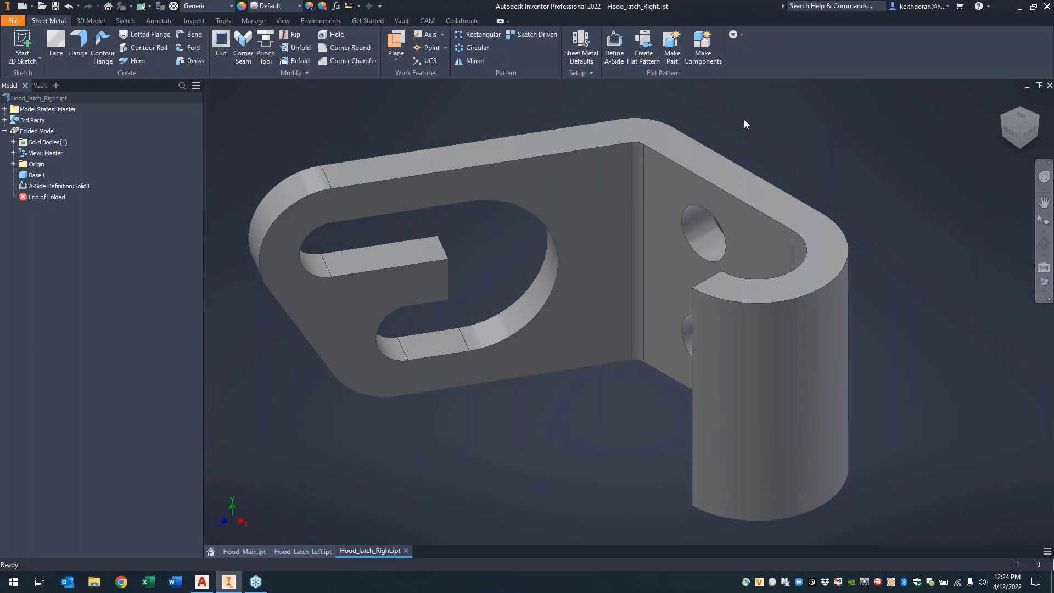
Step: Create the latch's flat pattern and return to the folded part
left_click(653, 52)
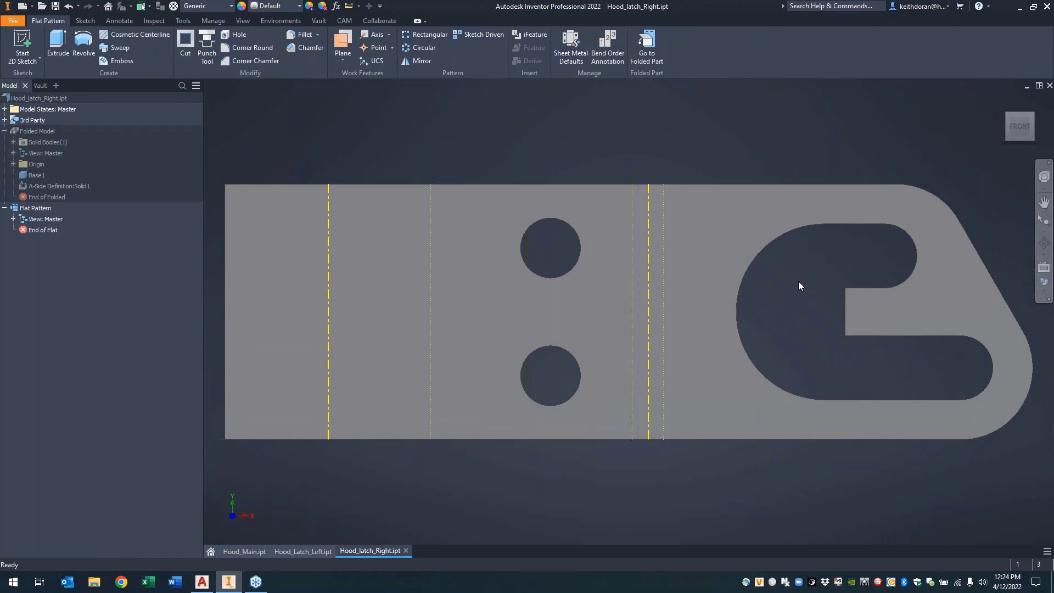
left_click(647, 44)
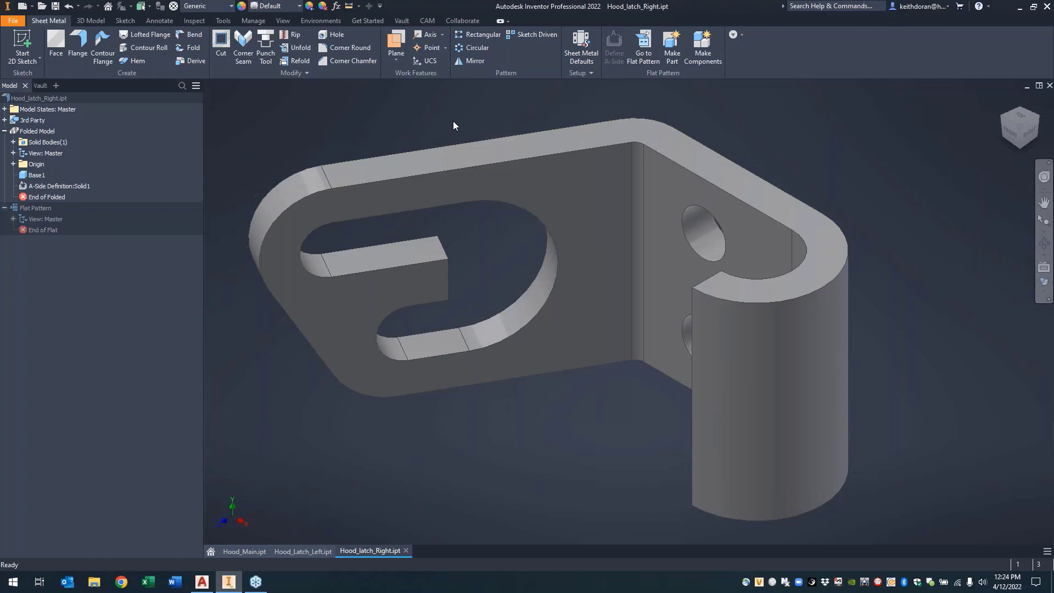
Step: Thicken the latch's chained inner faces by 2 mm with the direction switched to the other side
left_click(91, 20)
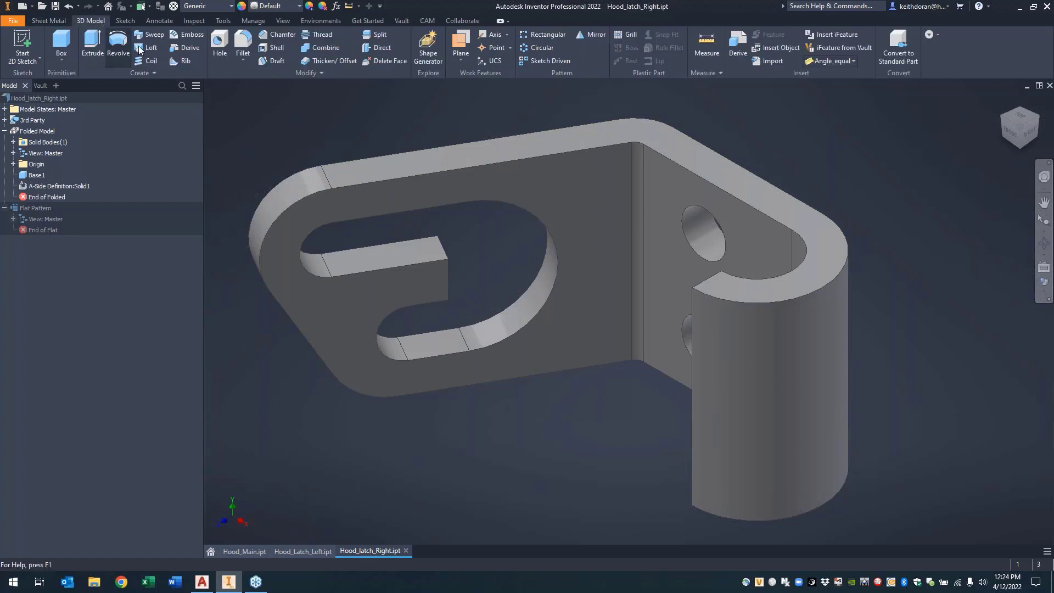
left_click(336, 61)
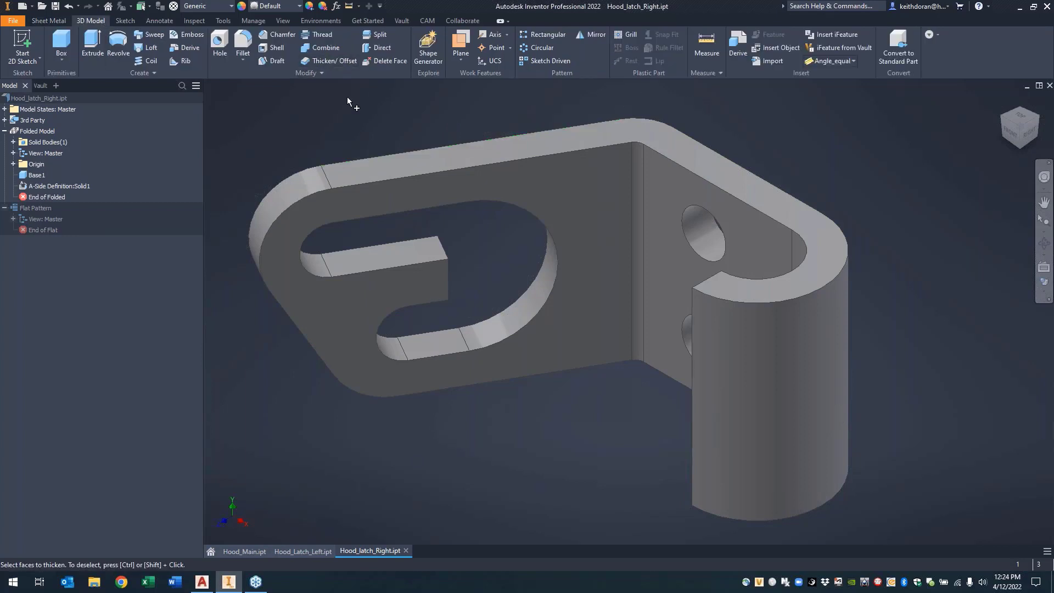
scroll(507, 126, "down", 3)
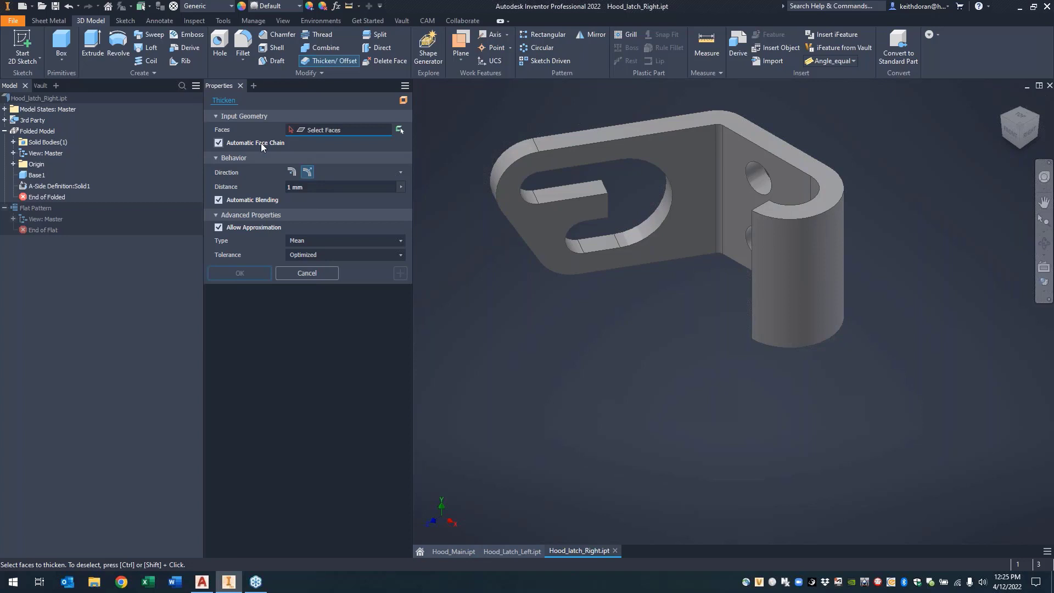
left_click(702, 158)
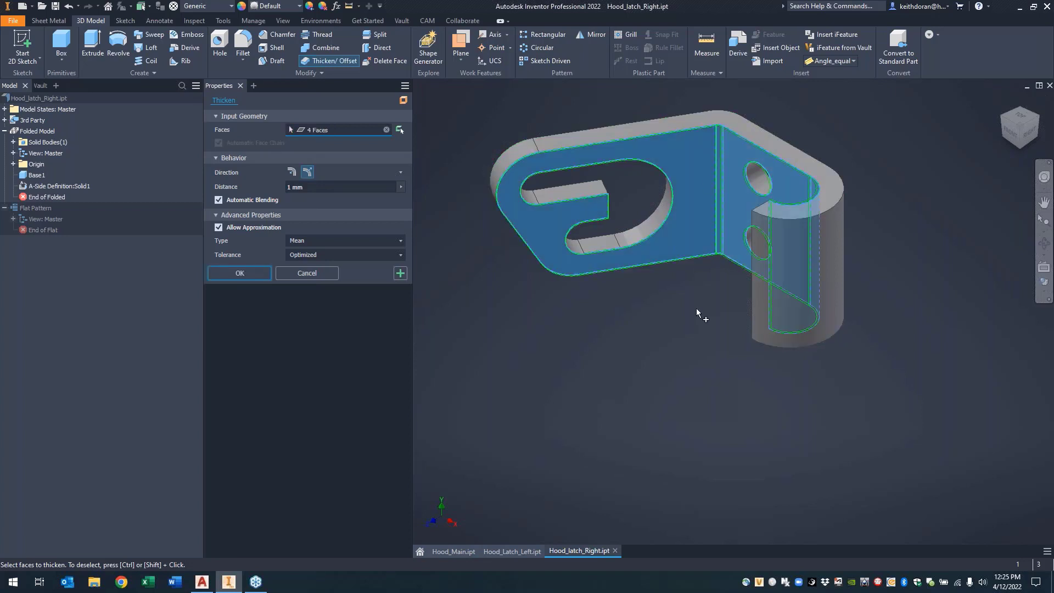
scroll(696, 308, "up", 5)
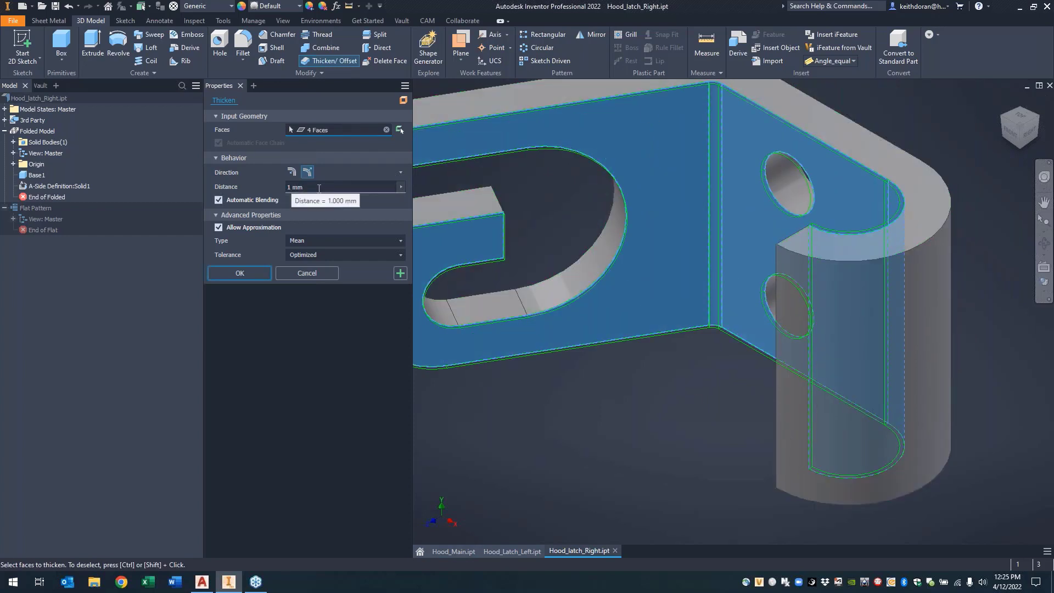
left_click(291, 171)
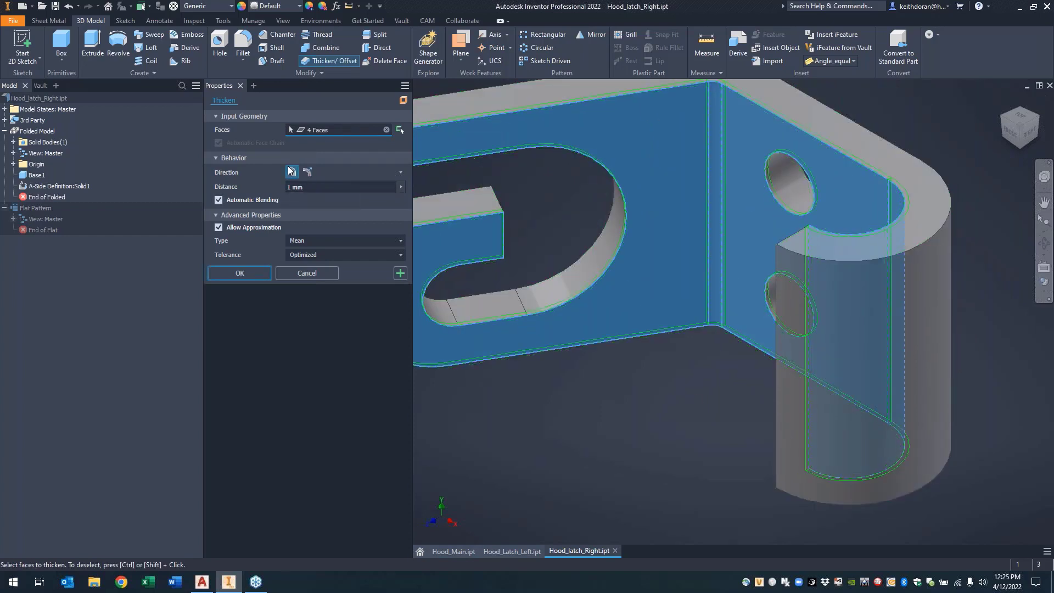
left_click(343, 187)
type("2")
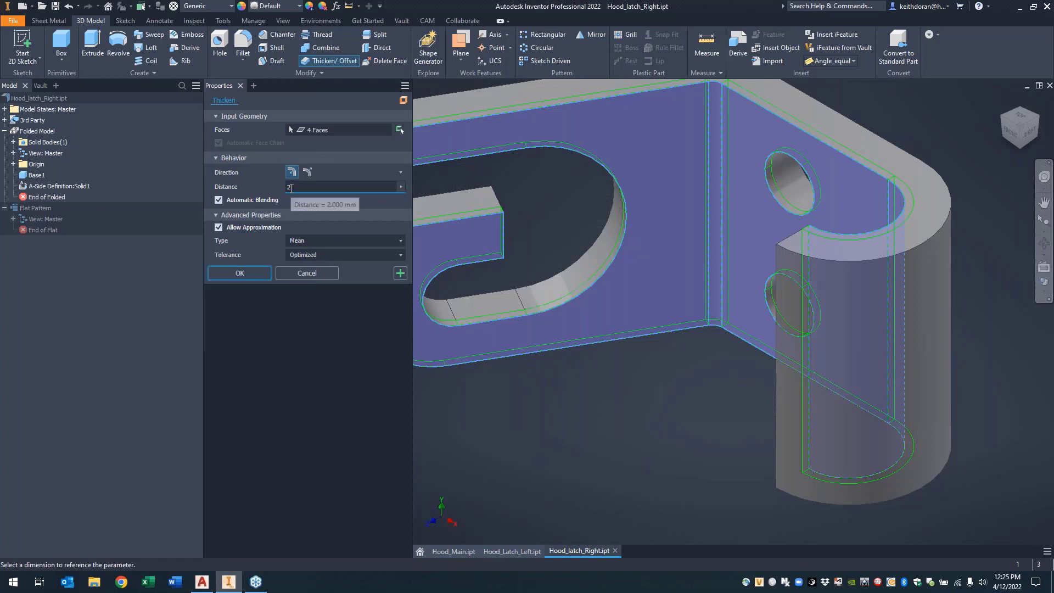
left_click(260, 273)
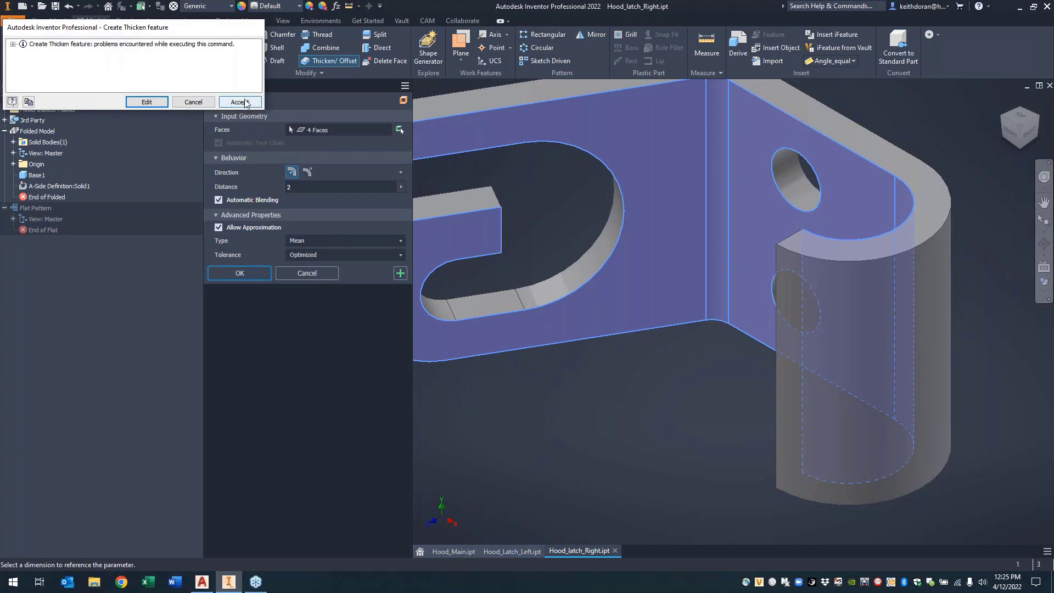
Step: Expand the details of the problem reported for the Thicken feature and accept the feature
left_click(13, 44)
left_click(24, 53)
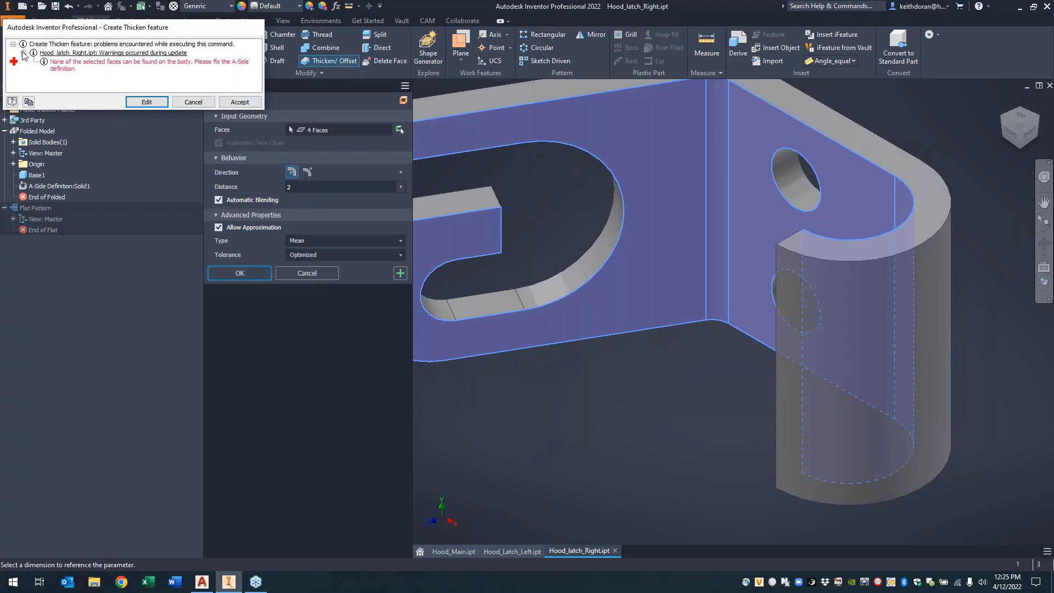
left_click(240, 102)
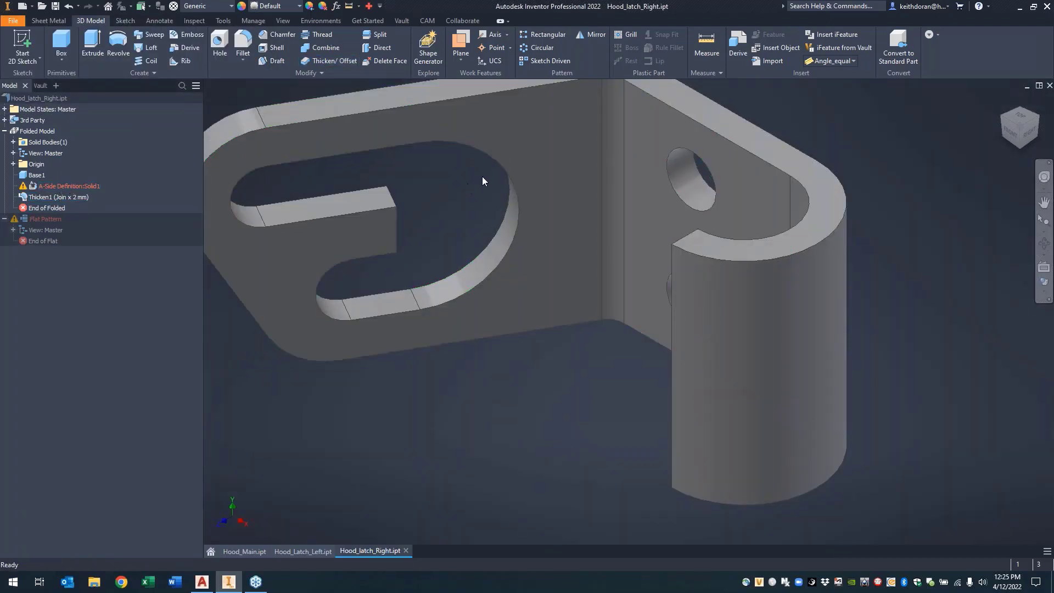
Step: Reorder the A-side definition to come after the Thicken feature in the model history and accept the change
right_click(62, 186)
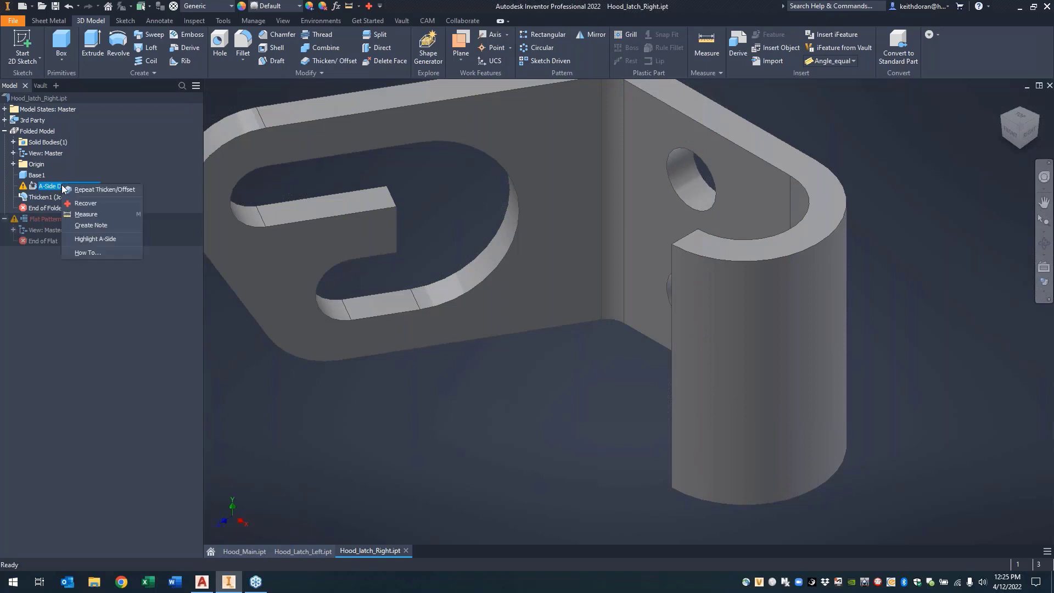
left_click(46, 190)
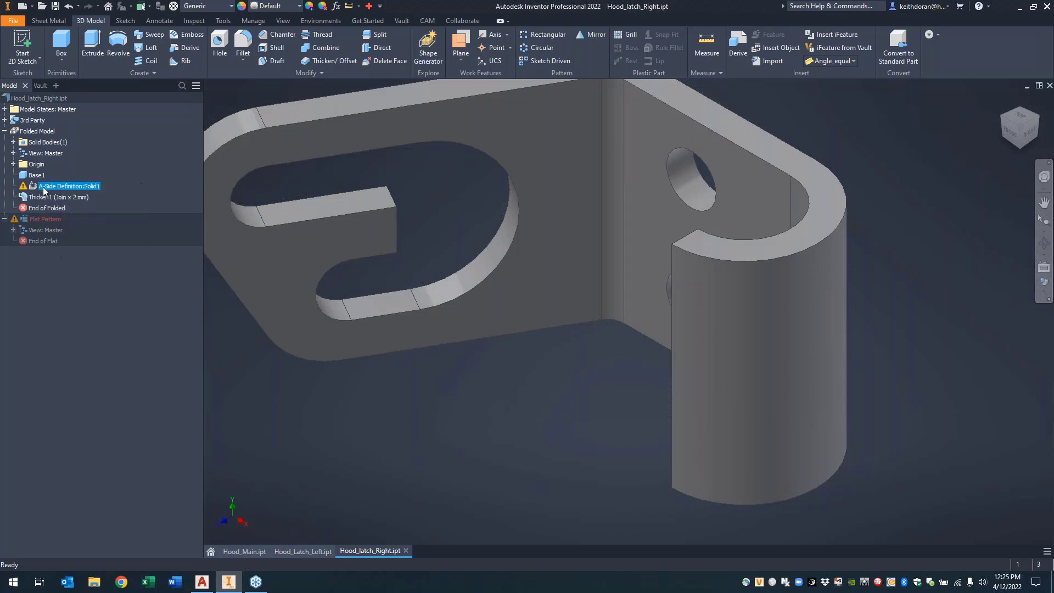
mouse_move(48, 196)
left_mouse_down()
mouse_move(48, 209)
mouse_move(44, 189)
mouse_move(44, 199)
left_mouse_up()
right_click(48, 188)
left_click(46, 187)
left_click(46, 206)
left_click(223, 104)
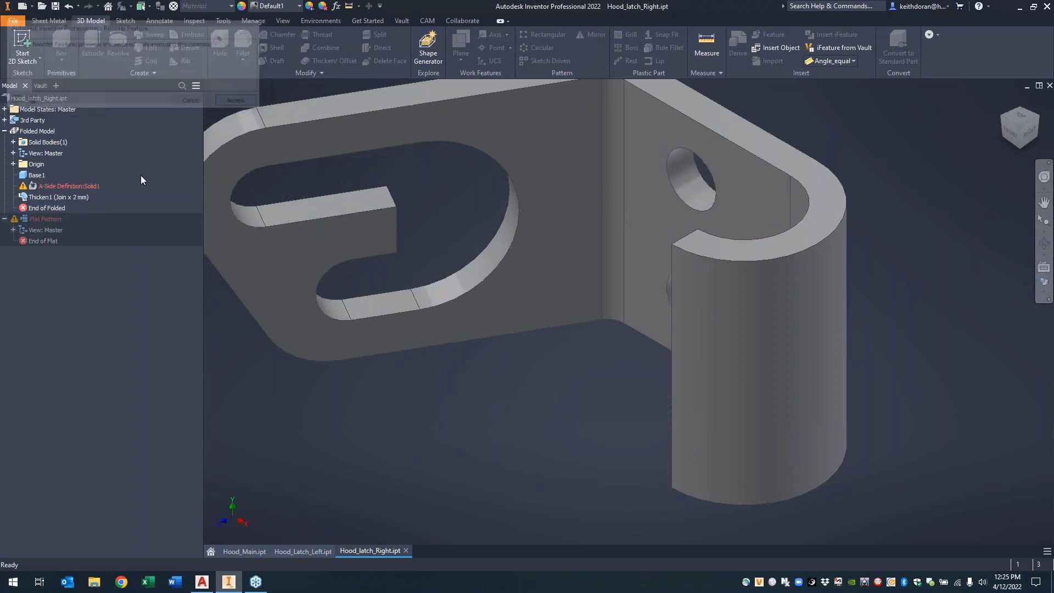
Step: Examine the diagnosis of the A-side definition's compute error in Design Doctor and leave the recovery without treating it
left_click(59, 197)
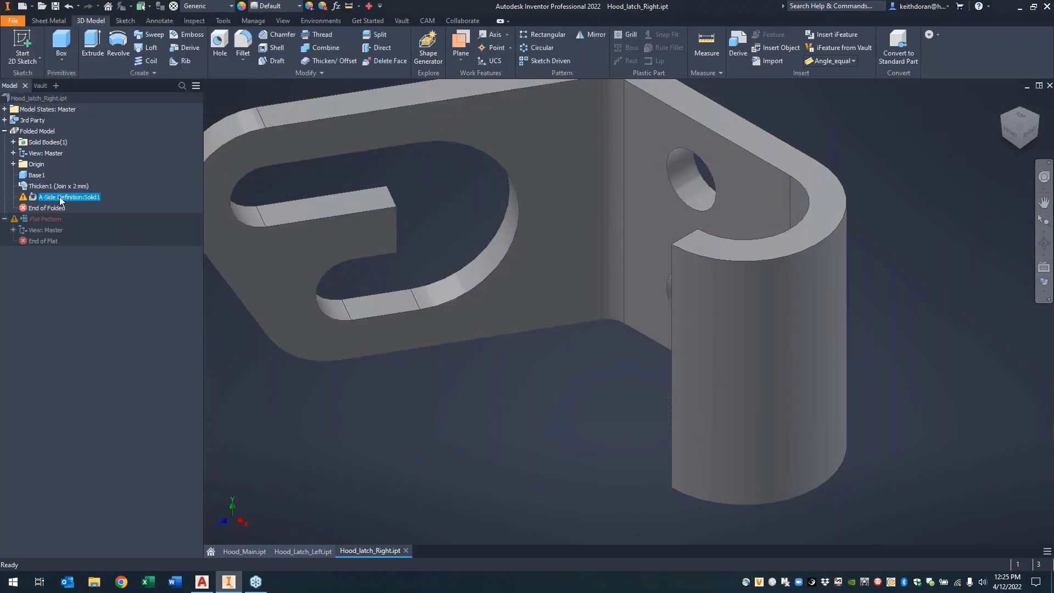
right_click(59, 197)
left_click(94, 215)
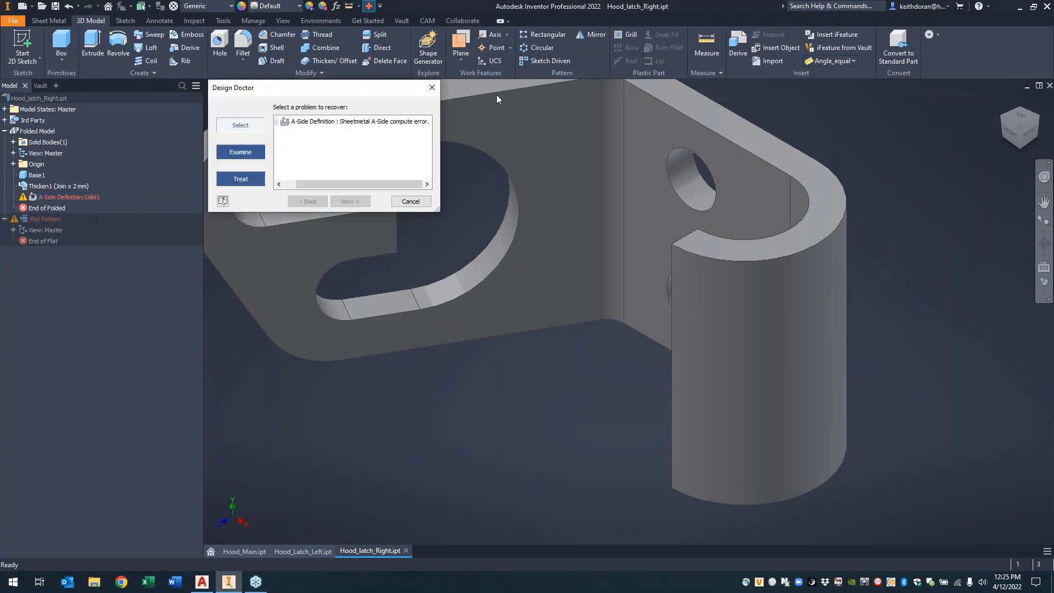
left_click(316, 121)
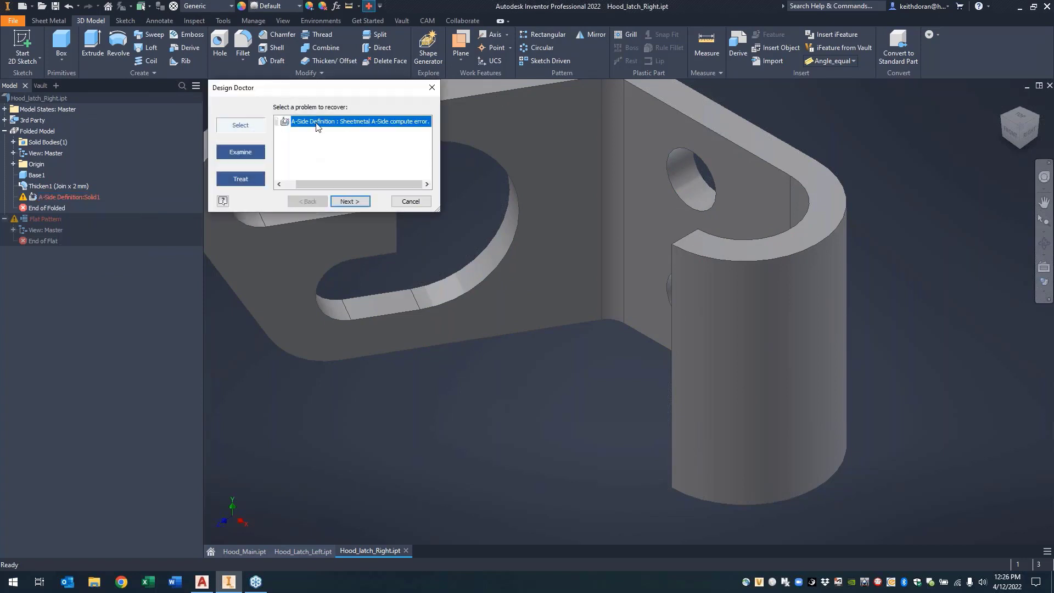
left_click(346, 201)
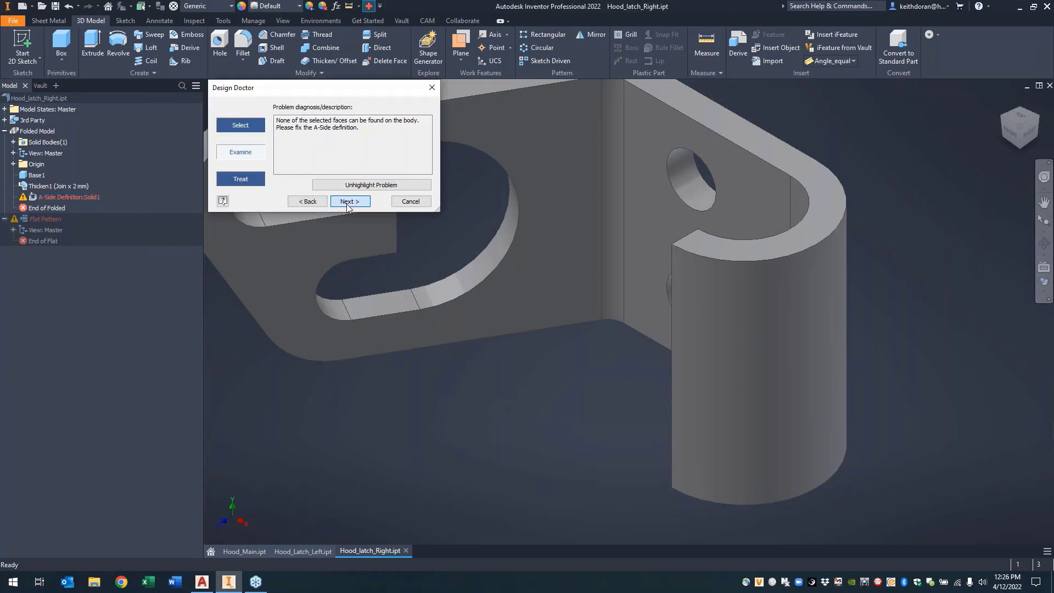
left_click(347, 203)
left_click(410, 201)
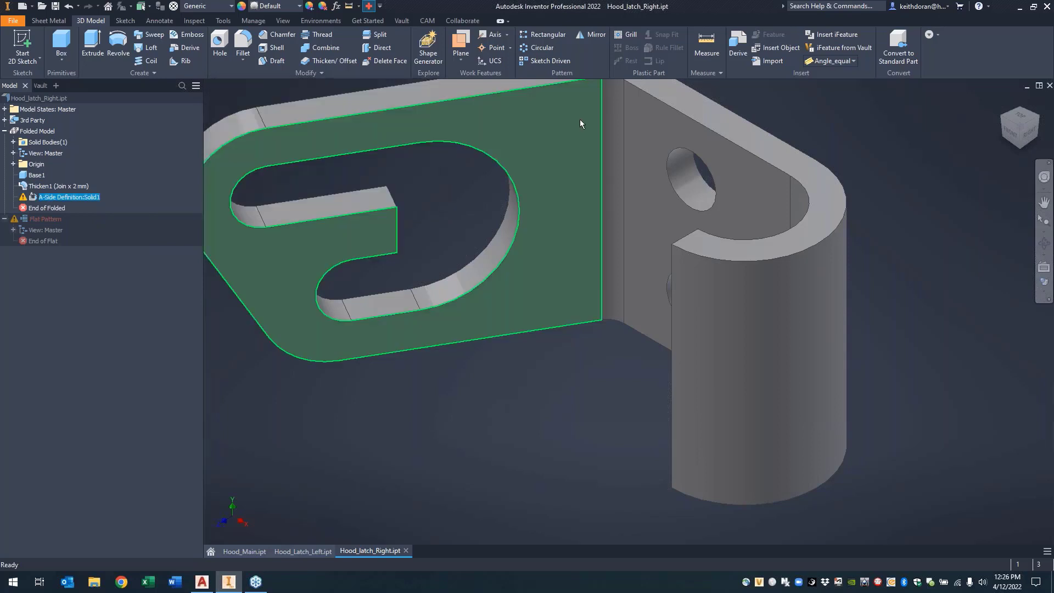
Step: Highlight the A-side of the failed A-side definition and check which editing options the feature offers
right_click(58, 202)
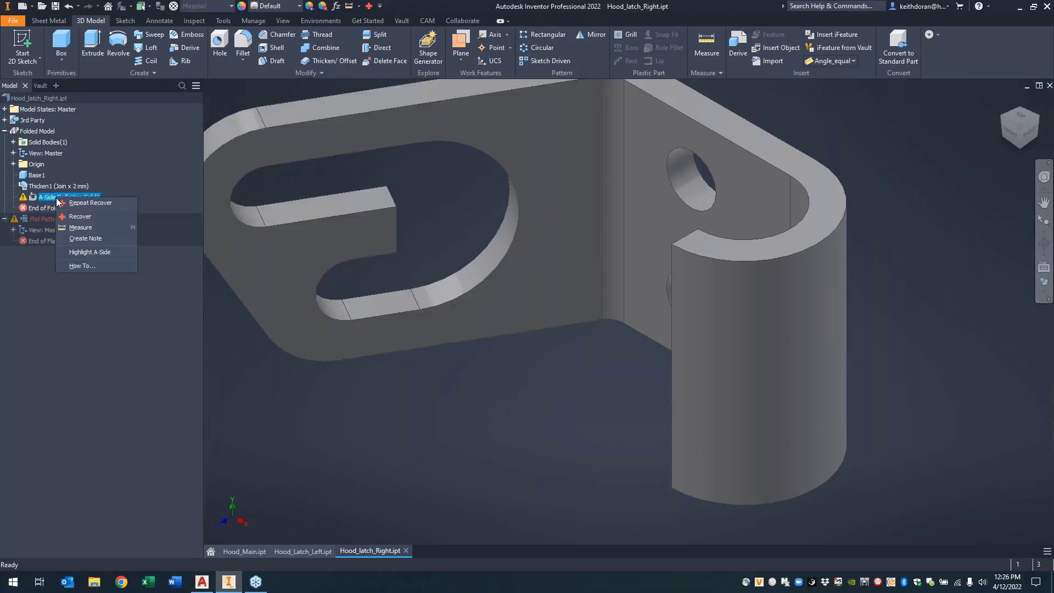
left_click(473, 209)
right_click(78, 196)
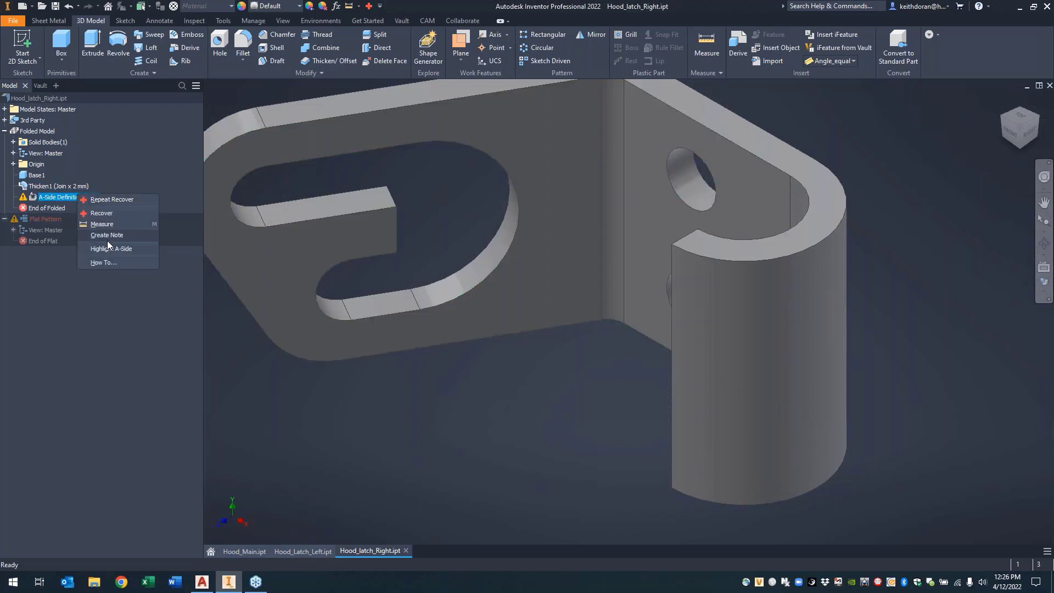
left_click(109, 247)
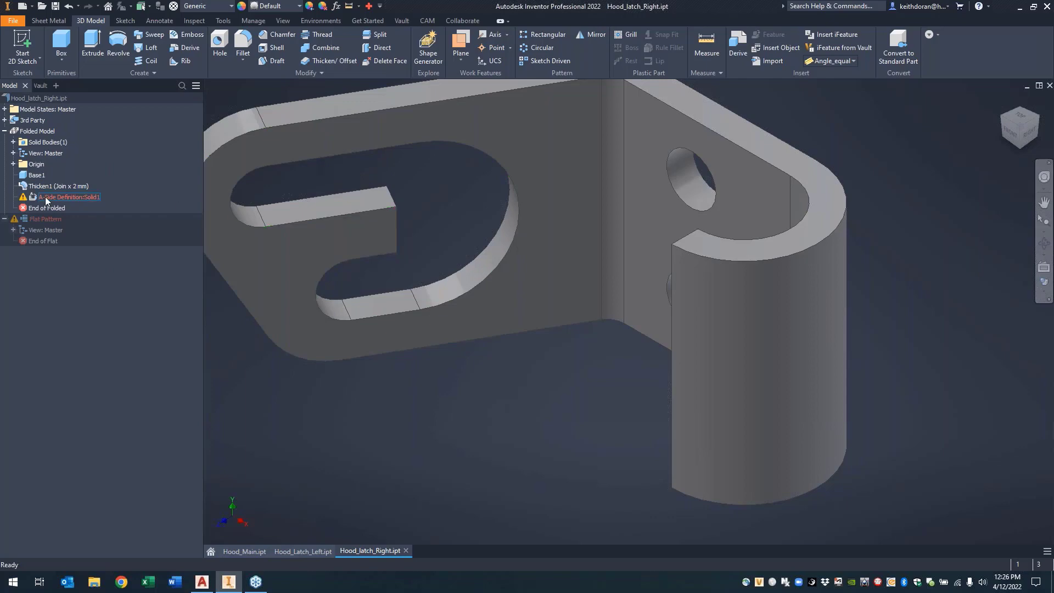
left_click(53, 23)
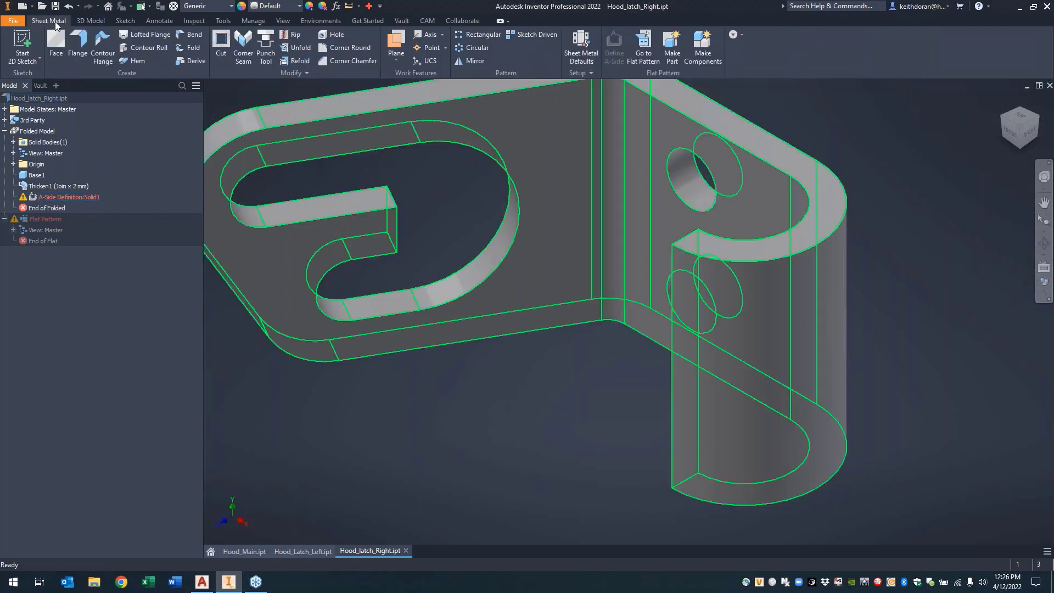
right_click(47, 198)
Step: Try to remove the A-side definition by placing the End of Folded marker above it and deleting all features below the marker
left_click(43, 208)
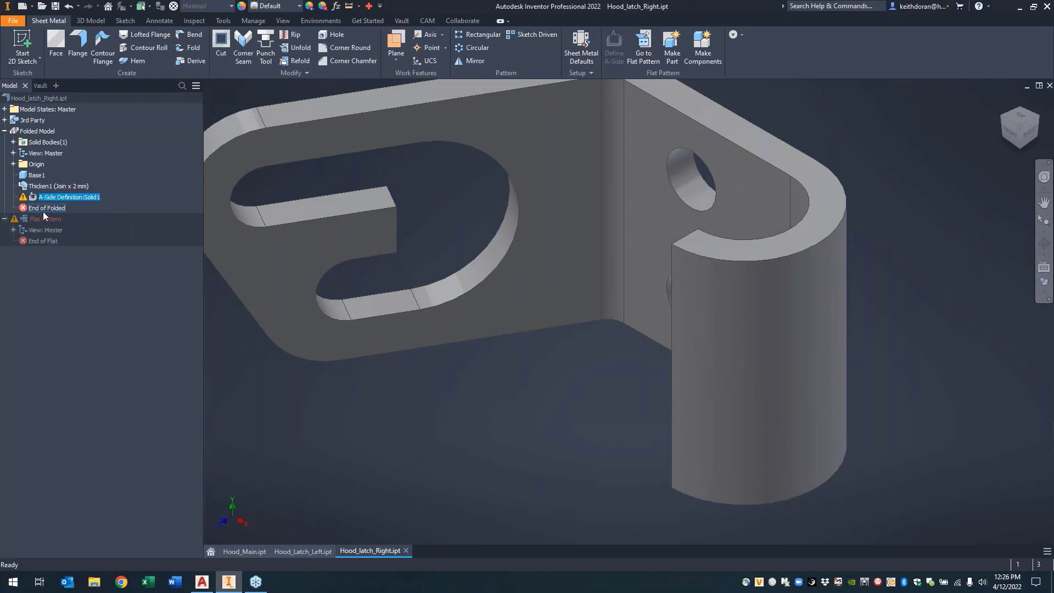
left_click_drag(44, 209, 49, 199)
right_click(49, 196)
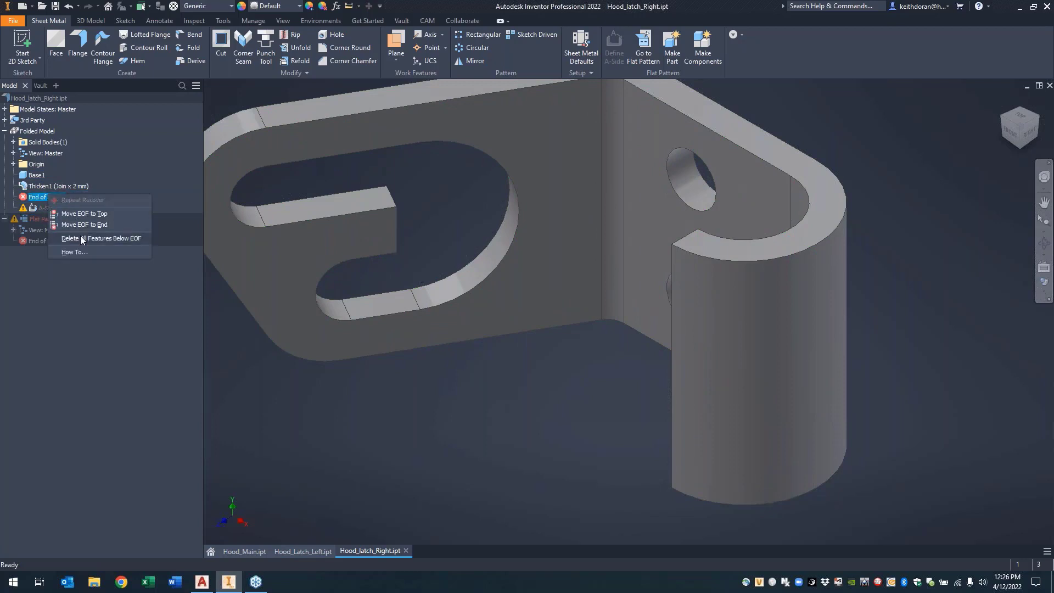
left_click(49, 194)
right_click(48, 198)
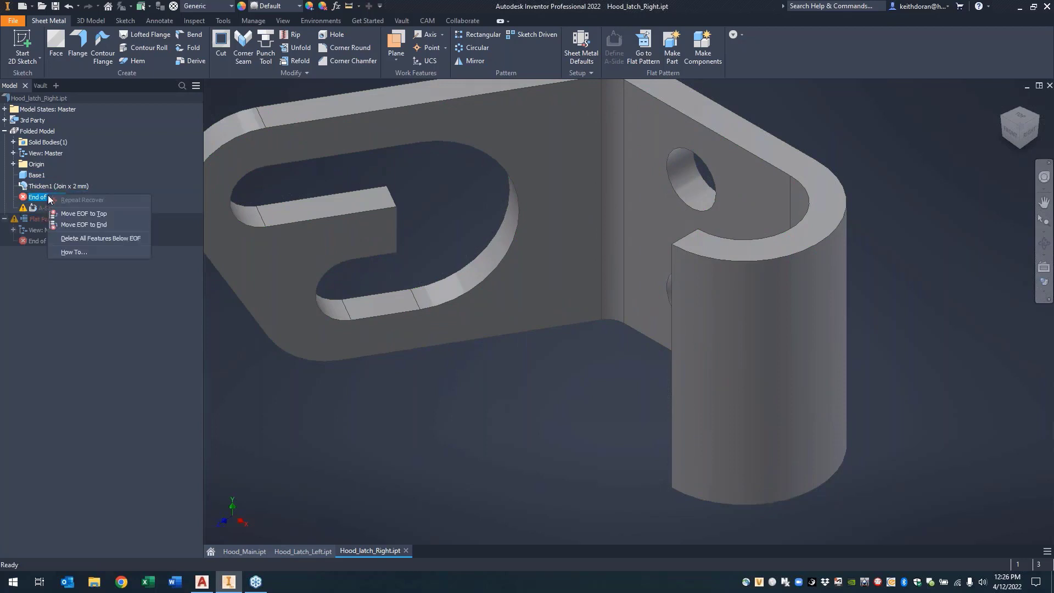
left_click(80, 236)
left_click_drag(55, 198, 55, 209)
left_click(239, 102)
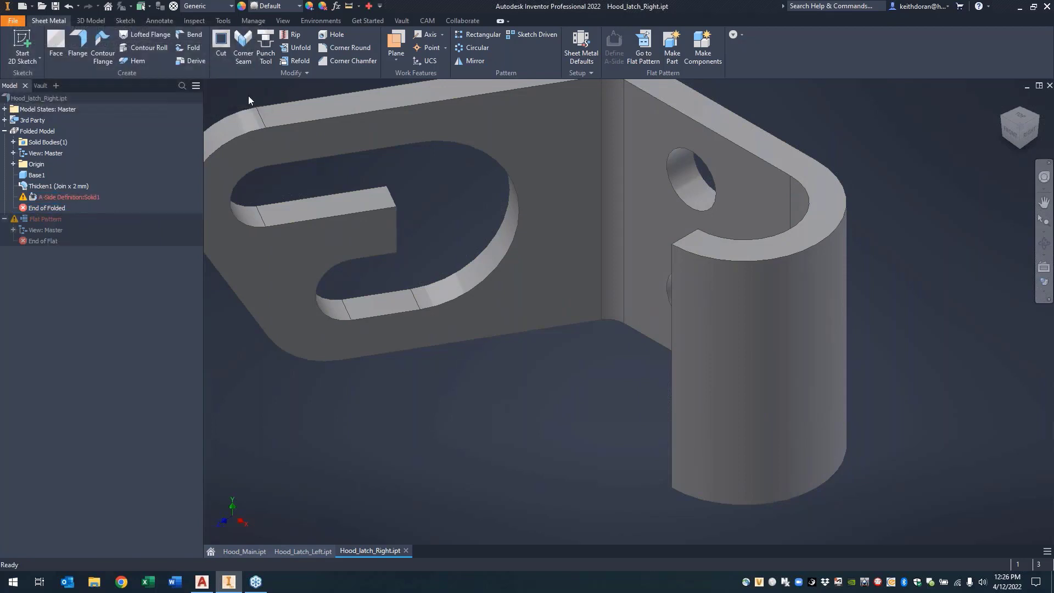
Step: Delete the flat pattern and the failed A-side definition from the right latch
left_click(643, 43)
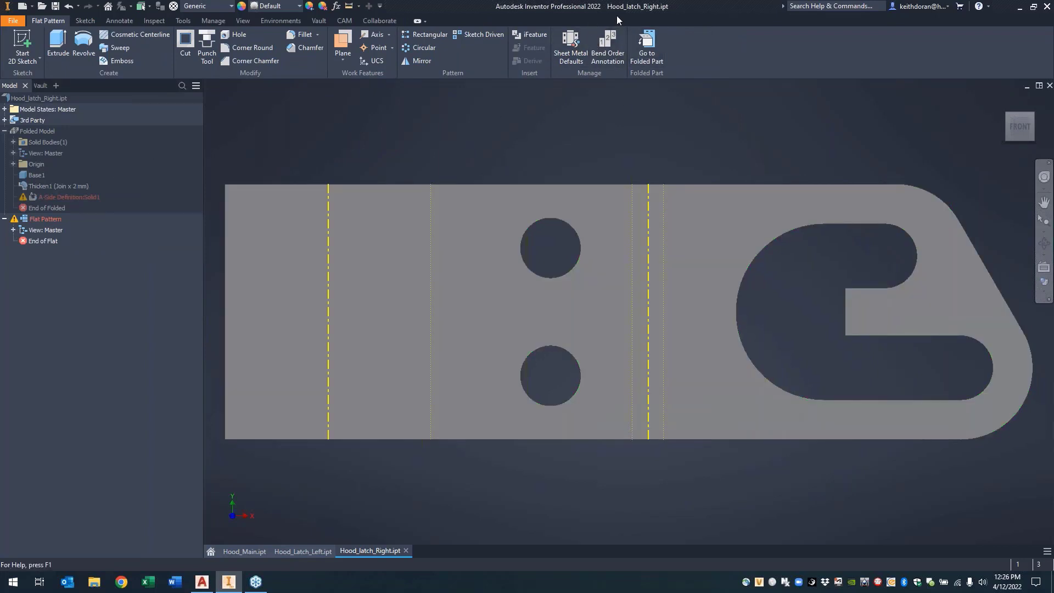
left_click(646, 44)
right_click(48, 219)
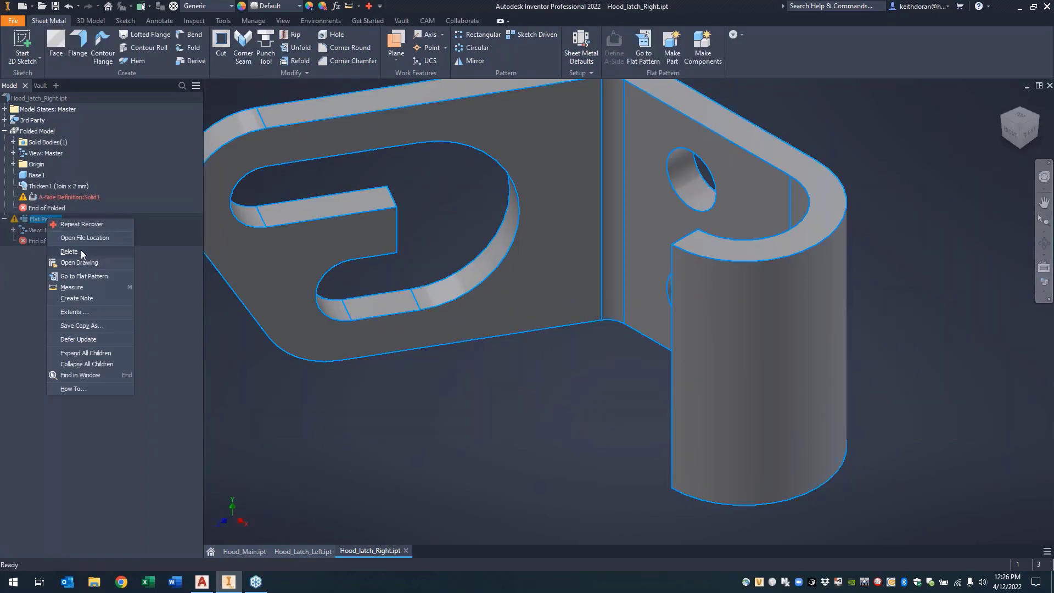
left_click(82, 263)
left_click(476, 308)
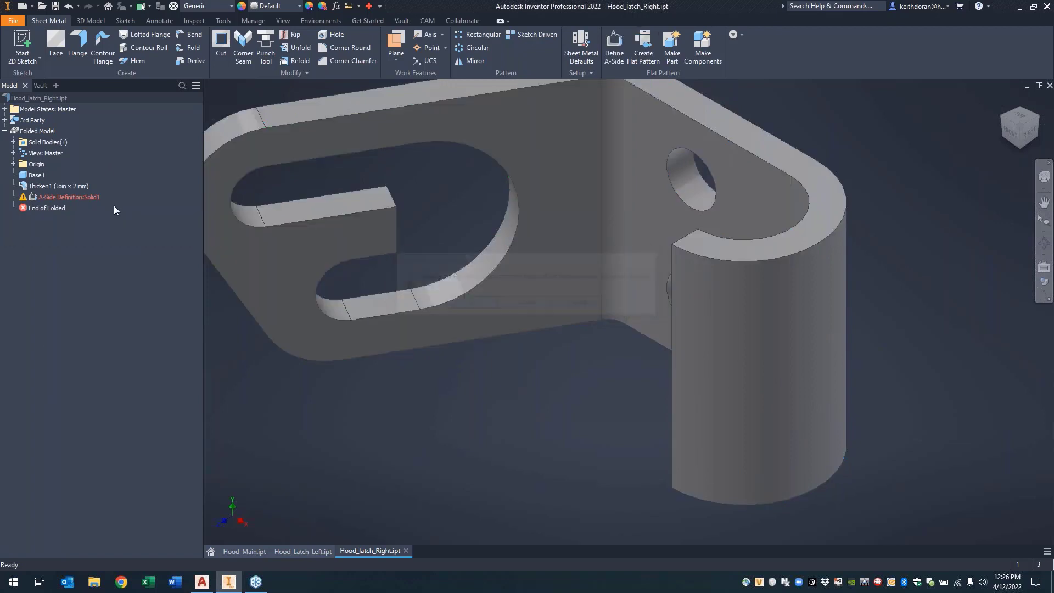
right_click(40, 196)
left_click(62, 213)
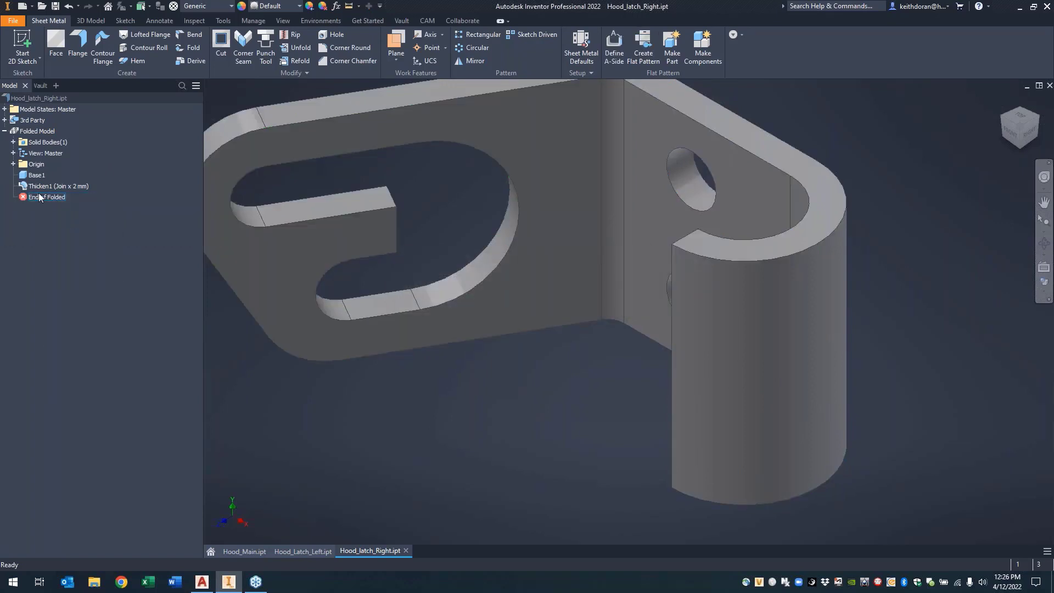
Step: Set the thickness in the sheet metal defaults to 8 mm
left_click(613, 42)
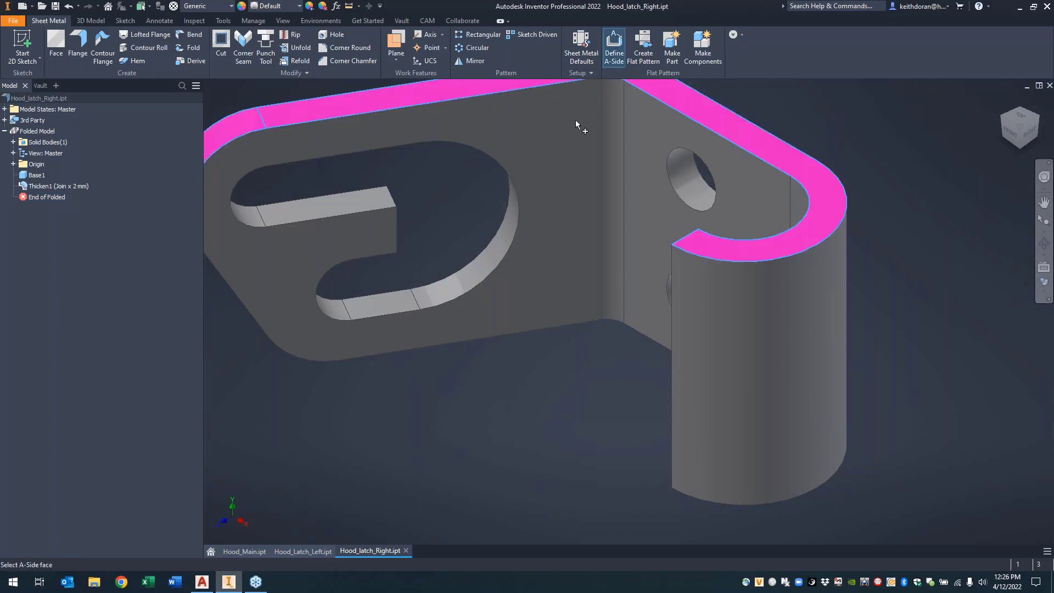
middle_click_drag(582, 148, 619, 203)
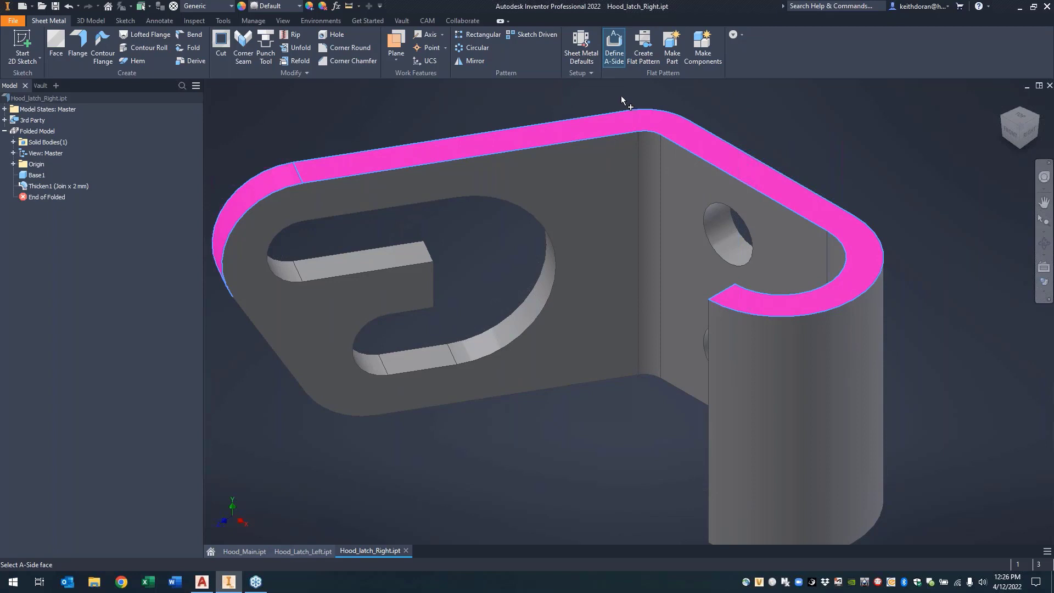
left_click(586, 54)
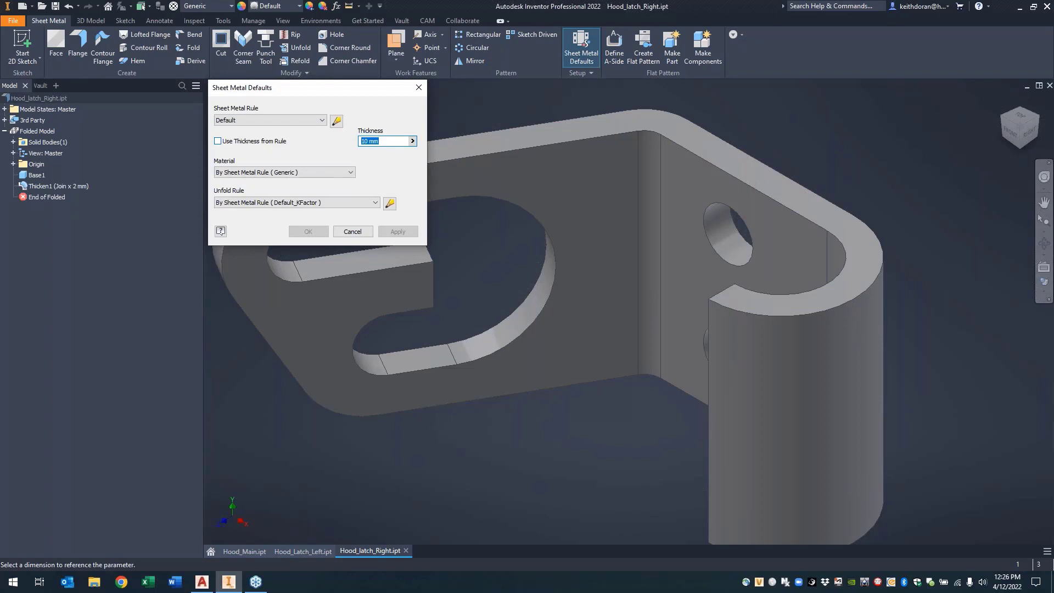
type("8m")
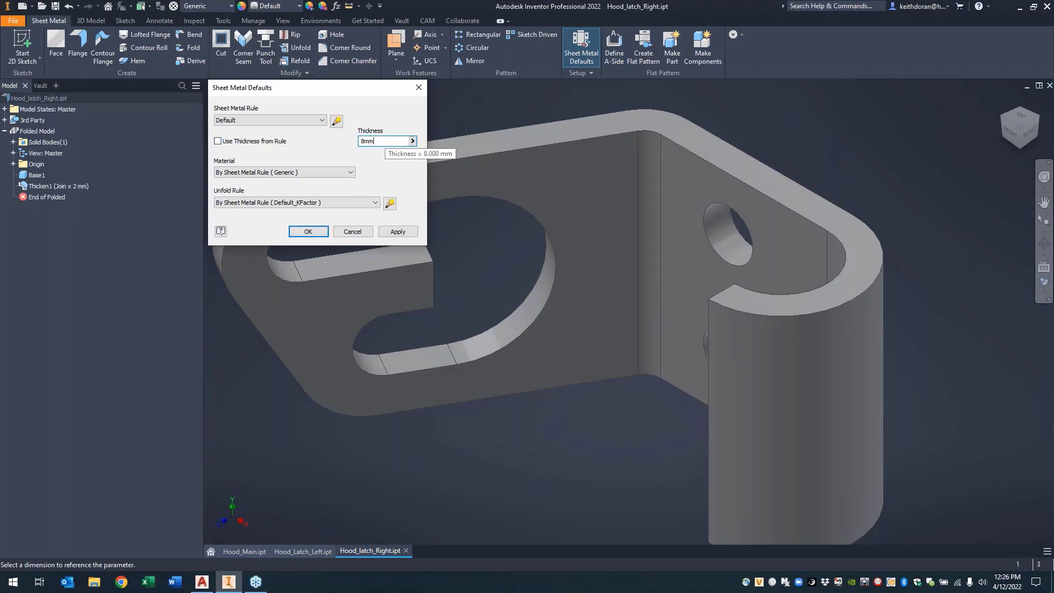
type("m")
left_click(307, 232)
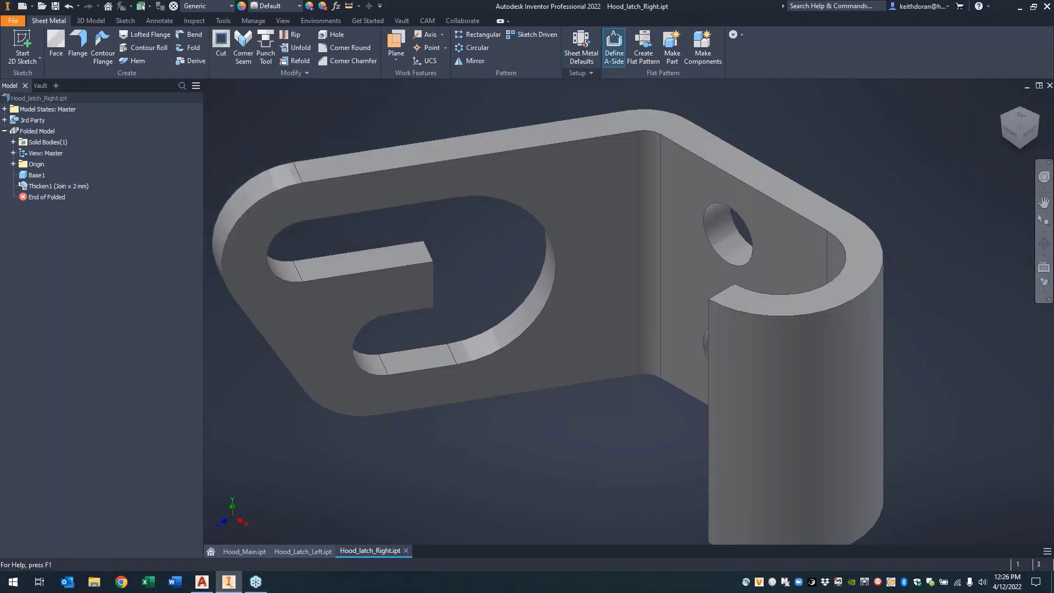
Step: Define the slotted plate's inner face as the A-side and create the flat pattern, returning to the folded part
left_click(613, 51)
left_click(577, 225)
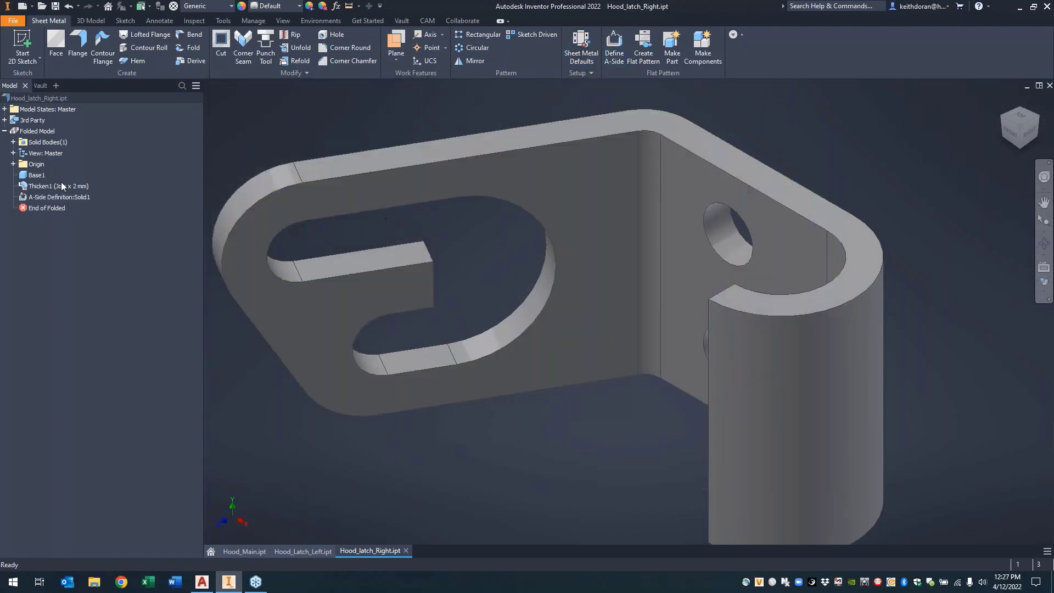
left_click(643, 60)
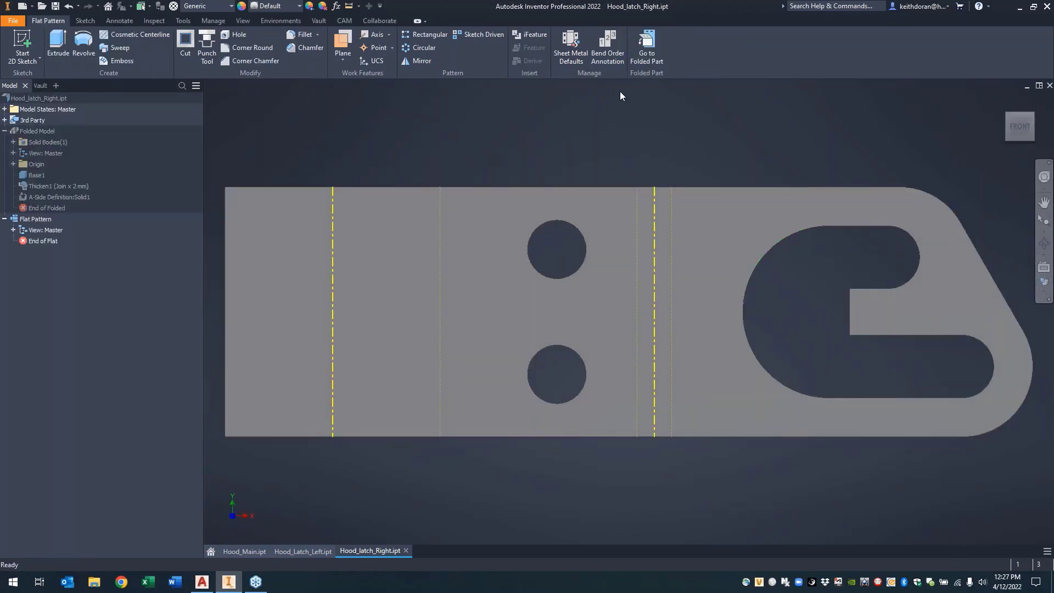
left_click(649, 56)
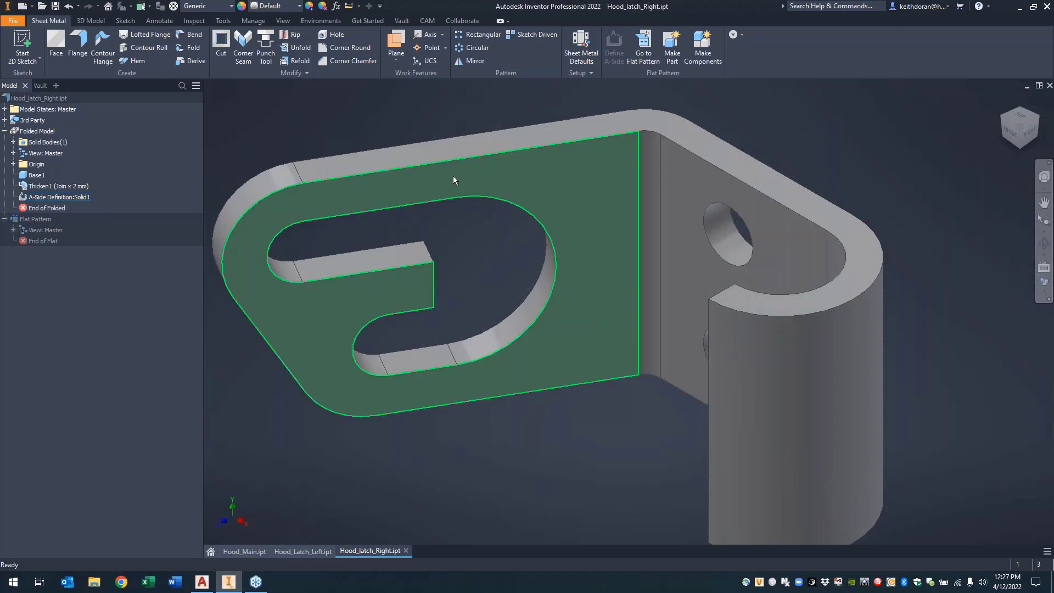
Step: Compare the repaired part with the feature history of Hood_Latch_Left.ipt and return to Hood_latch_Right.ipt
mouse_move(454, 176)
left_click(317, 551)
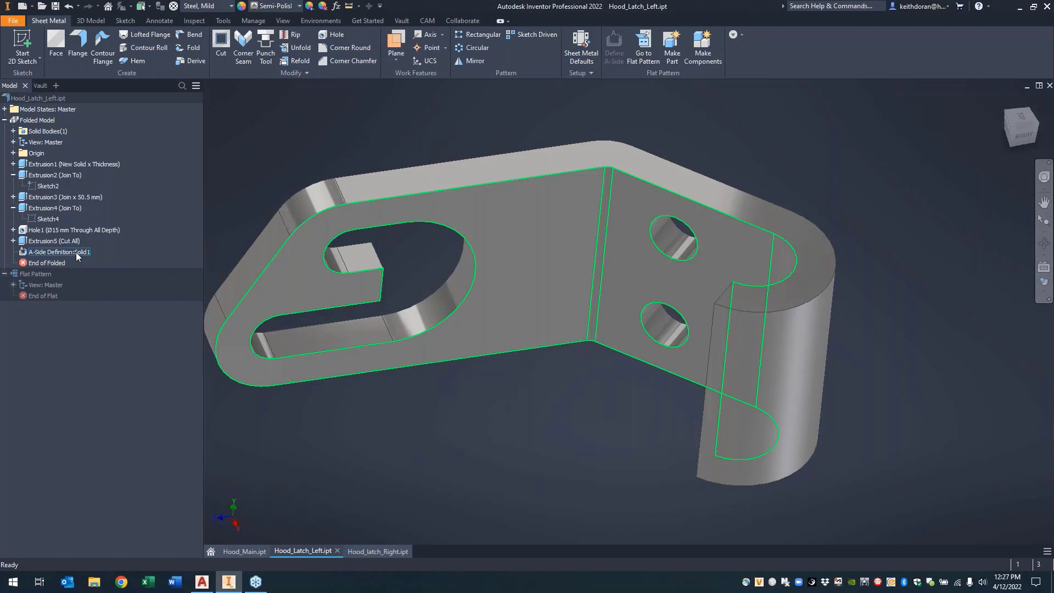
left_click(379, 551)
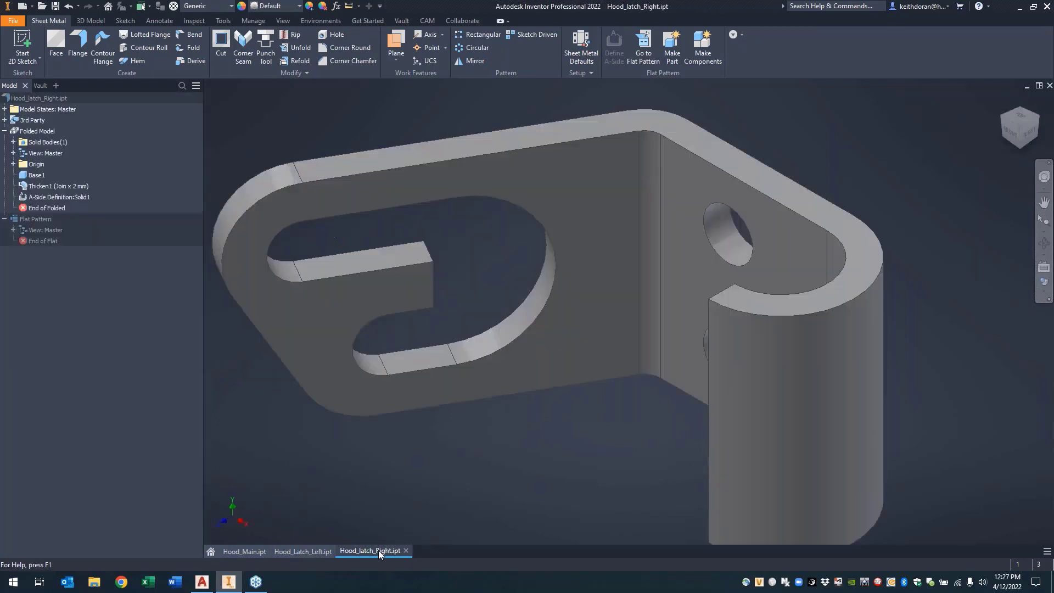
scroll(495, 288, "down", 5)
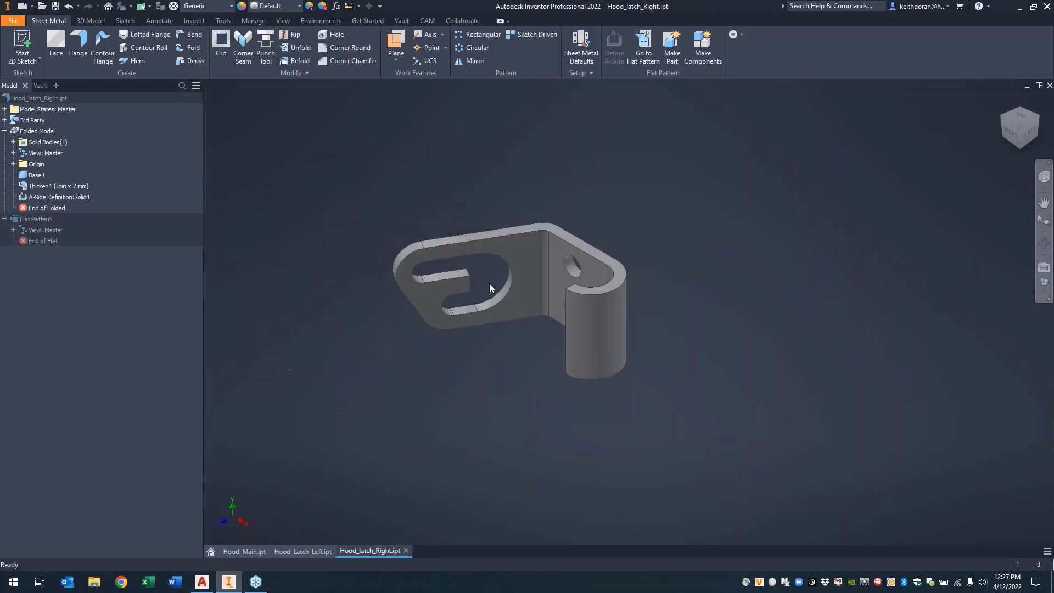
scroll(489, 284, "up", 3)
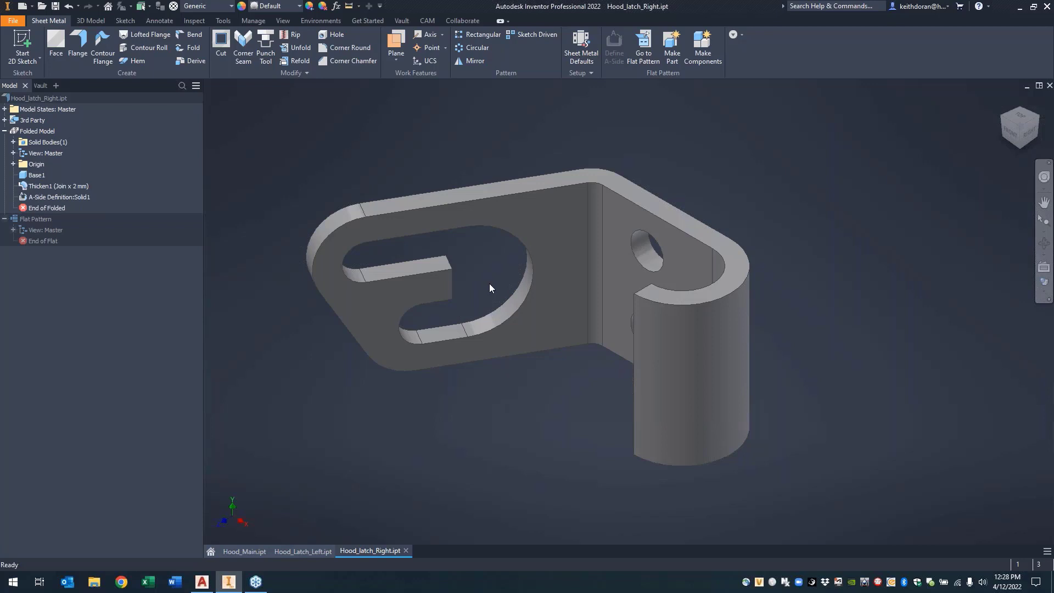
Step: Locate Hood_Base.dwg with the file type set to Autodesk Inventor Files, and open that drawing in AutoCAD
left_click(42, 6)
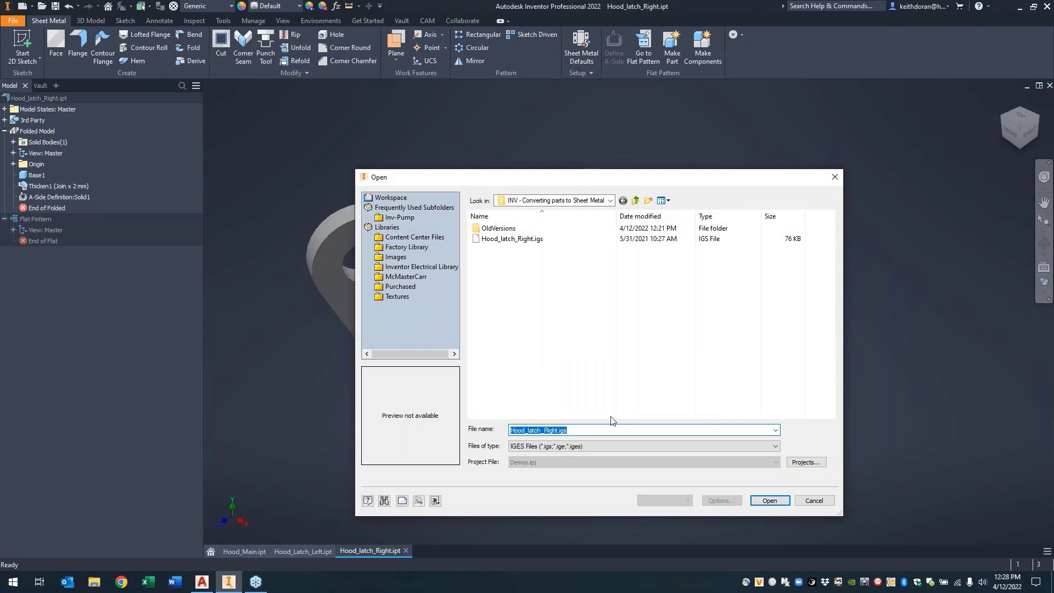
left_click(609, 446)
left_click(555, 210)
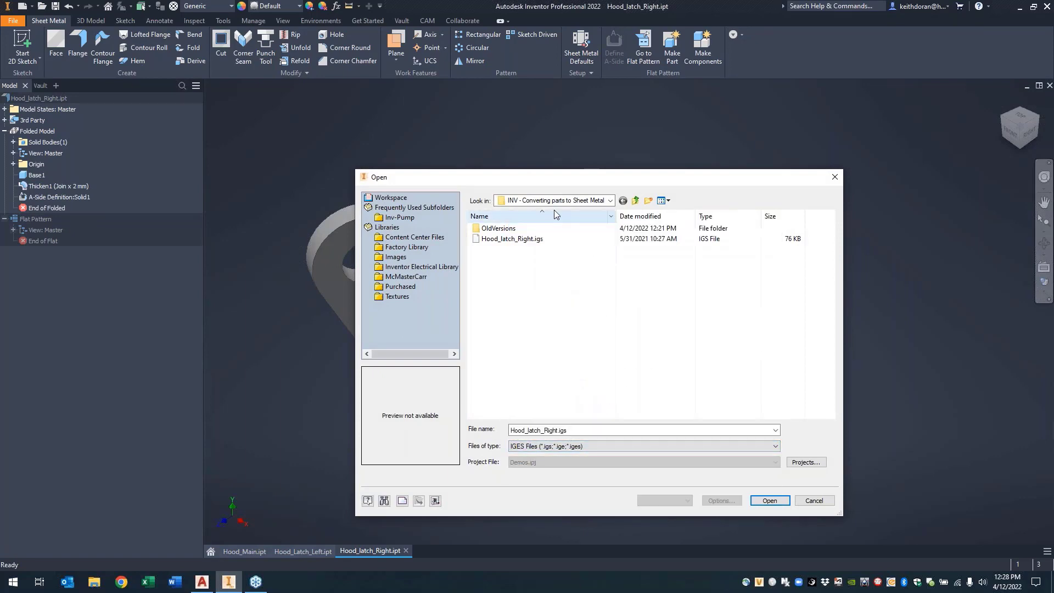
left_click(631, 449)
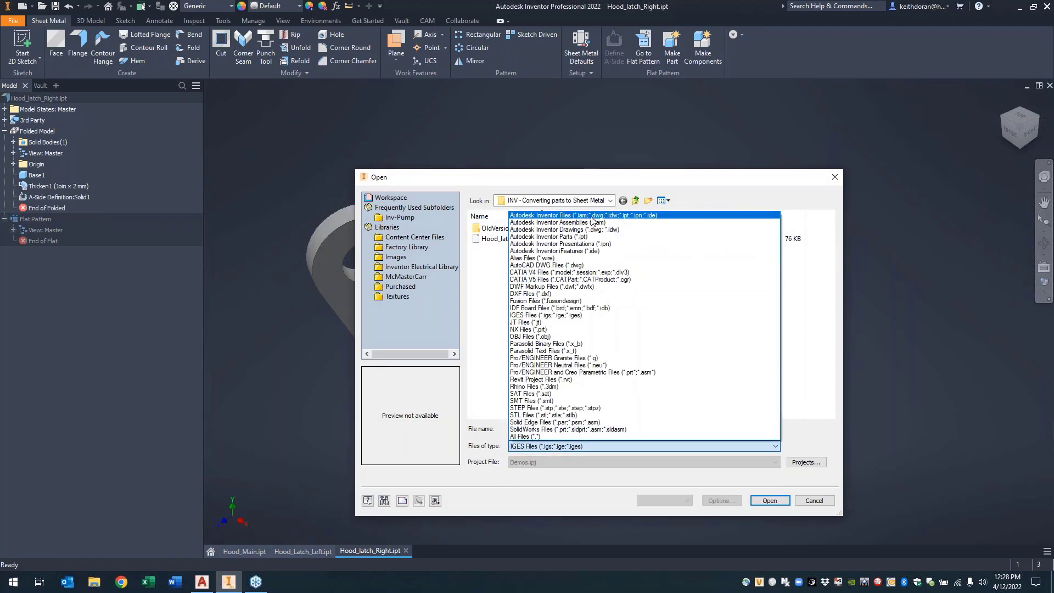
left_click(527, 217)
left_click(513, 240)
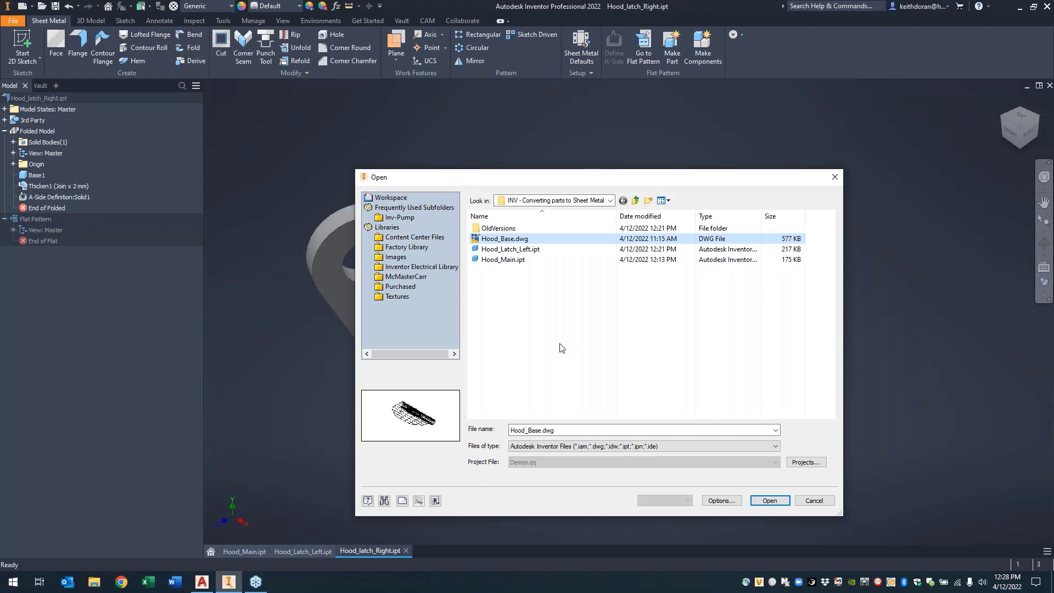
left_click(770, 500)
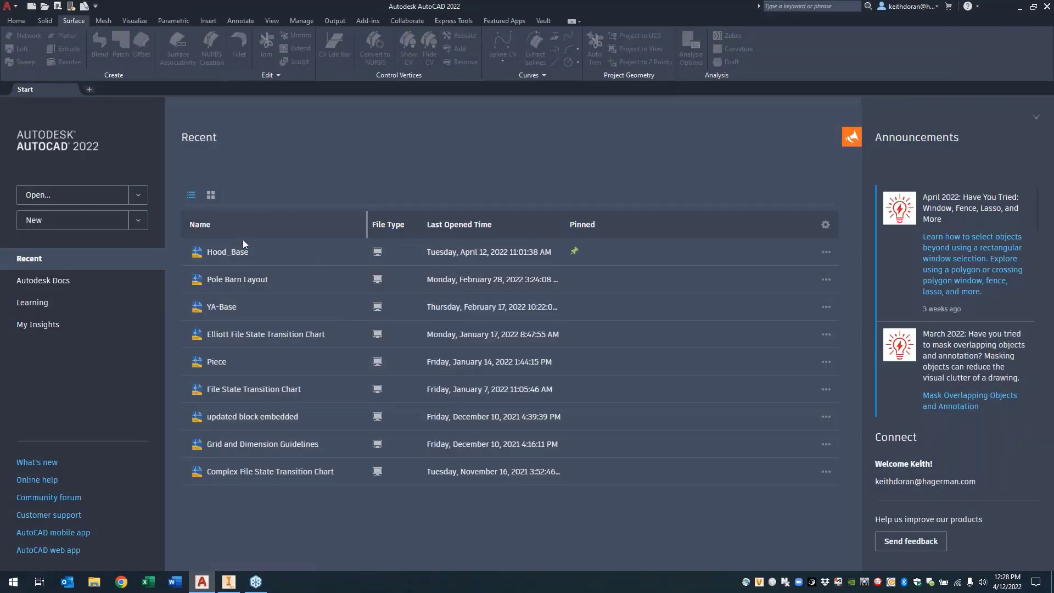
left_click(238, 256)
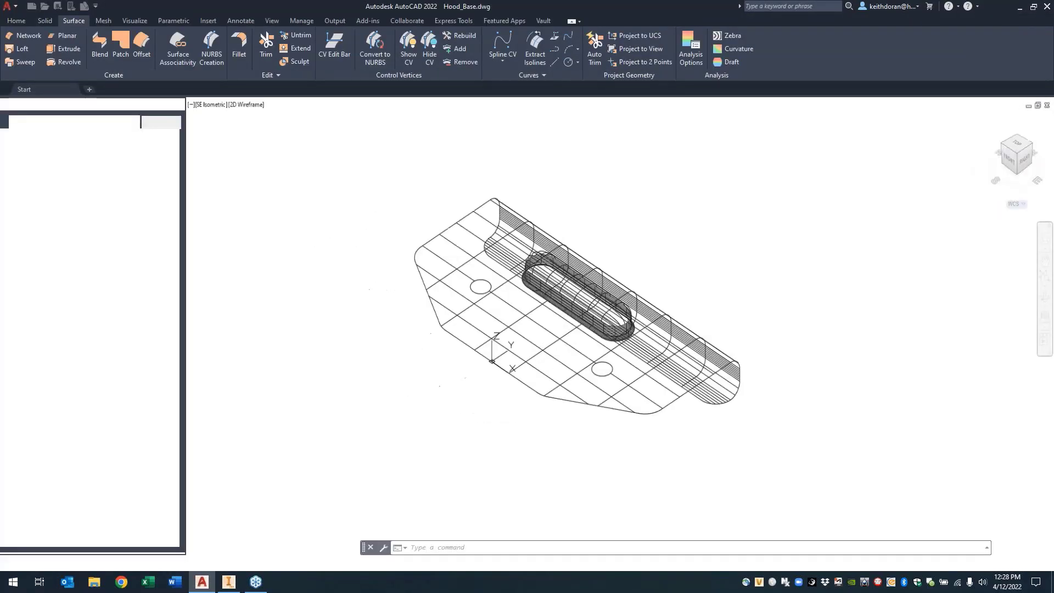
Step: Close Hood_Base.dwg without saving changes and switch back to Inventor
middle_click_drag(542, 326, 582, 321, "shift")
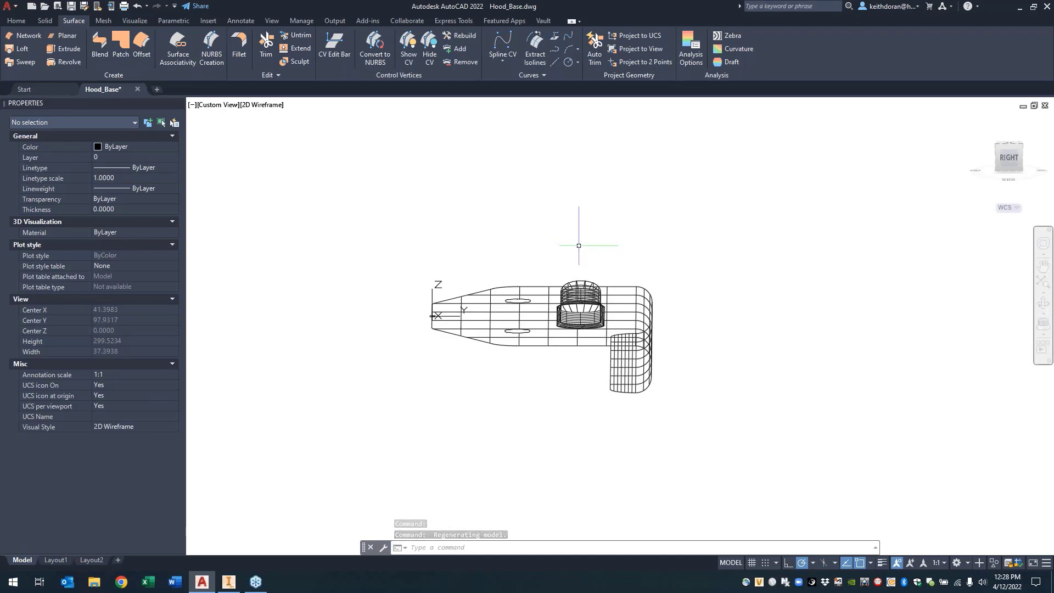
middle_click_drag(510, 229, 544, 244, "shift")
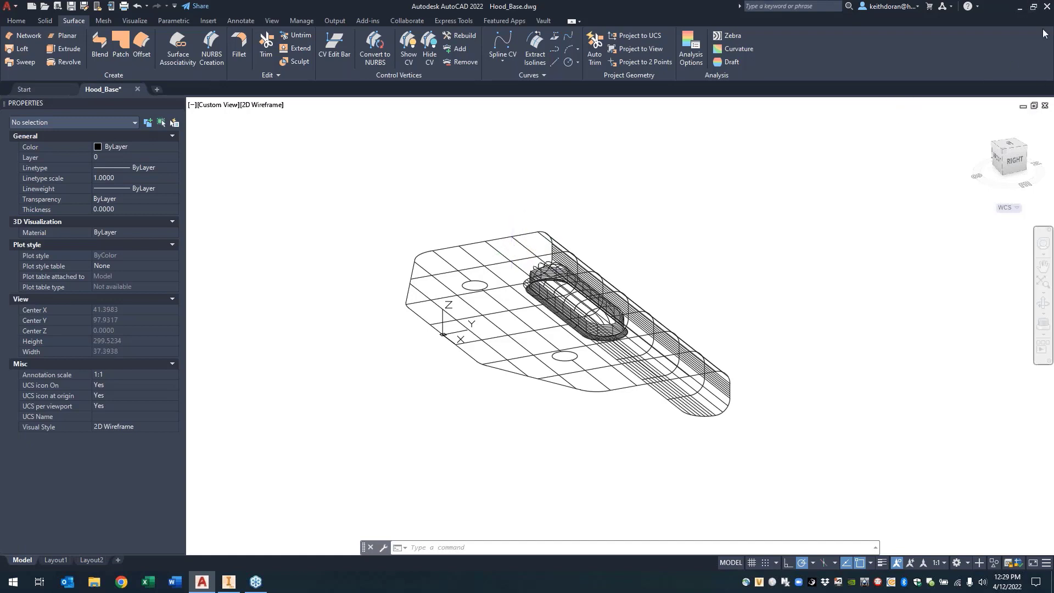
left_click(1044, 108)
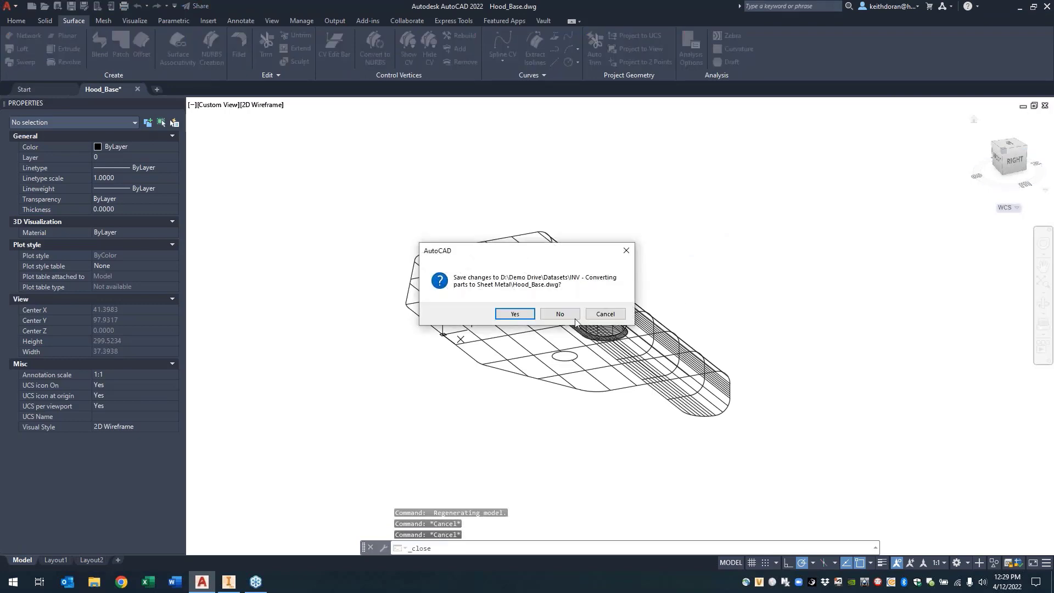
left_click(571, 320)
left_click(228, 581)
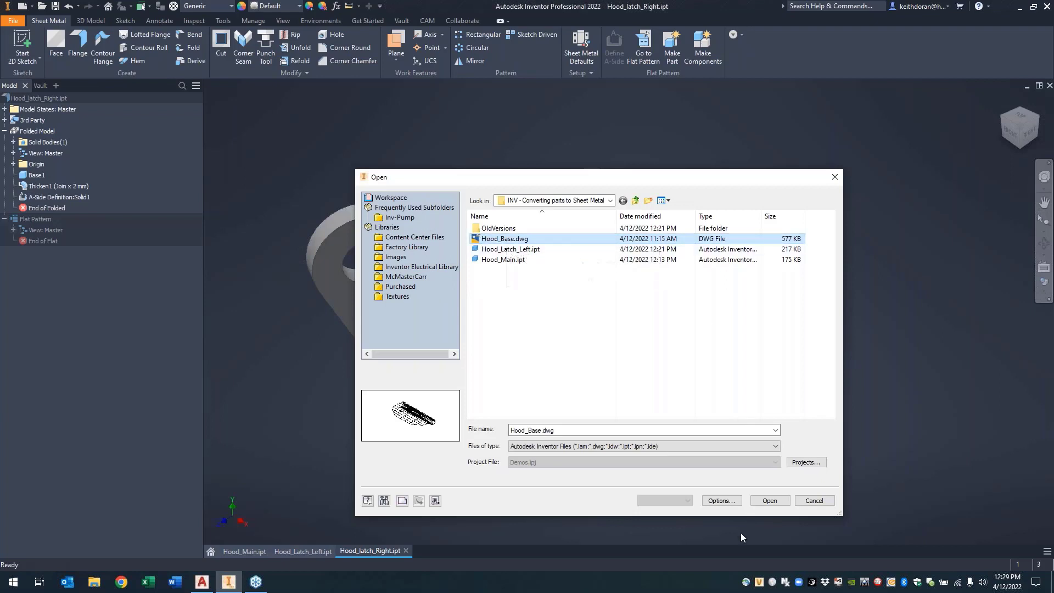
Step: Import Hood_Base.dwg with the non-Inventor DWG option set to Import, bringing all layers and surfaces into a new sheet metal part
left_click(712, 501)
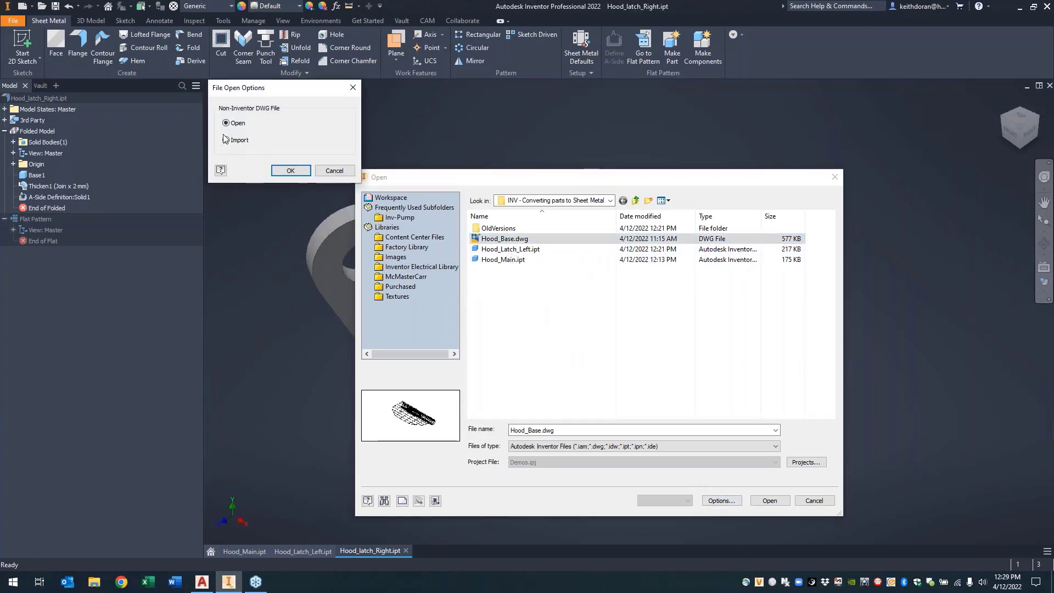
left_click(227, 137)
left_click(286, 171)
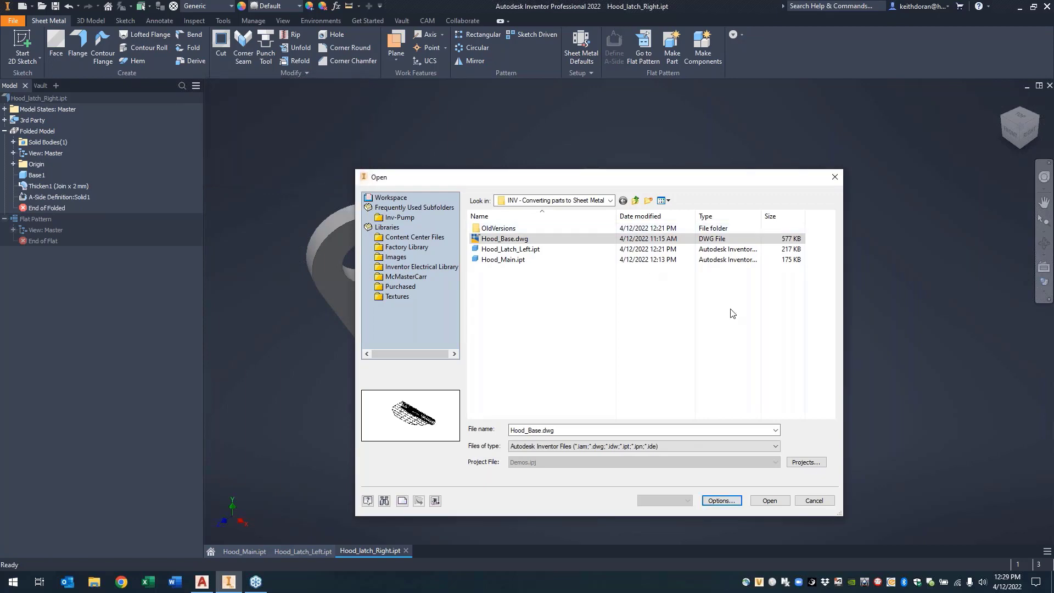
left_click(770, 500)
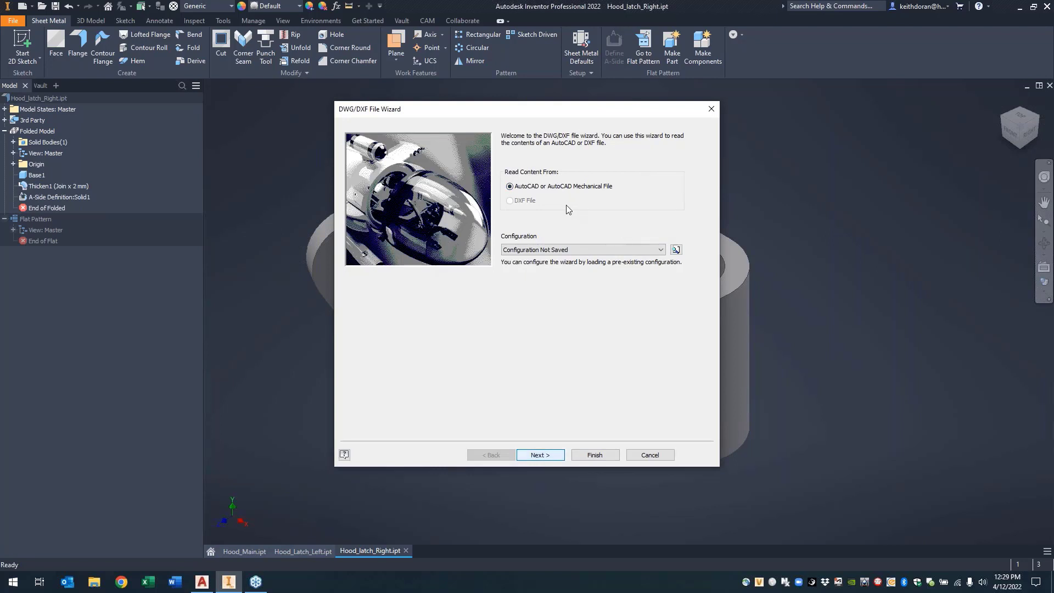
key("Return")
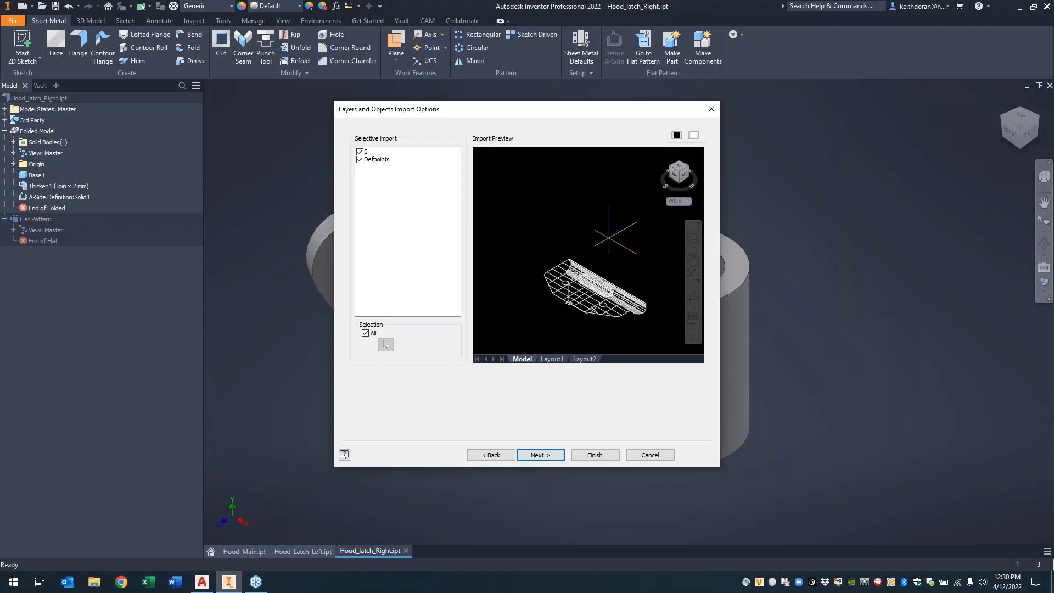
left_click(540, 455)
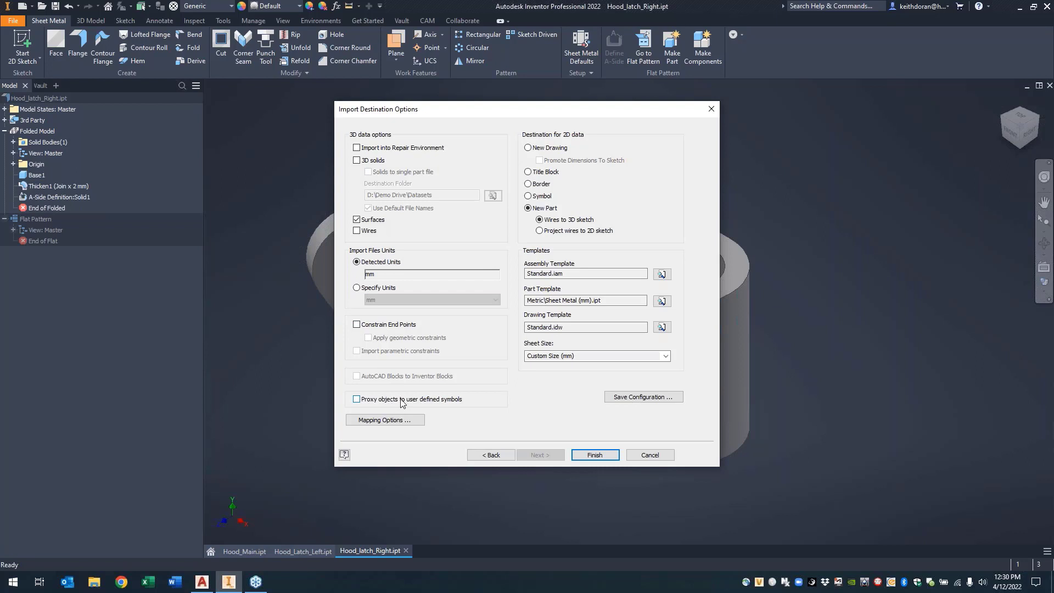
left_click(588, 453)
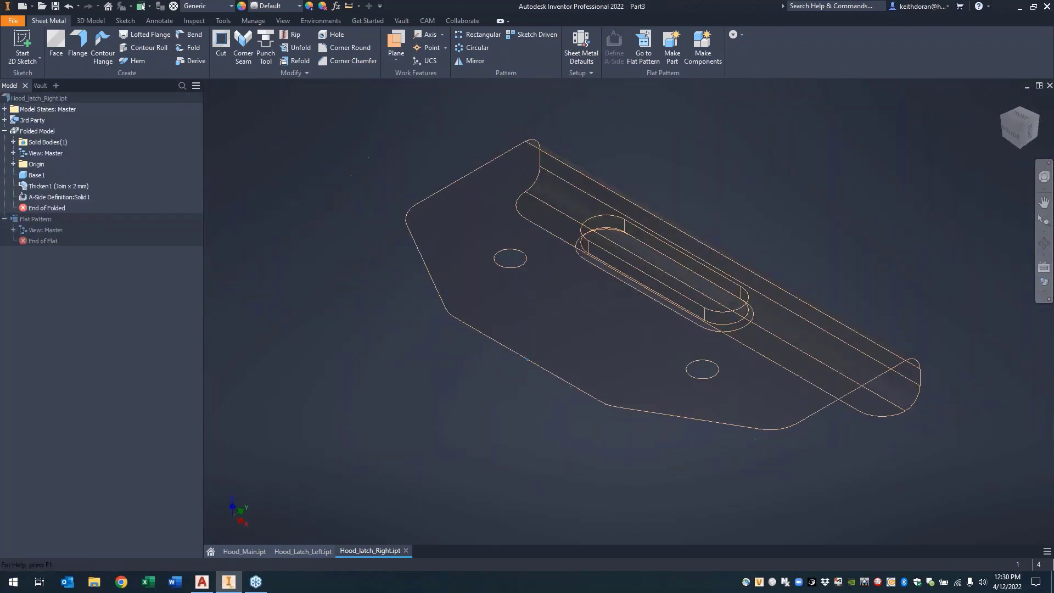
Step: Delete Sketch1 from the imported part
middle_click_drag(611, 209, 548, 259)
scroll(589, 310, "down", 3)
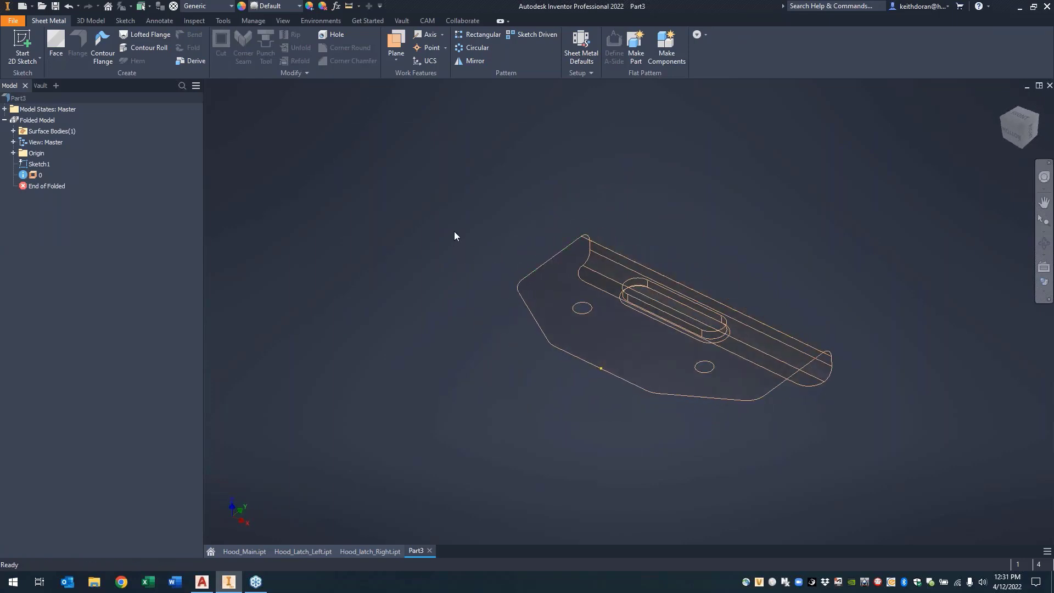
right_click(41, 167)
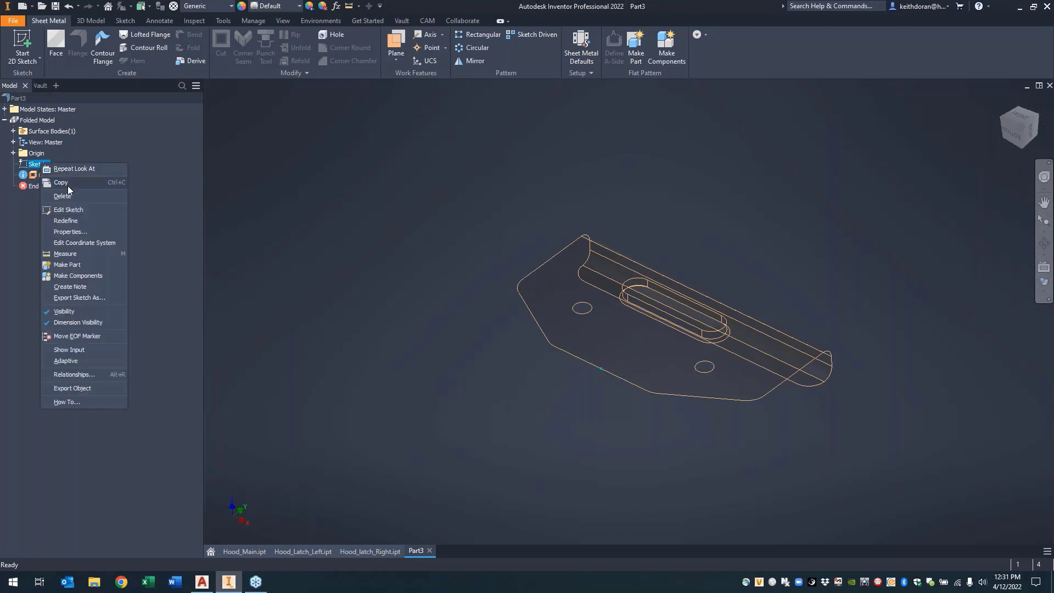
left_click(67, 196)
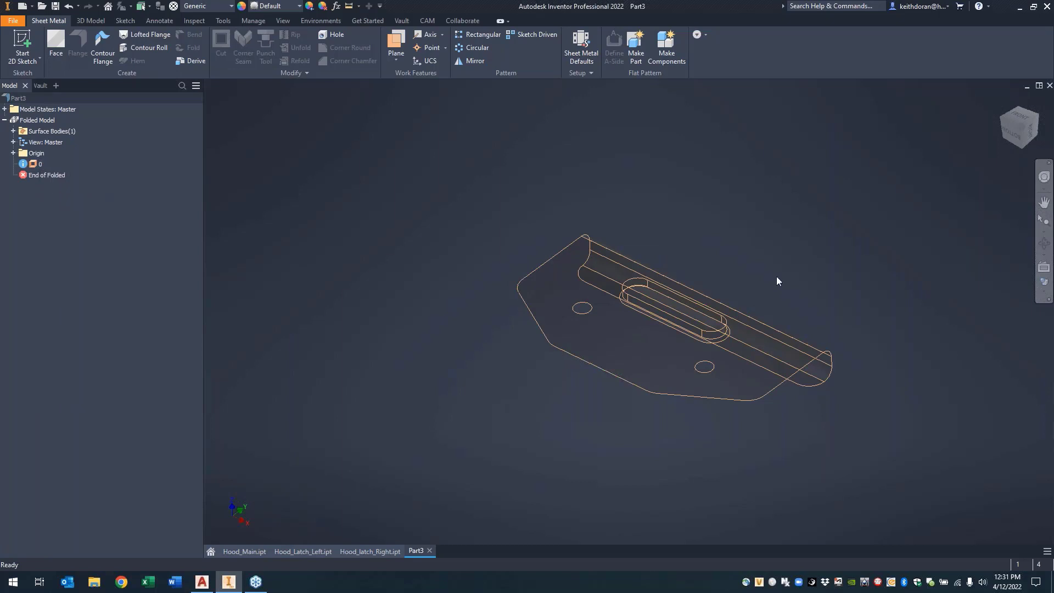
Step: Expand the imported surface bodies and display the Surface command group for 3D modelling
left_click(13, 131)
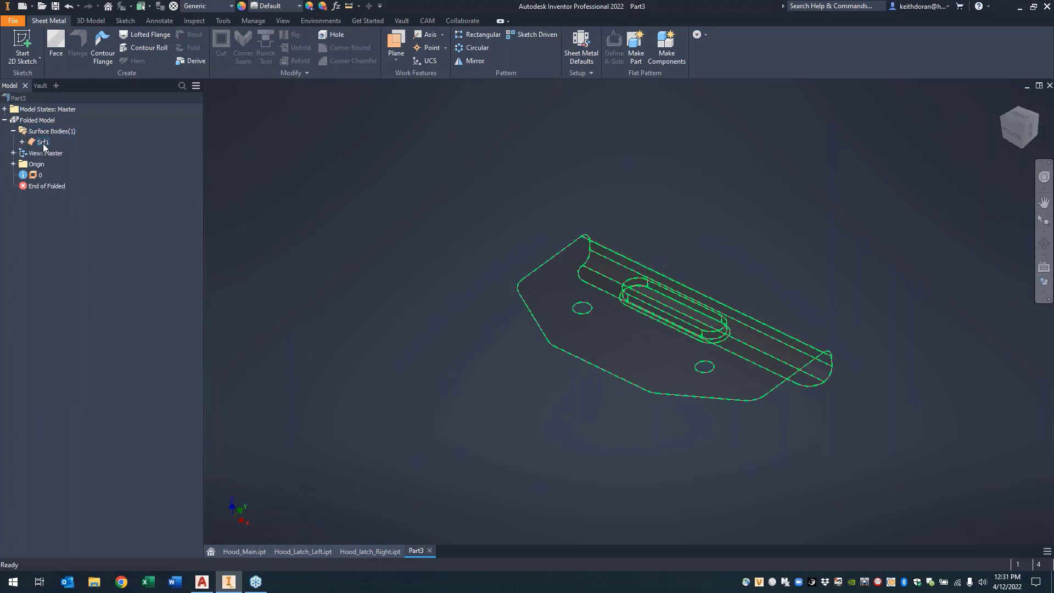
middle_click_drag(633, 210, 577, 196)
scroll(578, 196, "up", 4)
scroll(600, 299, "down", 2)
middle_click_drag(599, 299, 590, 174)
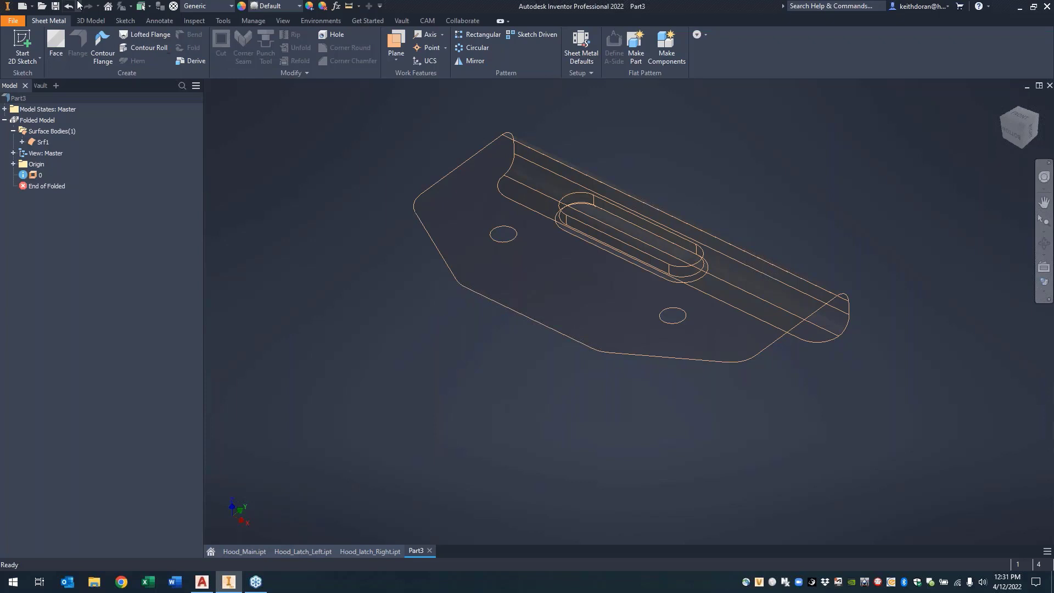
left_click(83, 21)
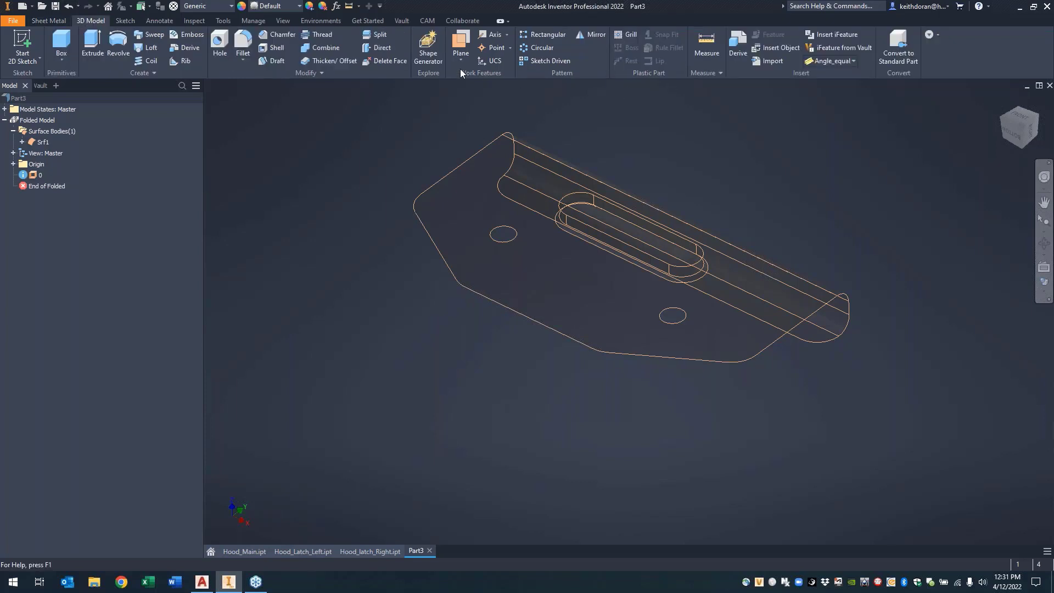
right_click(953, 58)
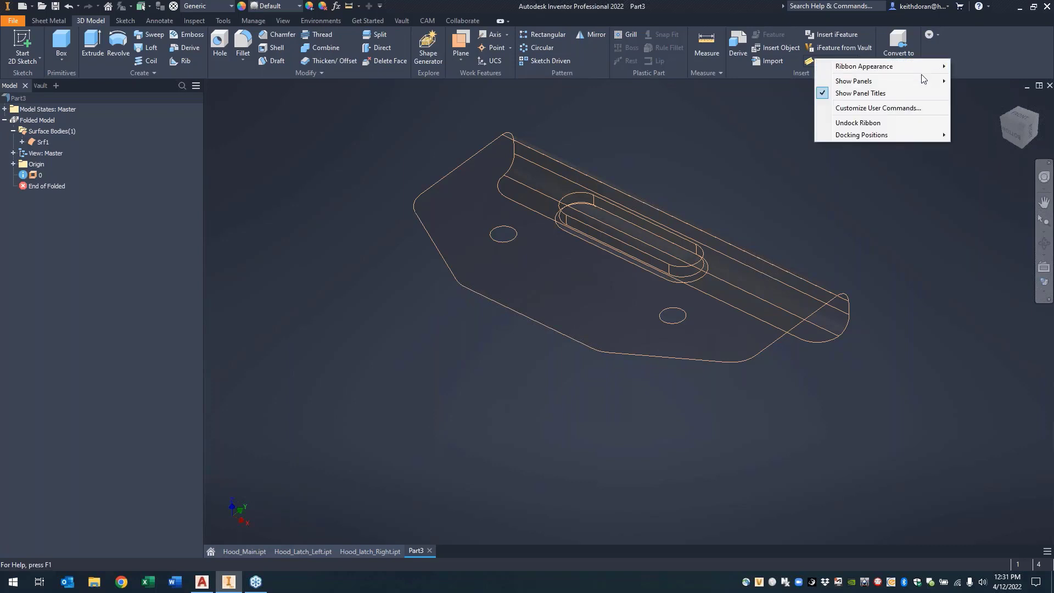
mouse_move(911, 81)
left_click(990, 178)
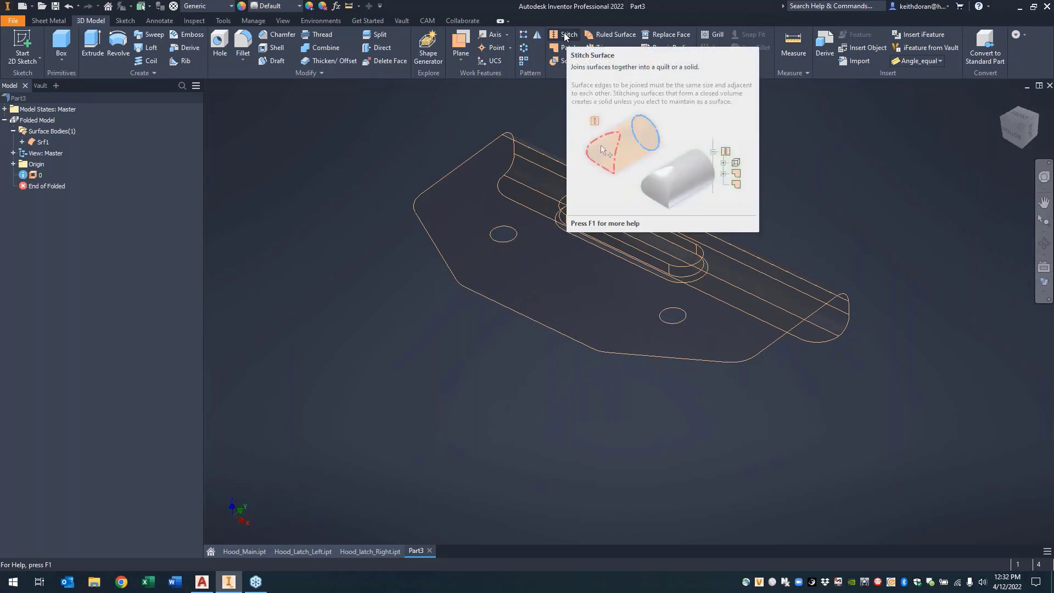
Step: Set up a Thicken of the whole imported surface with Automatic Face Chain enabled and the distance set to Thickness
left_click(48, 20)
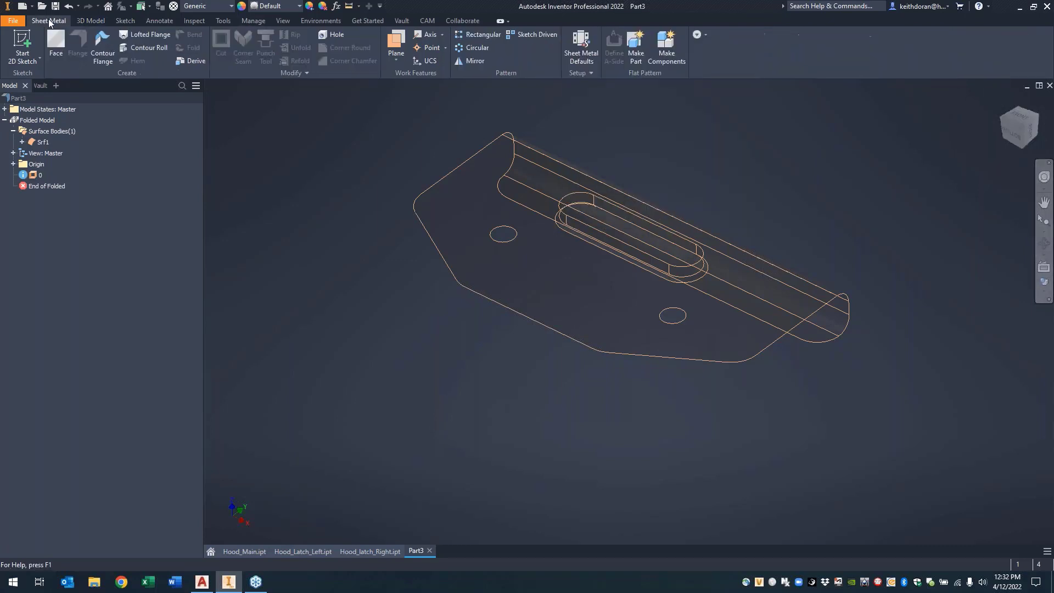
left_click(36, 142)
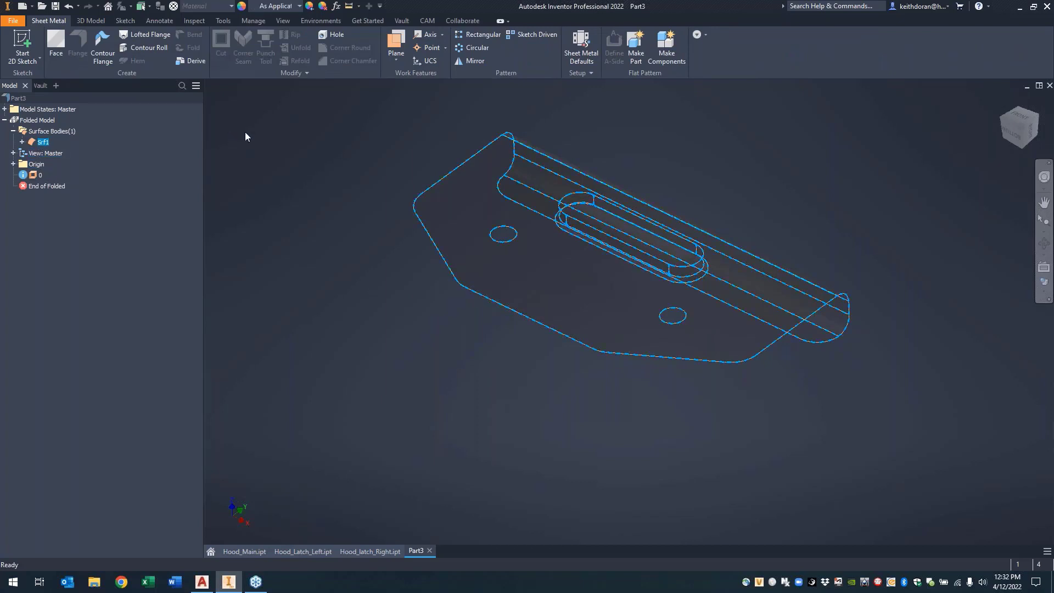
left_click(557, 357)
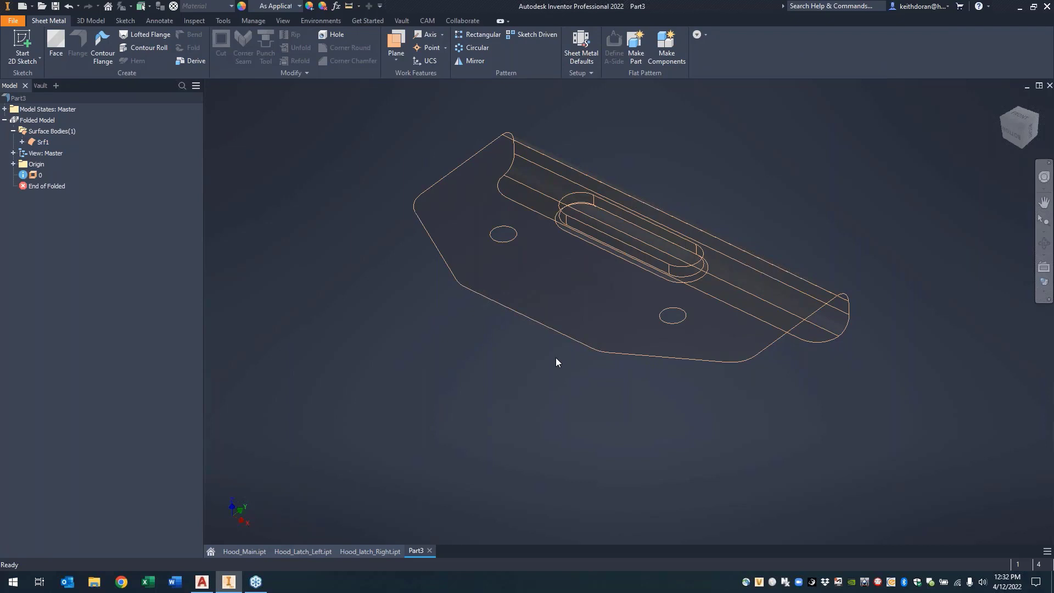
left_click(98, 25)
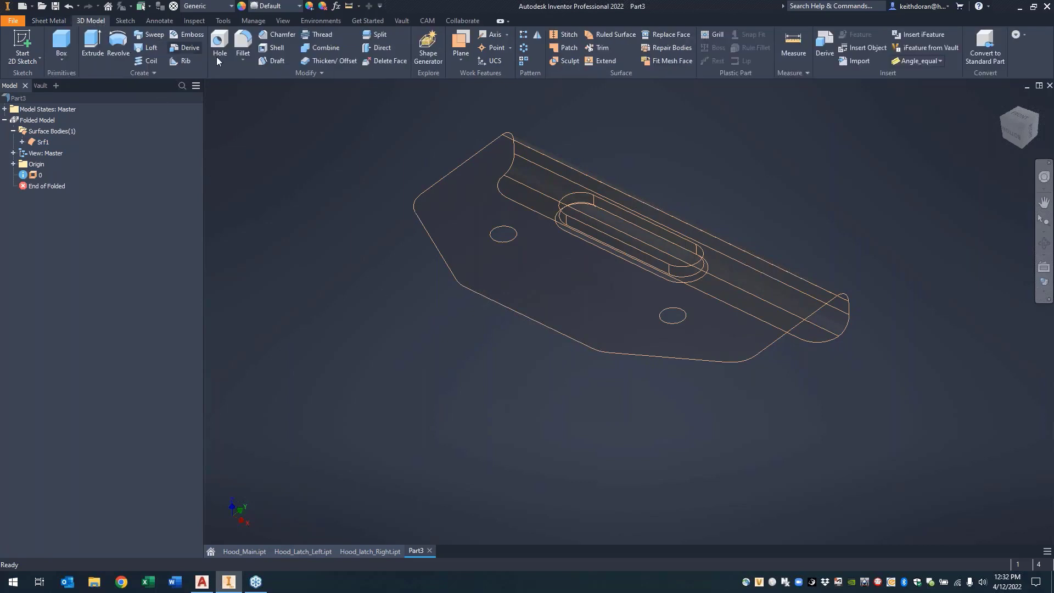
left_click(342, 61)
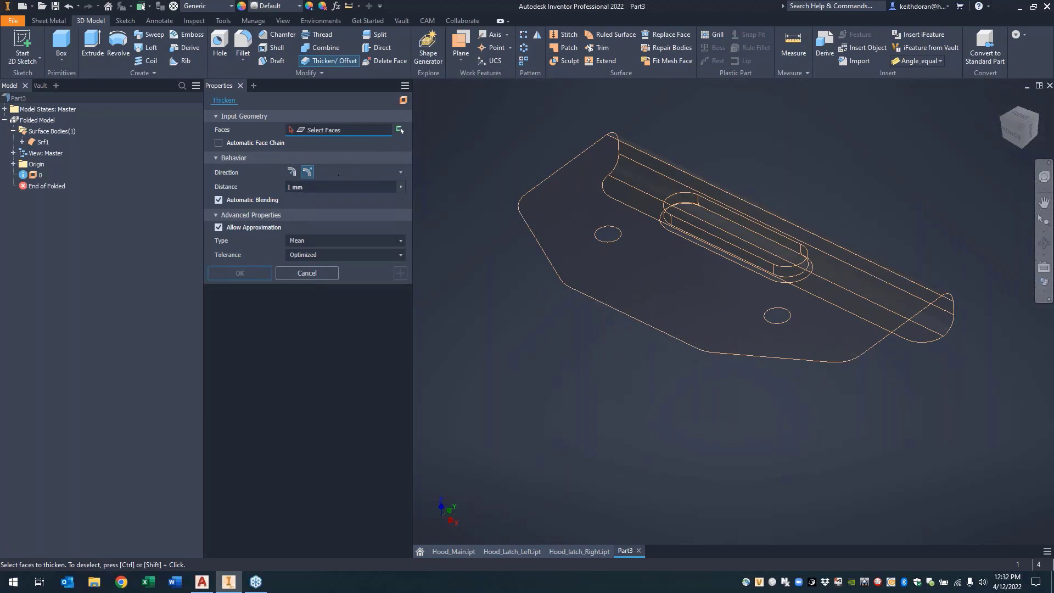
left_click(362, 187)
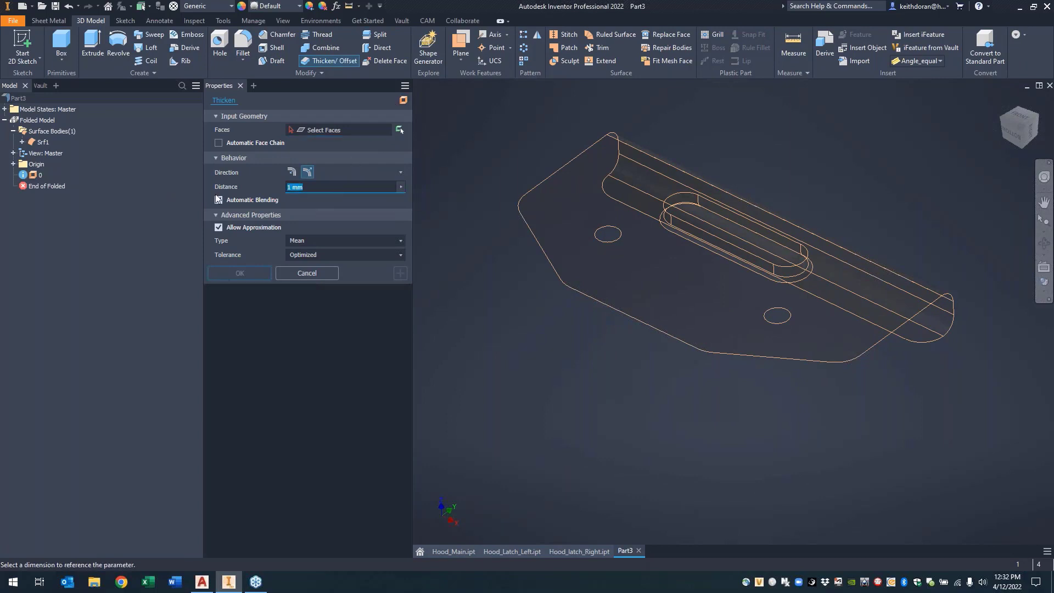
type("Thickness")
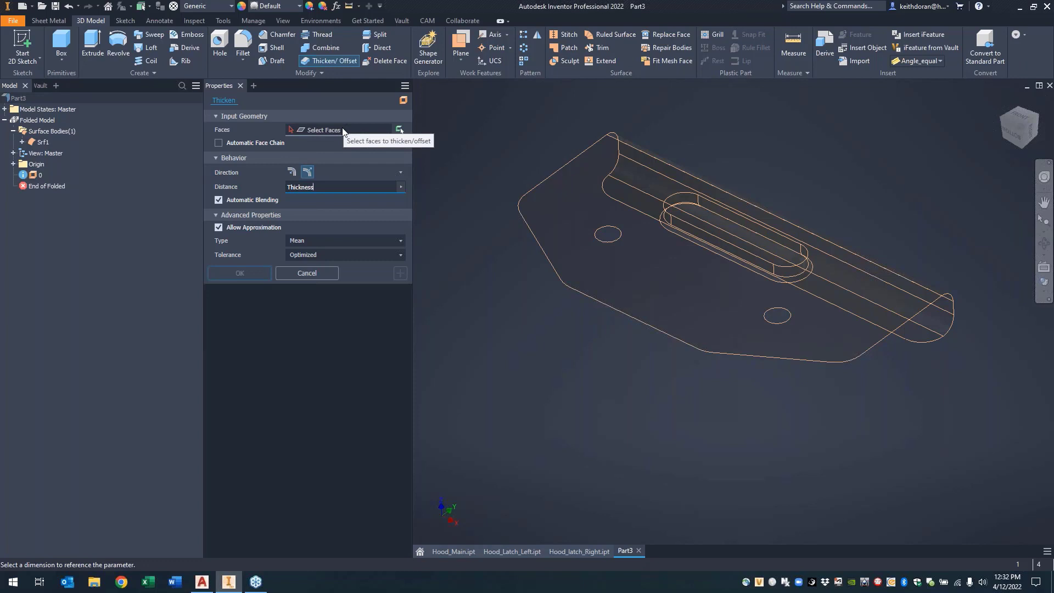
left_click(255, 145)
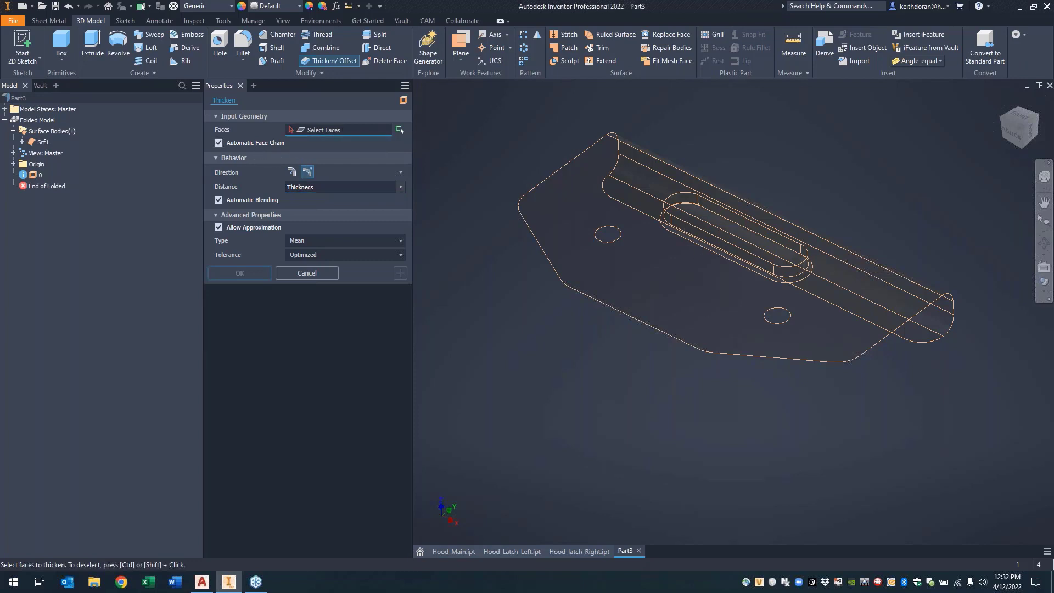
left_click(640, 249)
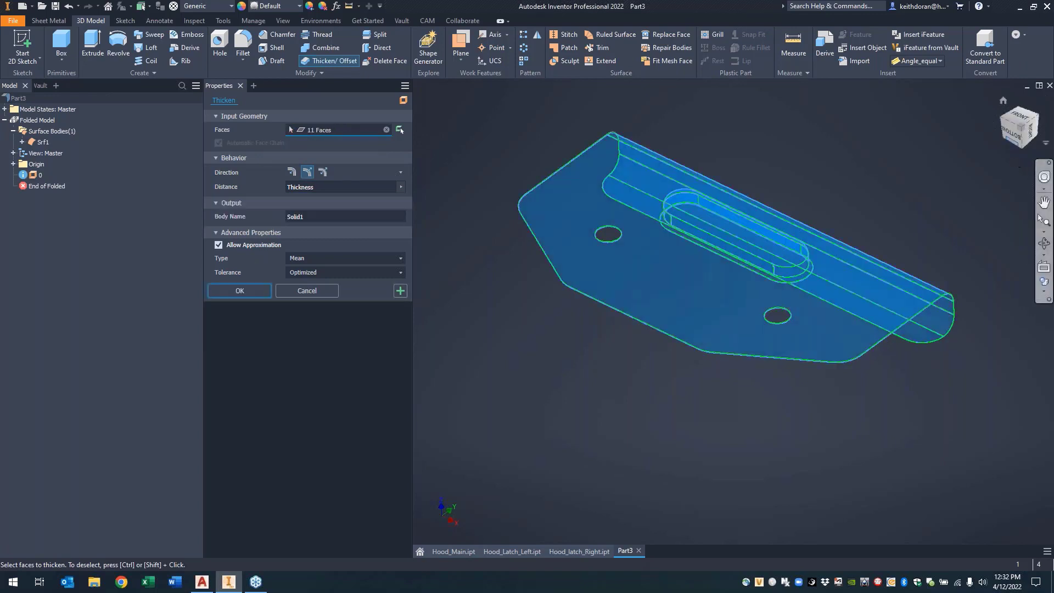
Step: Reverse the thicken direction to the inner side of the surface, checking it in profile, and create the solid
left_click(1030, 131)
scroll(757, 304, "up", 5)
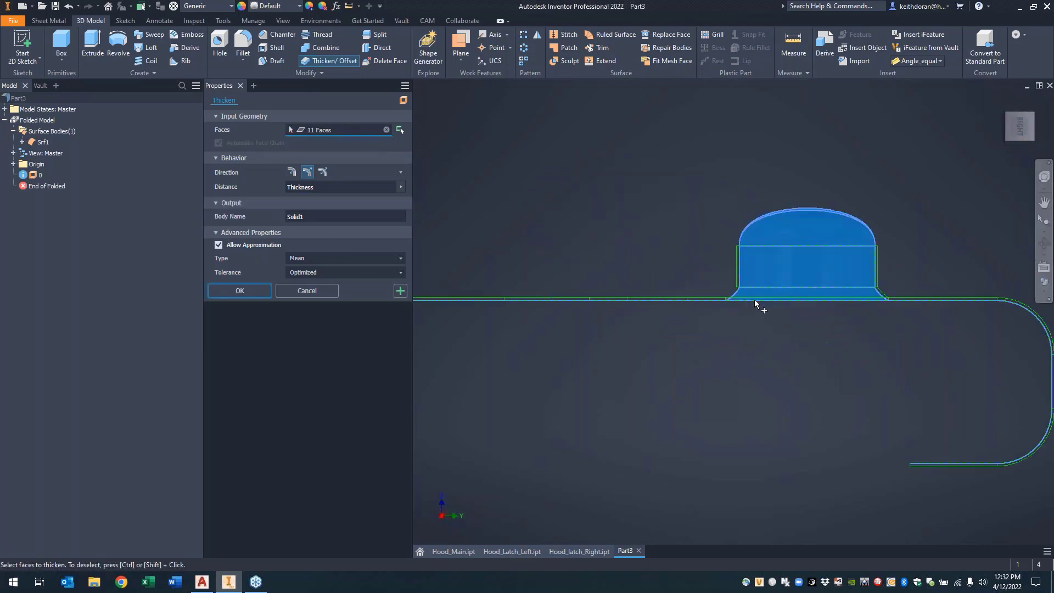
scroll(712, 298, "up", 3)
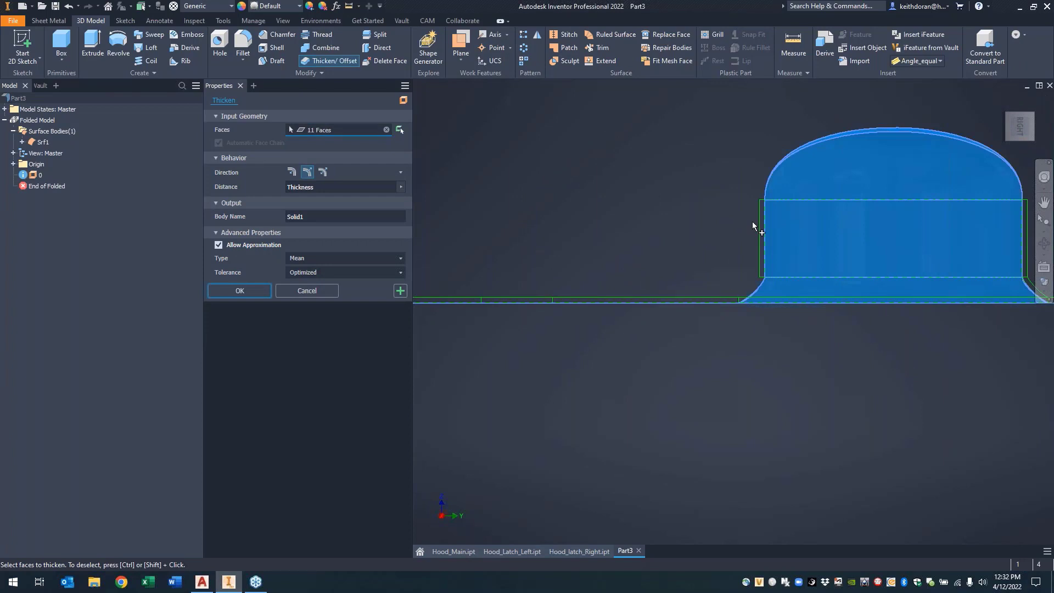
left_click(291, 171)
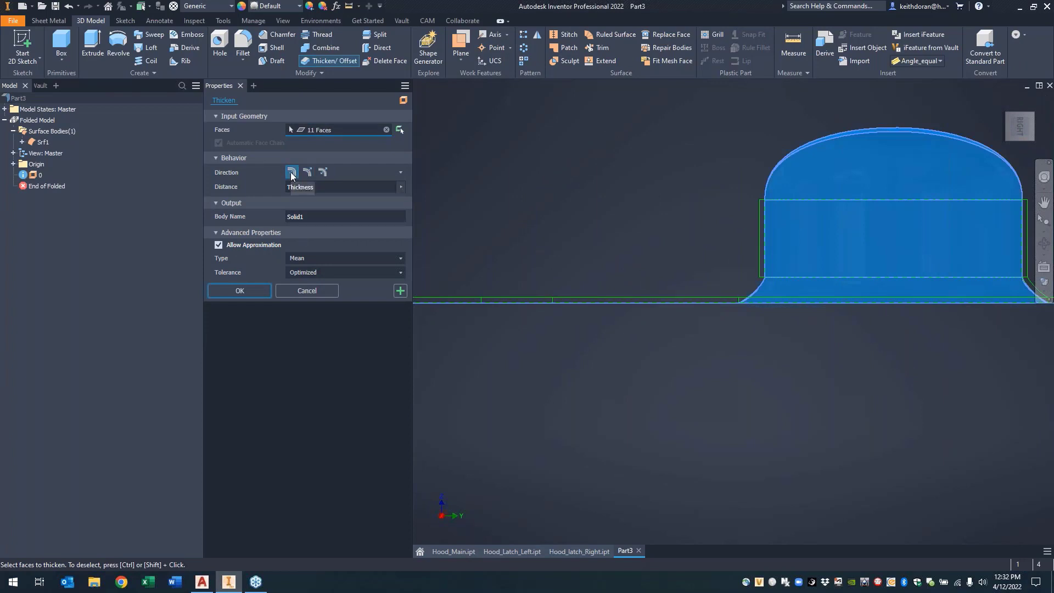
scroll(719, 343, "down", 4)
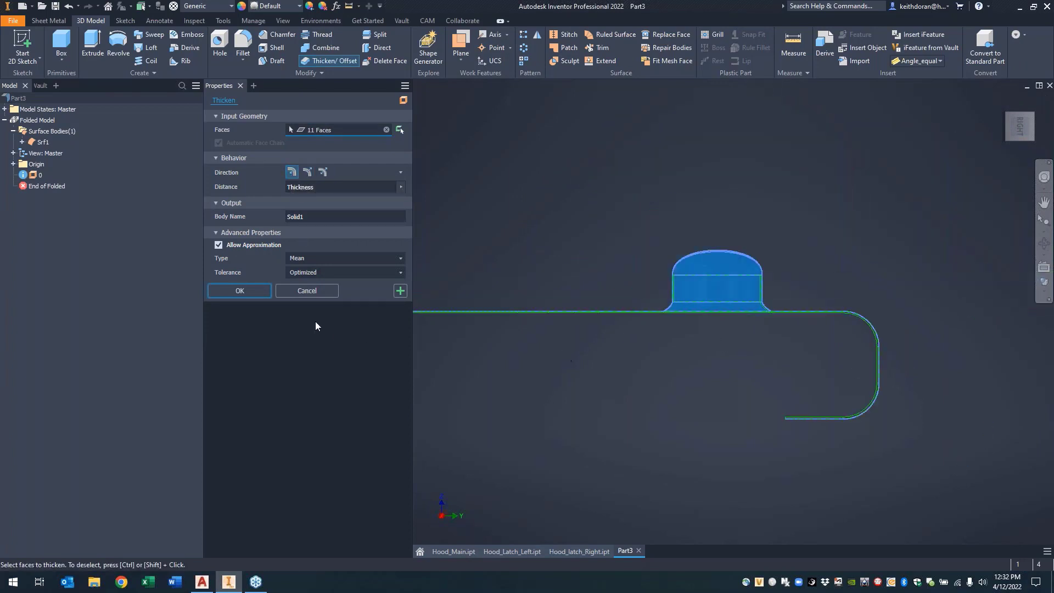
left_click(231, 290)
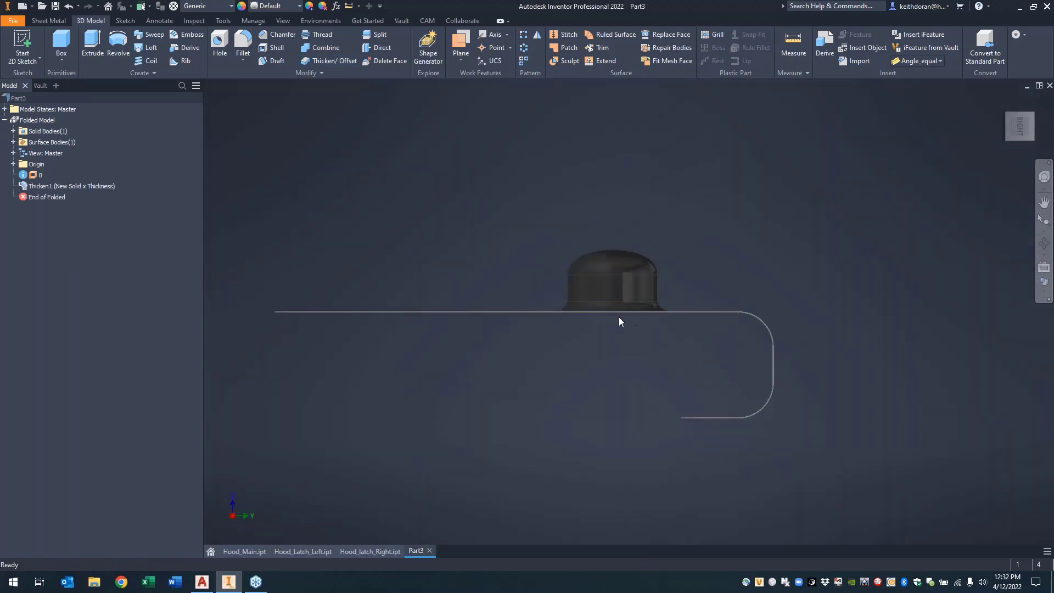
Step: Hide the imported surface body Srf1 and check the edges of the thickened solid
middle_click_drag(520, 267, 645, 181, "shift")
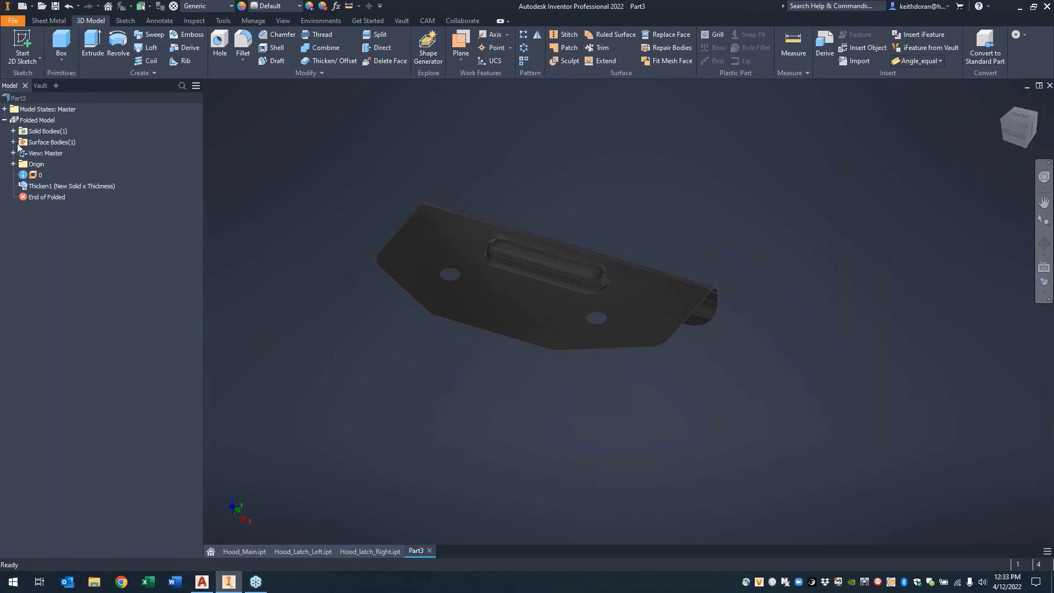
left_click(13, 142)
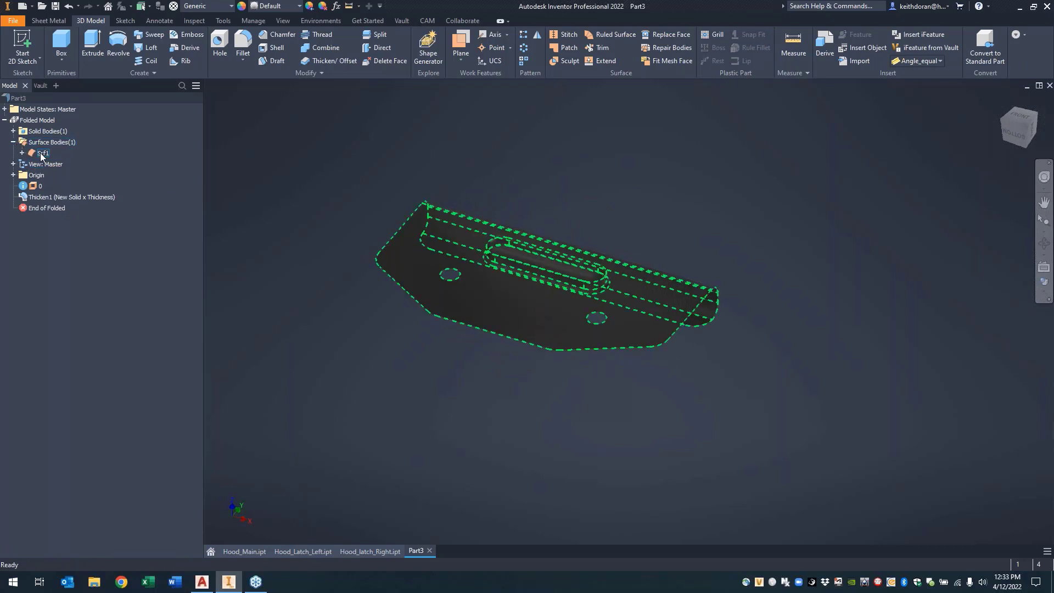
right_click(41, 156)
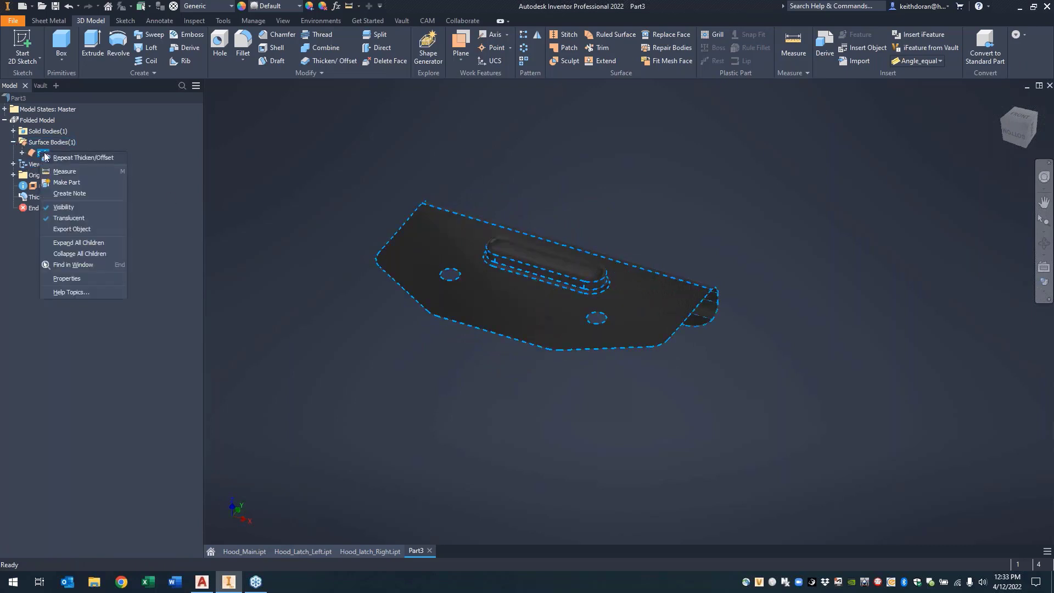
left_click(64, 207)
middle_click_drag(781, 196, 822, 299, "shift")
scroll(737, 363, "up", 5)
middle_click_drag(736, 364, 820, 268)
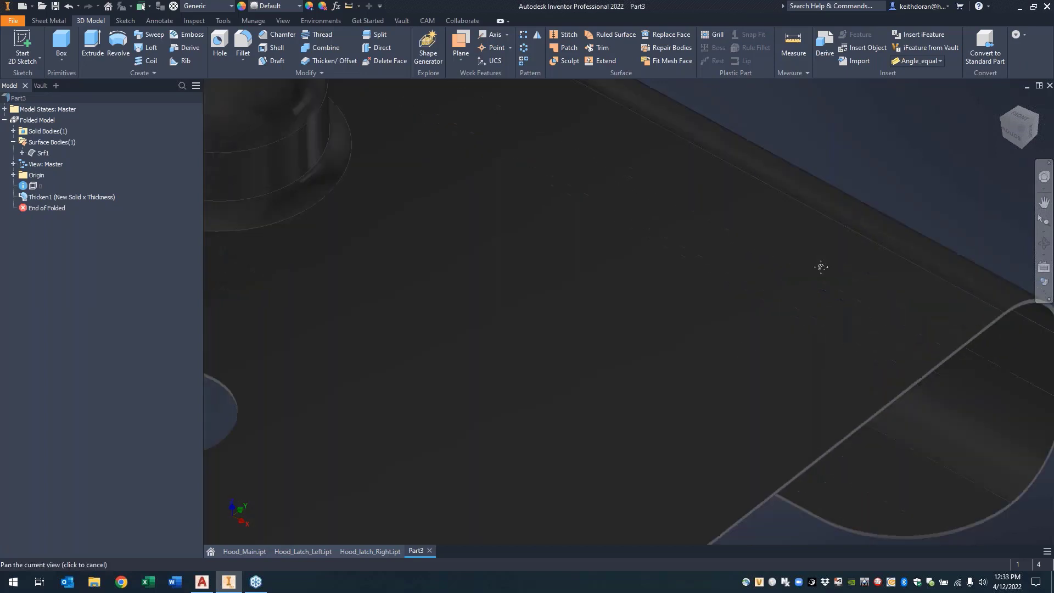
scroll(821, 267, "down", 5)
Step: Try the Steel appearance on the top face of the raised oblong boss and undo it
left_click(619, 188)
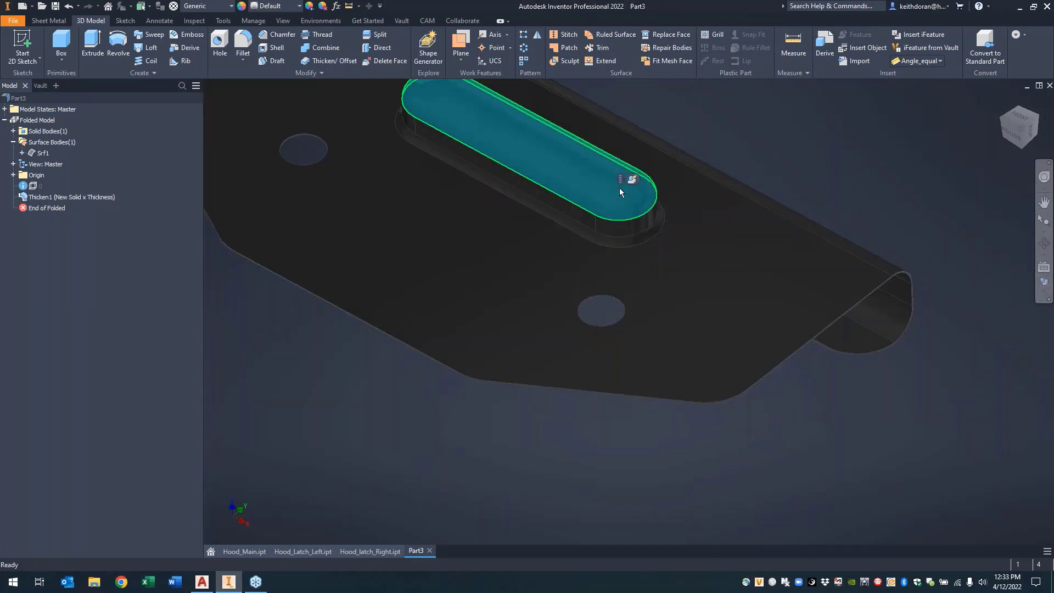
left_click(271, 6)
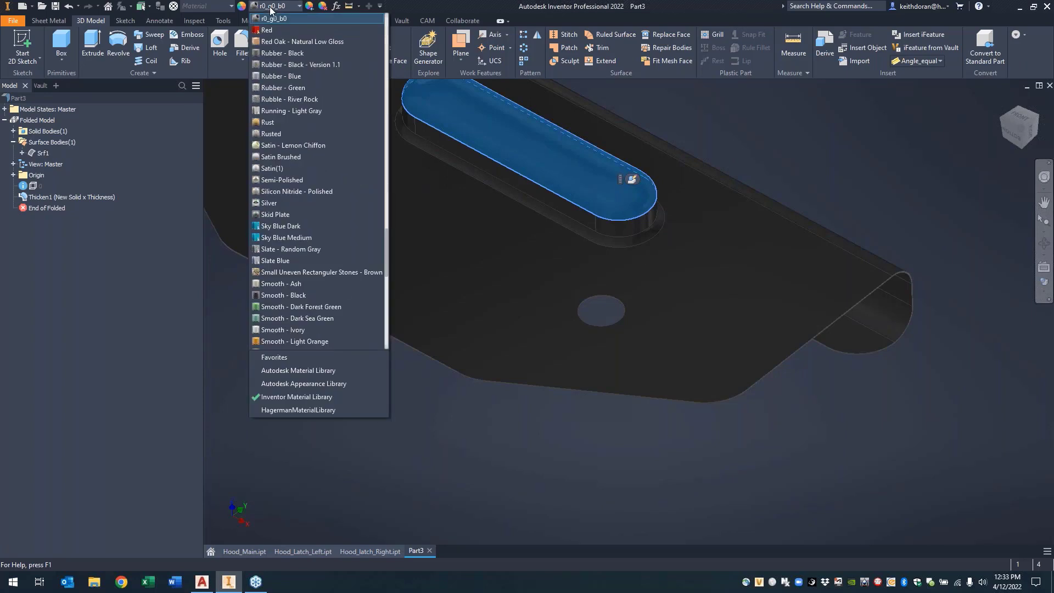
scroll(308, 265, "down", 12)
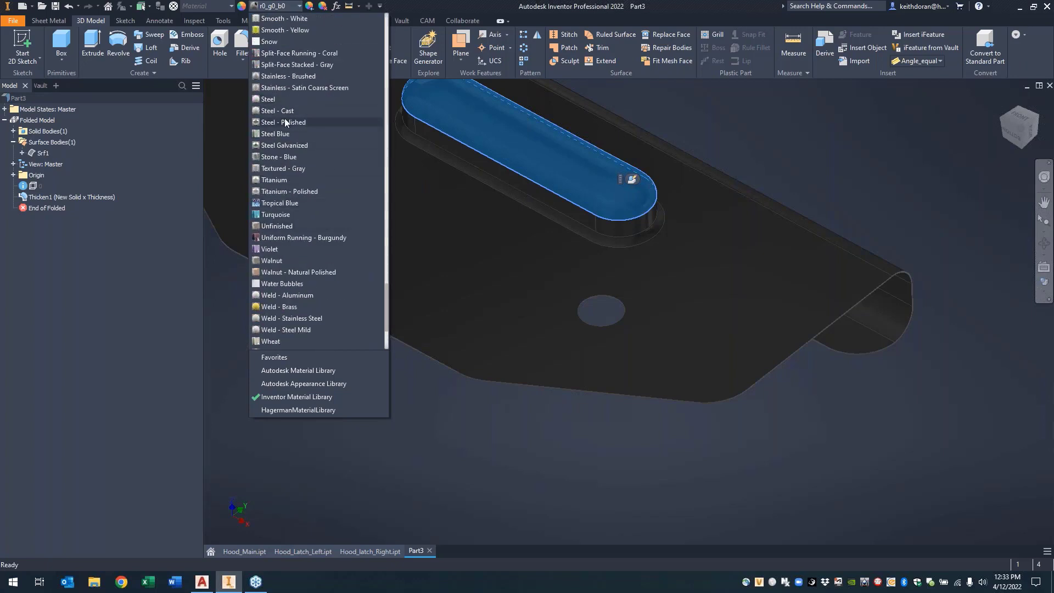
left_click(285, 100)
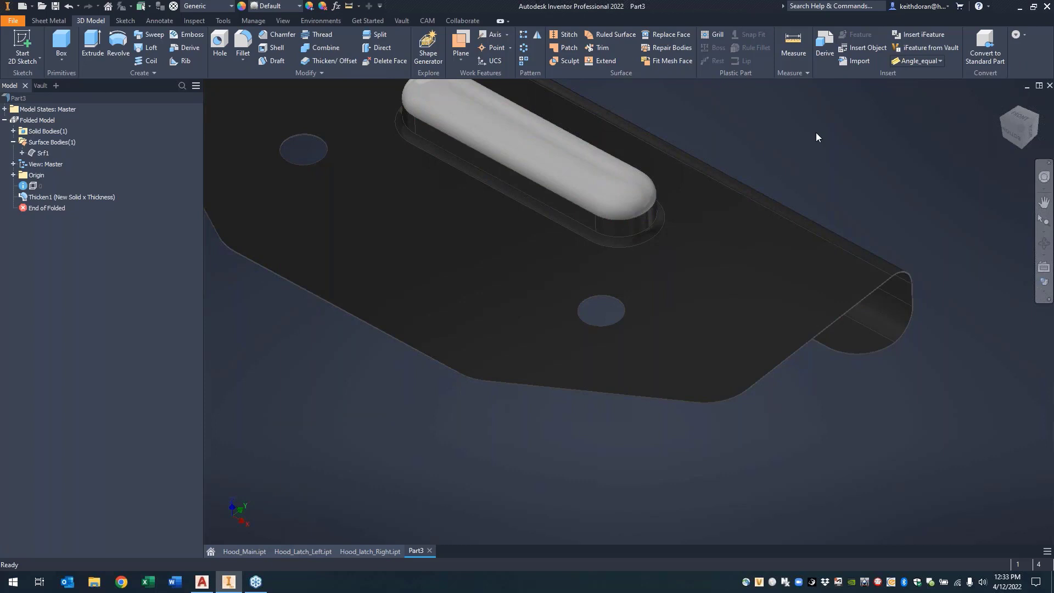
key("ctrl+z")
middle_click_drag(816, 133, 841, 255)
scroll(840, 255, "down", 3)
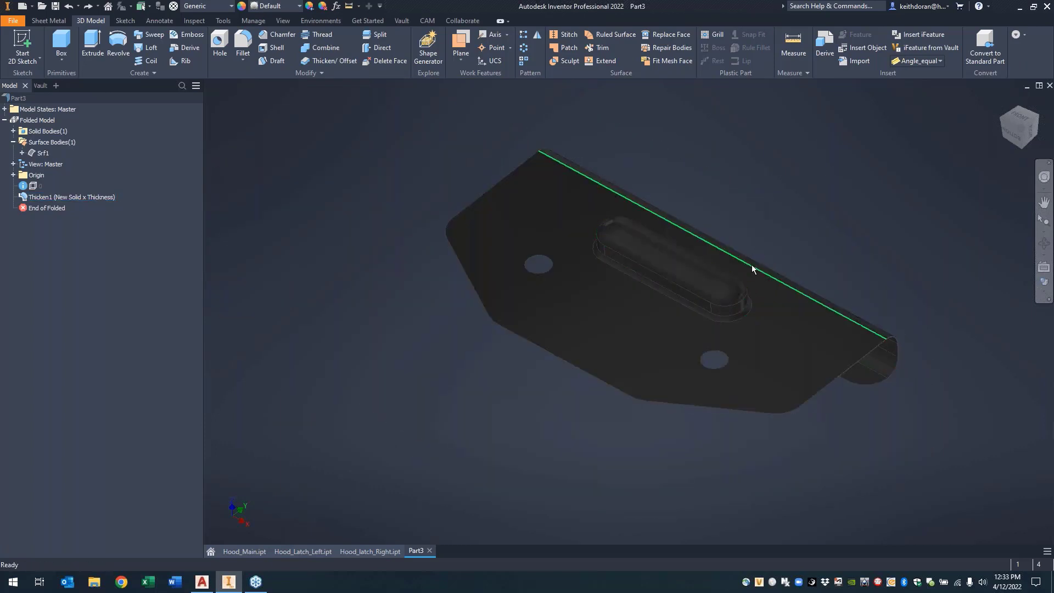
Step: With the sheet metal commands shown, examine the solid's flat plate and connected rolled-edge faces from several sides
middle_click_drag(752, 264, 836, 180, "shift")
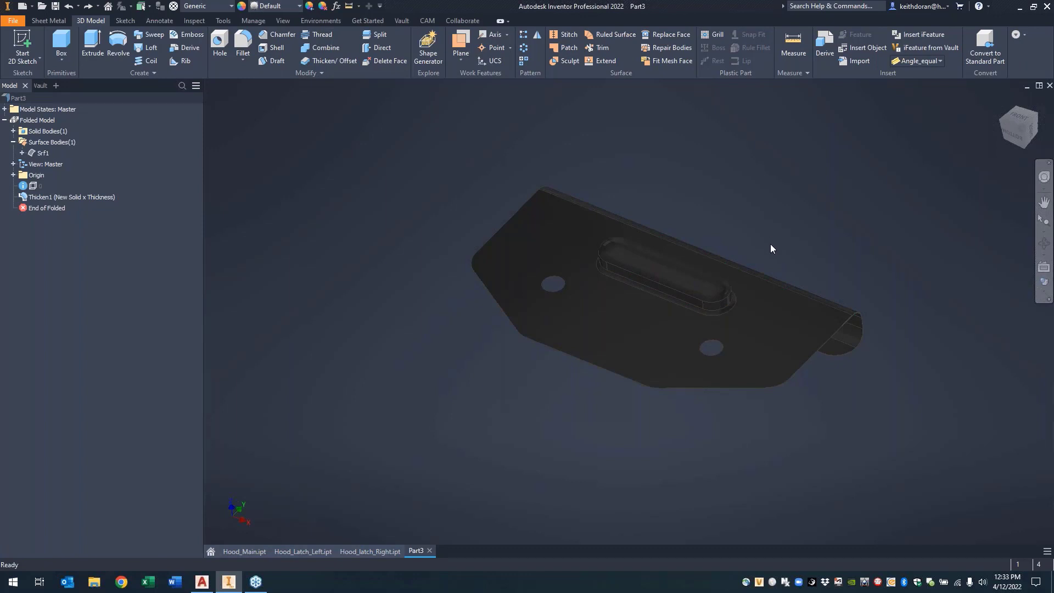
mouse_move(772, 243)
middle_mouse_down("shift")
mouse_move(701, 226)
mouse_move(775, 251)
middle_mouse_up("shift")
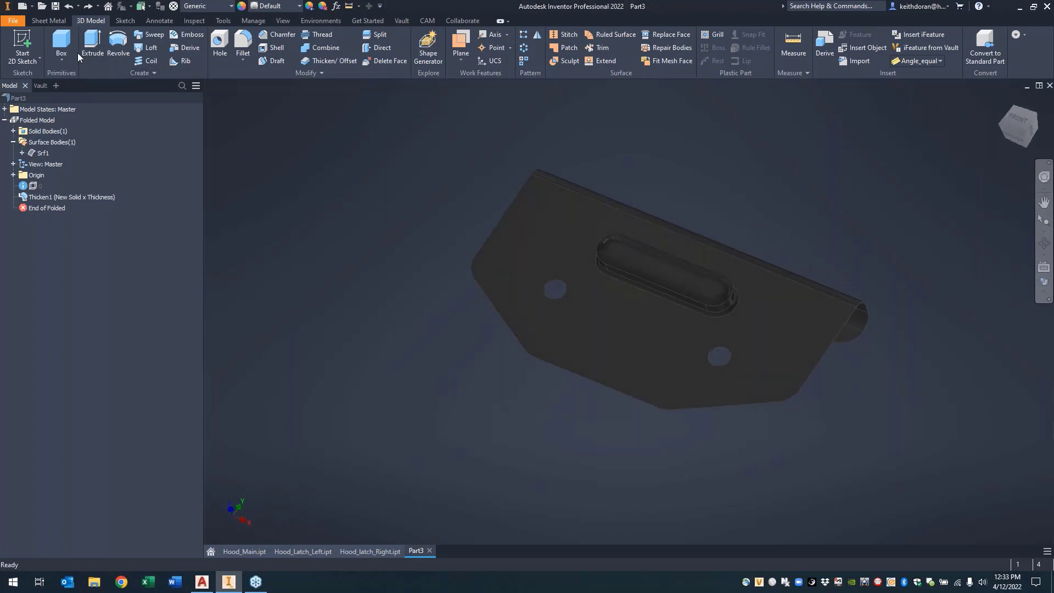
left_click(48, 22)
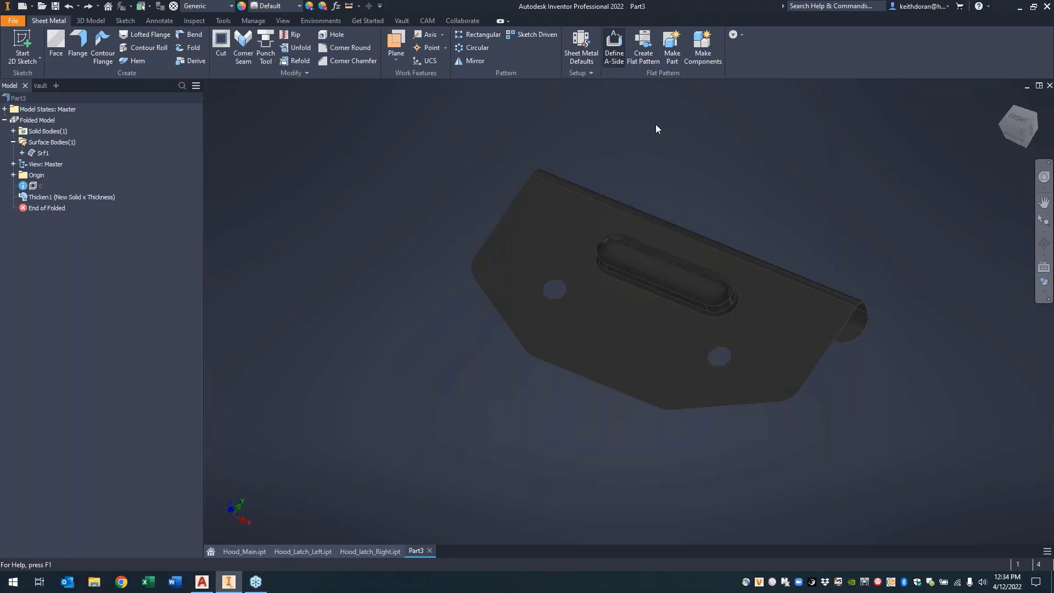
middle_click_drag(622, 146, 562, 155)
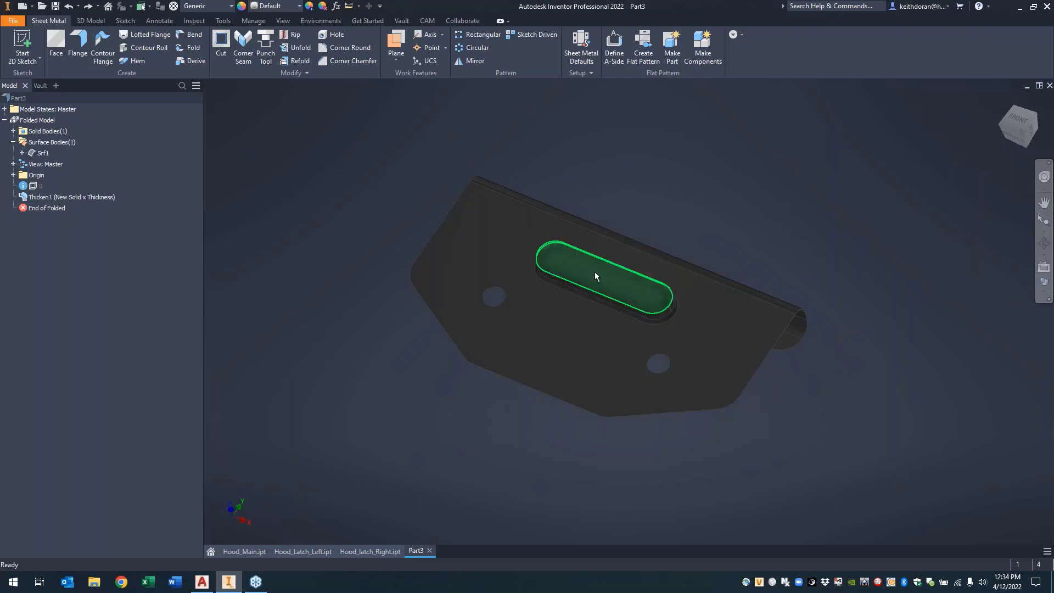
middle_click_drag(611, 284, 479, 200, "shift")
scroll(730, 216, "up", 5)
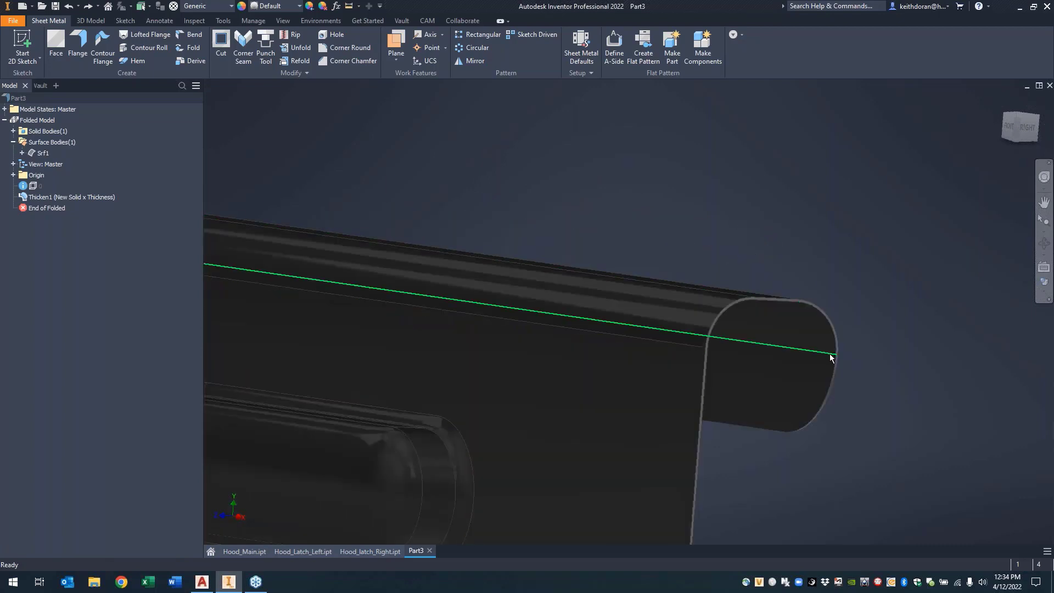
left_click(605, 400)
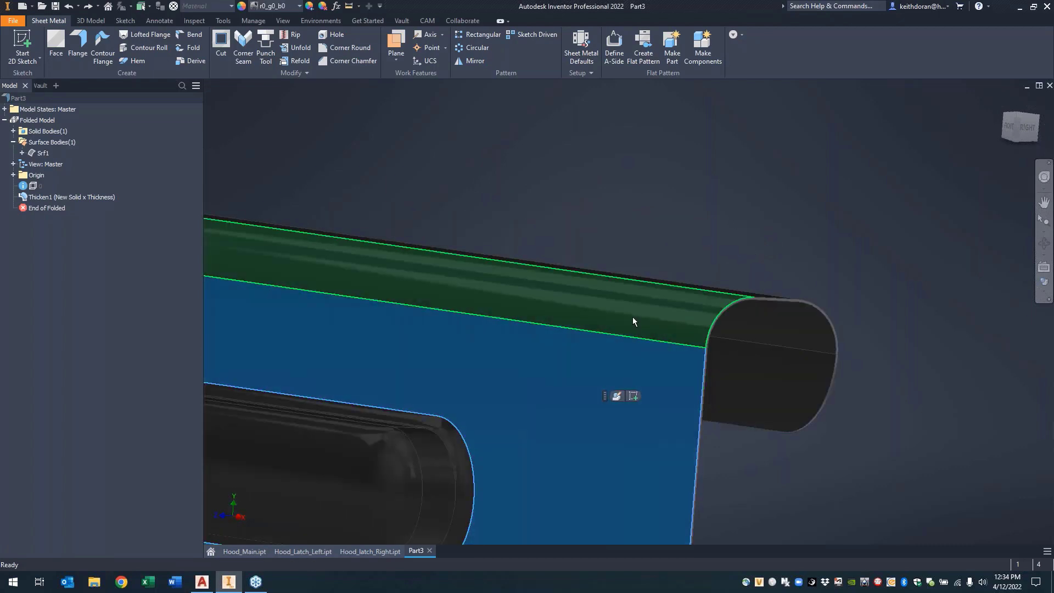
middle_click_drag(813, 236, 639, 318, "shift")
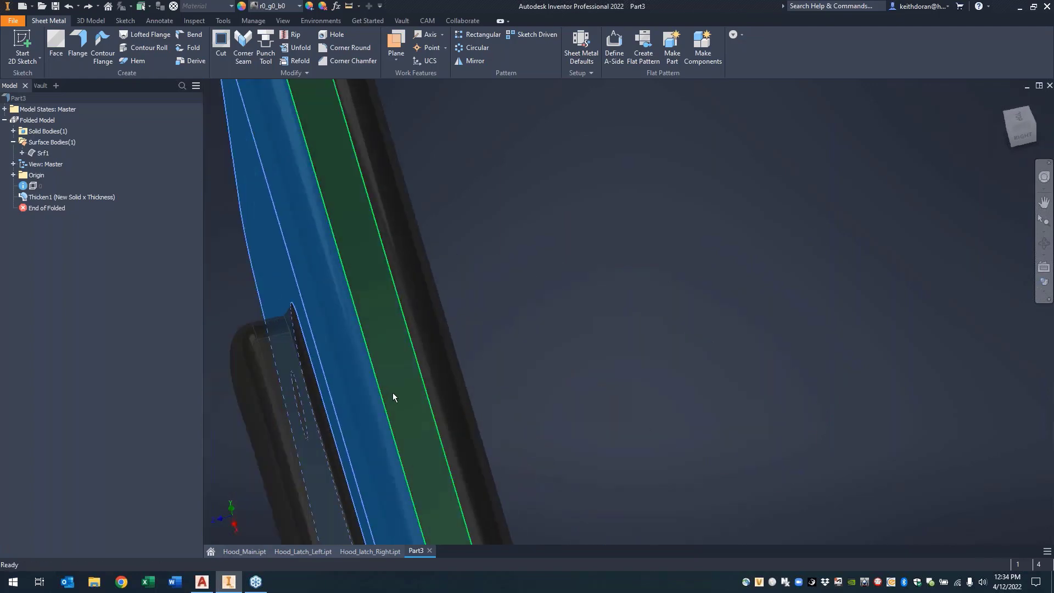
middle_click_drag(689, 341, 576, 258, "shift")
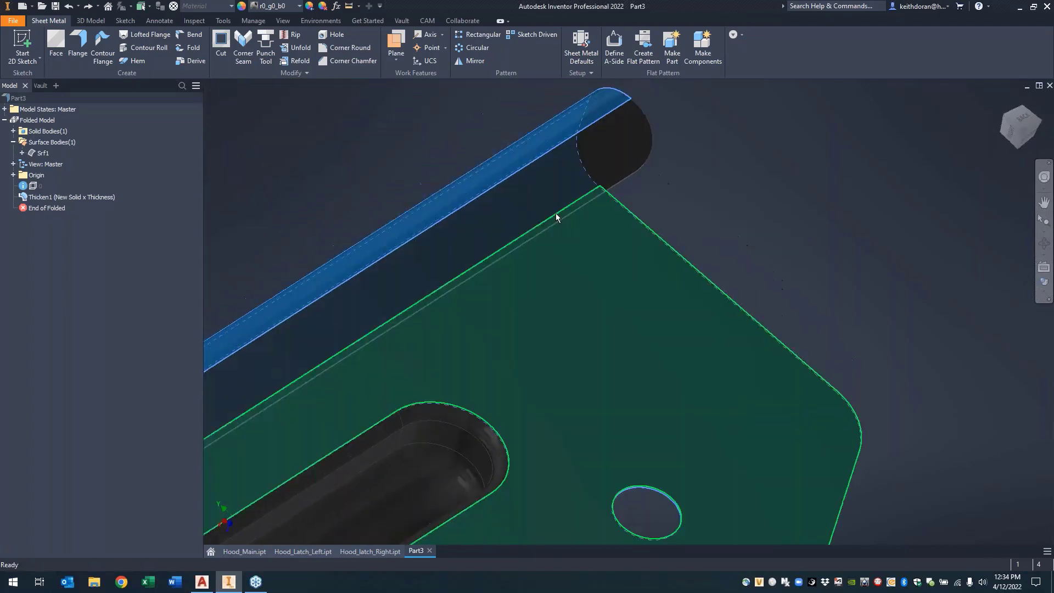
middle_click_drag(708, 206, 790, 183, "shift")
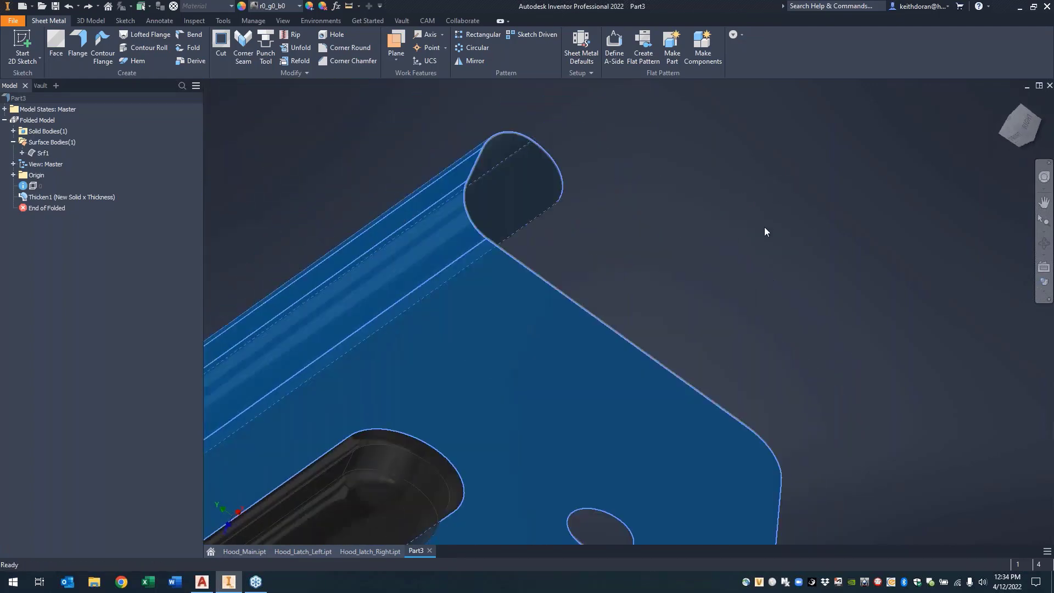
scroll(764, 228, "down", 5)
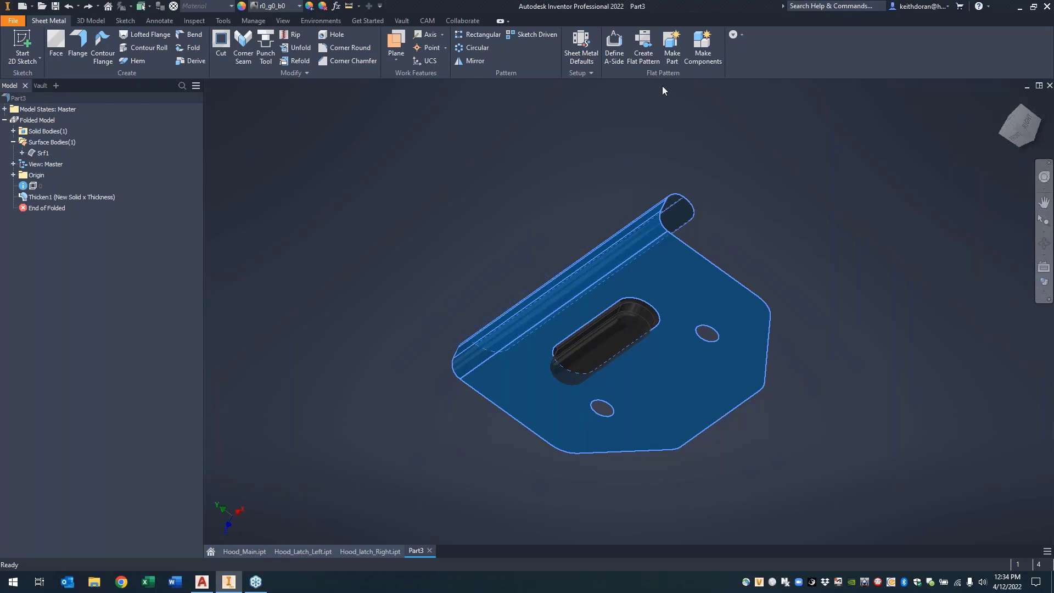
Step: Try to create a flat pattern of the thickened part, expand the error details to read them, and abandon it
left_click(653, 57)
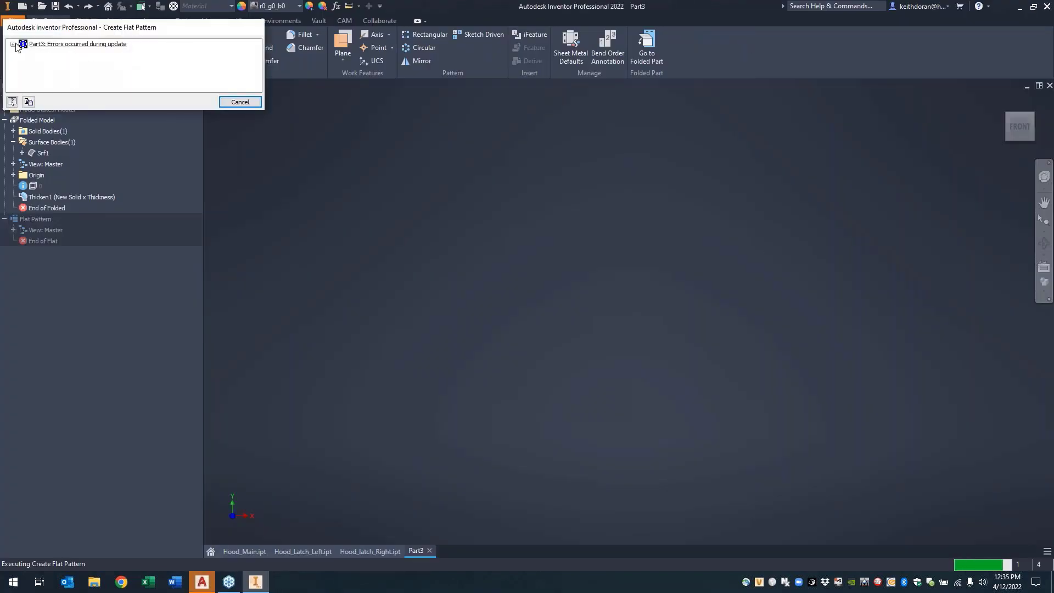
left_click(13, 44)
left_click(24, 53)
left_click(34, 61)
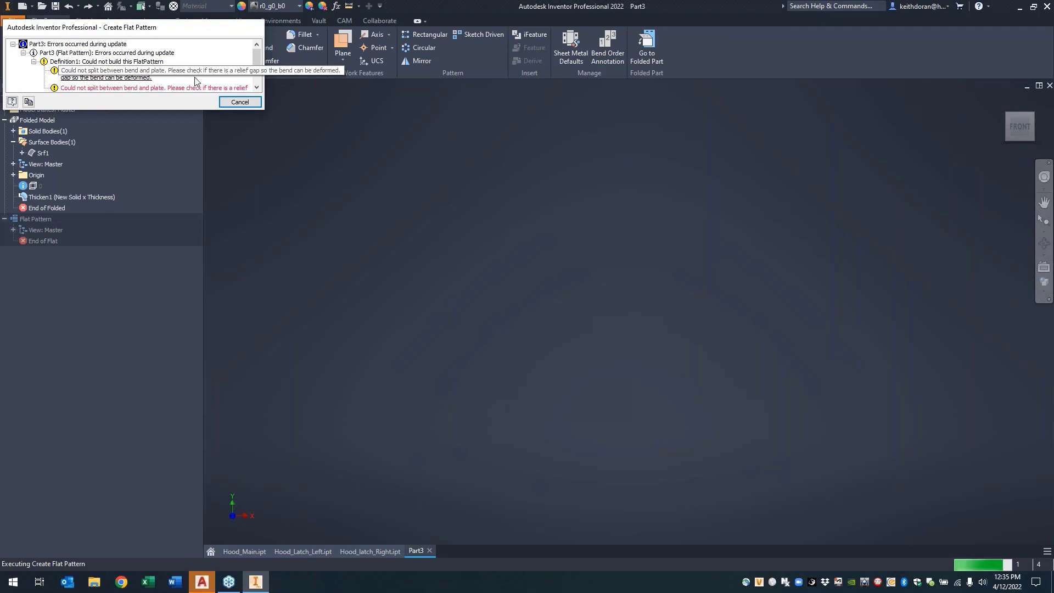
scroll(196, 82, "down", 1)
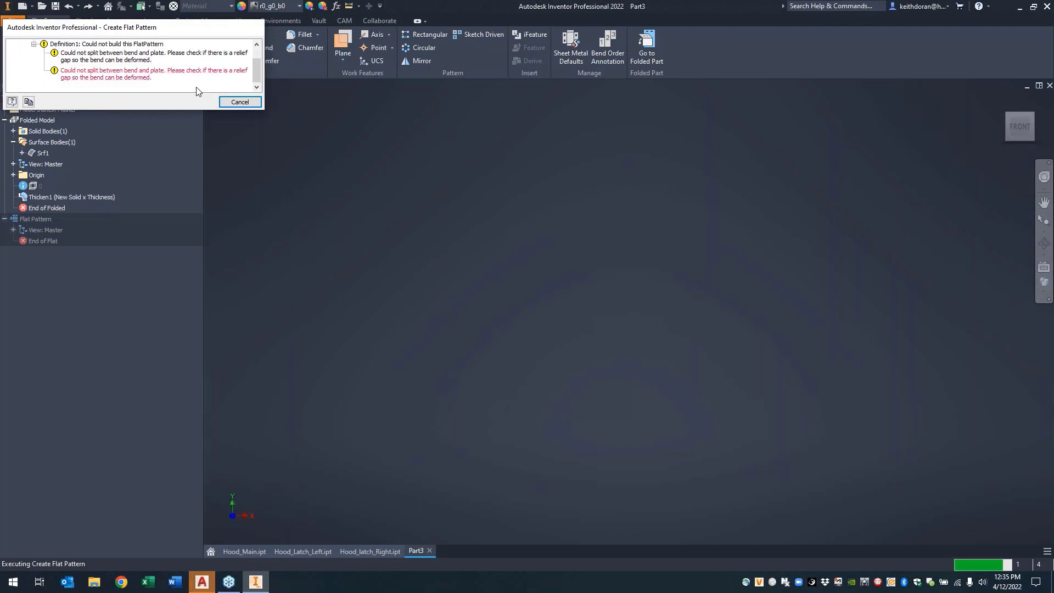
left_click(239, 103)
Step: Retry the flat pattern, close AutoCAD while it computes, and return to Inventor to abandon the attempt
middle_click_drag(538, 282, 641, 137, "shift")
left_click(633, 53)
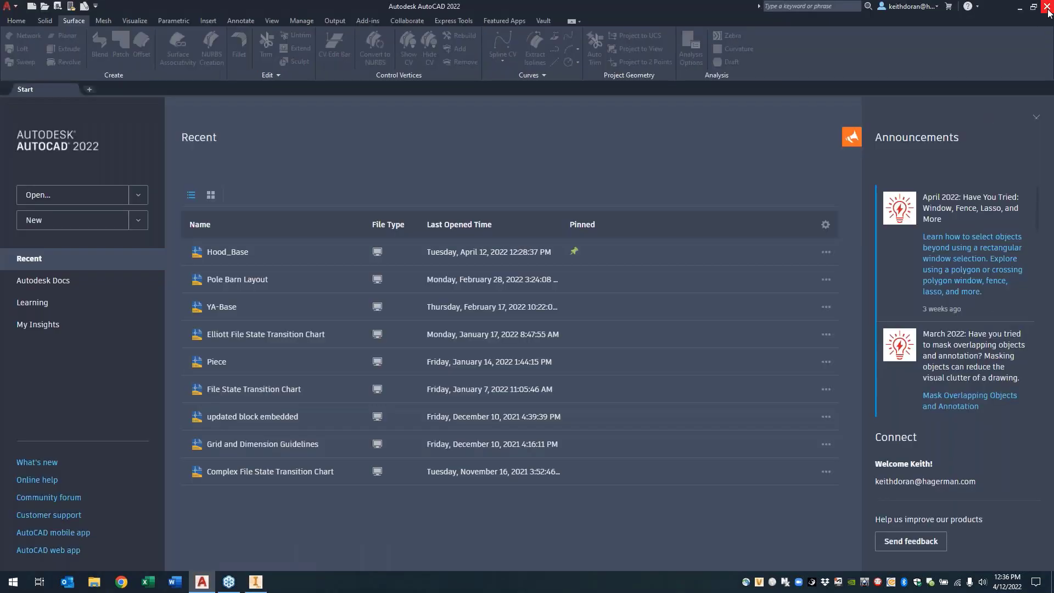
left_click(1047, 8)
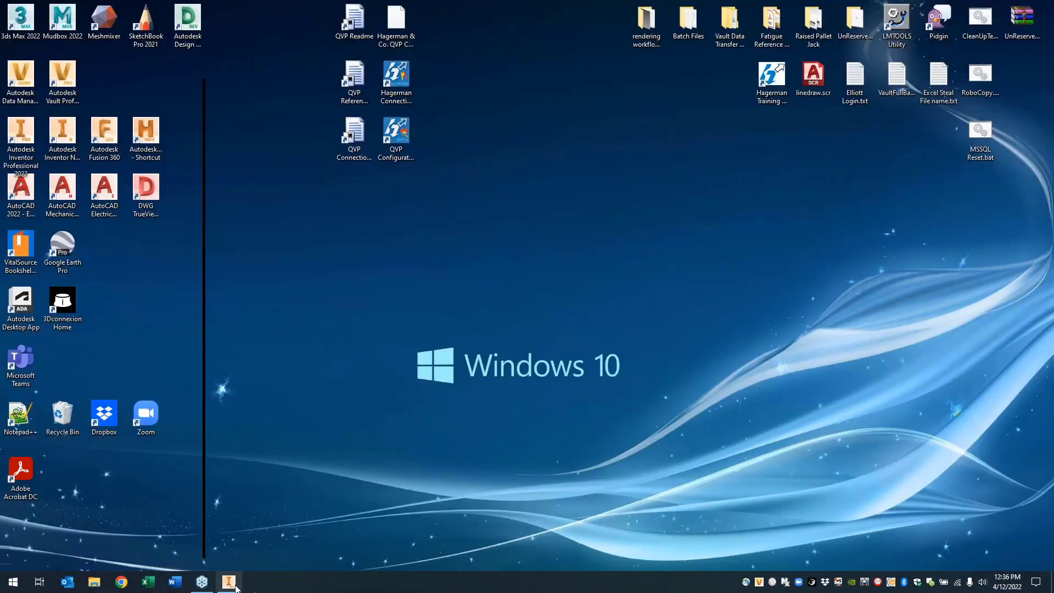
left_click(235, 587)
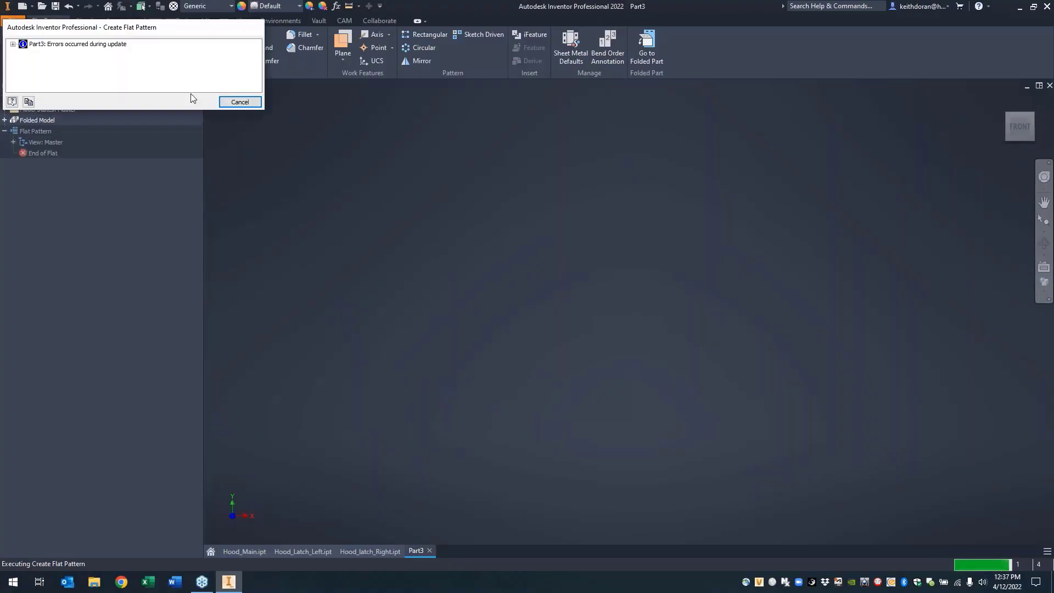
left_click(240, 102)
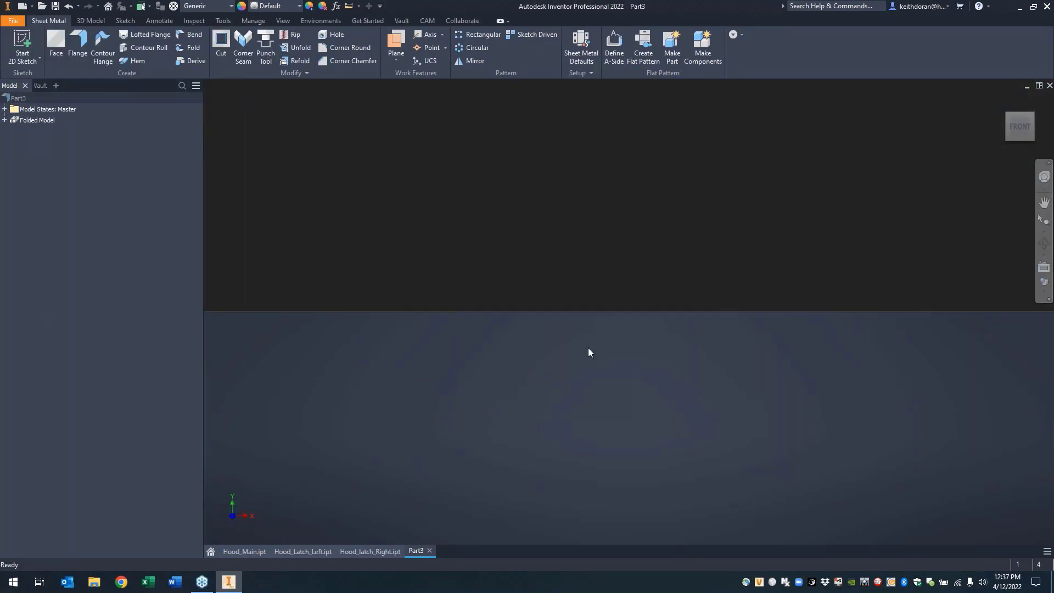
Step: Expand the folded model and define the large flat plate face around the raised boss as the A-Side
key("F4")
left_click_drag(615, 276, 929, 278)
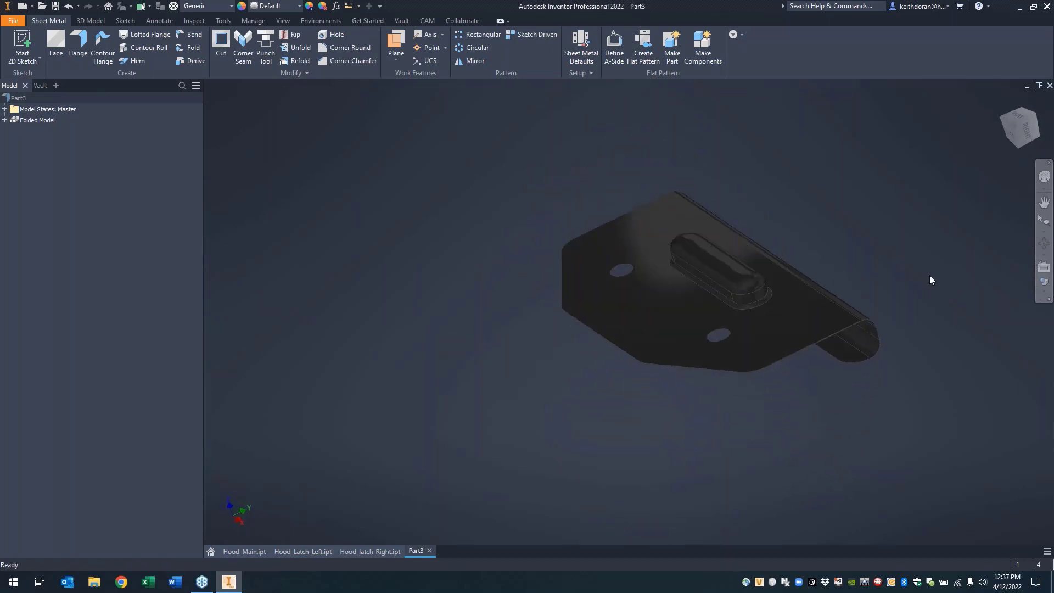
scroll(852, 328, "down", 5)
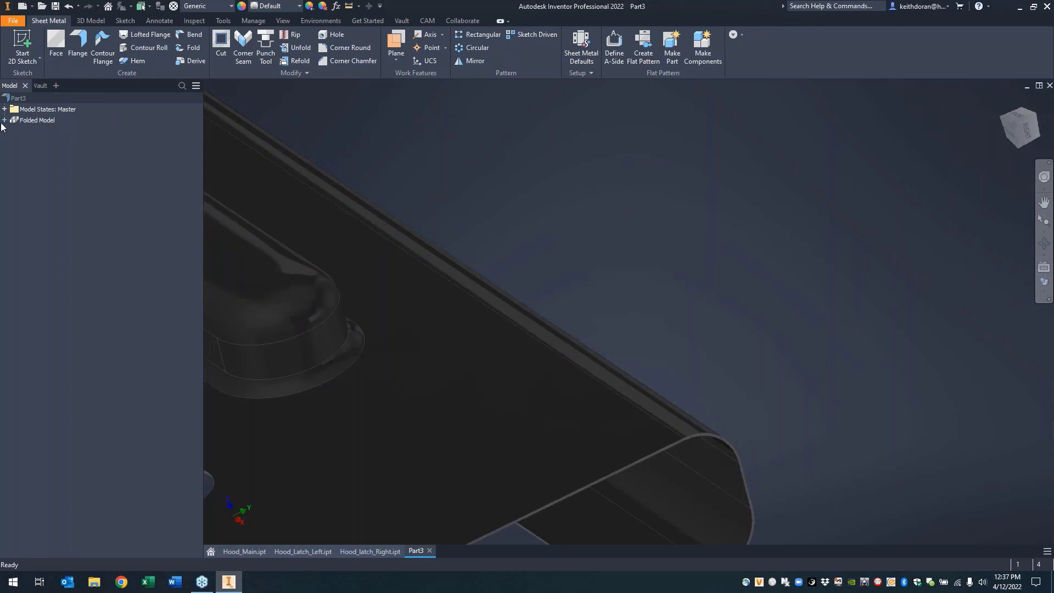
left_click(5, 120)
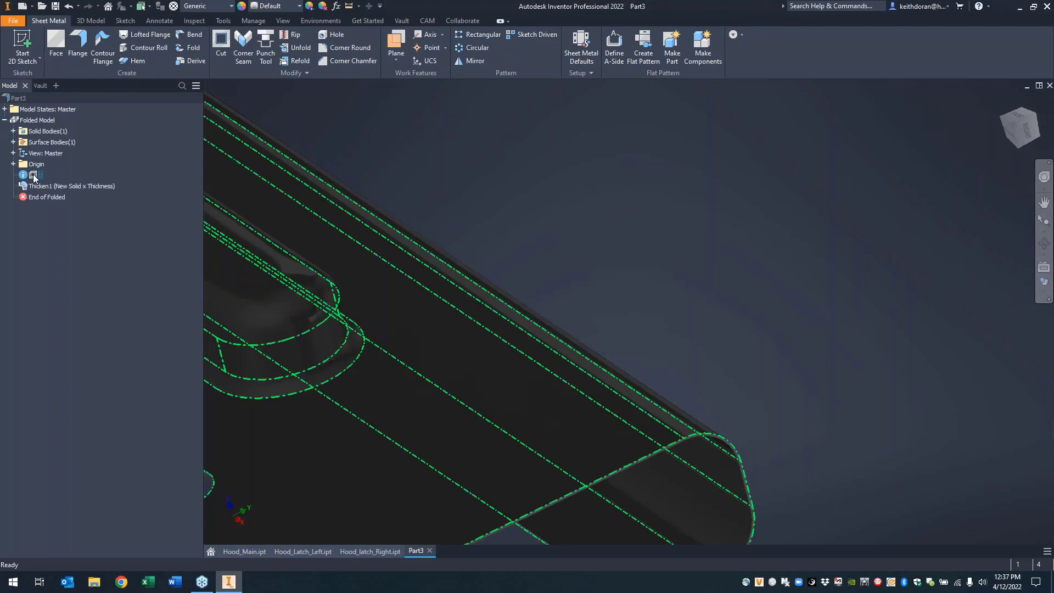
left_click(34, 175)
middle_click_drag(667, 181, 819, 188)
scroll(818, 187, "up", 5)
left_click(145, 277)
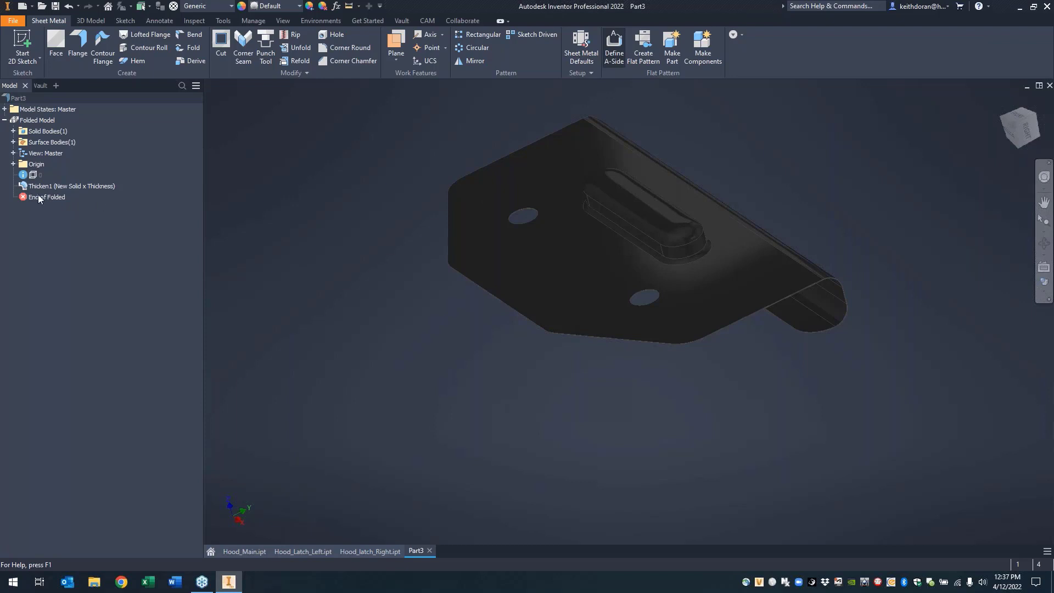
left_click(614, 48)
left_click(503, 220)
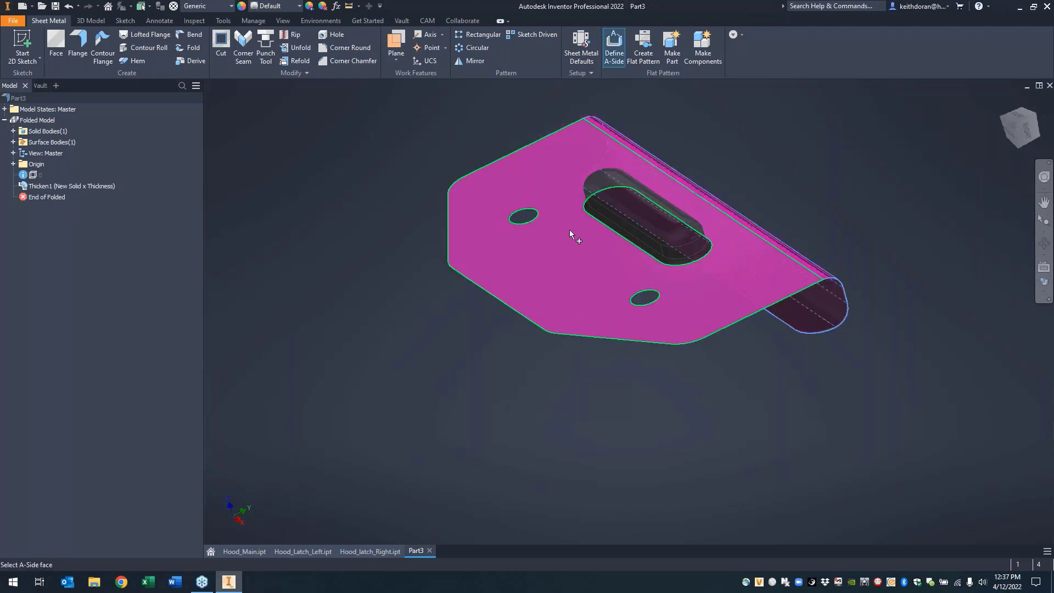
left_click(533, 252)
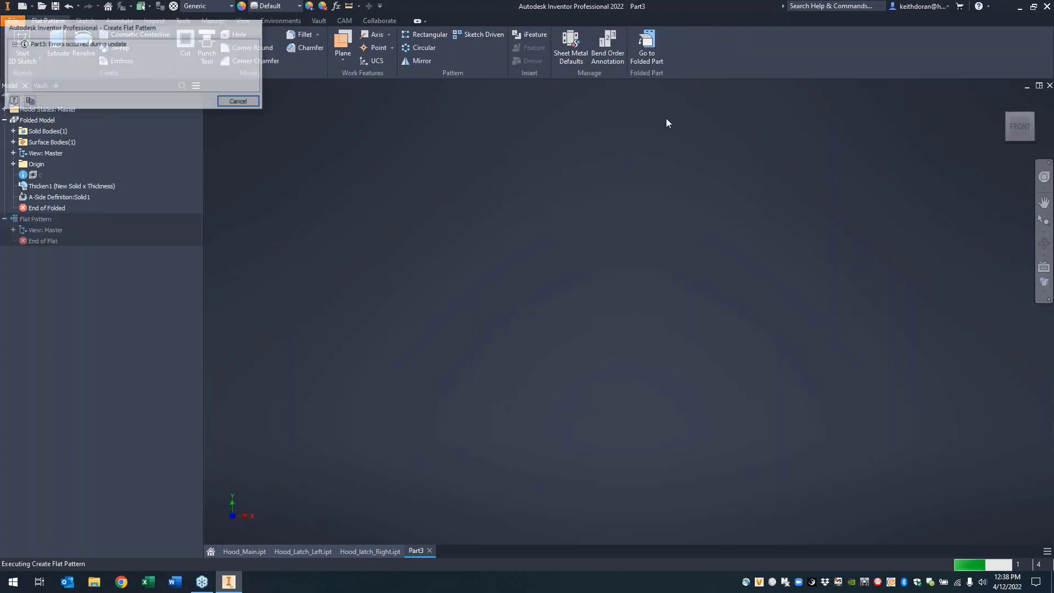
Step: Expand and read the error details of the flat pattern attempt made with the A-Side defined, and cancel that attempt
left_click(13, 44)
left_click(23, 52)
left_click(33, 62)
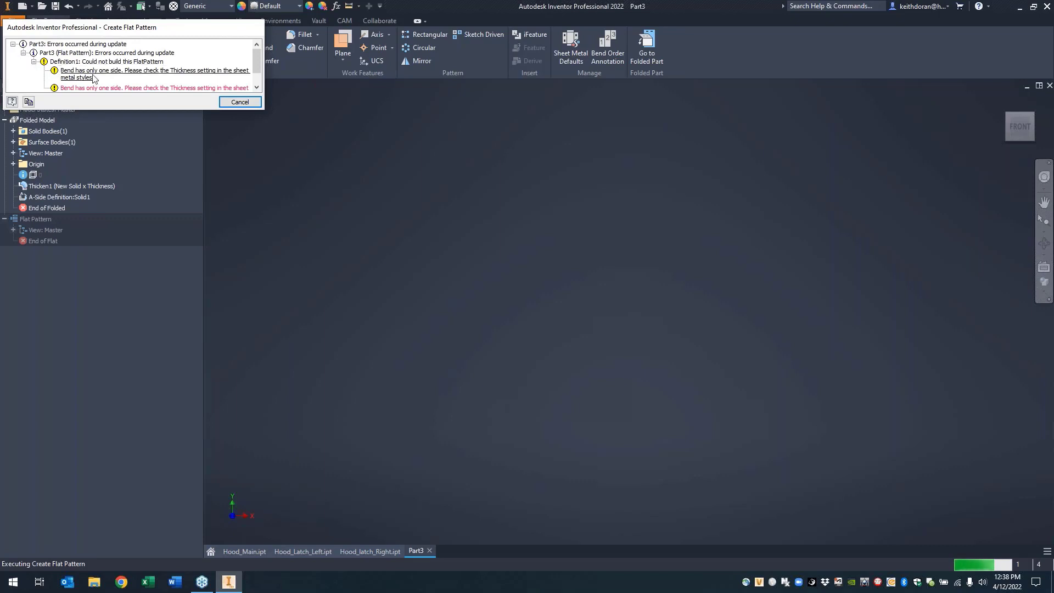
scroll(158, 73, "down", 1)
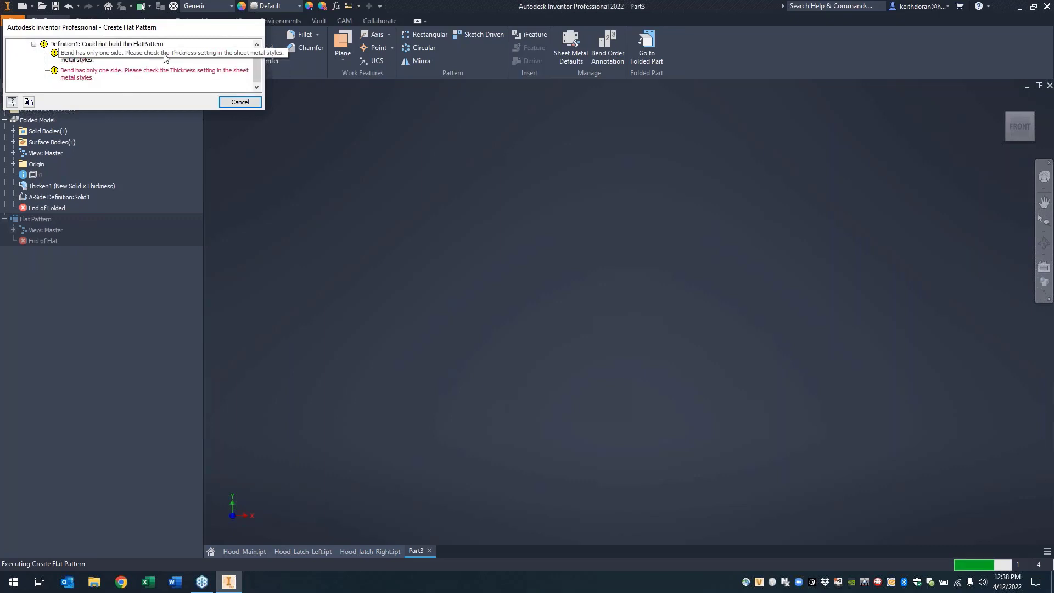
left_click(220, 101)
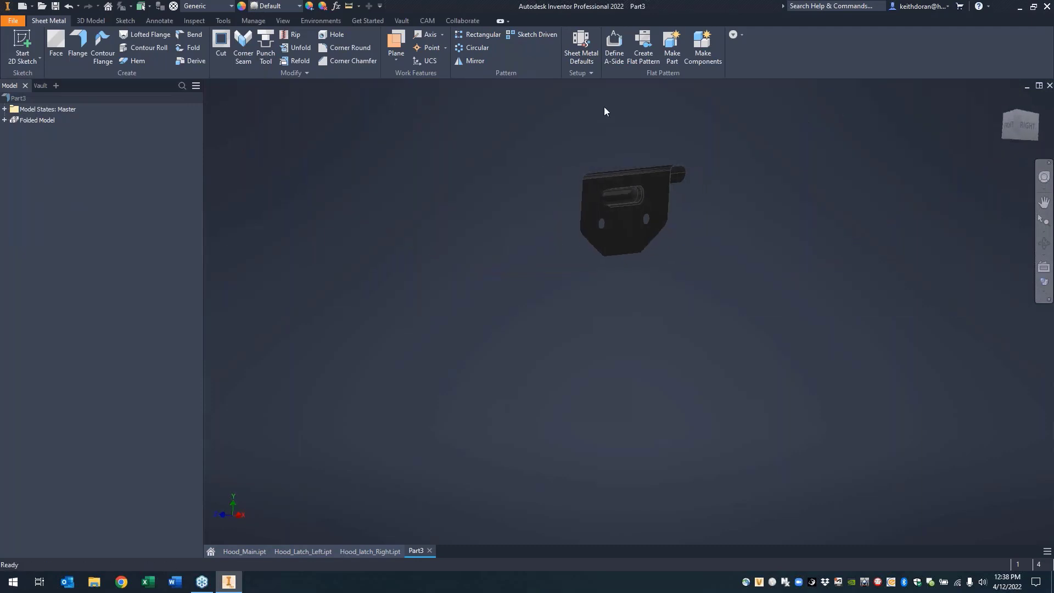
Step: Override the sheet metal rule's thickness with 5 mm in the sheet metal defaults
left_click(581, 46)
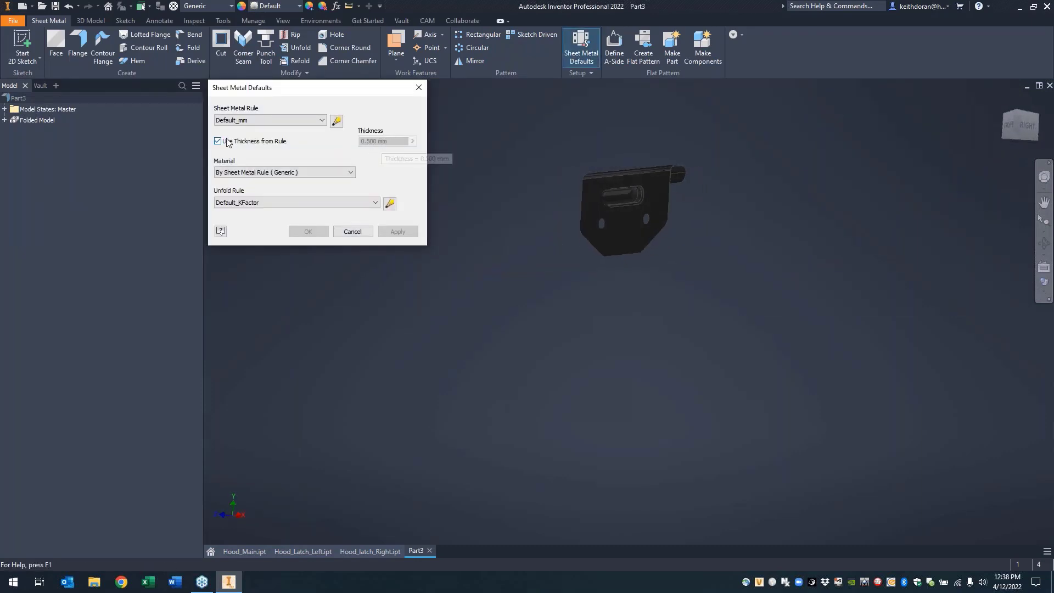
left_click(218, 141)
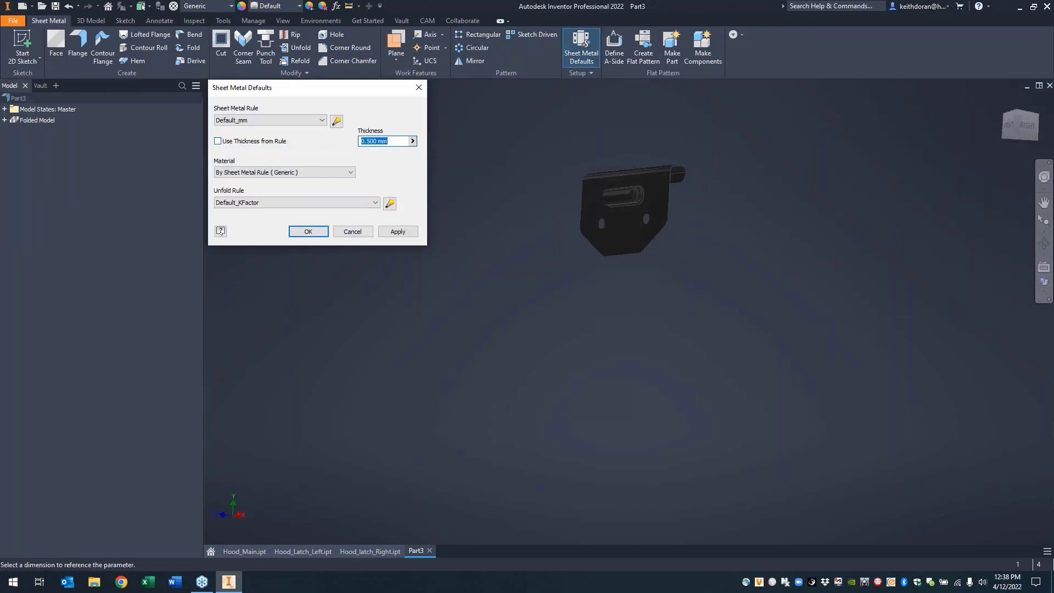
type("5mm")
left_click(407, 233)
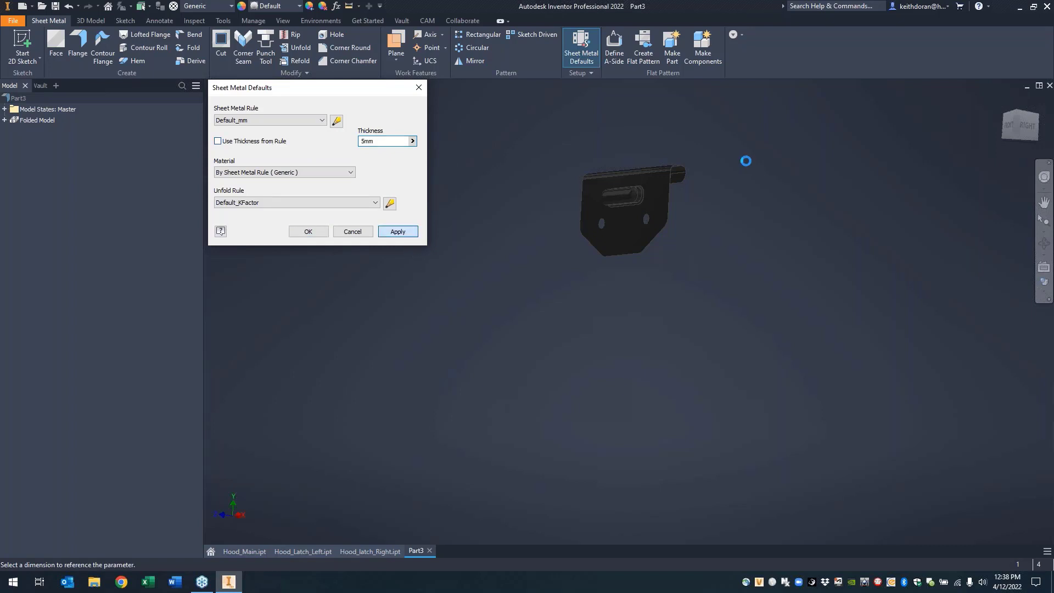
scroll(606, 189, "down", 5)
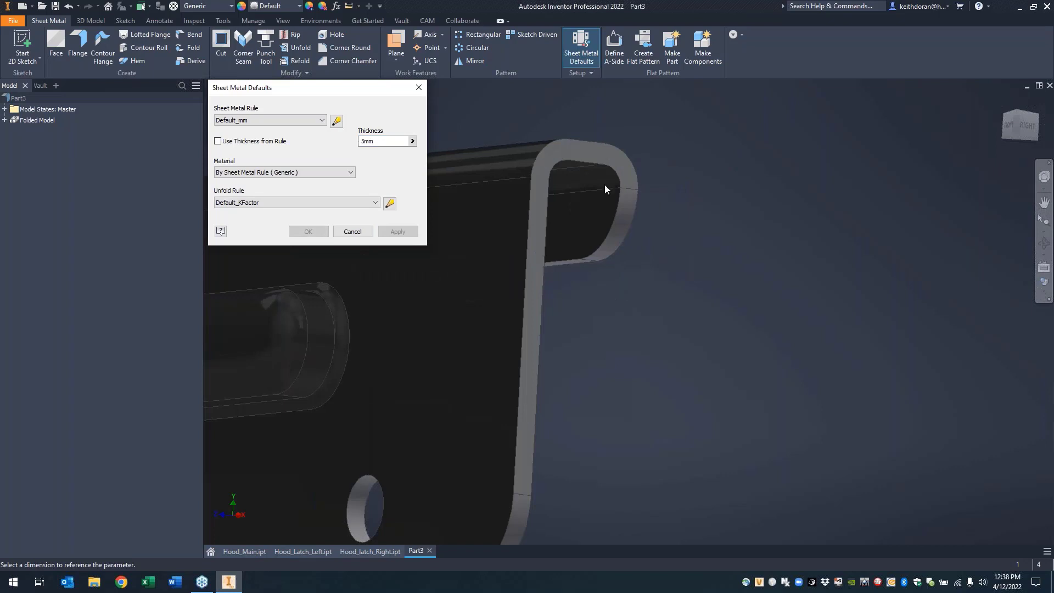
left_click(353, 231)
middle_click_drag(689, 311, 733, 287)
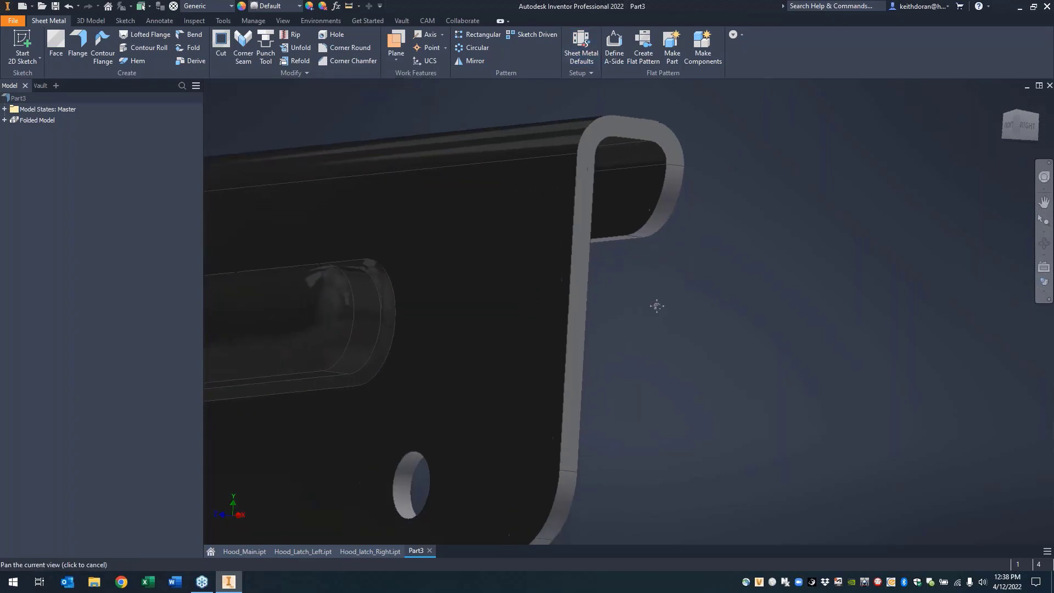
Step: Expand the folded model and examine which faces the existing A-Side definition covers, including the raised boss
left_click(4, 120)
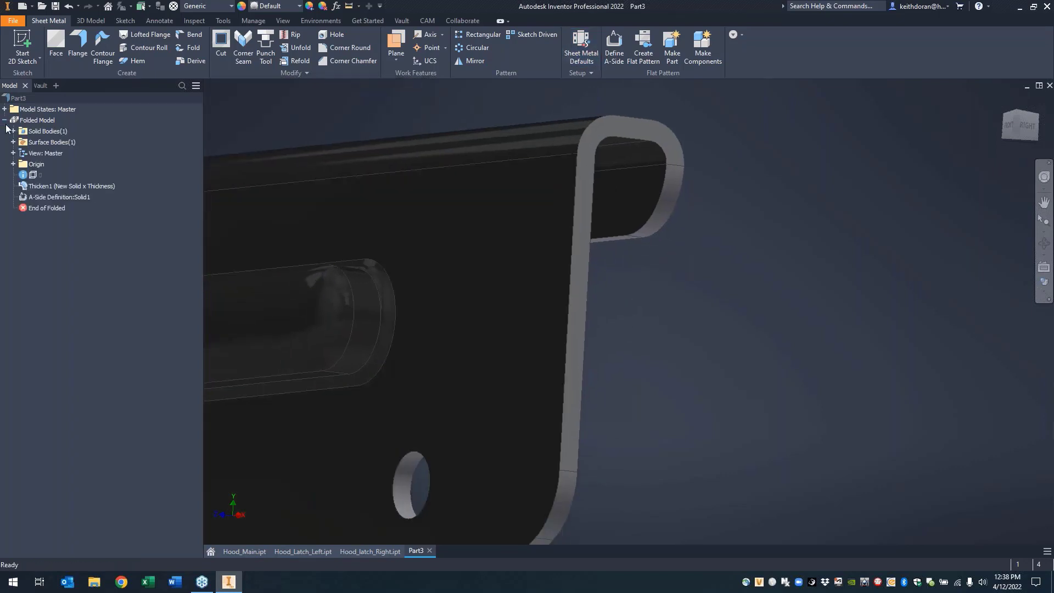
left_click(35, 197)
scroll(686, 268, "up", 3)
left_click(695, 294)
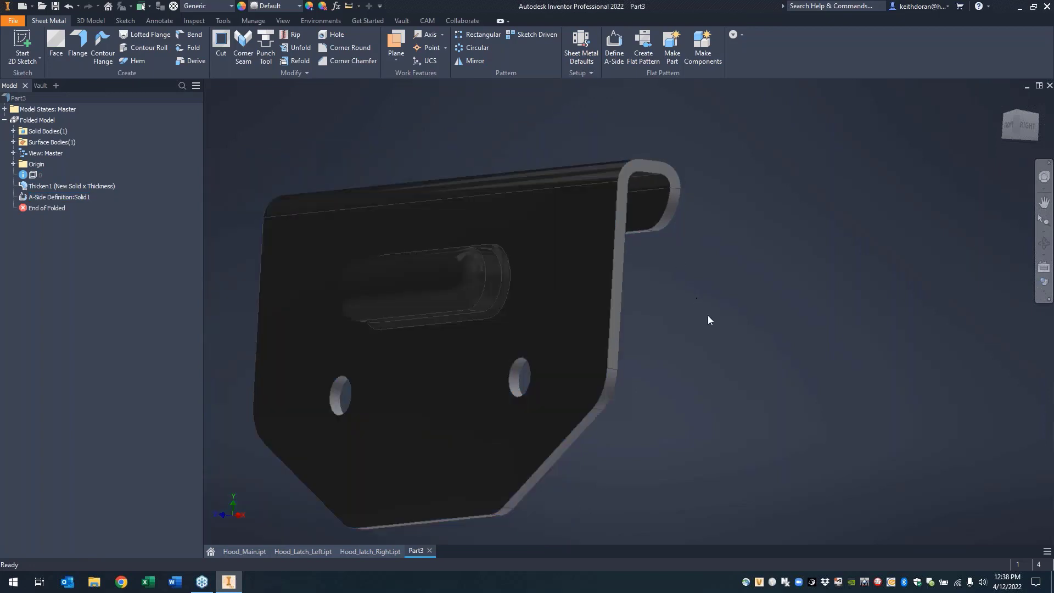
middle_click_drag(707, 316, 764, 328, "shift")
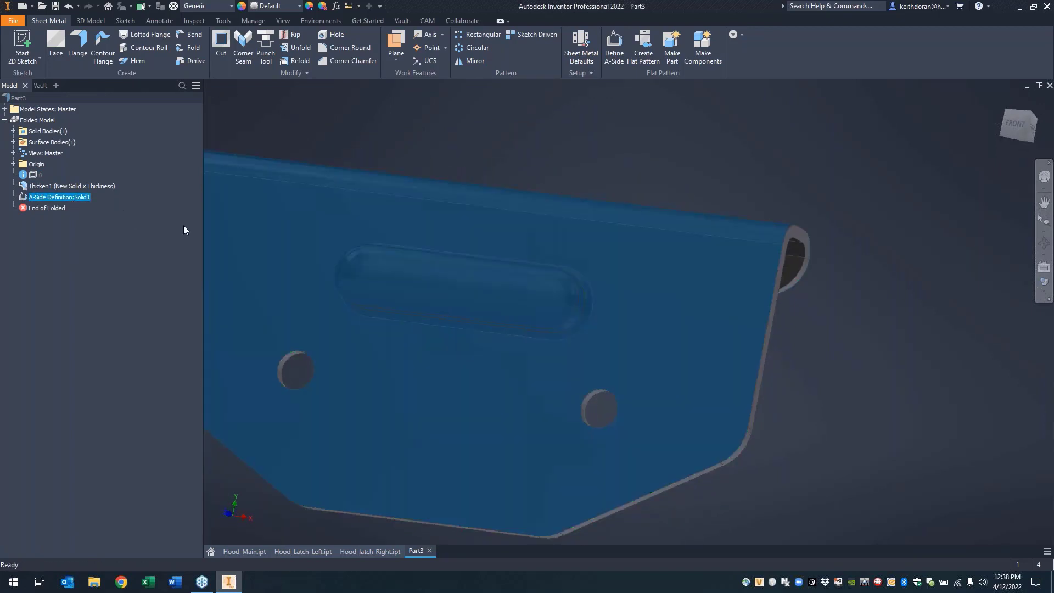
middle_click_drag(714, 307, 580, 351, "shift")
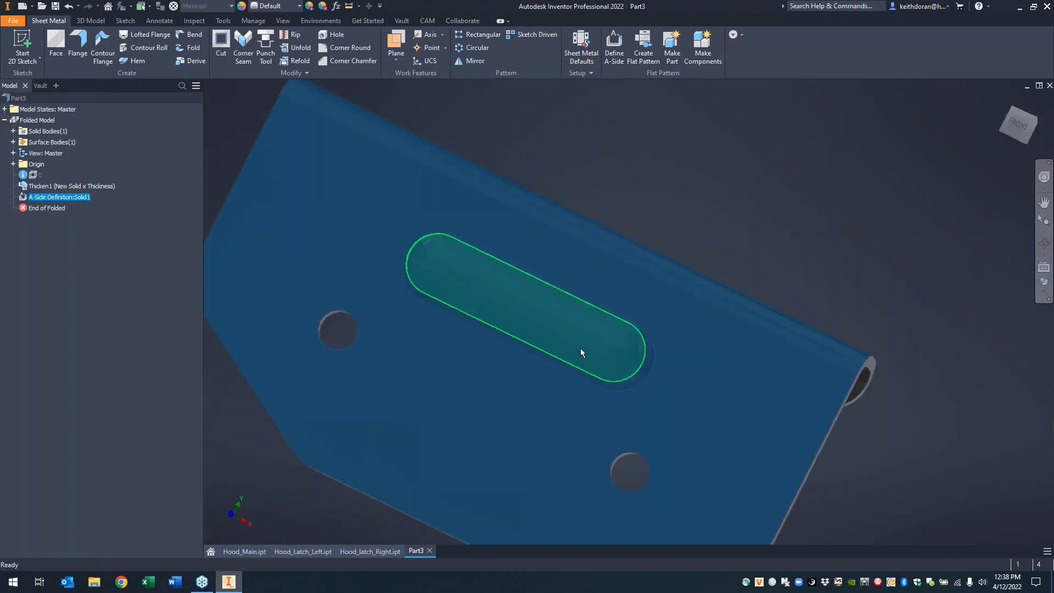
Step: Roll the folded model back to before the Thicken feature and make the imported surface body Srf1 visible
left_click_drag(54, 206, 60, 183)
left_click(13, 143)
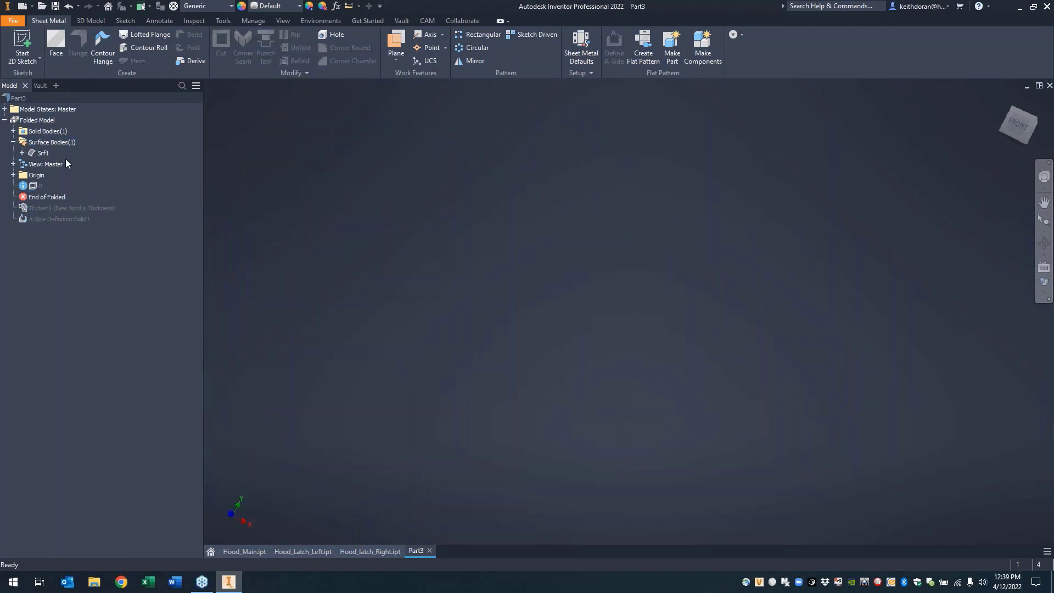
right_click(41, 153)
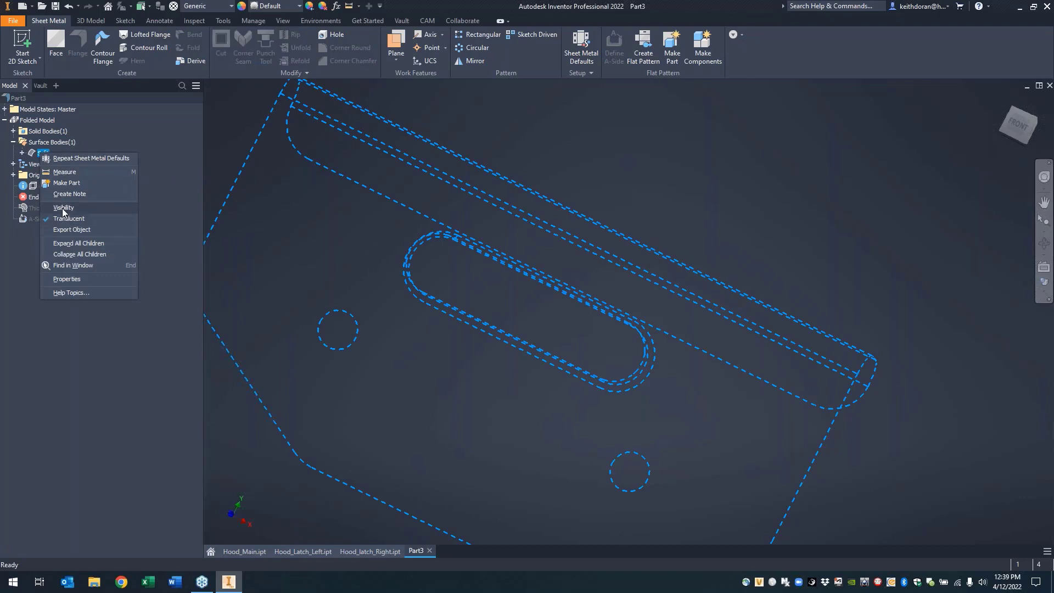
left_click(65, 219)
middle_click_drag(619, 324, 552, 269, "shift")
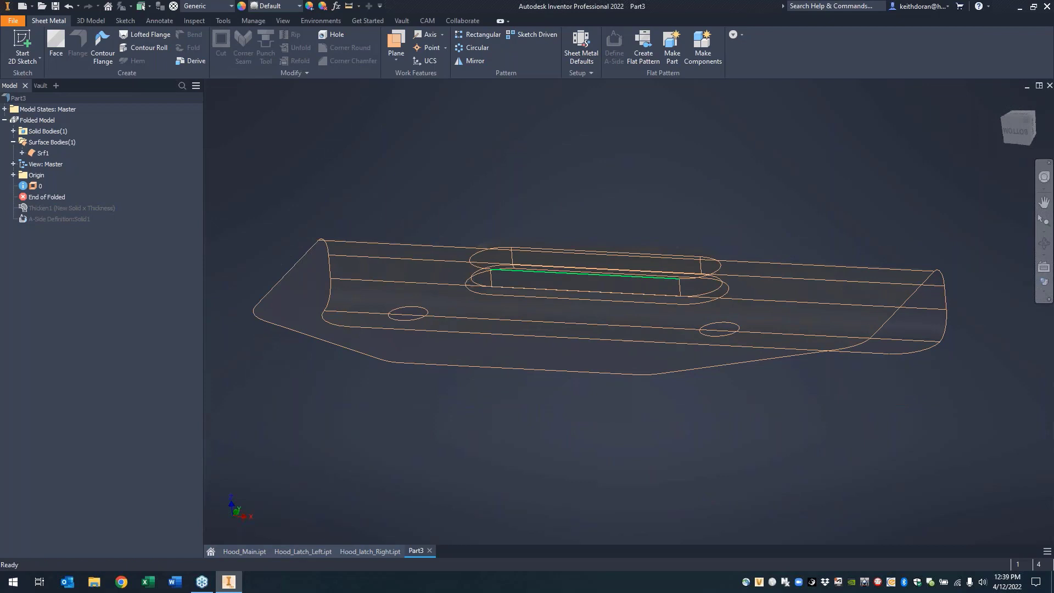
Step: Delete the six faces of the raised slot-shaped boss from the surface, without healing the remaining faces
left_click(91, 20)
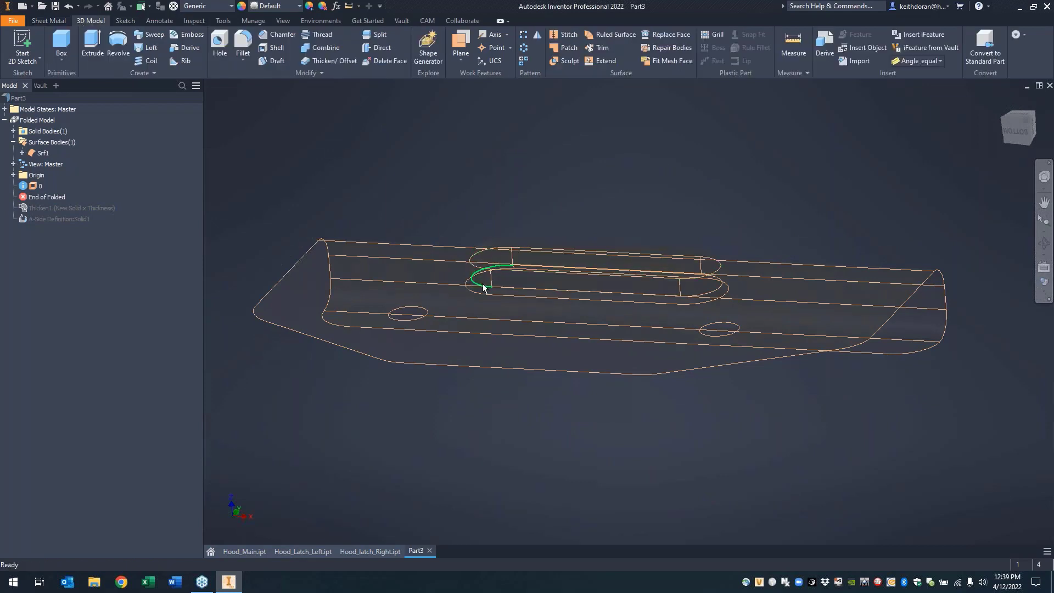
scroll(510, 291, "down", 5)
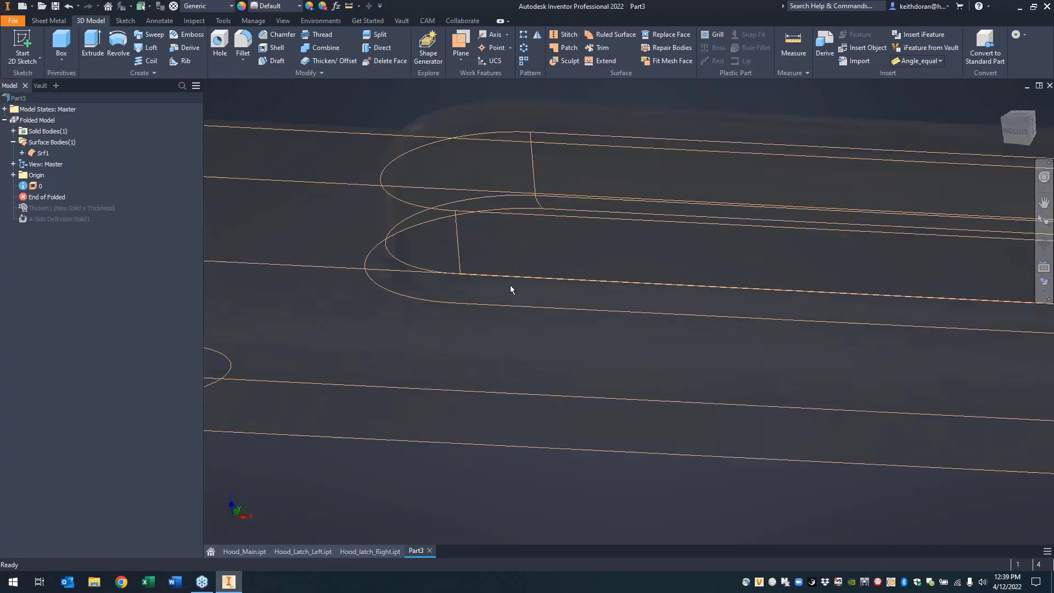
left_click(385, 61)
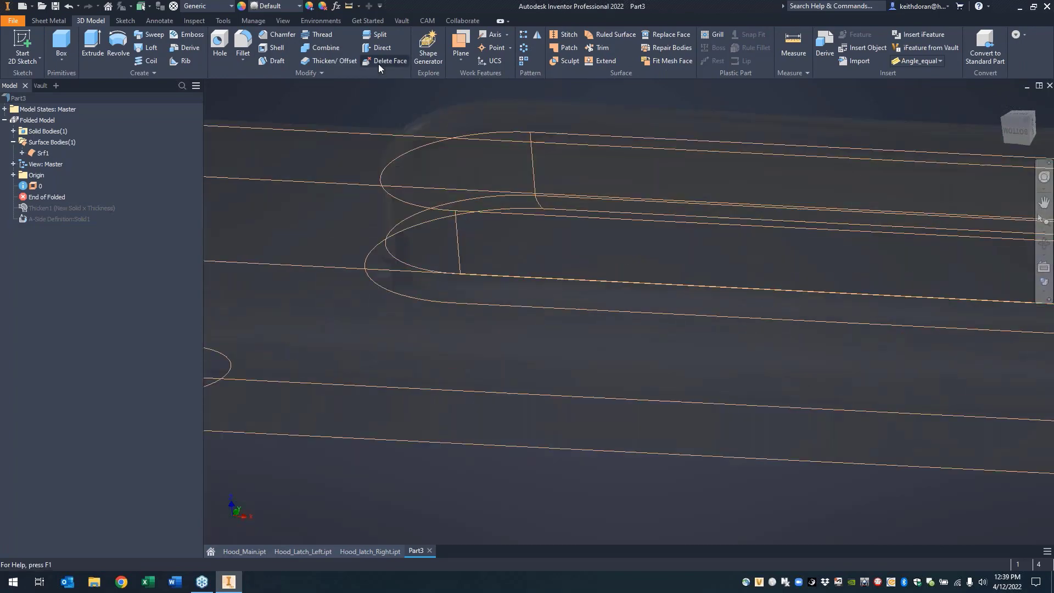
left_click(514, 271)
left_click(548, 200)
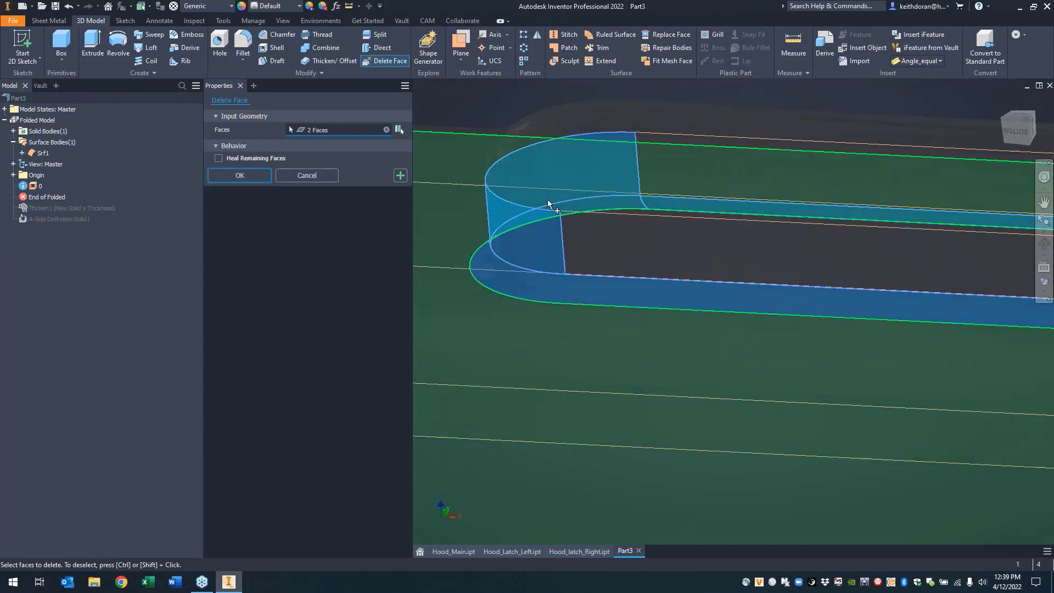
left_click(648, 178)
left_click(642, 255)
left_click(705, 159)
middle_click_drag(999, 211, 560, 179)
left_click(708, 219)
scroll(733, 217, "down", 5)
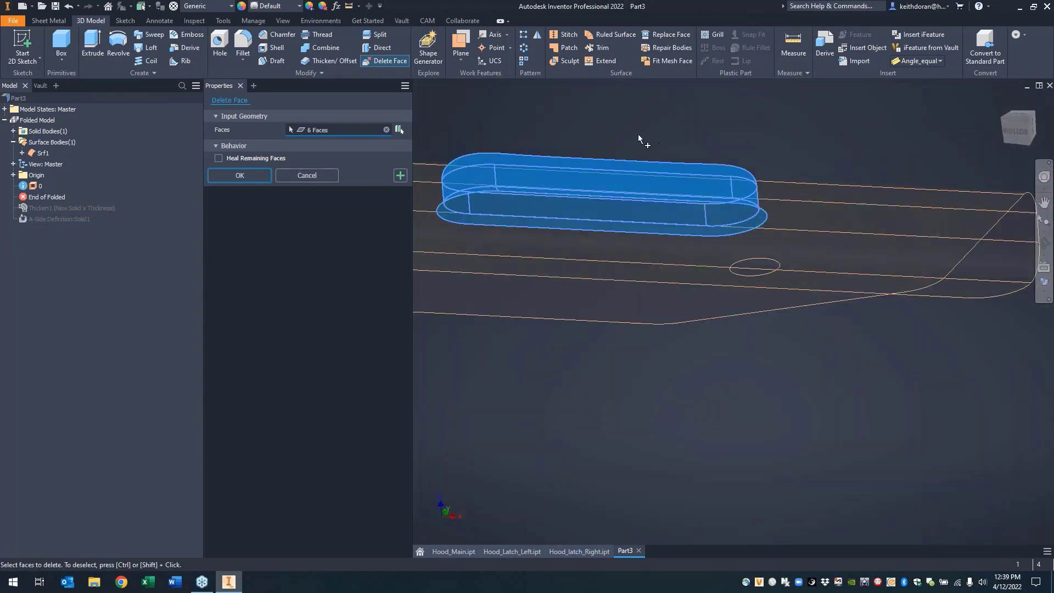
mouse_move(729, 164)
middle_mouse_down("shift")
mouse_move(764, 143)
mouse_move(691, 141)
mouse_move(698, 174)
mouse_move(665, 160)
mouse_move(713, 174)
middle_mouse_up("shift")
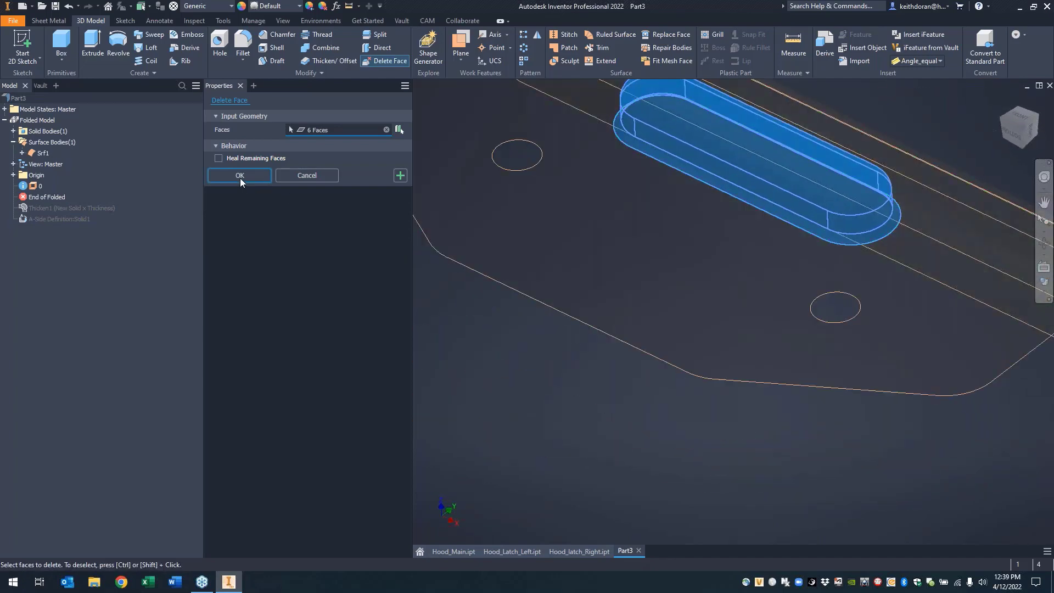
left_click(239, 177)
Step: Close the slot-shaped opening left in the plate with a boundary patch along its edge loop
middle_click_drag(617, 262, 554, 247, "shift")
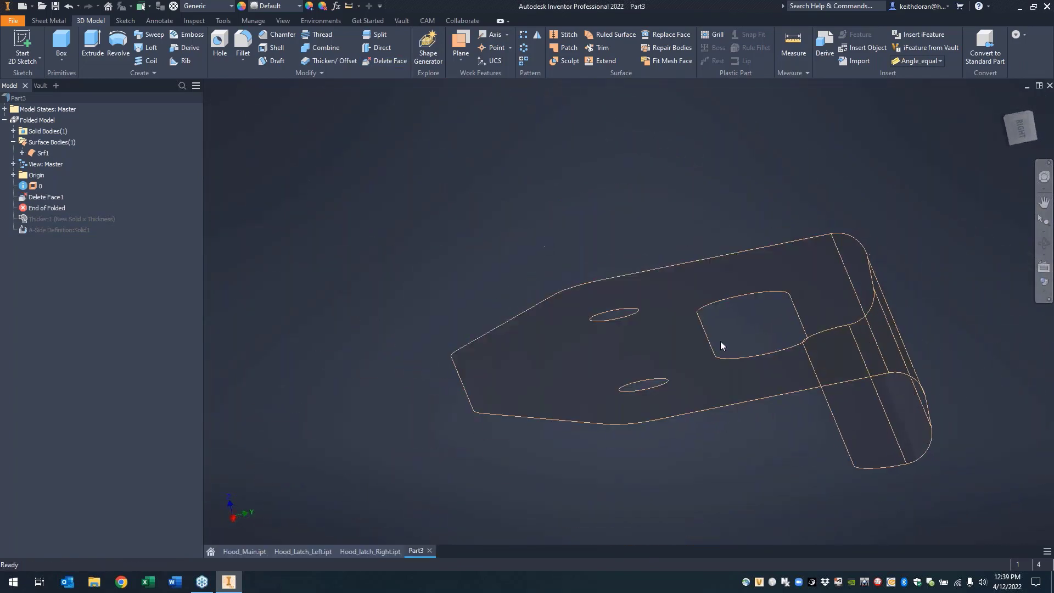
left_click(566, 47)
left_click(760, 295)
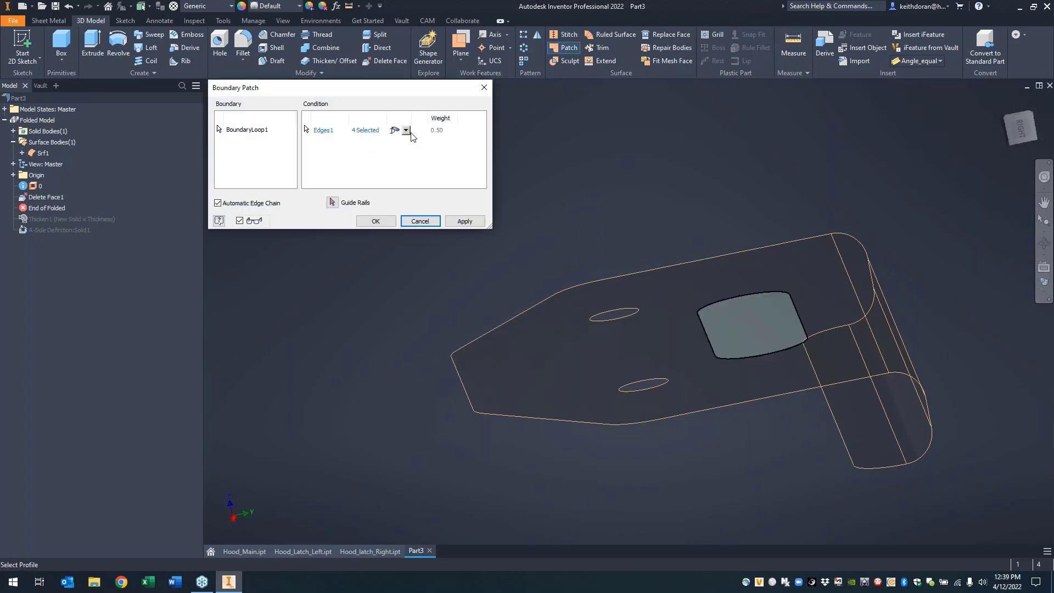
left_click(376, 221)
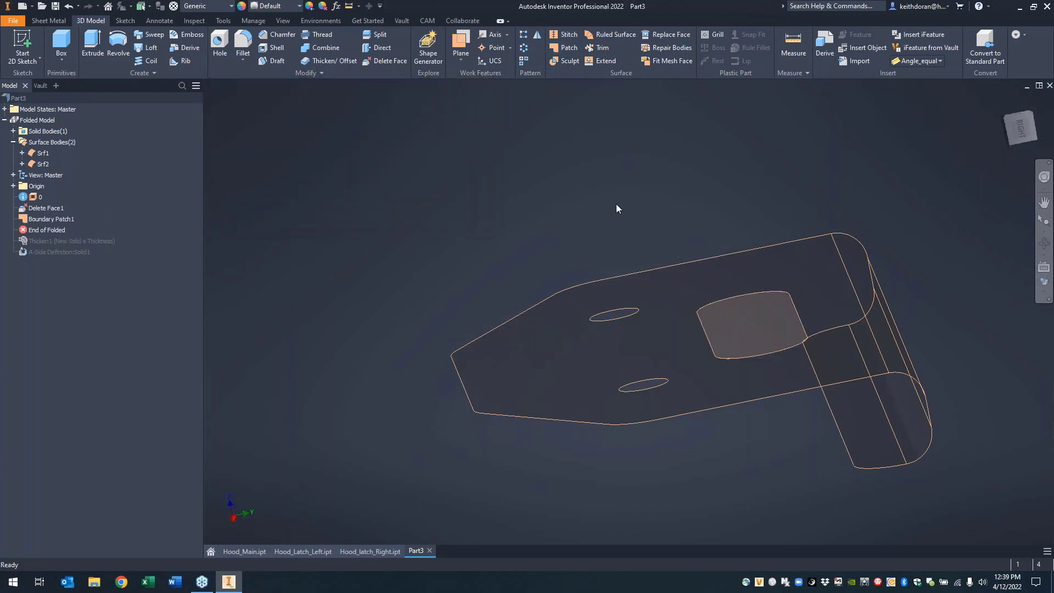
Step: Stitch the plate surface and the boundary patch together with a maximum tolerance of 0.254 mm
middle_click_drag(439, 163, 503, 167, "shift")
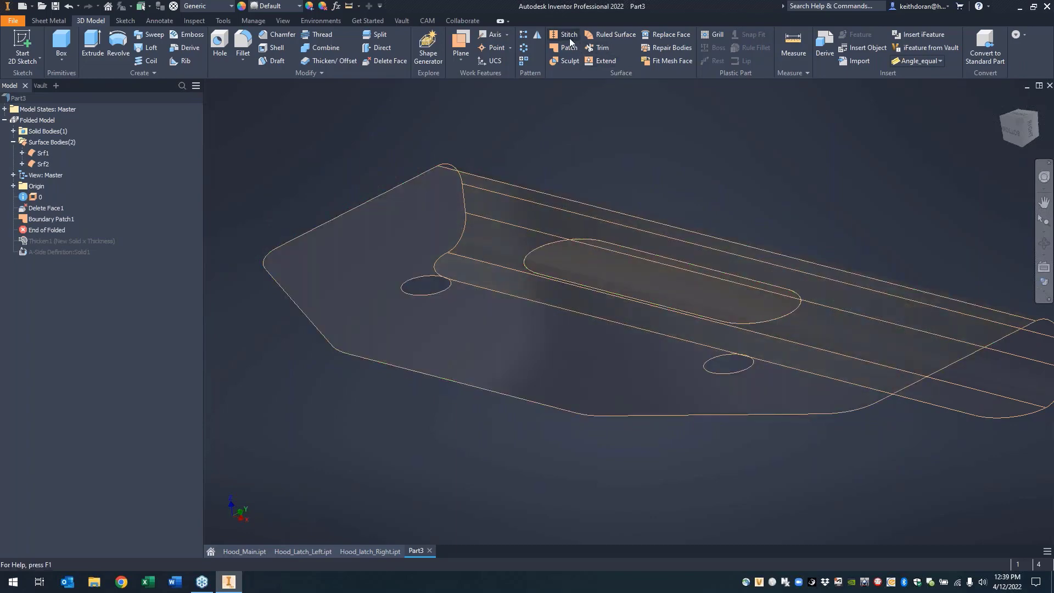
left_click(565, 35)
left_click(530, 240)
left_click(571, 258)
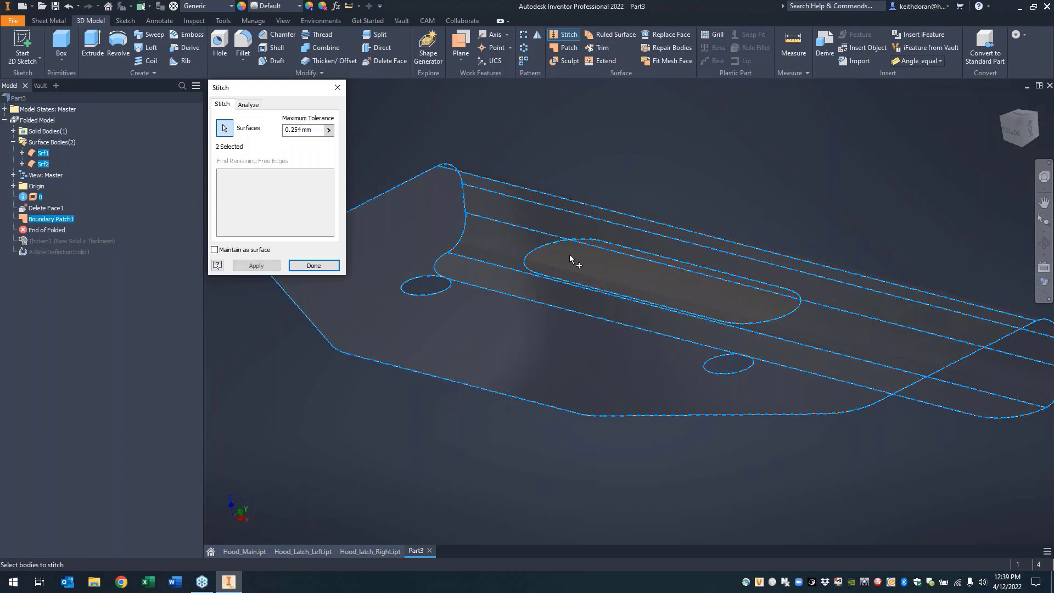
left_click(255, 265)
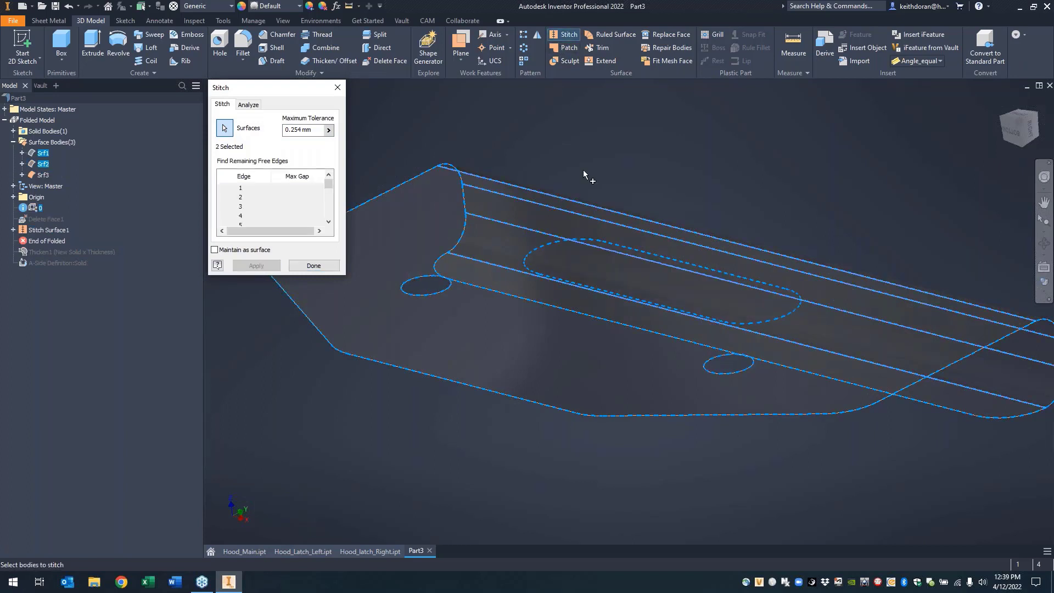
left_click(313, 265)
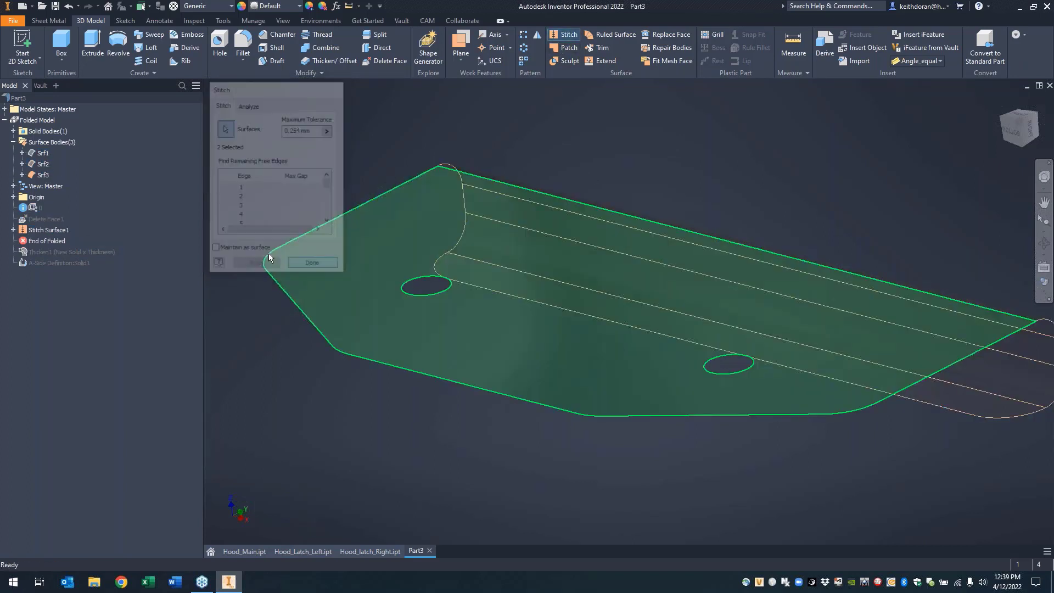
Step: Roll the folded model forward past the old Thicken feature and delete that feature
left_click(42, 175)
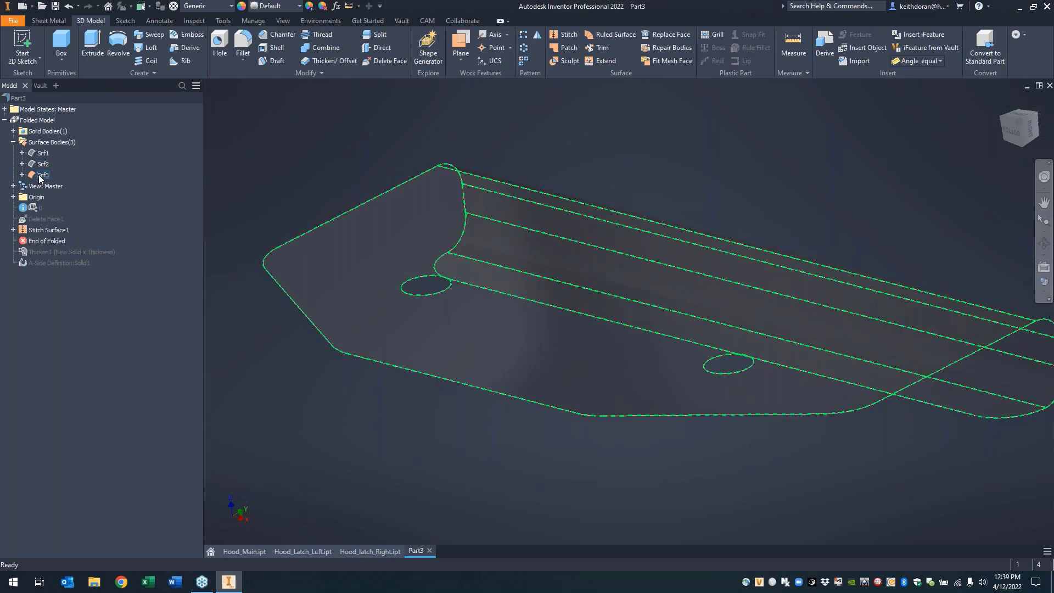
mouse_move(684, 116)
middle_mouse_down("shift")
mouse_move(583, 120)
mouse_move(686, 112)
middle_mouse_up("shift")
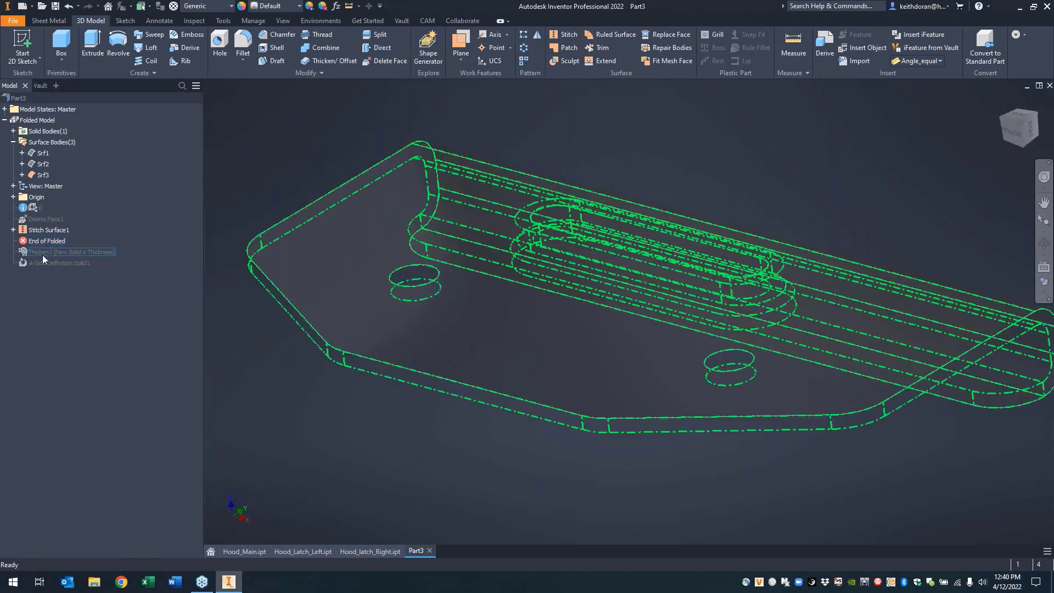
left_click_drag(46, 240, 46, 258)
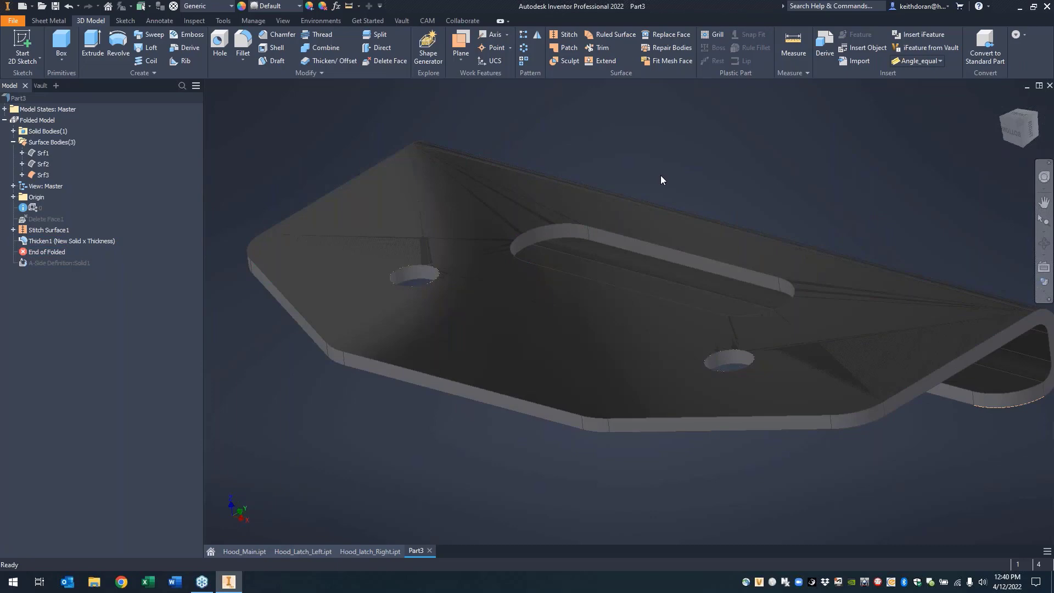
right_click(45, 242)
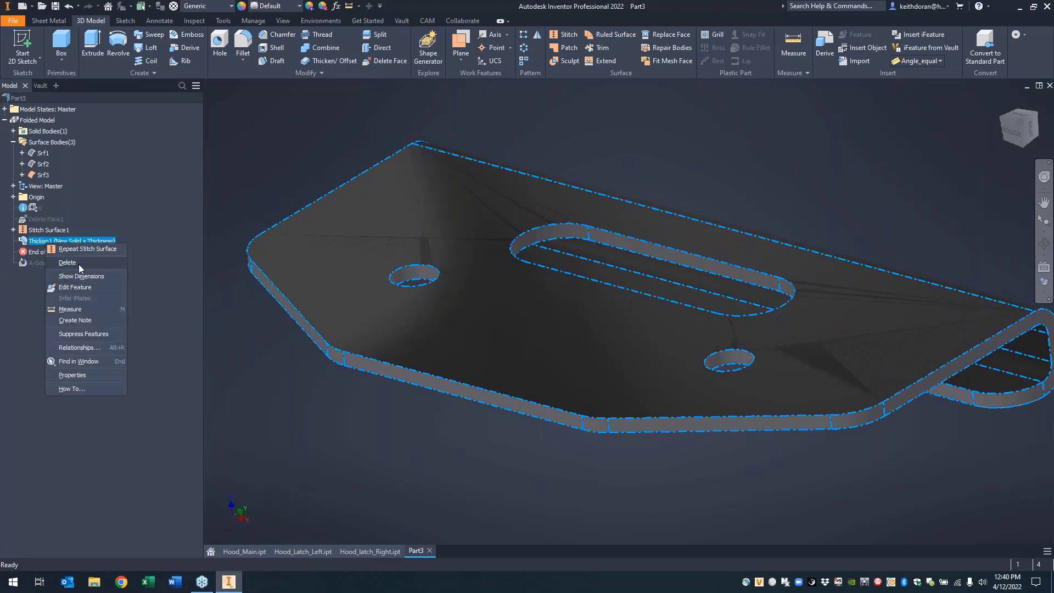
left_click(78, 264)
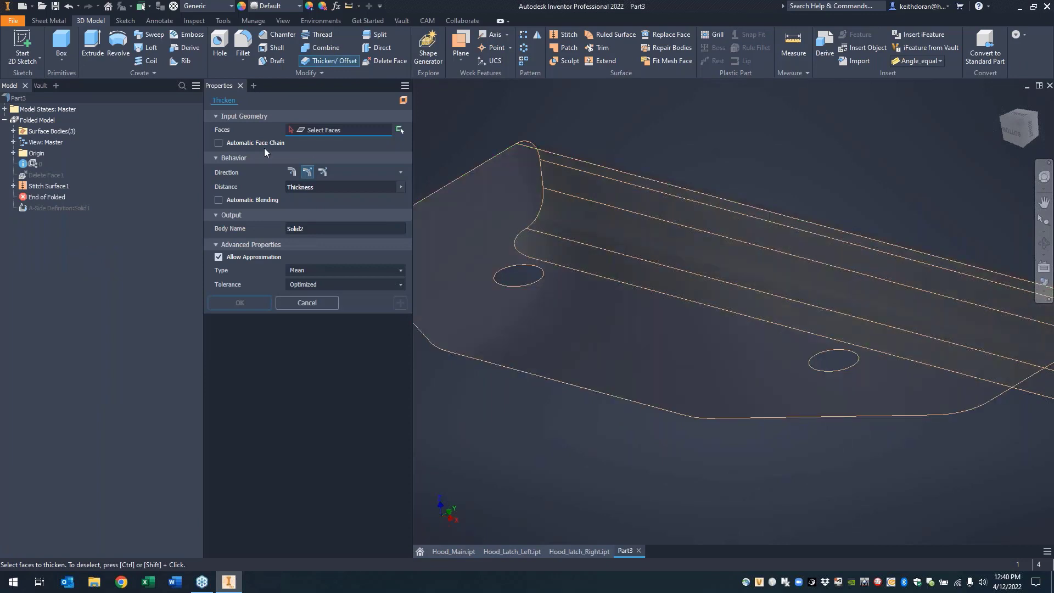
Step: Thicken the stitched surface into a new solid using automatic face chaining and the Thickness parameter as distance
left_click(262, 144)
left_click(439, 211)
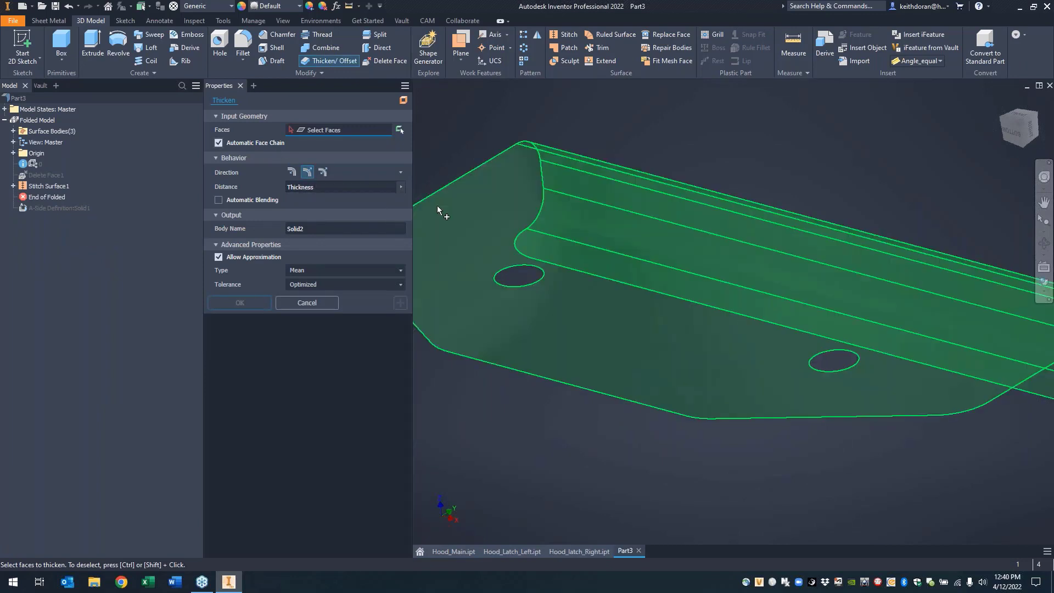
left_click(439, 212)
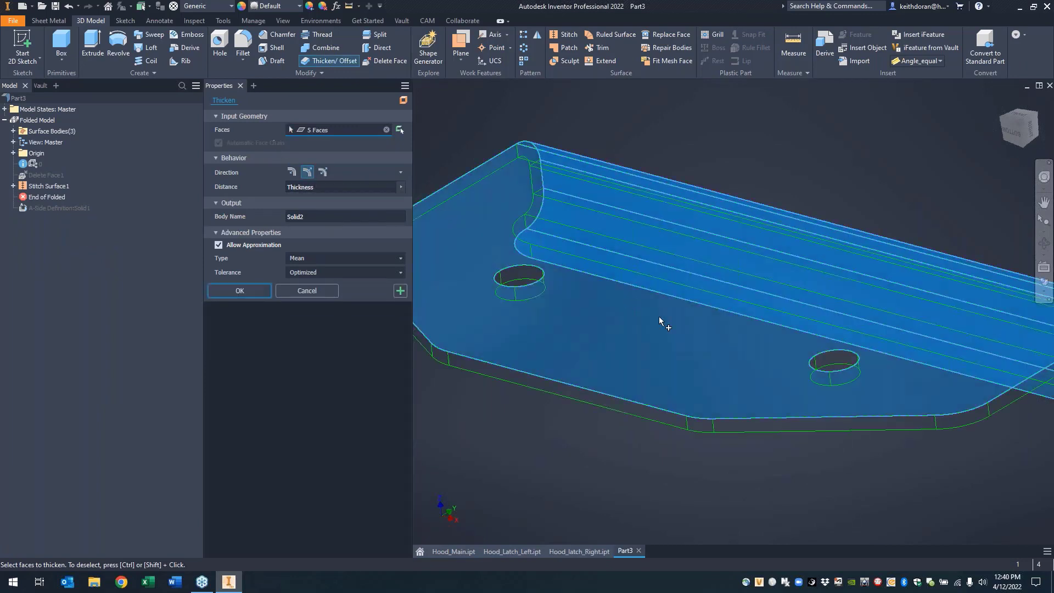
left_click(231, 291)
Step: Roll the folded model forward past the old A-Side definition and delete that definition
scroll(742, 184, "down", 3)
middle_click_drag(740, 183, 644, 172)
left_click_drag(36, 219, 34, 231)
left_click(240, 105)
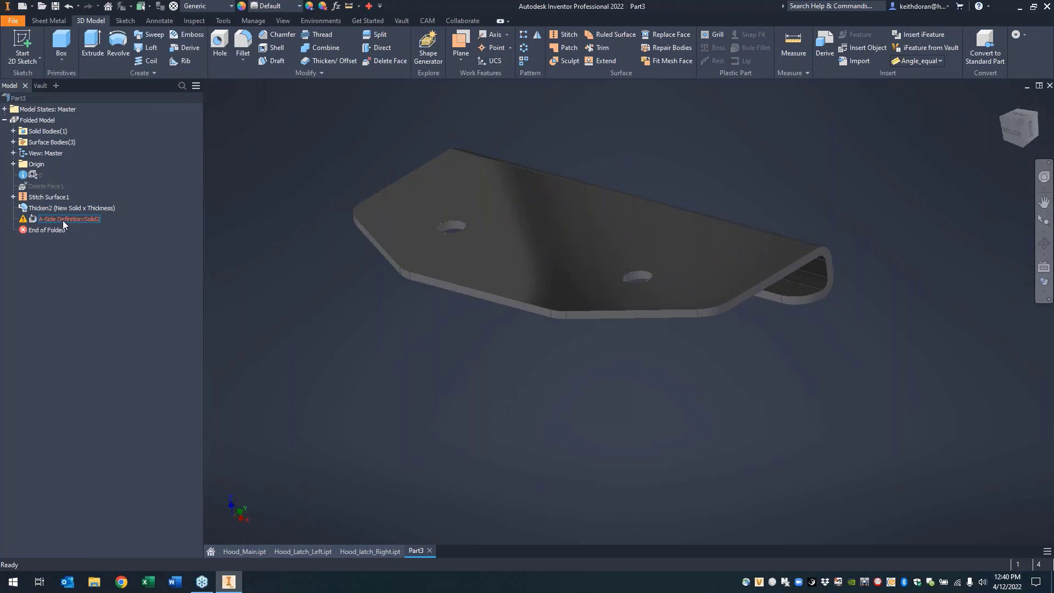
right_click(63, 225)
left_click(84, 240)
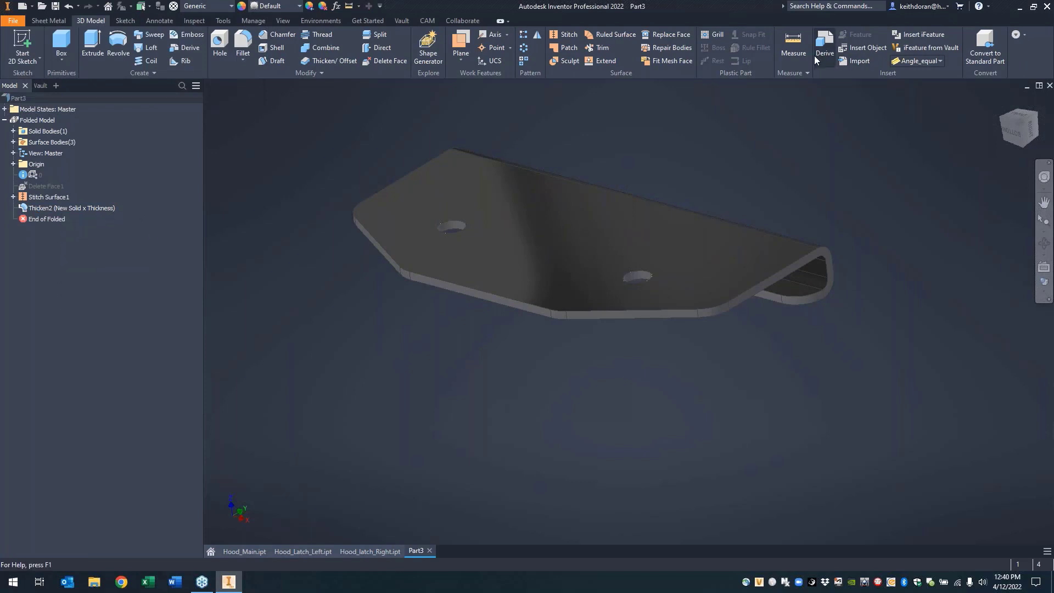
Step: Define the A-side of the thickened plate on its large outer face
left_click(48, 21)
left_click(614, 47)
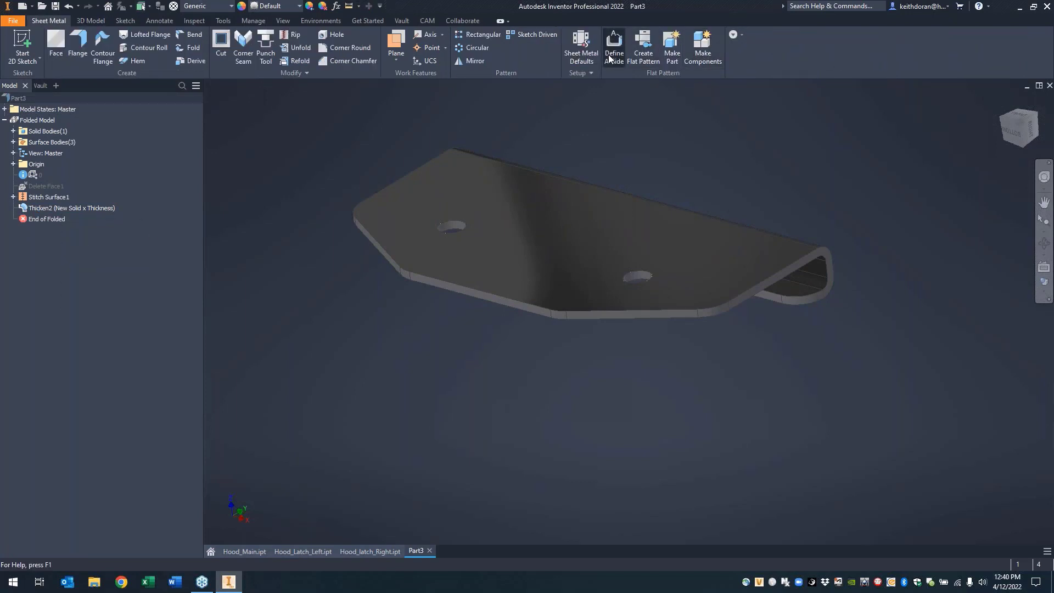
left_click(805, 256)
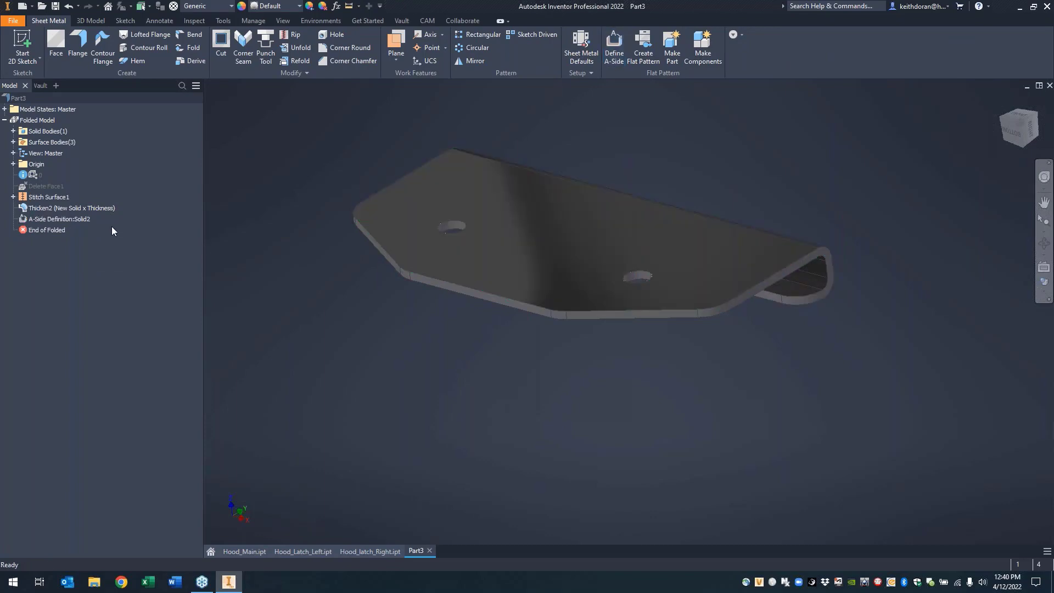
Step: Create the plate's flat pattern, inspect it from an angle, and return to the folded part
left_click(642, 47)
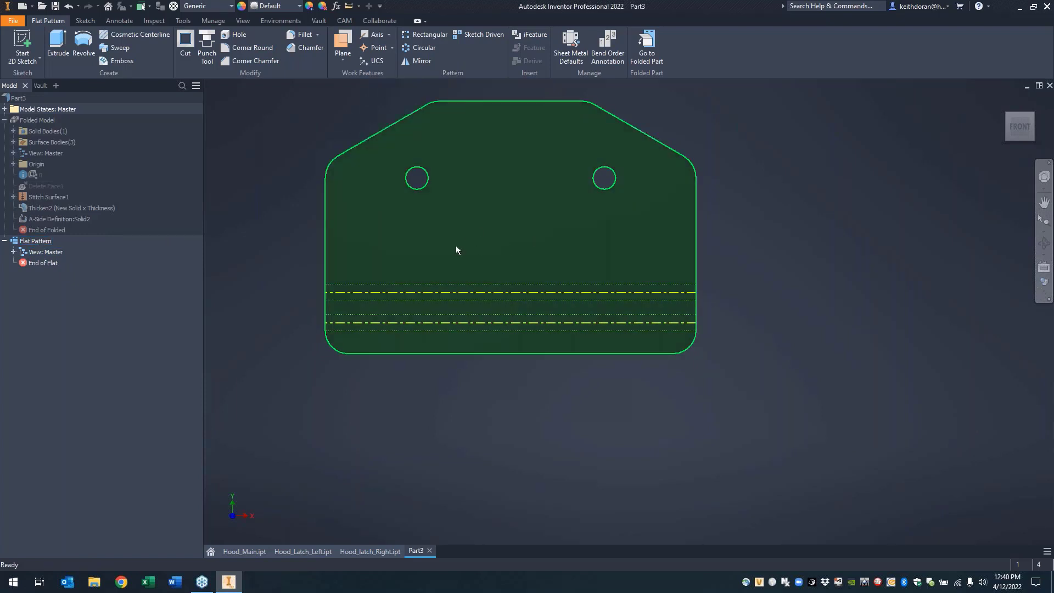
middle_click_drag(830, 348, 511, 304, "shift")
middle_click_drag(612, 301, 632, 364)
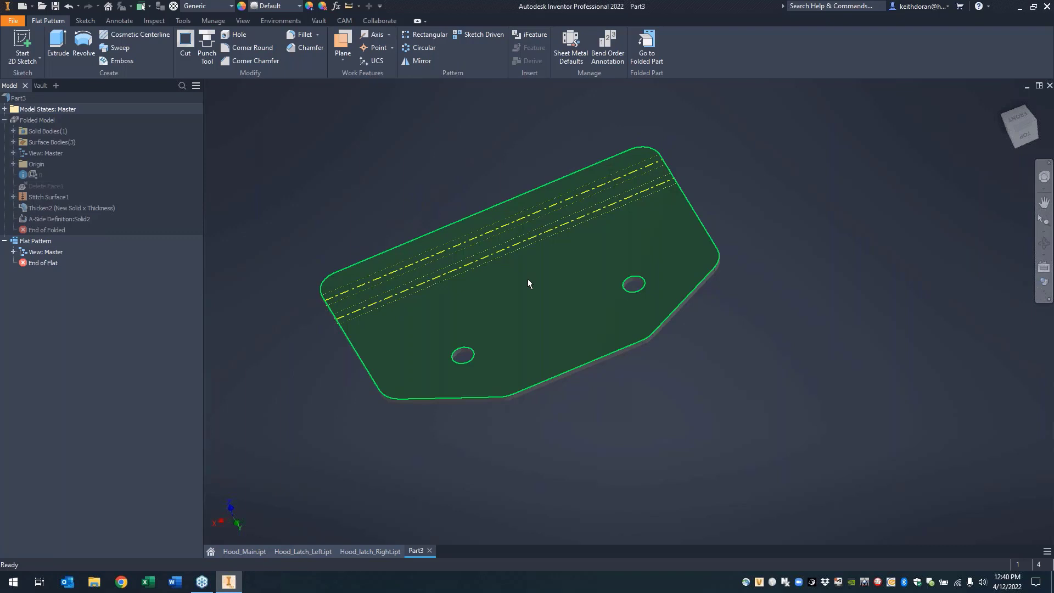
mouse_move(528, 280)
mouse_move(470, 296)
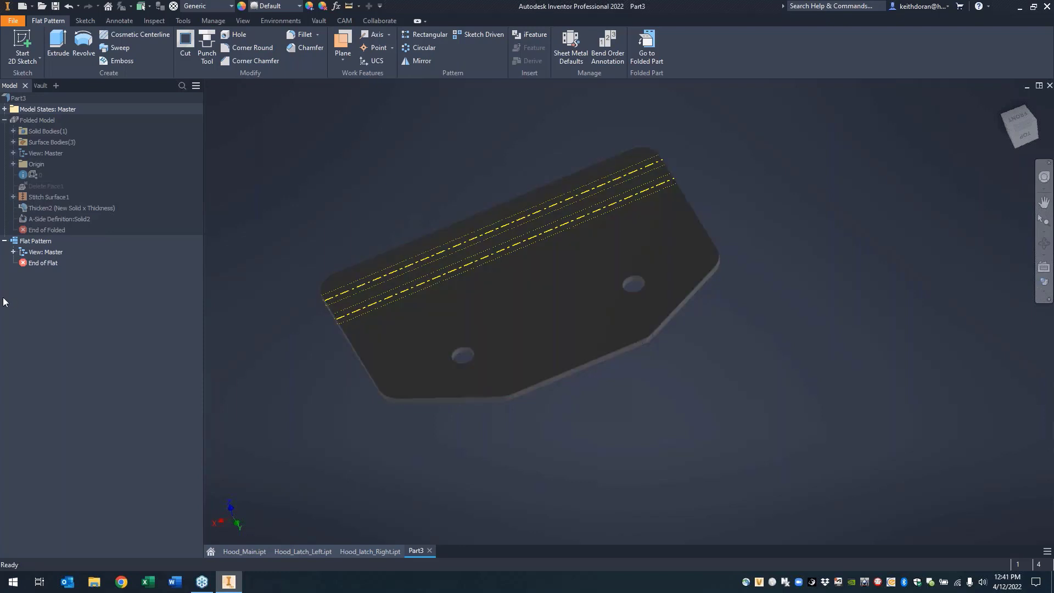
left_click(646, 46)
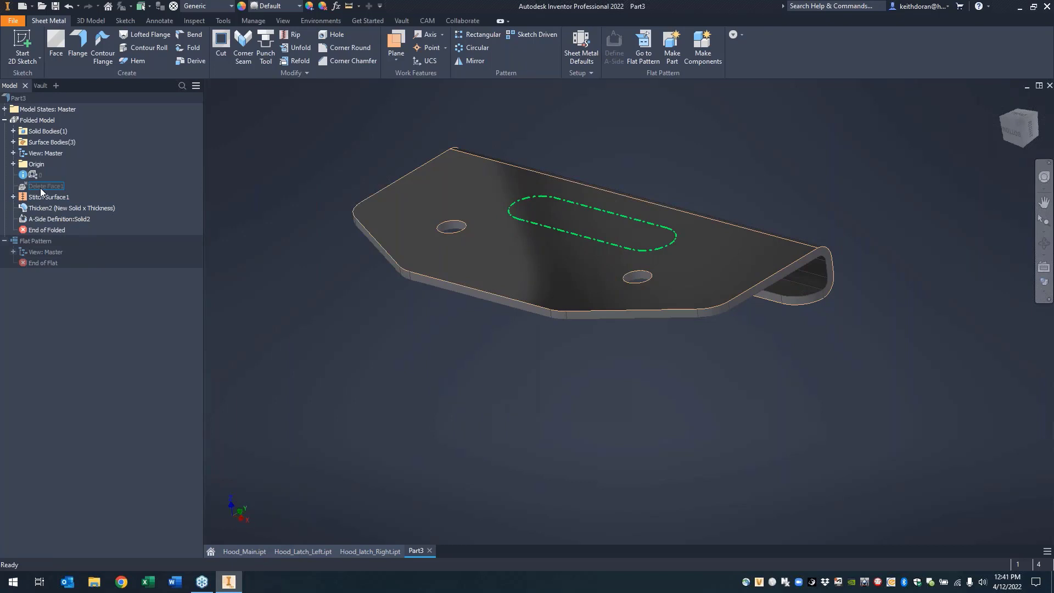
Step: Hide the stitched surface body Srf3 so only the thickened solid is displayed
left_click(14, 197)
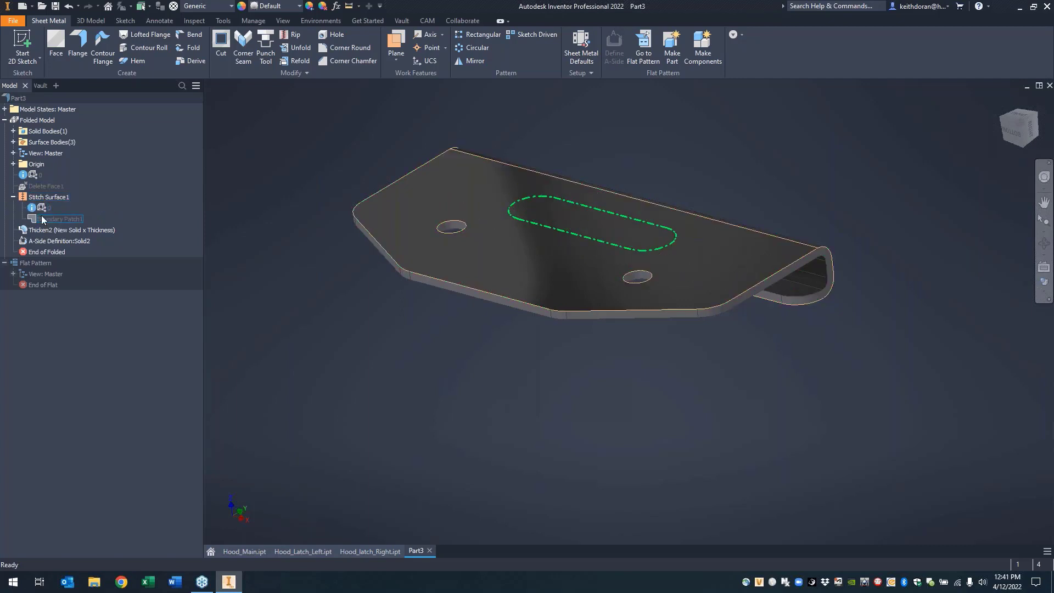
left_click(13, 197)
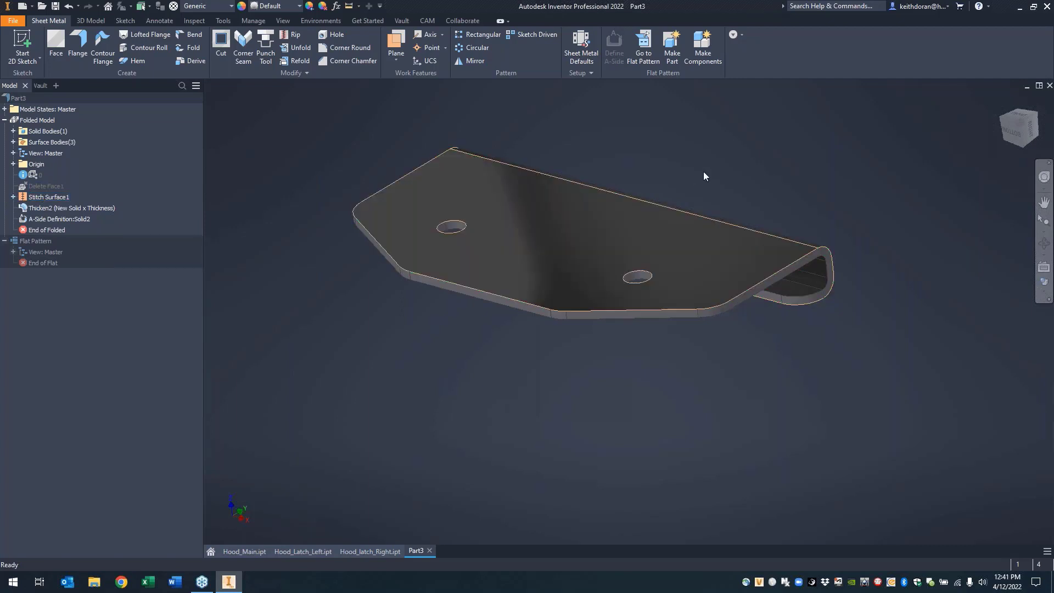
left_click(13, 141)
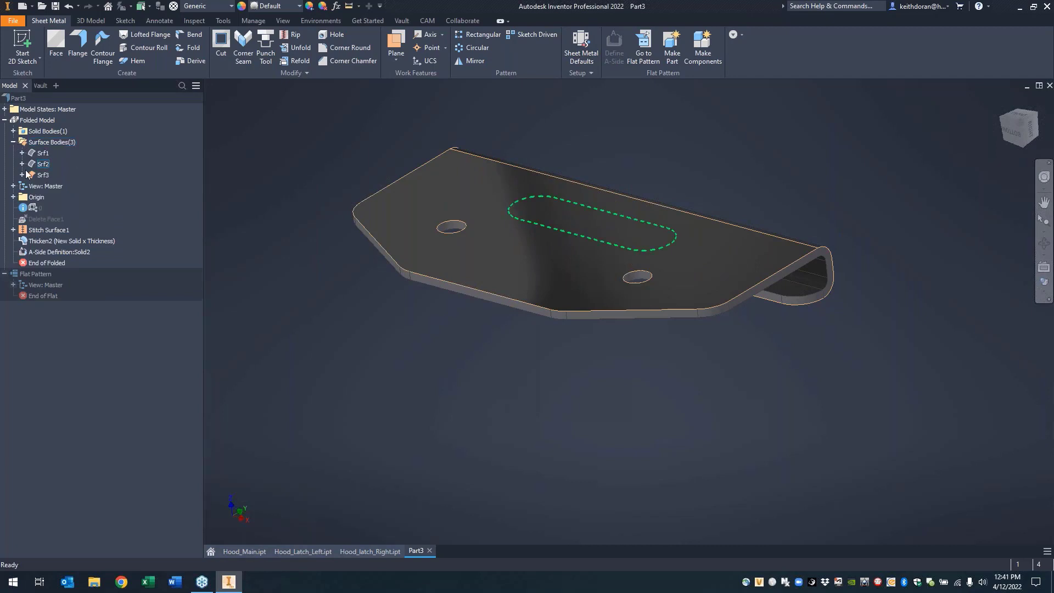
left_click(42, 175)
right_click(43, 175)
left_click(78, 227)
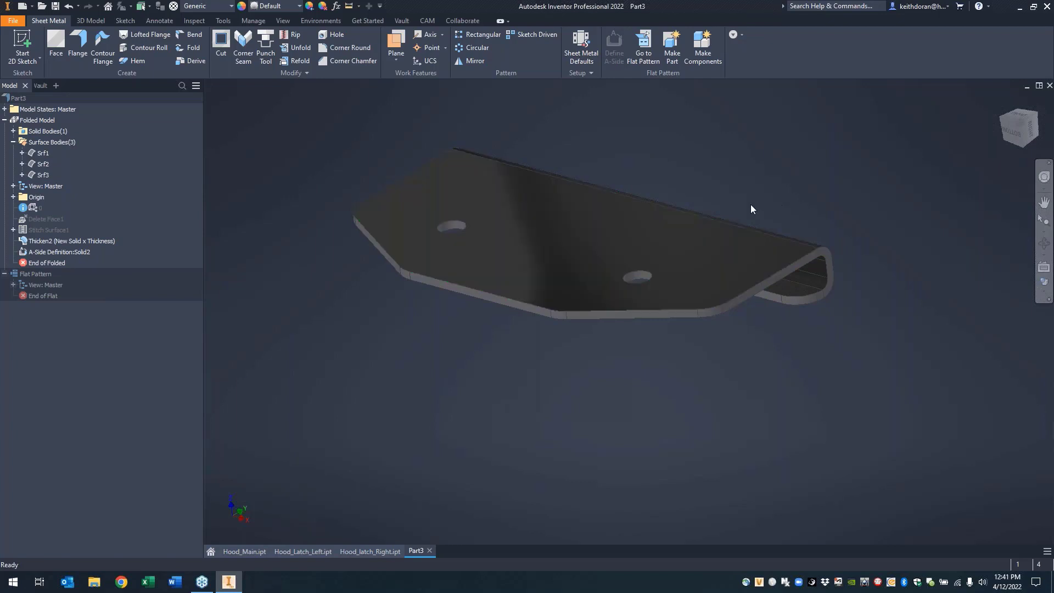
middle_click_drag(749, 204, 748, 158, "shift")
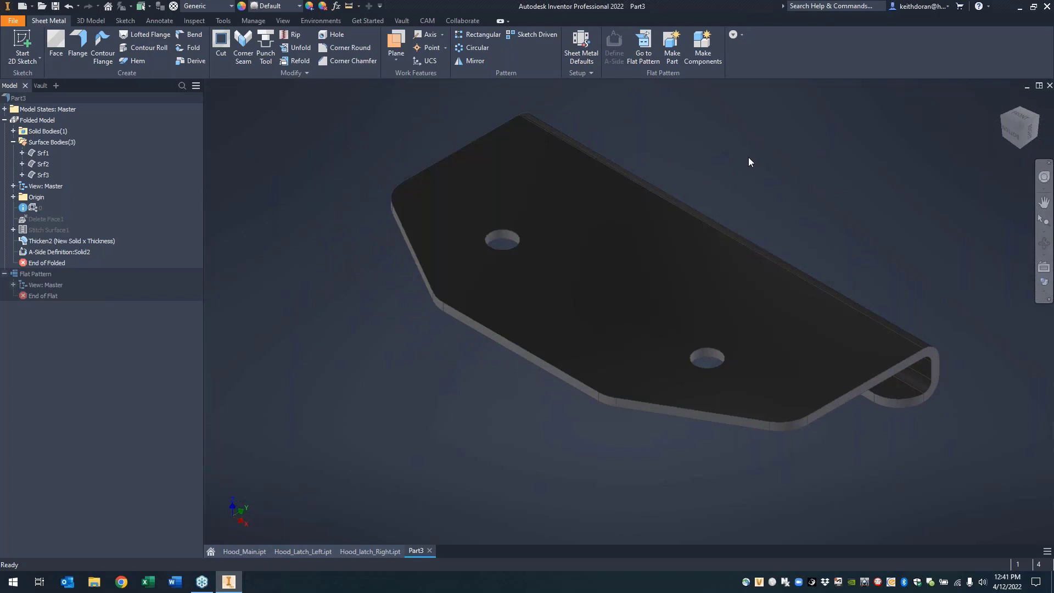
Step: Review the open parts Hood_Main, Hood_Latch_Left and Hood_latch_Right, and return to Part3
left_click(239, 550)
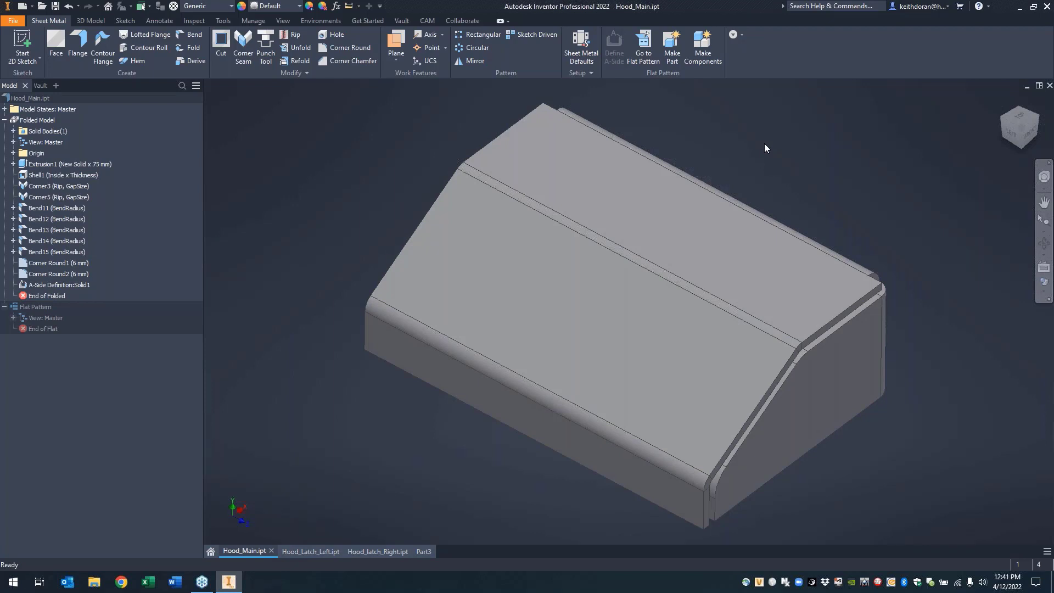
left_click(314, 550)
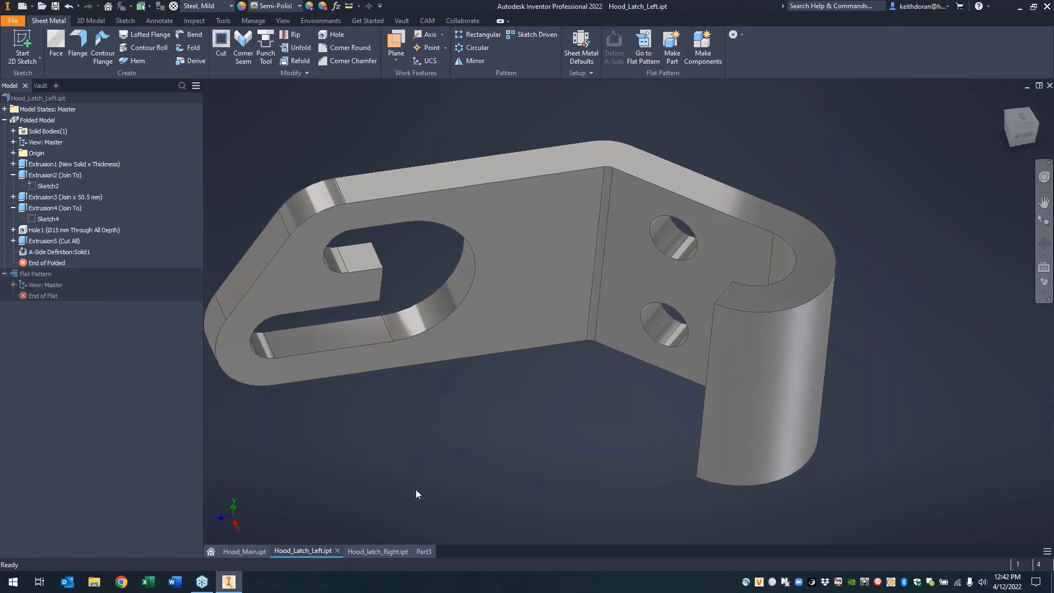
left_click(378, 551)
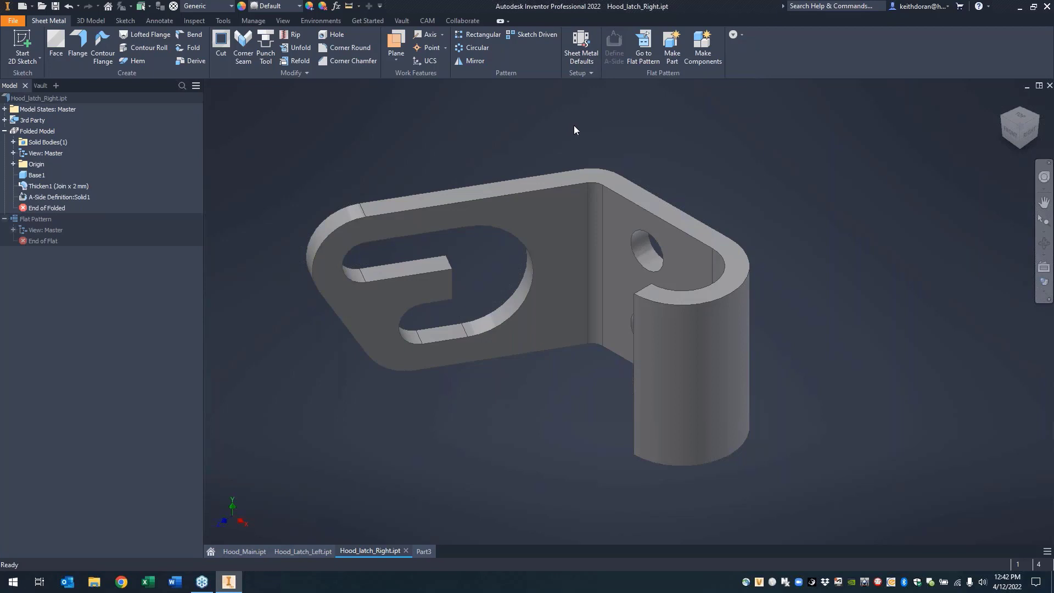
left_click(428, 550)
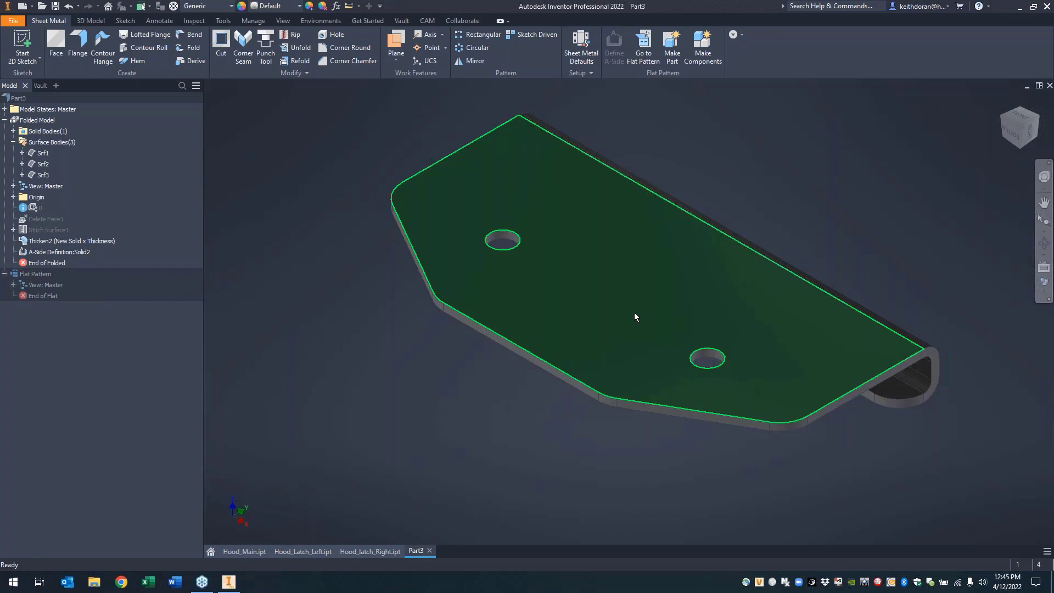
left_click(244, 53)
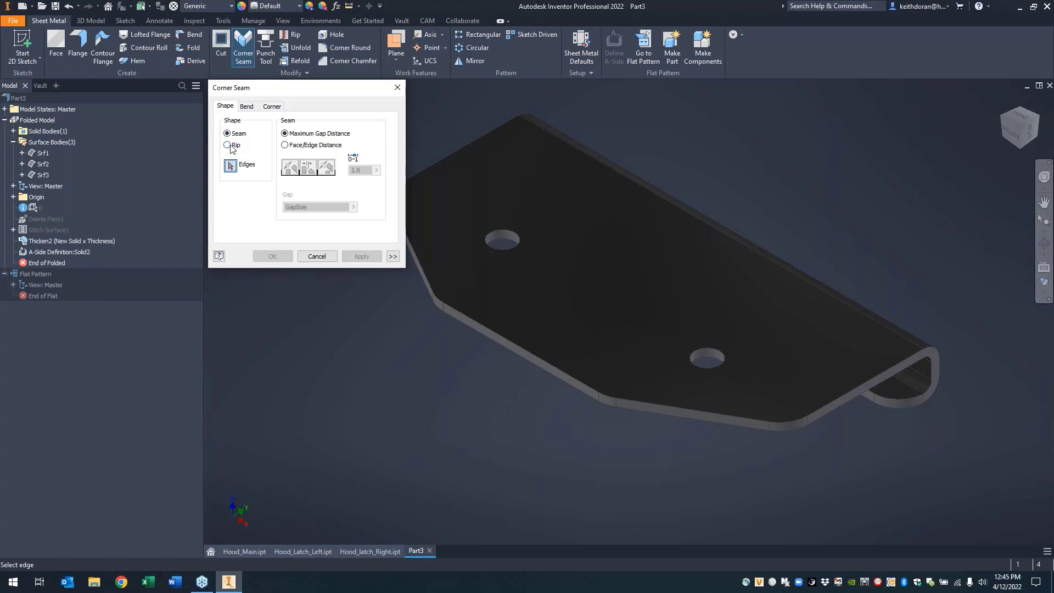
left_click(230, 147)
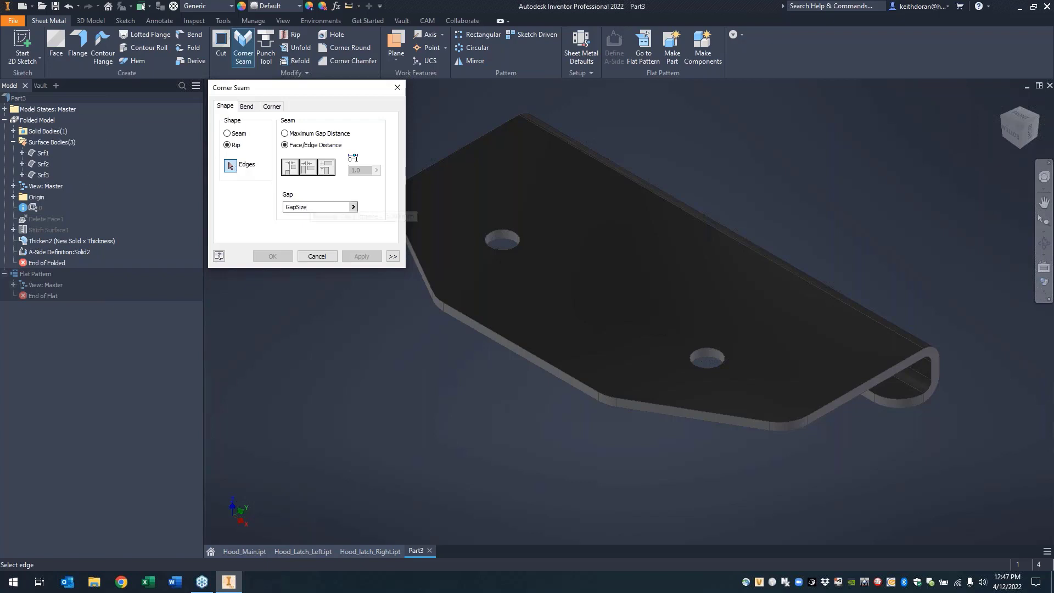
left_click(327, 207)
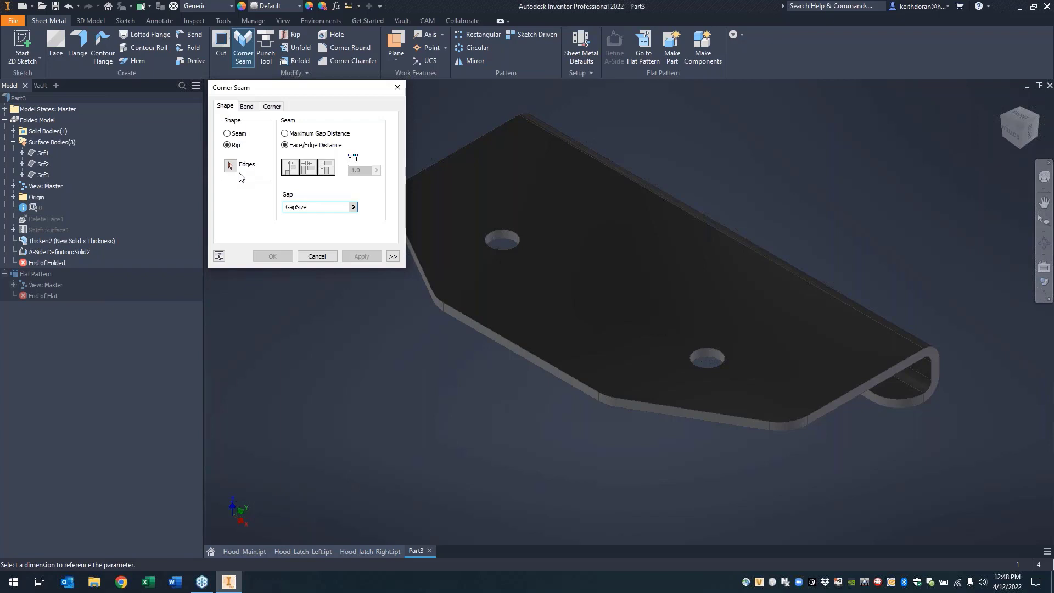
left_click(316, 256)
Step: In Hood_Main.ipt, delete the last two bends, Bend14 and Bend15, from the folded model
left_click(251, 552)
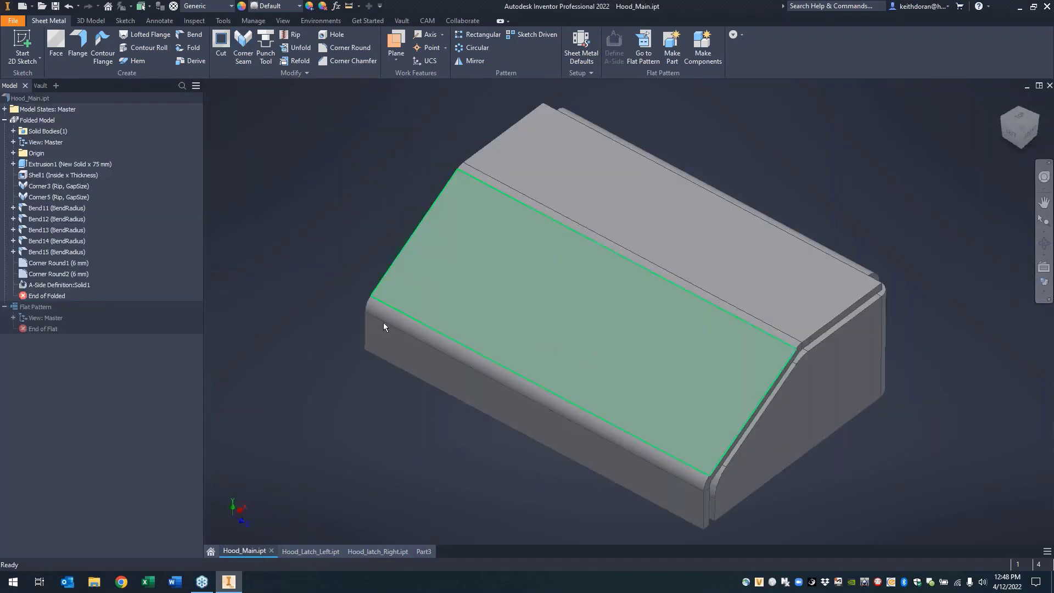
left_click(57, 252)
left_click(57, 241, "ctrl")
right_click(59, 239)
left_click(90, 261)
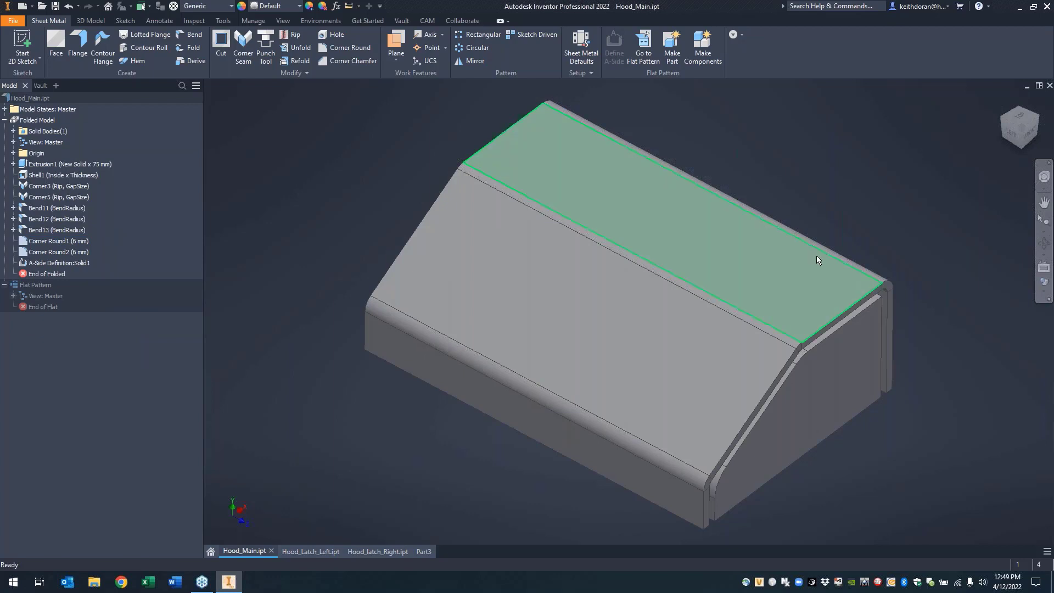
Step: Bend the short upper edge of one side panel to the hood's top face using the BendRadius parameter
middle_click_drag(815, 255, 673, 213)
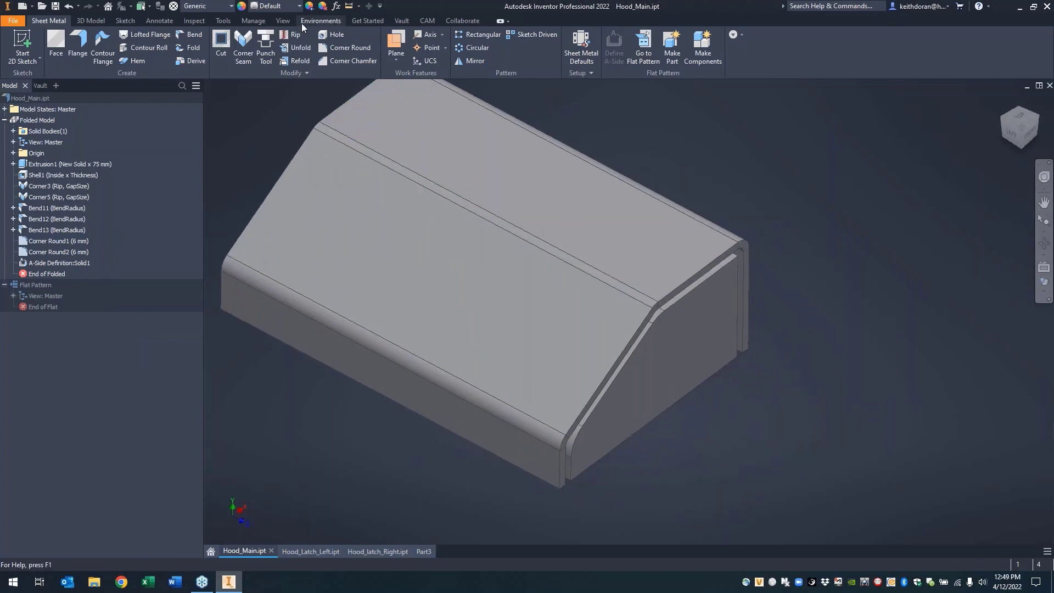
left_click(186, 33)
left_click(703, 275)
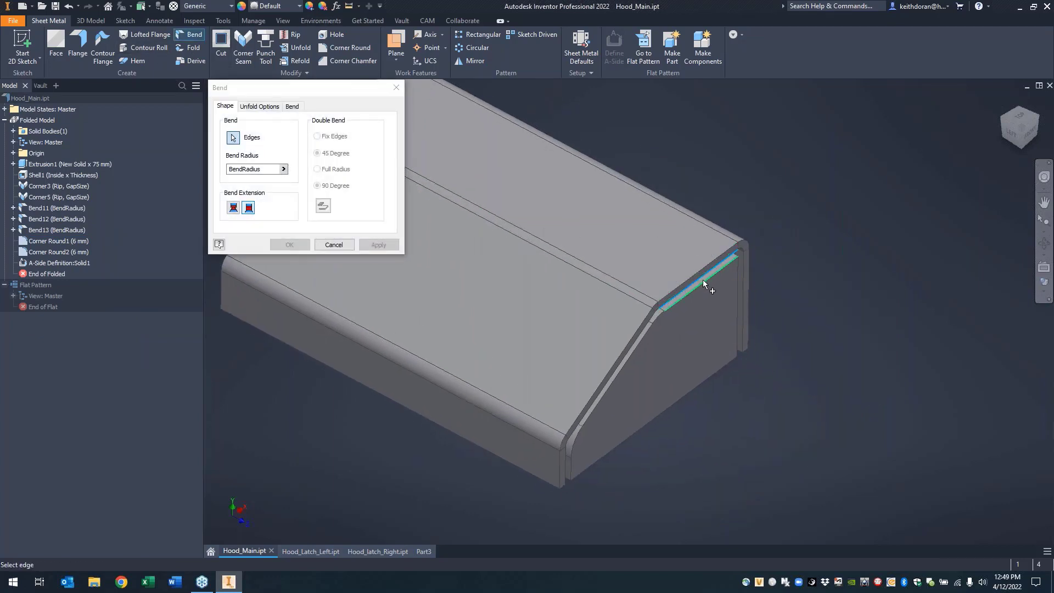
left_click(376, 245)
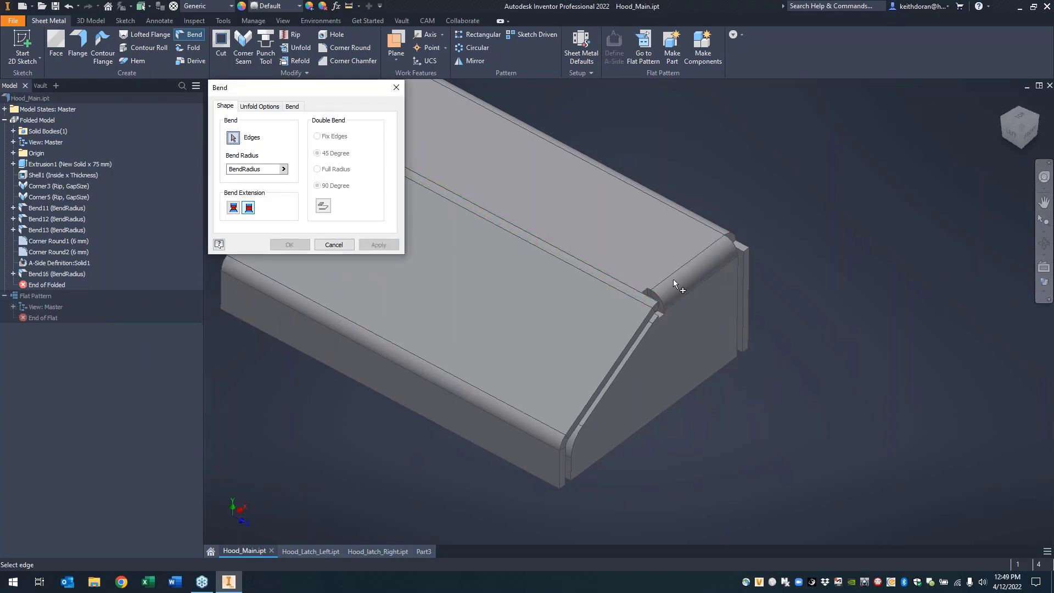
Step: Add the matching BendRadius bend along the short upper edge of the opposite side panel
scroll(658, 278, "down", 5)
middle_click_drag(644, 278, 793, 266, "shift")
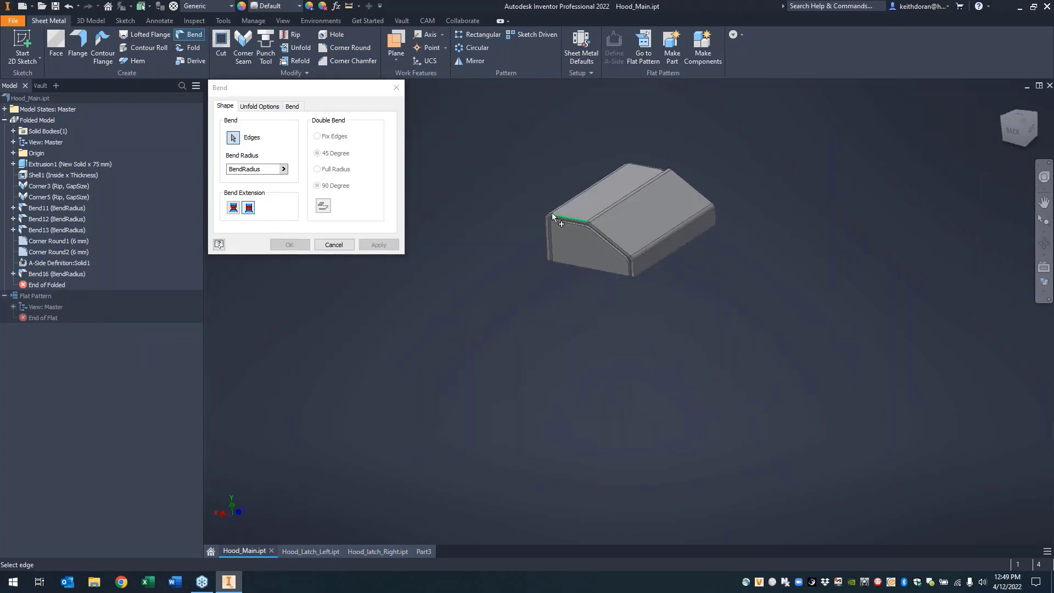
scroll(565, 222, "up", 5)
left_click(608, 237)
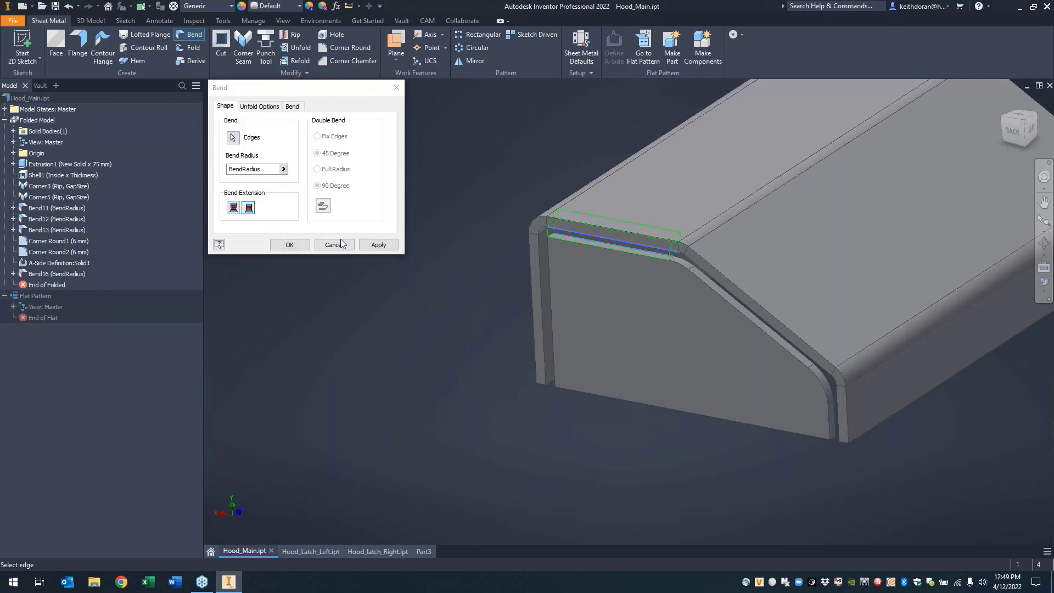
left_click(290, 244)
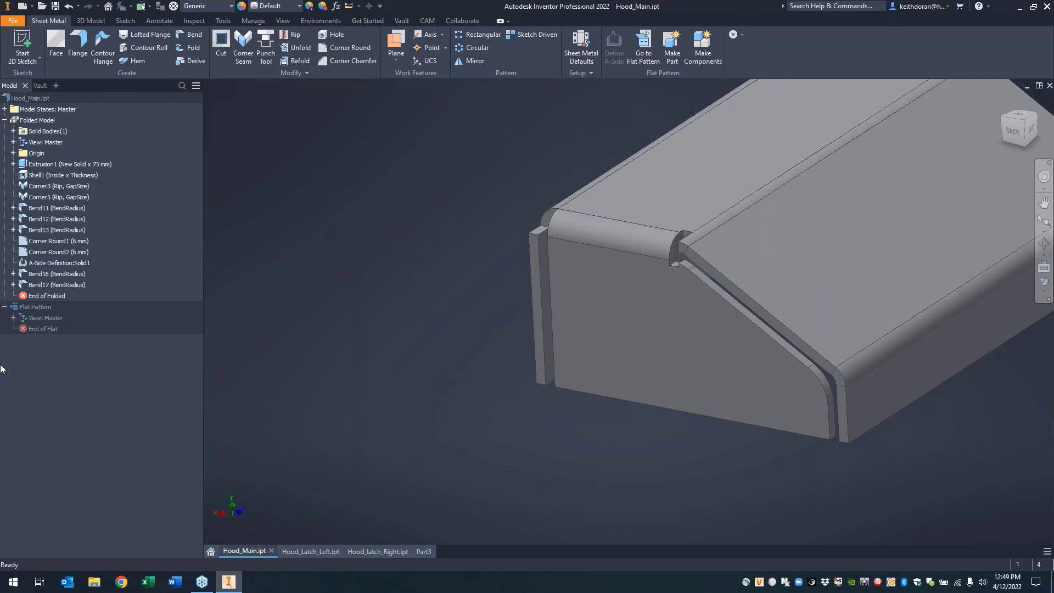
Step: Examine the hood's flat pattern with the side panels unfolded from the top, and the relief beside the new bend in the folded model
middle_click_drag(470, 147, 250, 206)
left_click(637, 41)
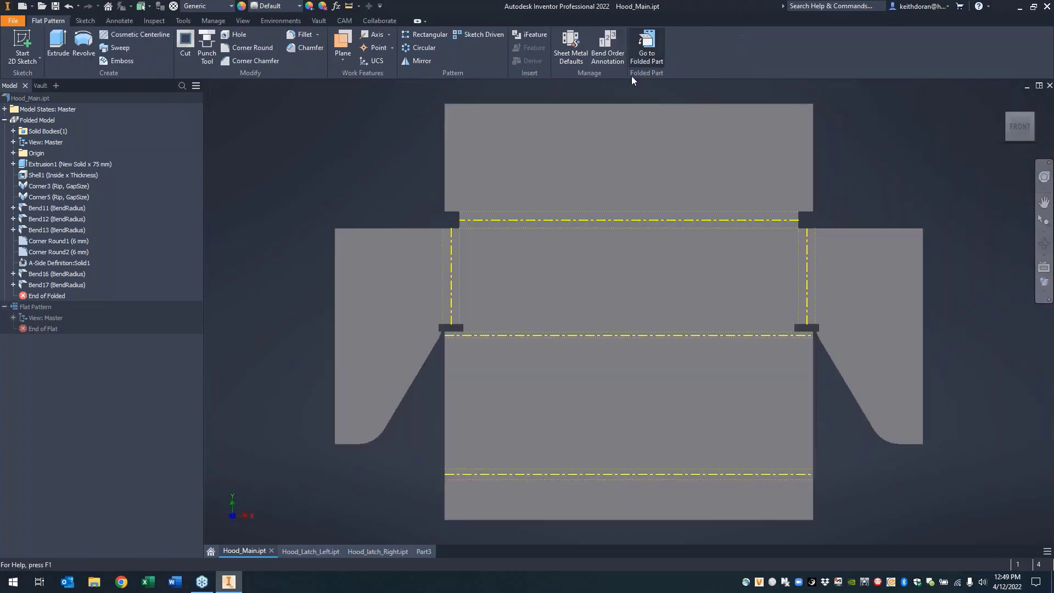
scroll(380, 181, "up", 3)
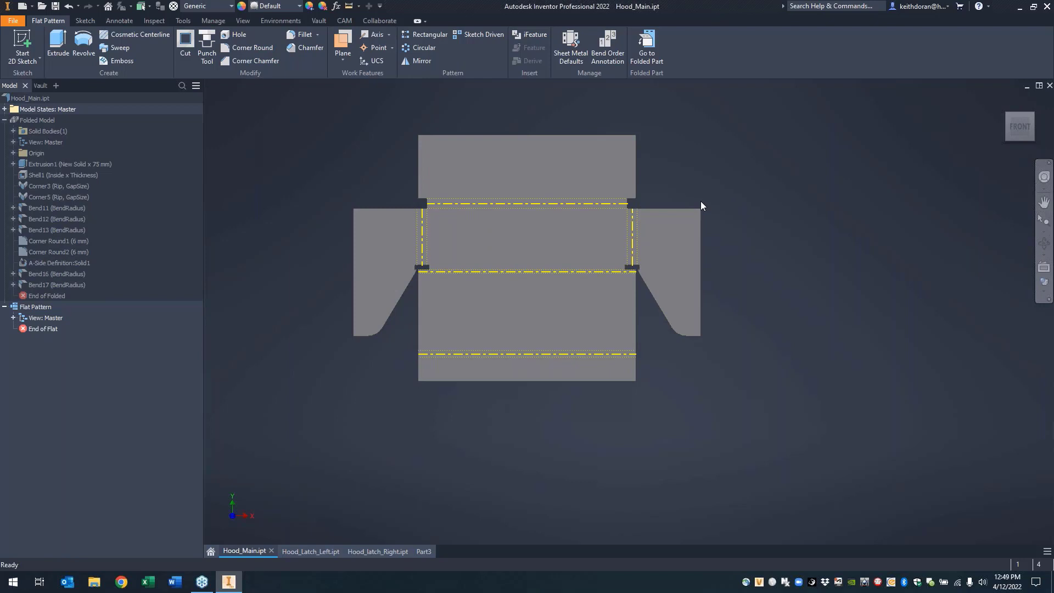
scroll(387, 186, "up", 4)
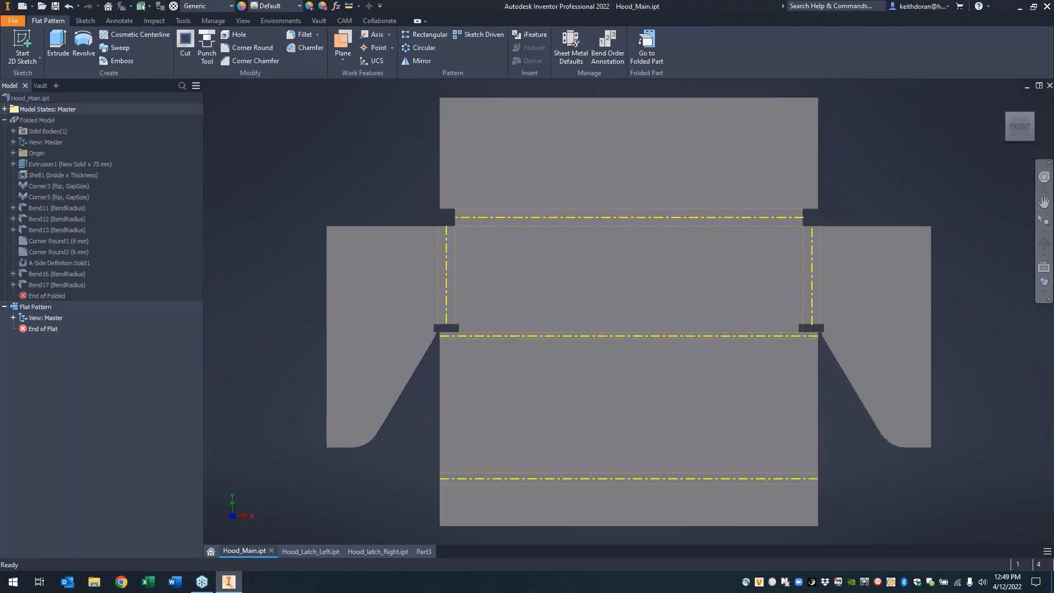
middle_click_drag(391, 185, 311, 181)
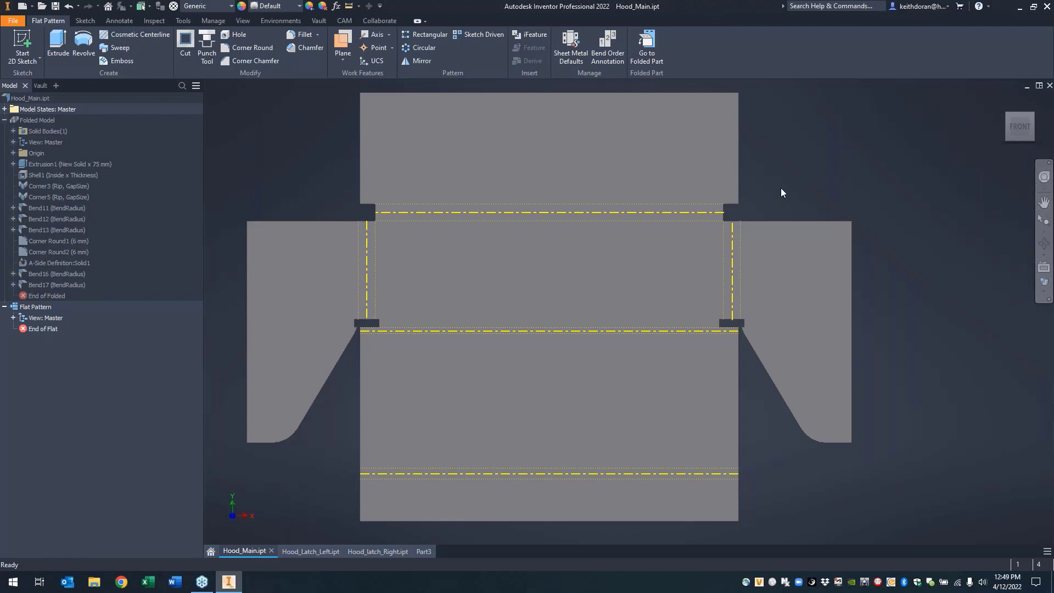
left_click(646, 50)
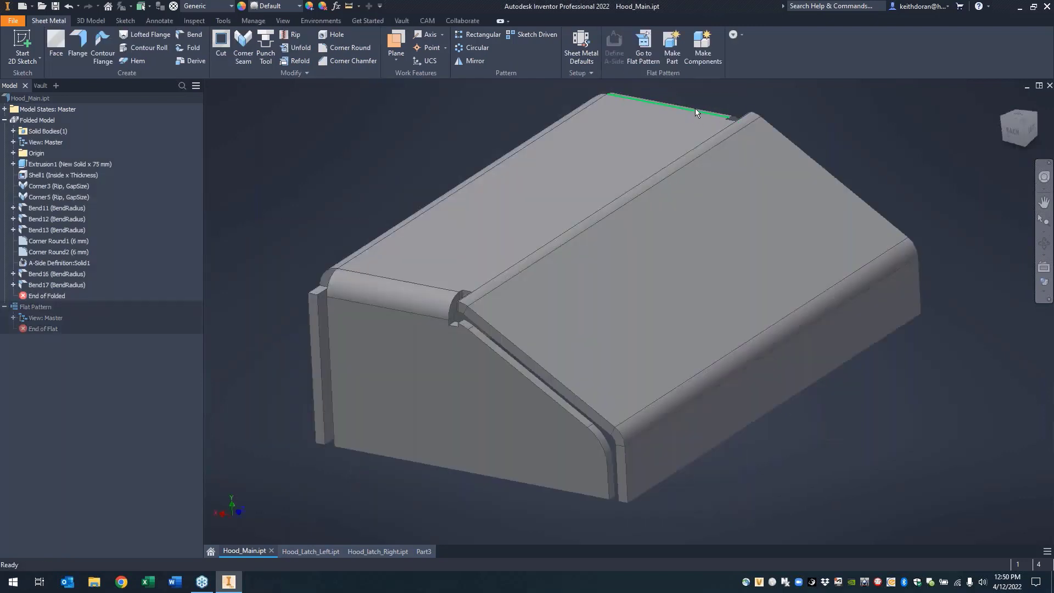
scroll(439, 324, "up", 5)
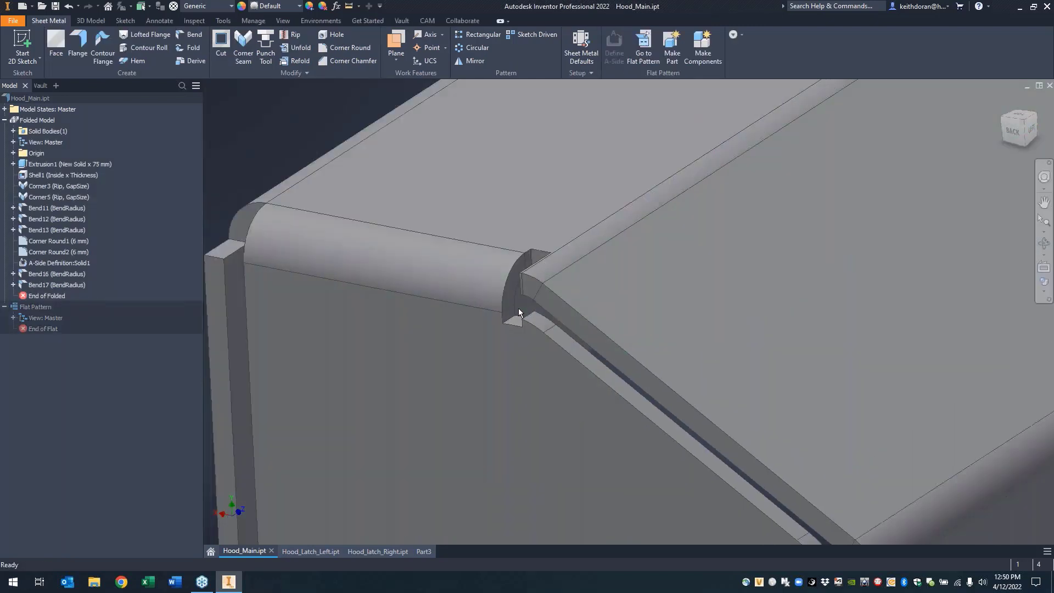
scroll(518, 308, "down", 3)
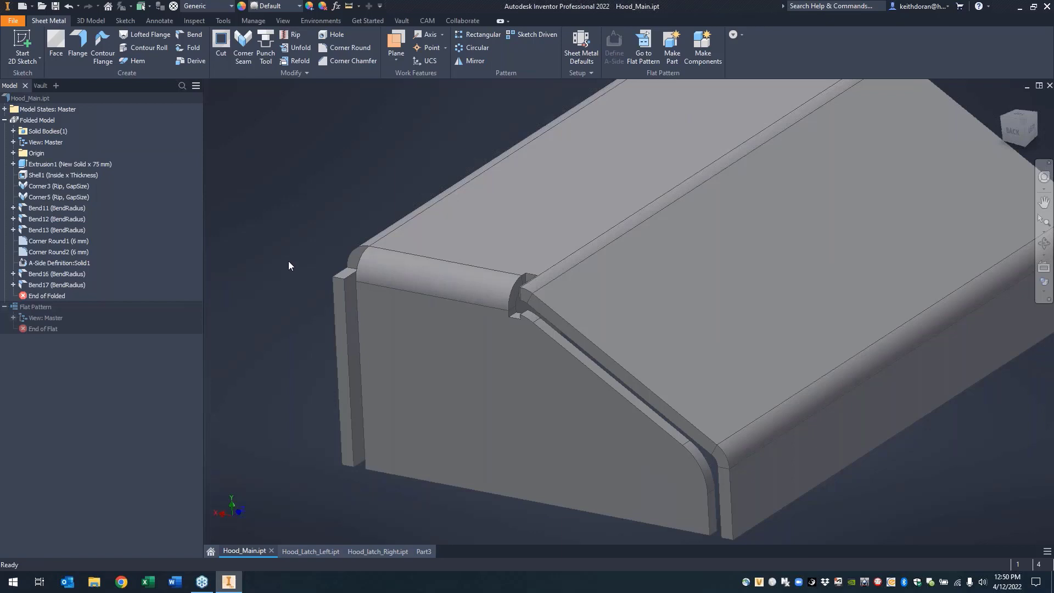